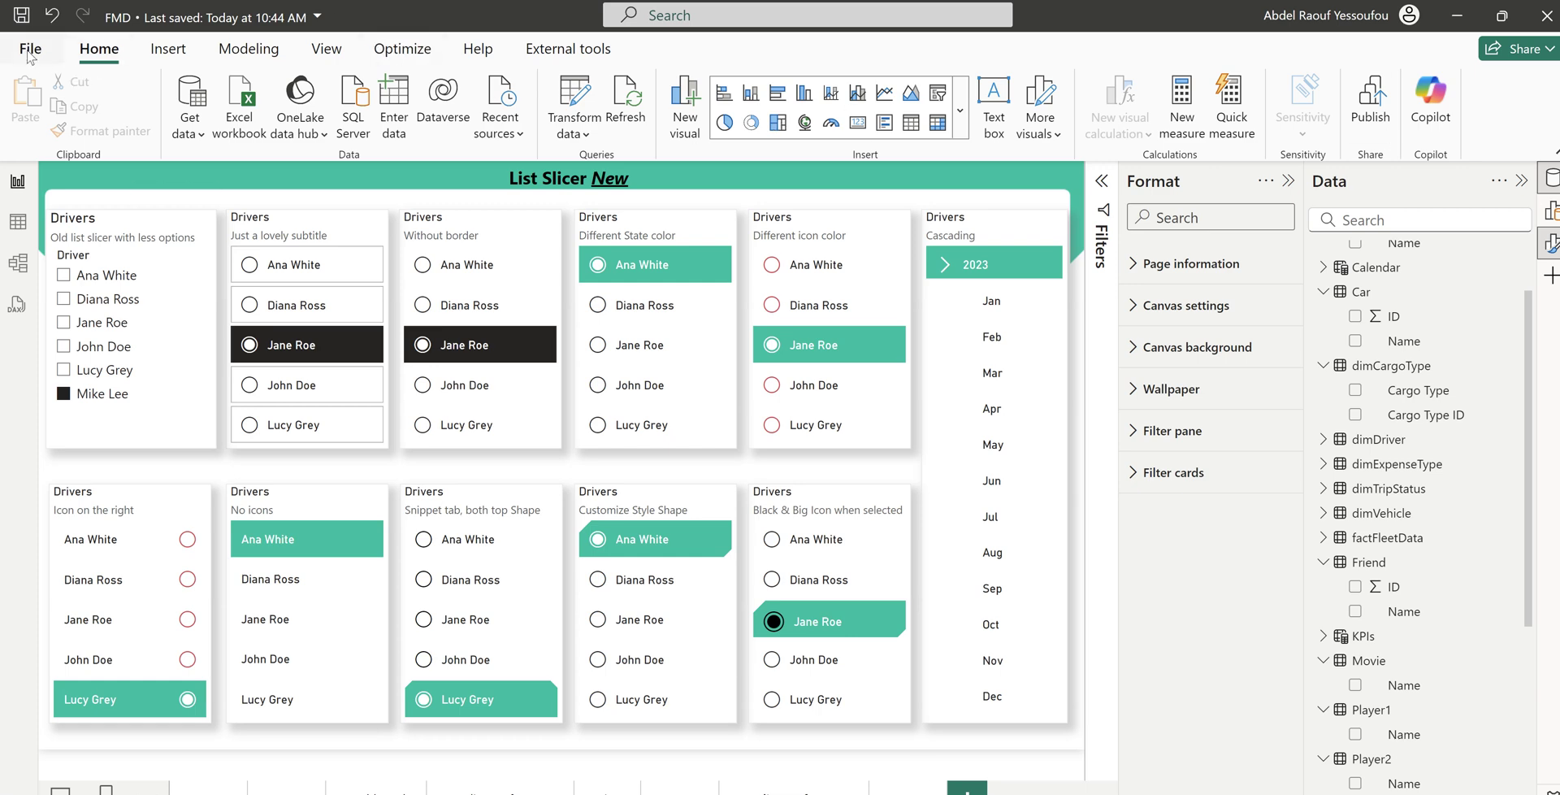
# Review the preview features in the global options, checking the list slicer visual setting, and leave the options unchanged
pyautogui.click(30, 50)
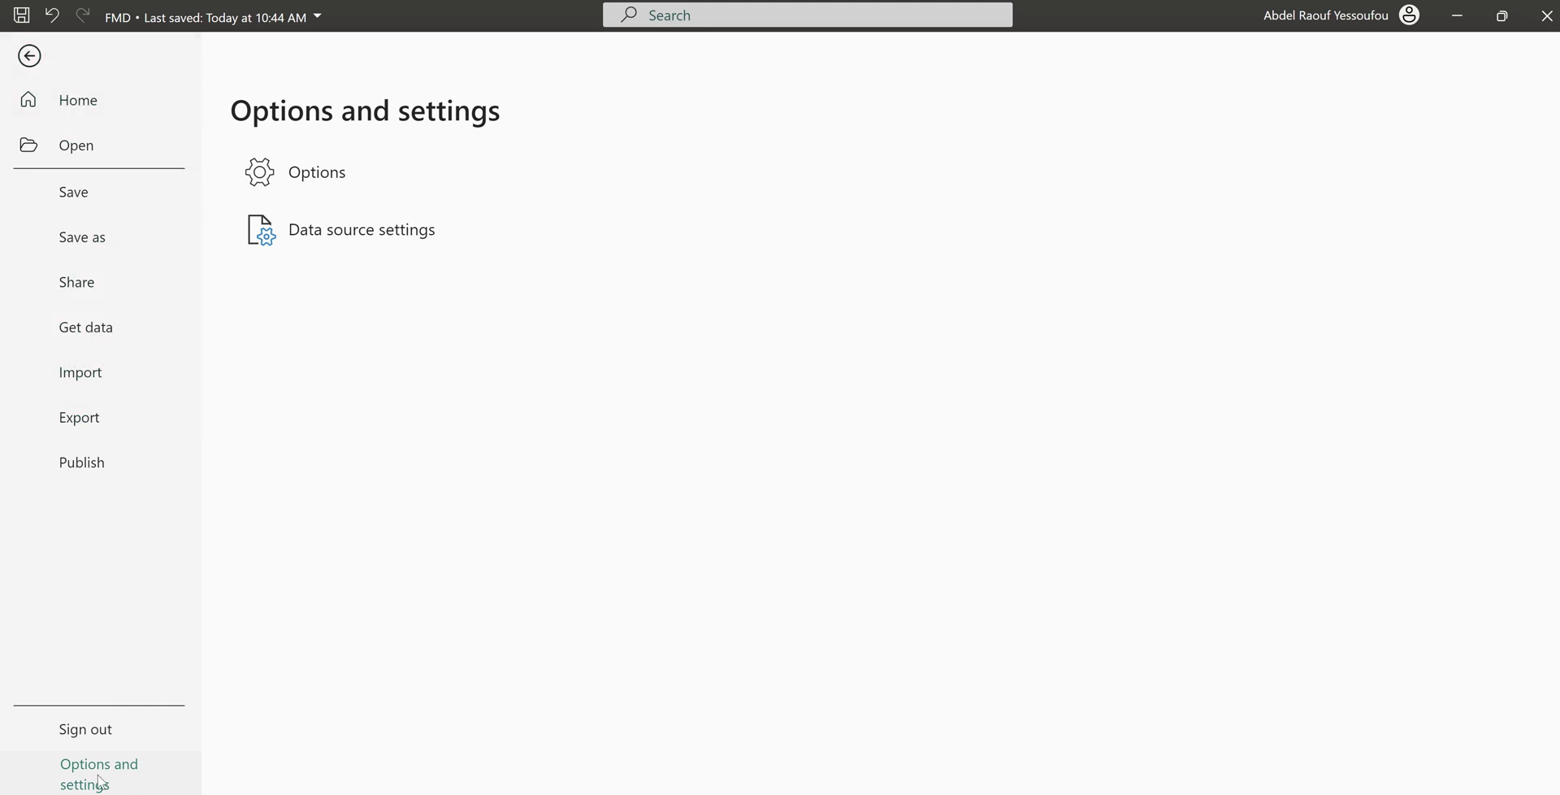
pyautogui.click(316, 174)
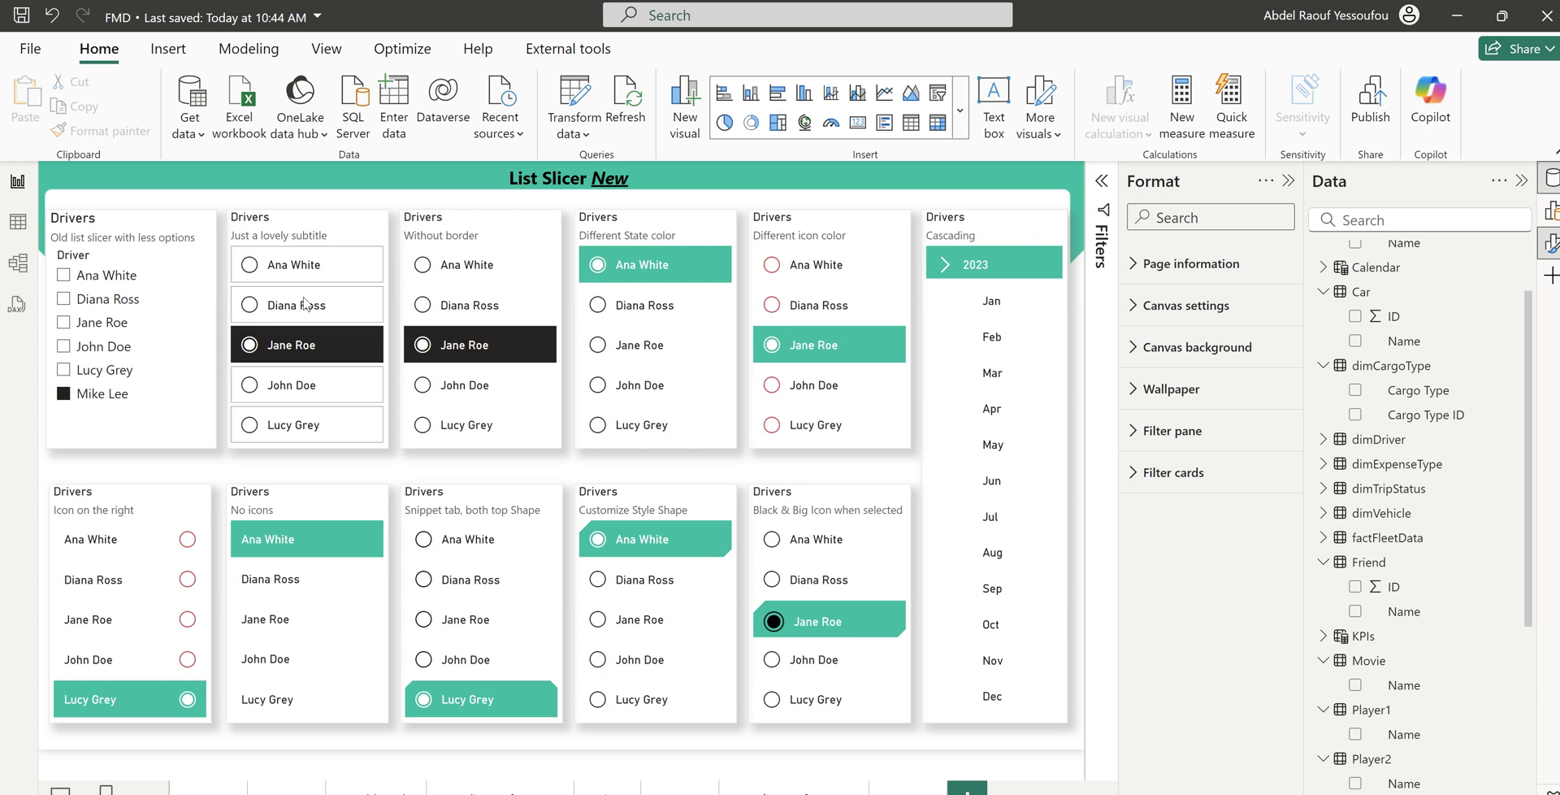
pyautogui.hotkey('alt', 'f')
pyautogui.press('t')
pyautogui.press('o')
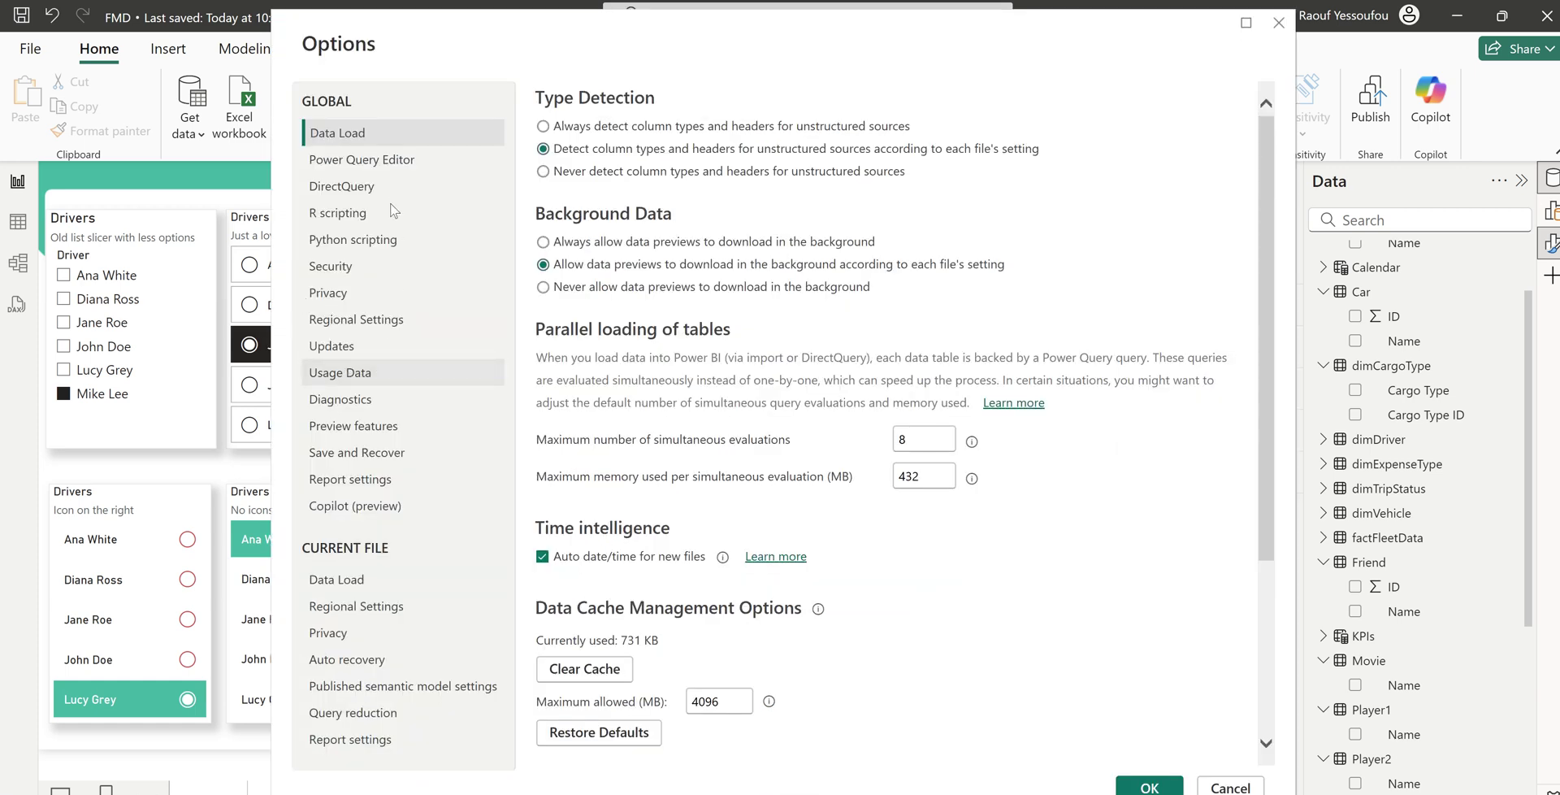
pyautogui.click(355, 426)
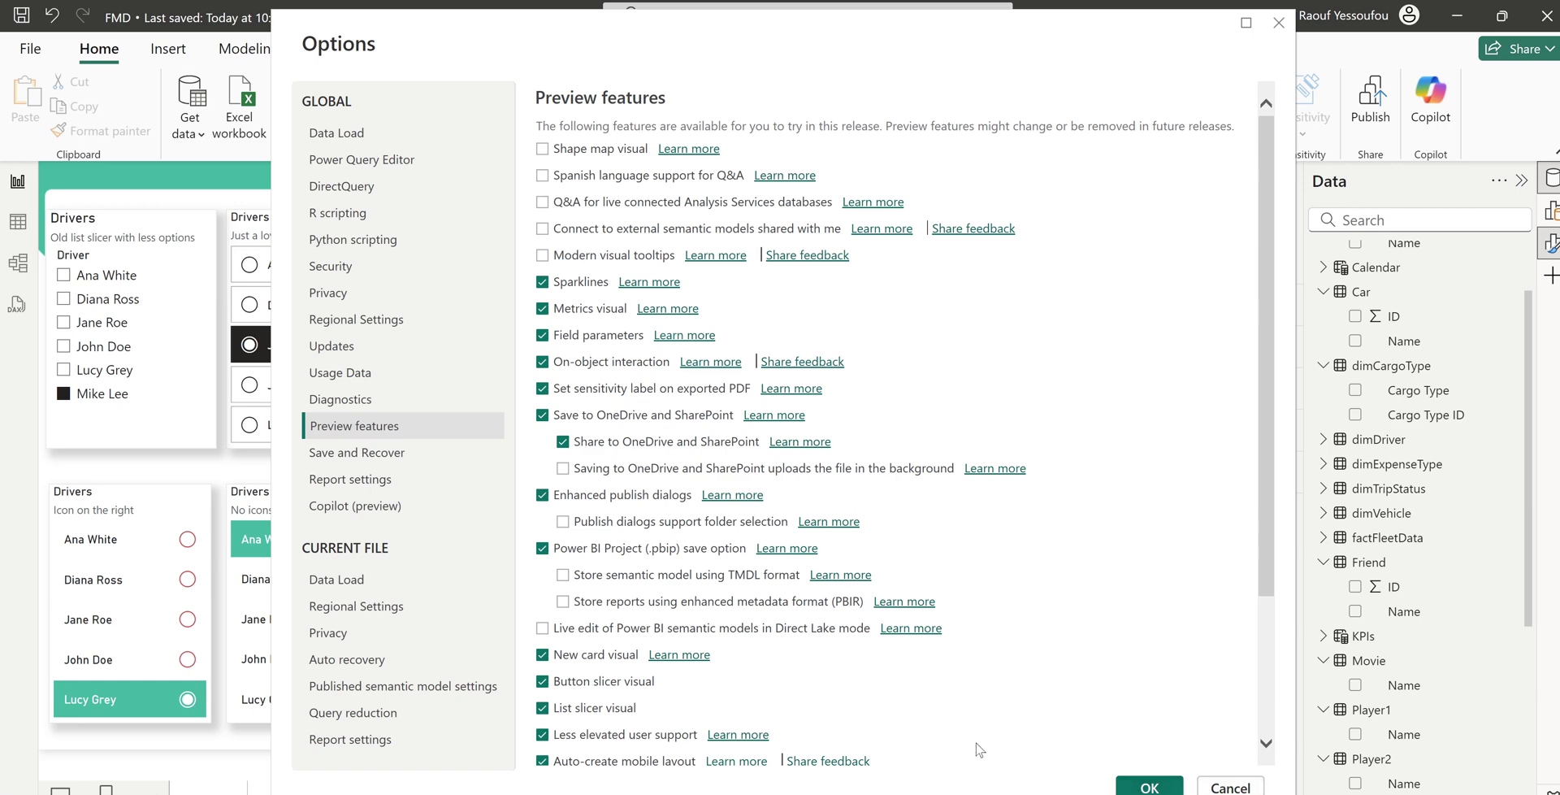
pyautogui.click(1230, 787)
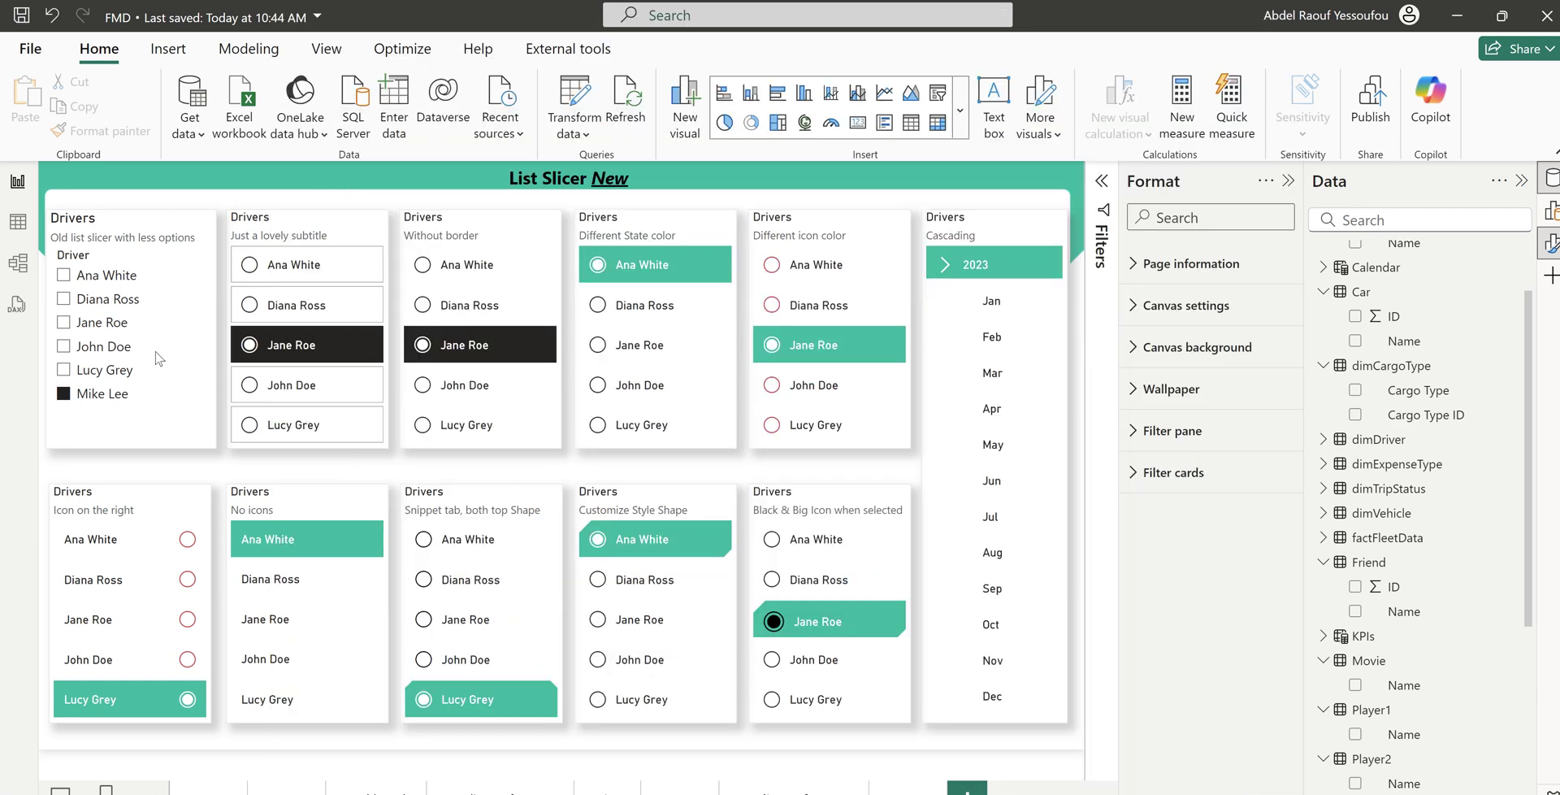
# Insert a standard slicer on the blank List Slicer page, place it in the page's upper-left corner and narrow it
pyautogui.click(960, 130)
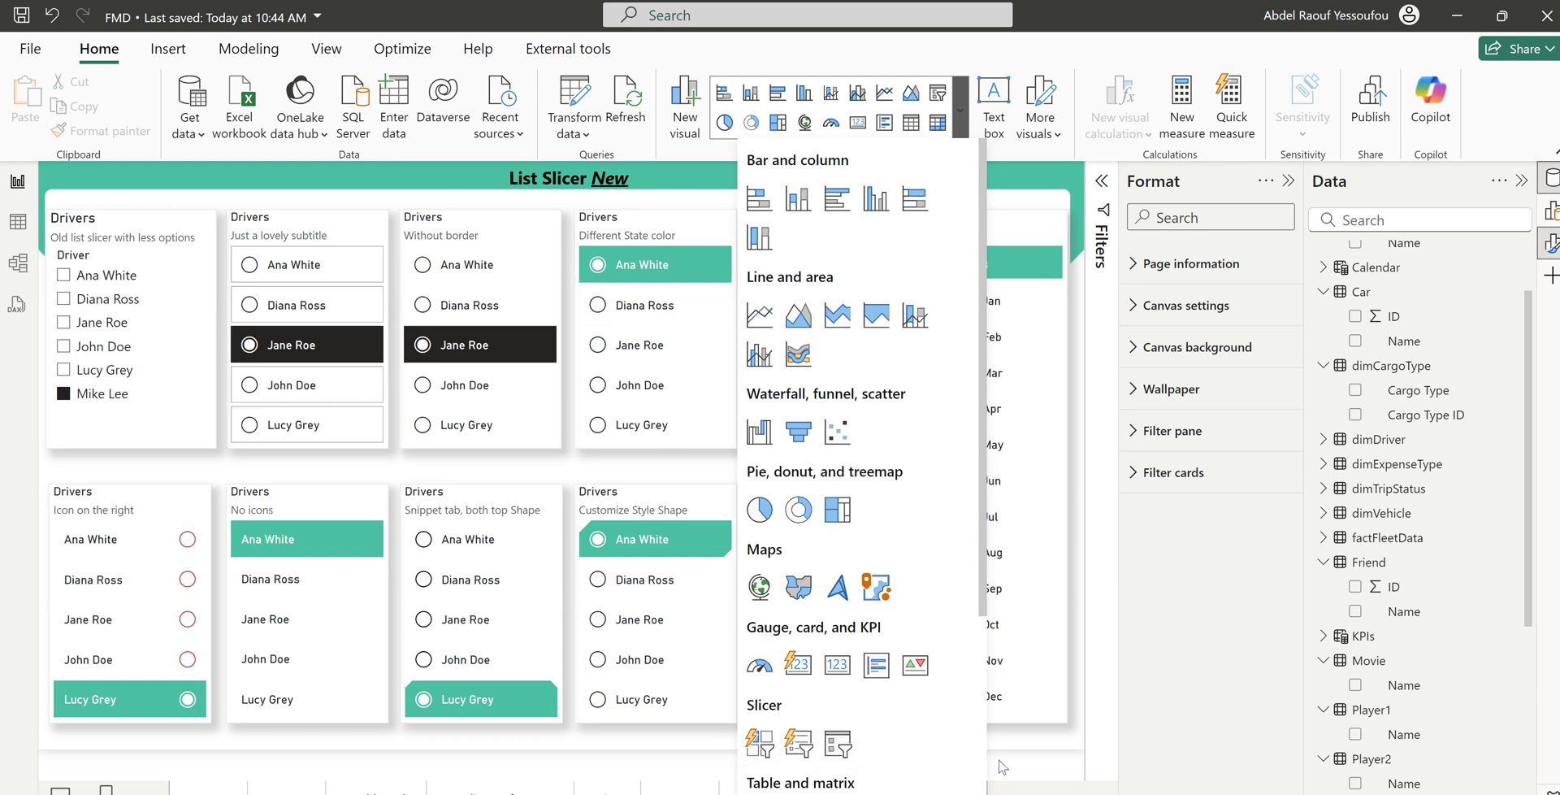
pyautogui.click(1027, 755)
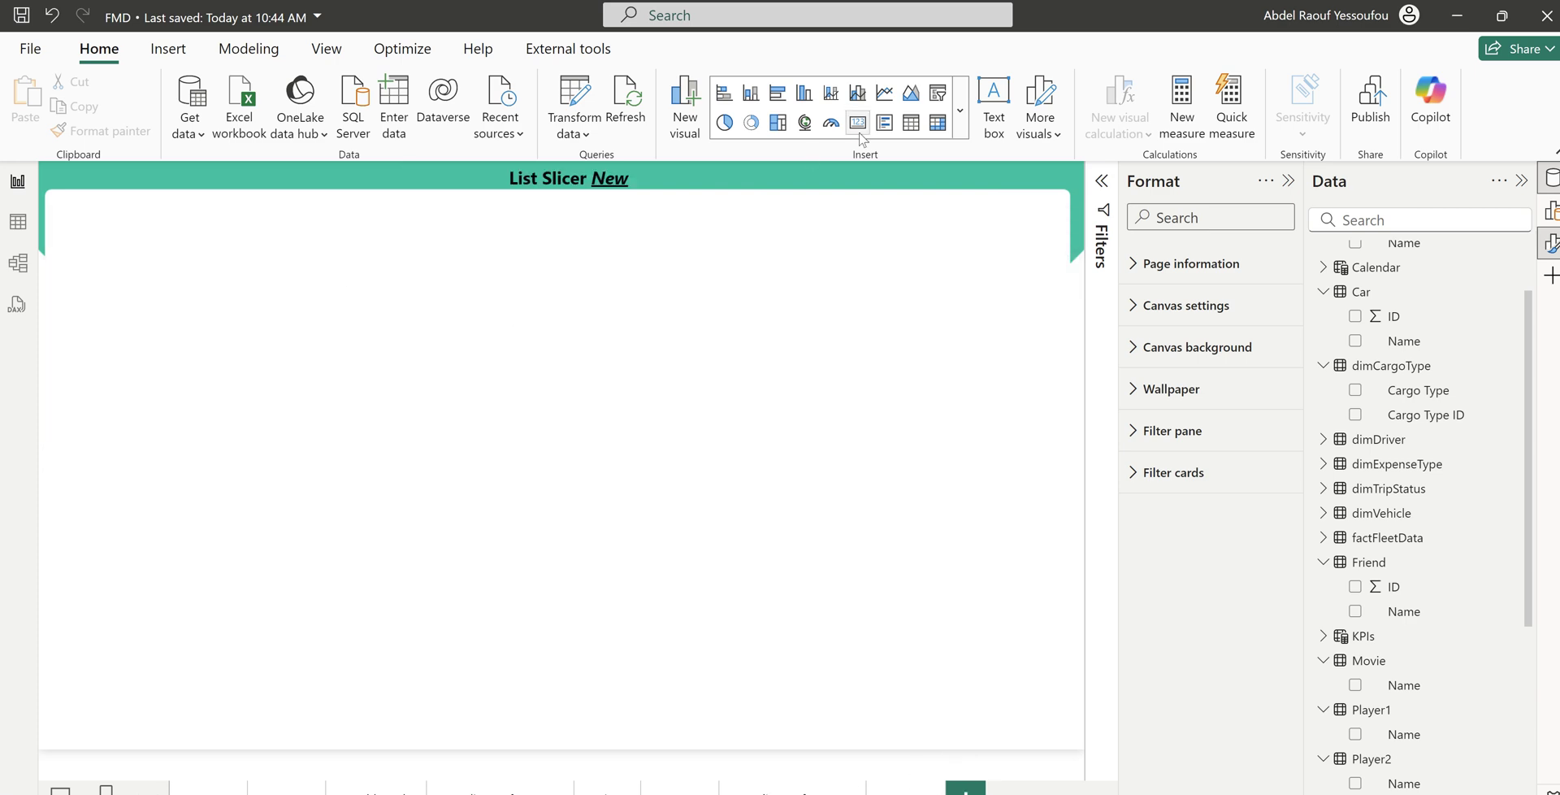
pyautogui.click(939, 95)
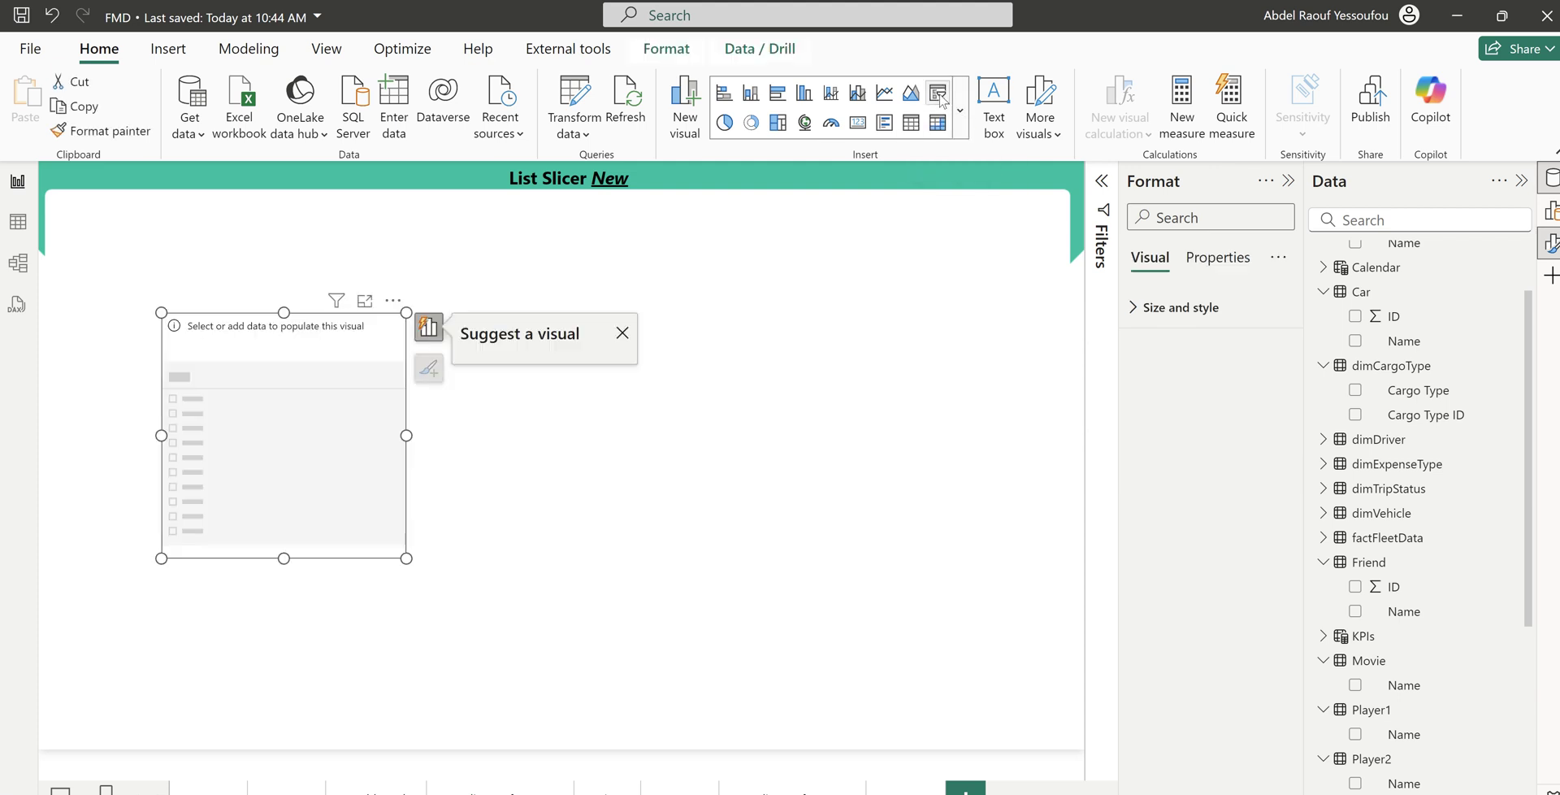
pyautogui.moveTo(252, 282); pyautogui.dragTo(143, 169)
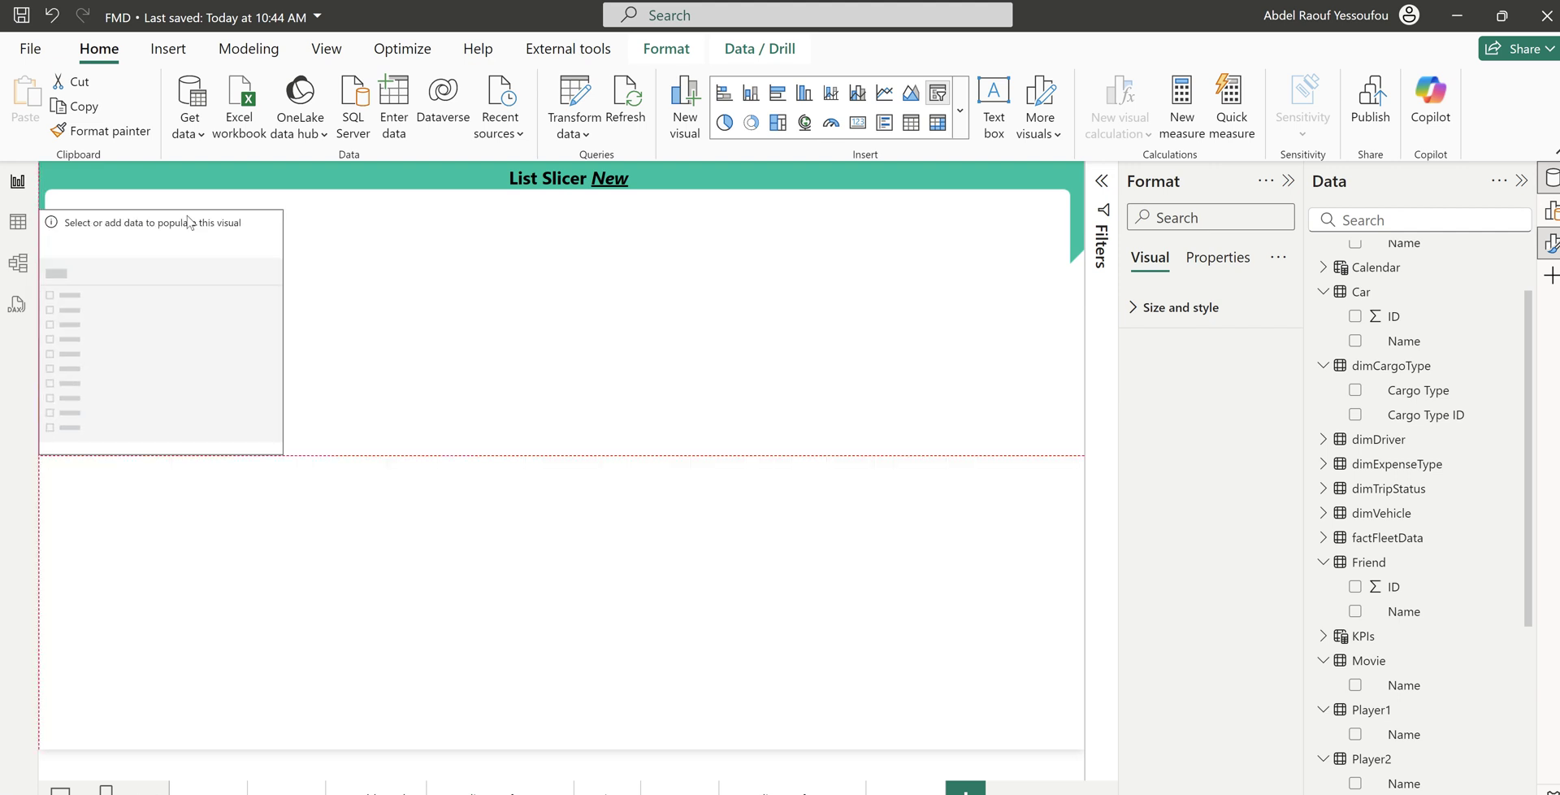
pyautogui.moveTo(299, 323); pyautogui.dragTo(249, 323)
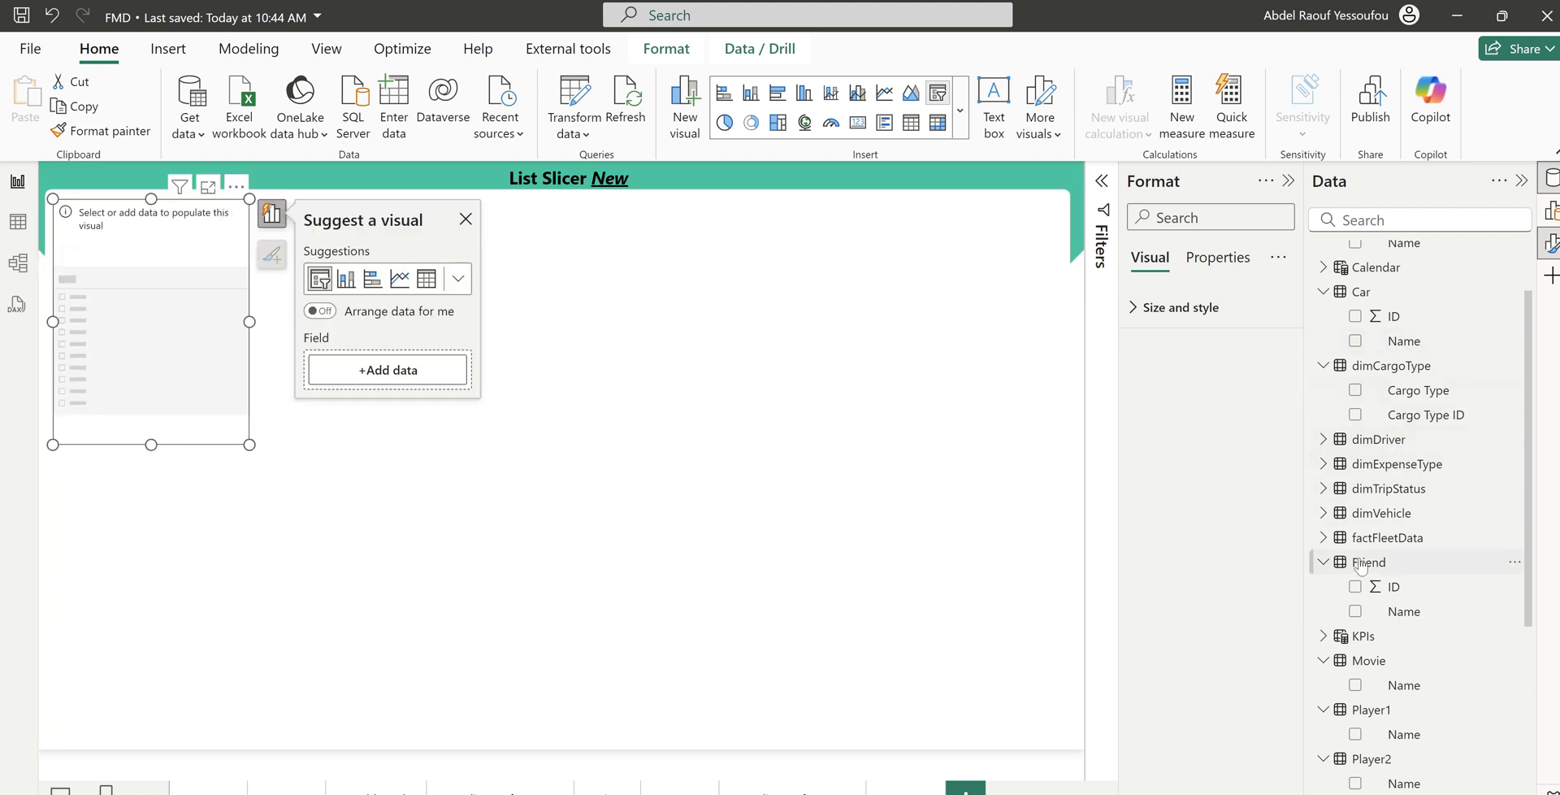
# Fill the slicer with Expense Type from dimExpenseType, shorten it slightly and select Labor
pyautogui.click(1324, 466)
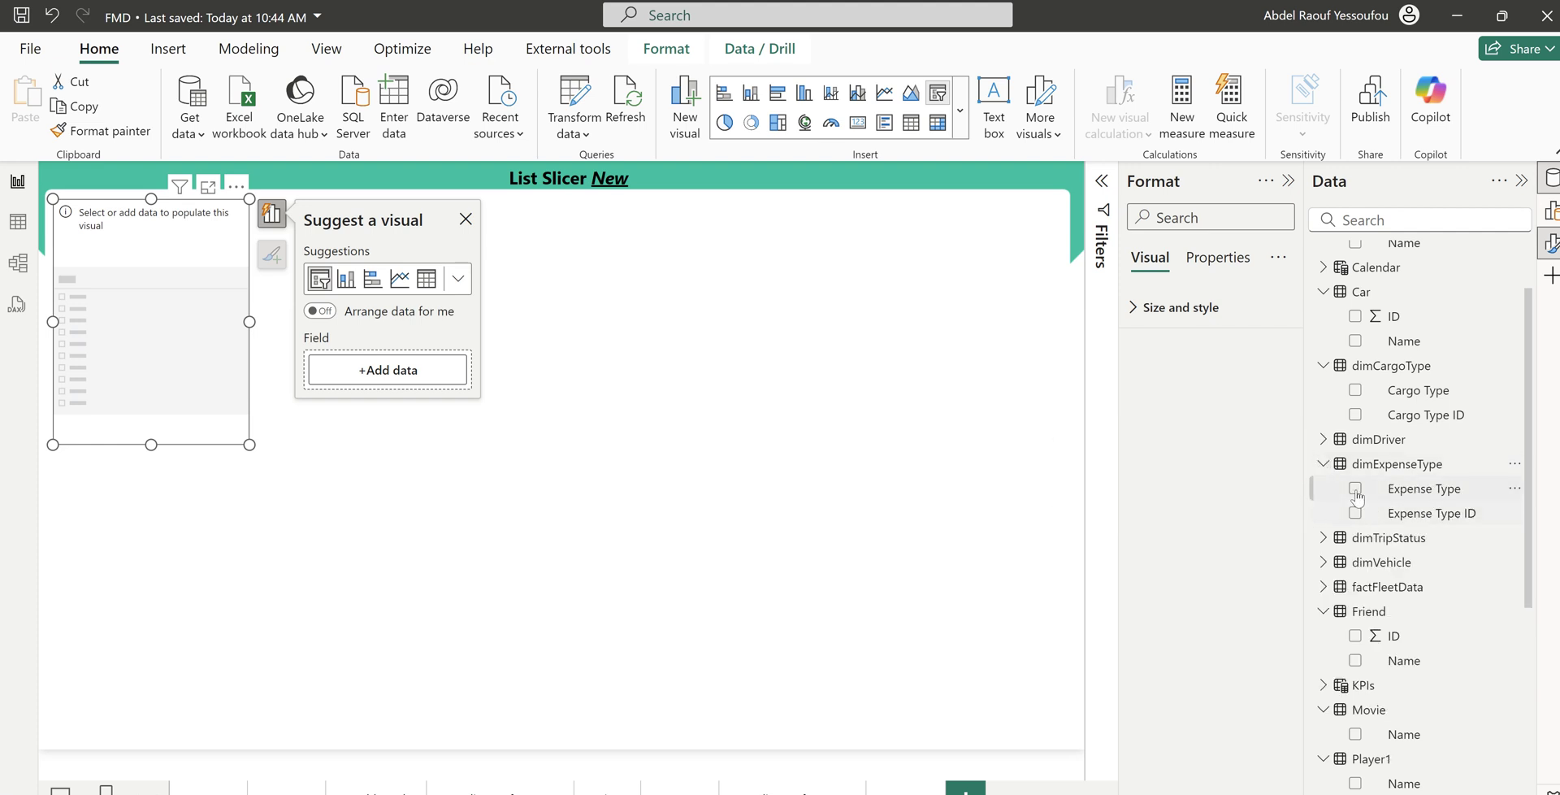
pyautogui.click(1355, 489)
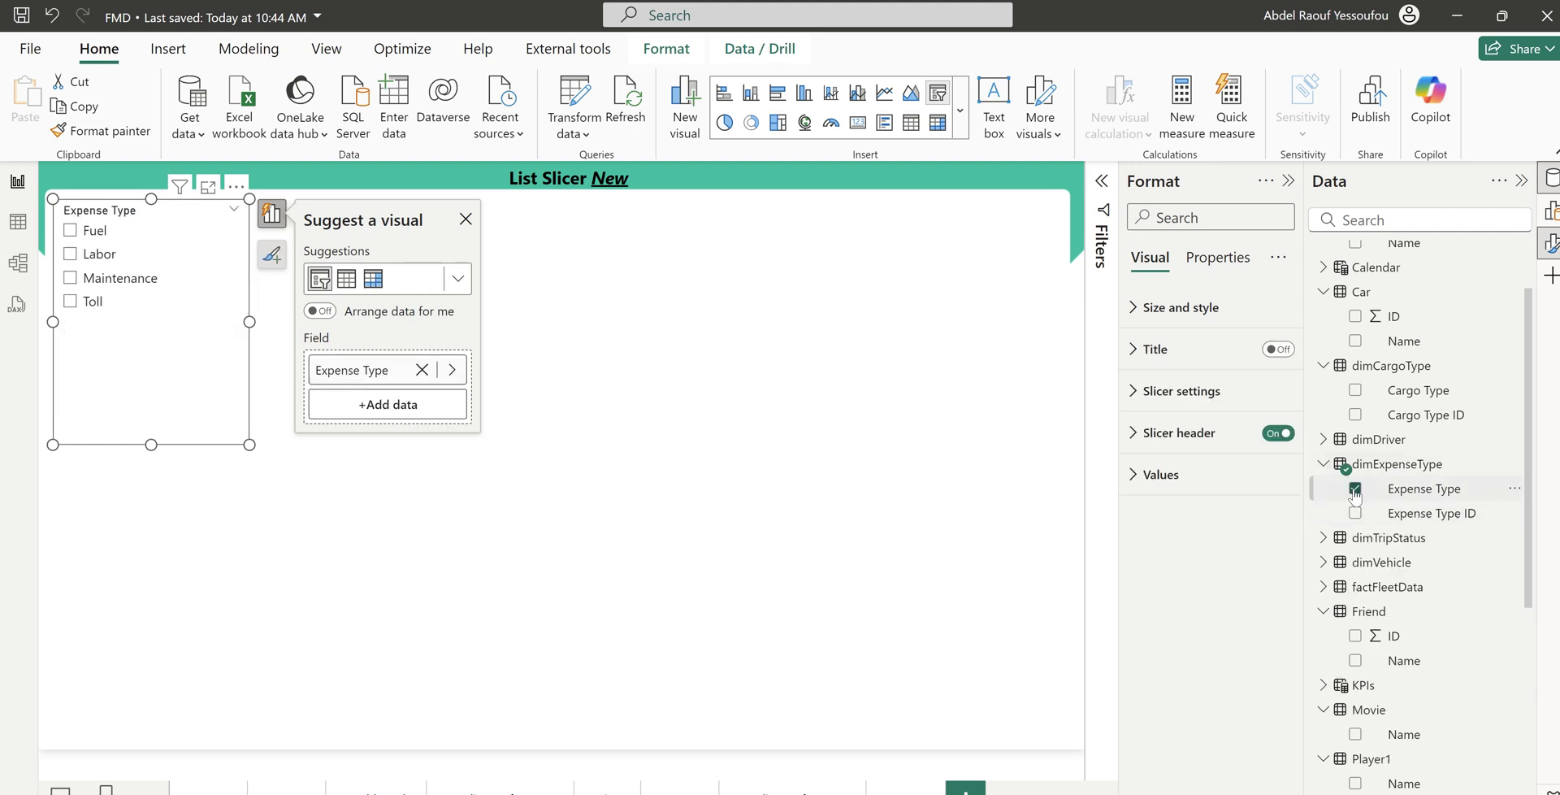
pyautogui.moveTo(150, 444); pyautogui.dragTo(151, 414)
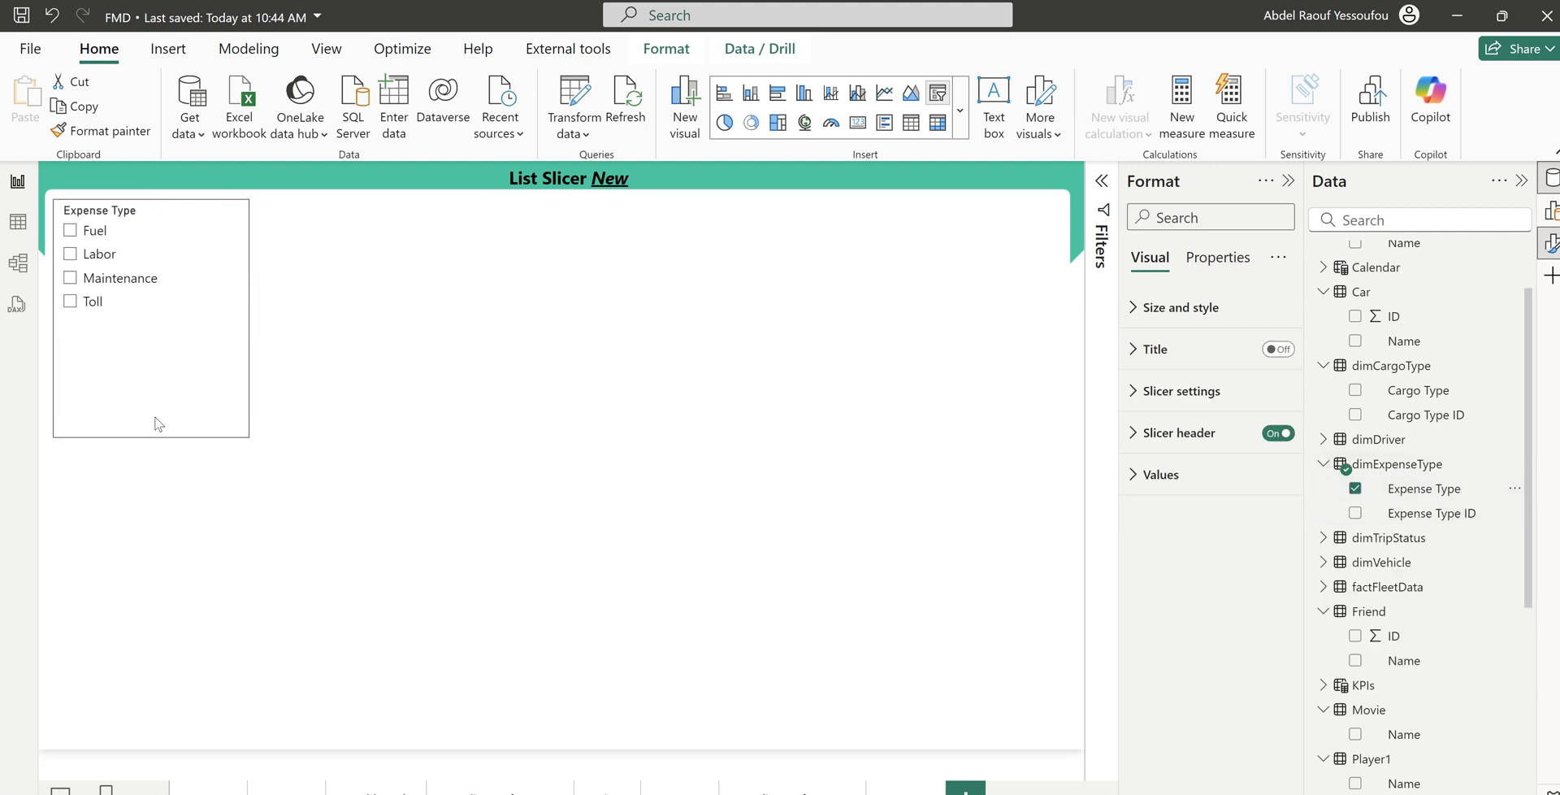
pyautogui.click(70, 255)
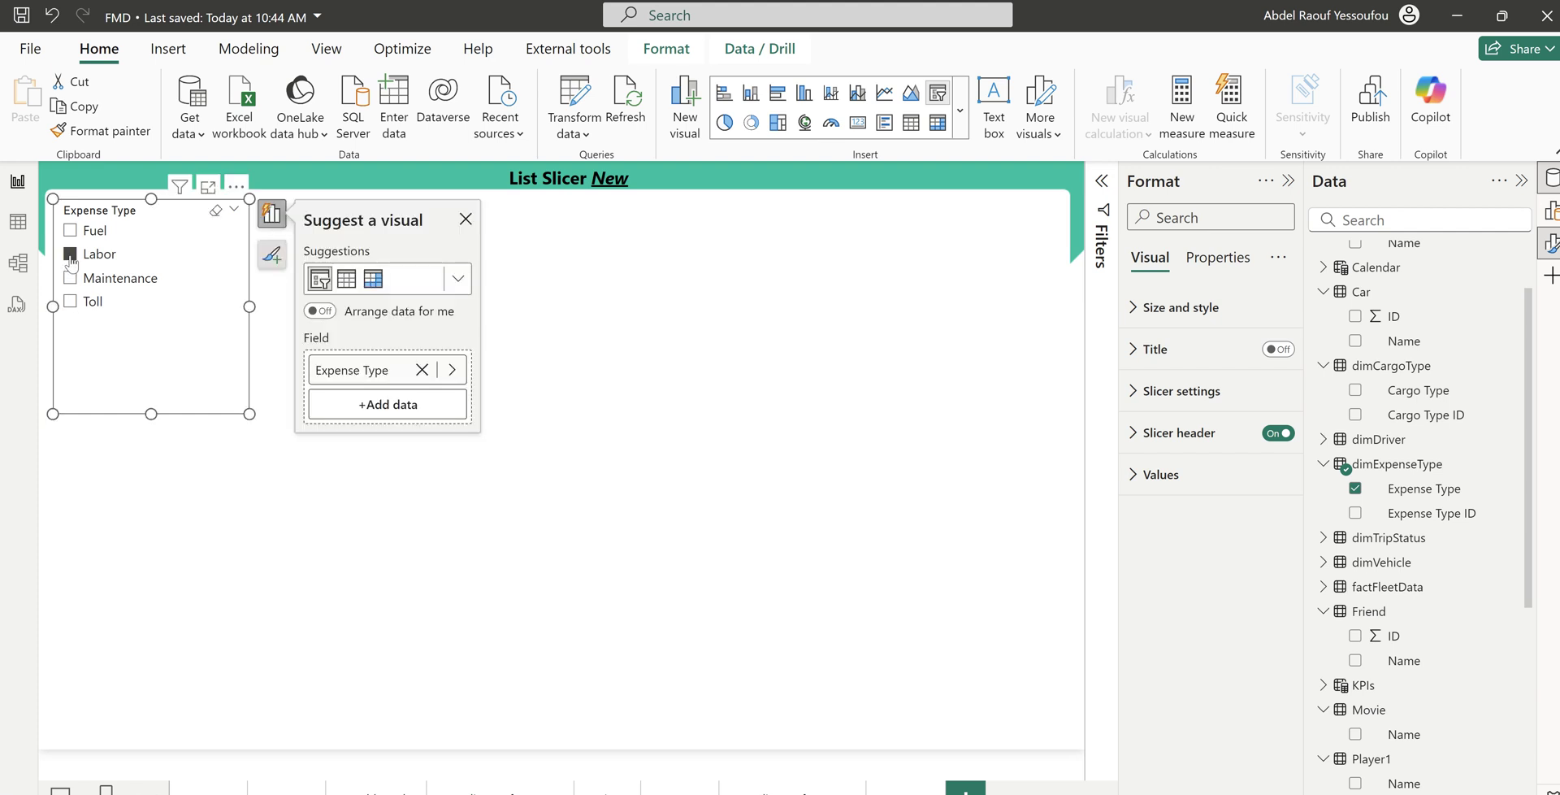
# Turn off the slicer header and turn on the slicer's title with the text "Expense Type"
pyautogui.click(1185, 401)
pyautogui.click(1177, 390)
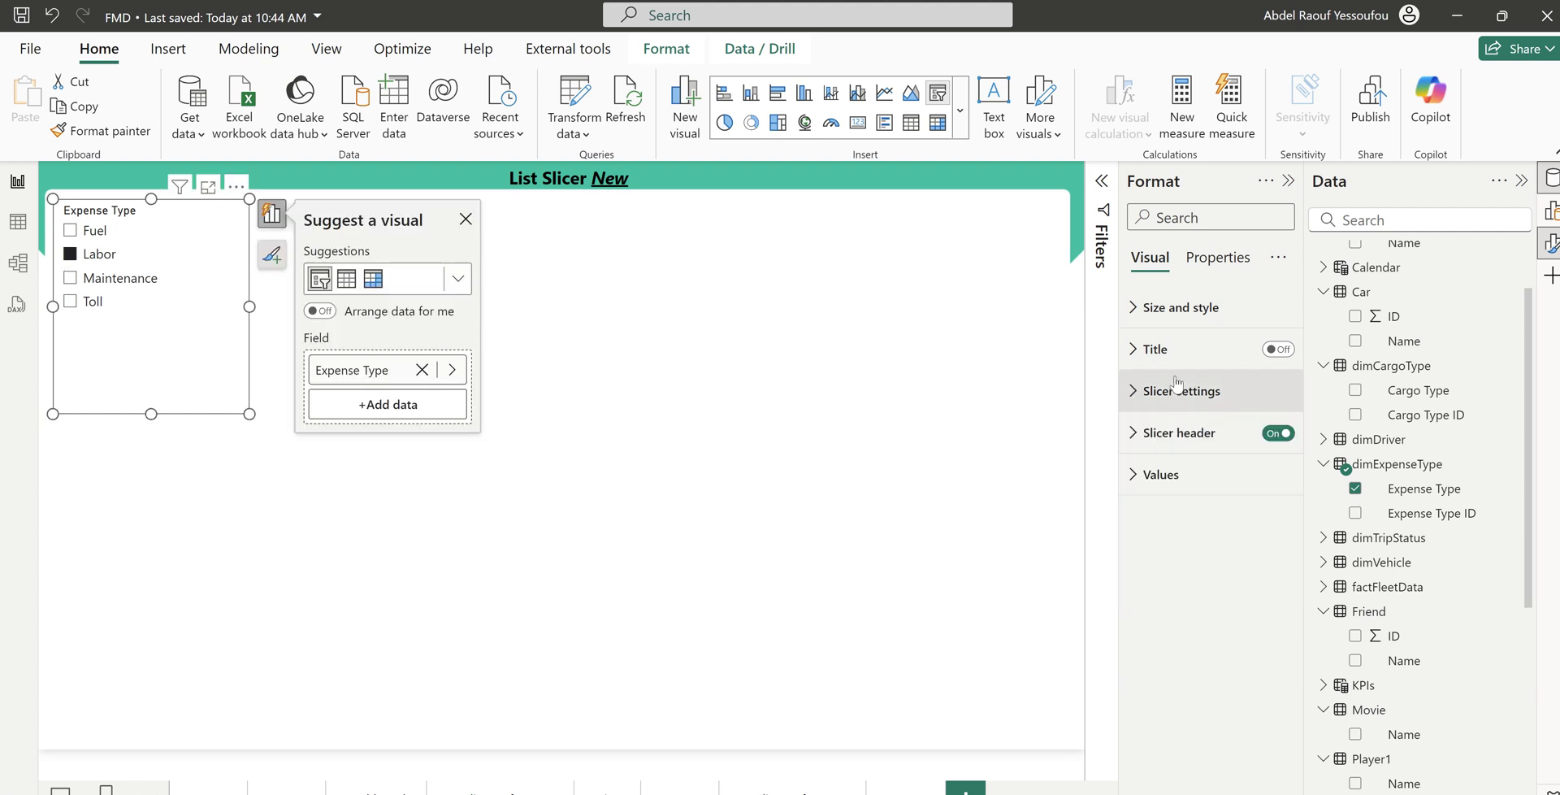
pyautogui.click(1279, 432)
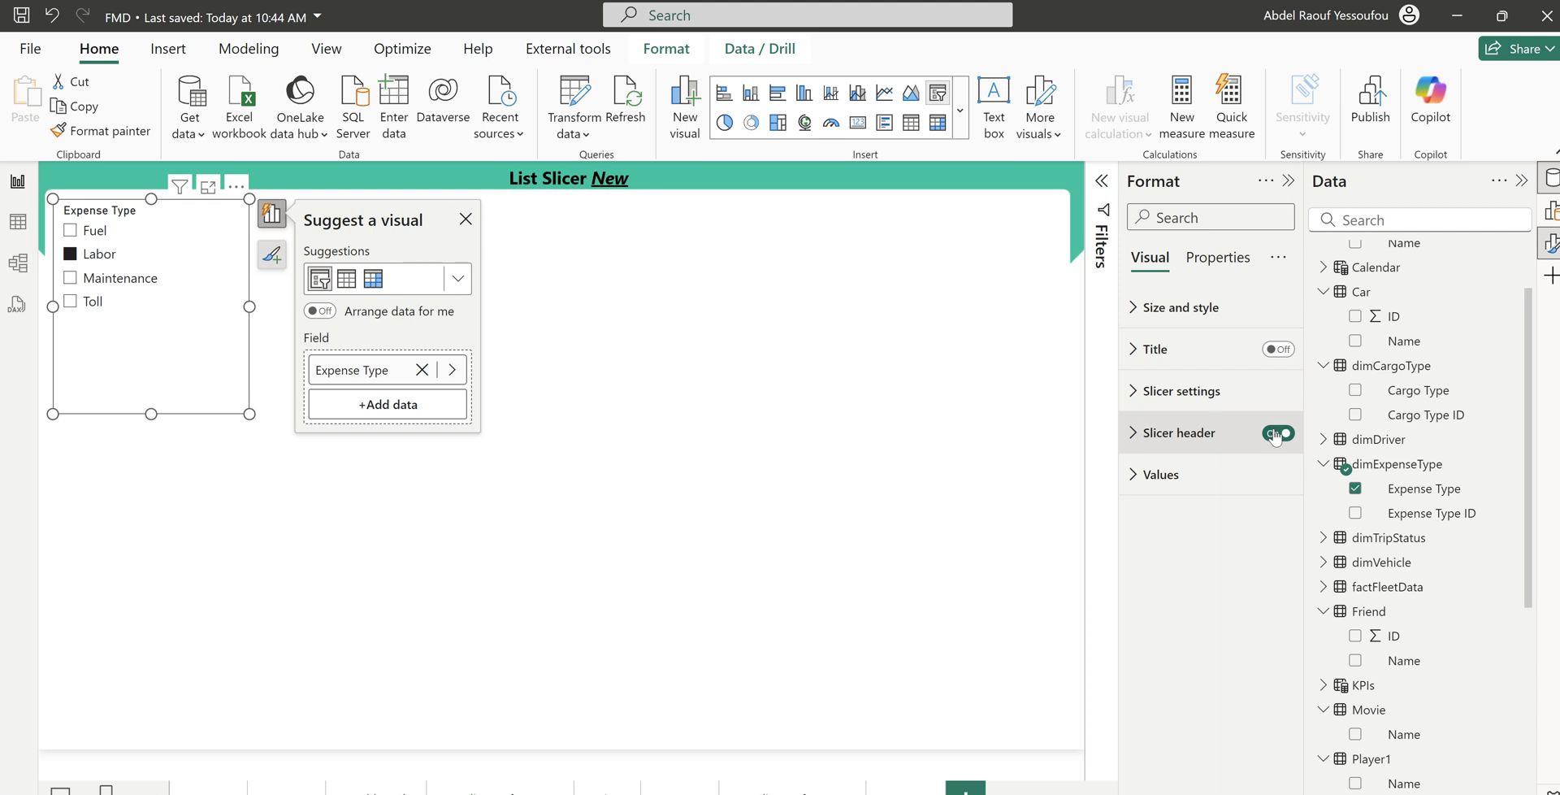
pyautogui.click(1278, 349)
pyautogui.click(1194, 348)
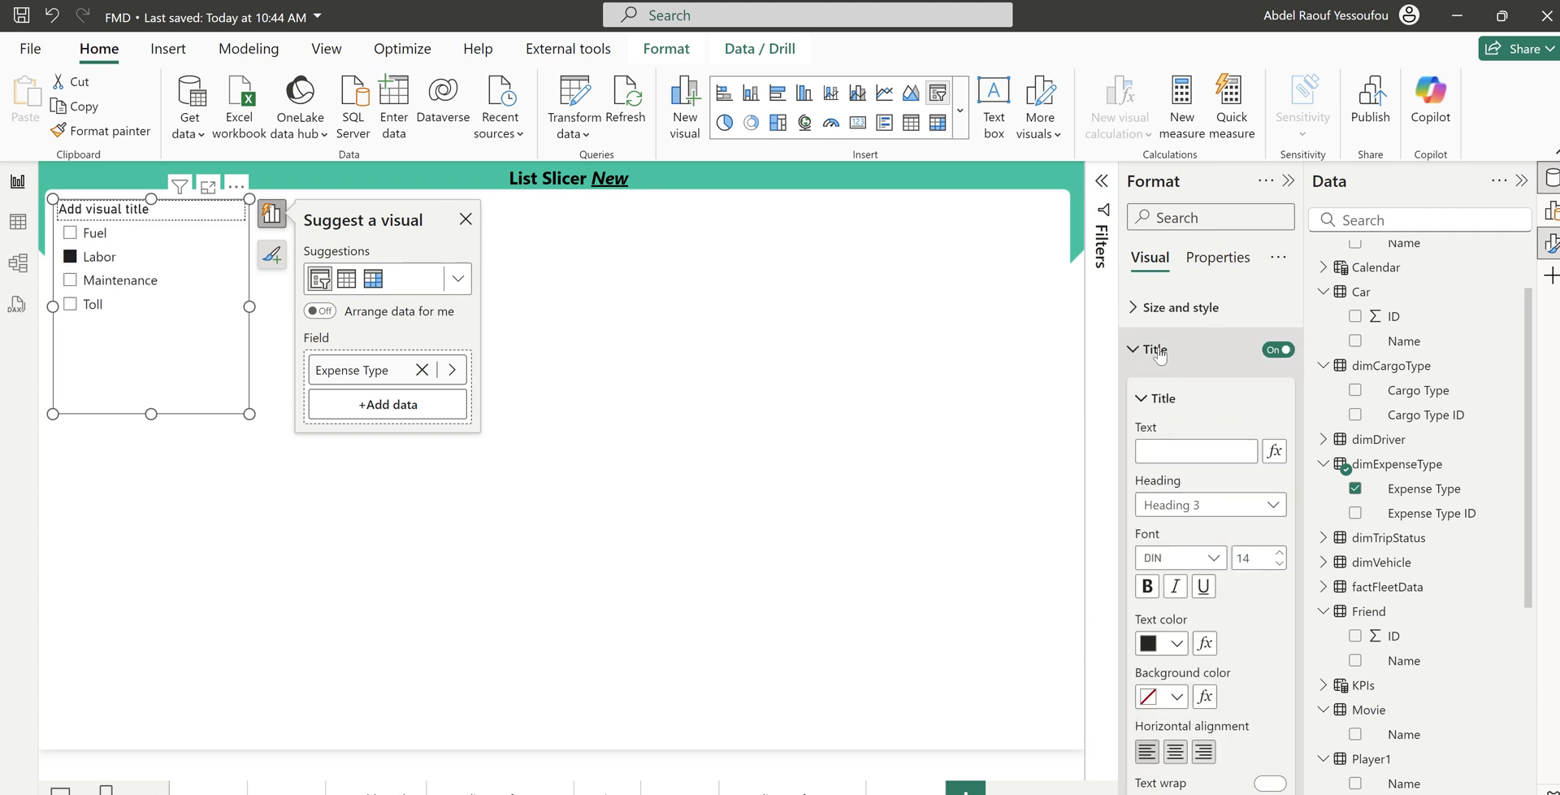
pyautogui.click(1188, 449)
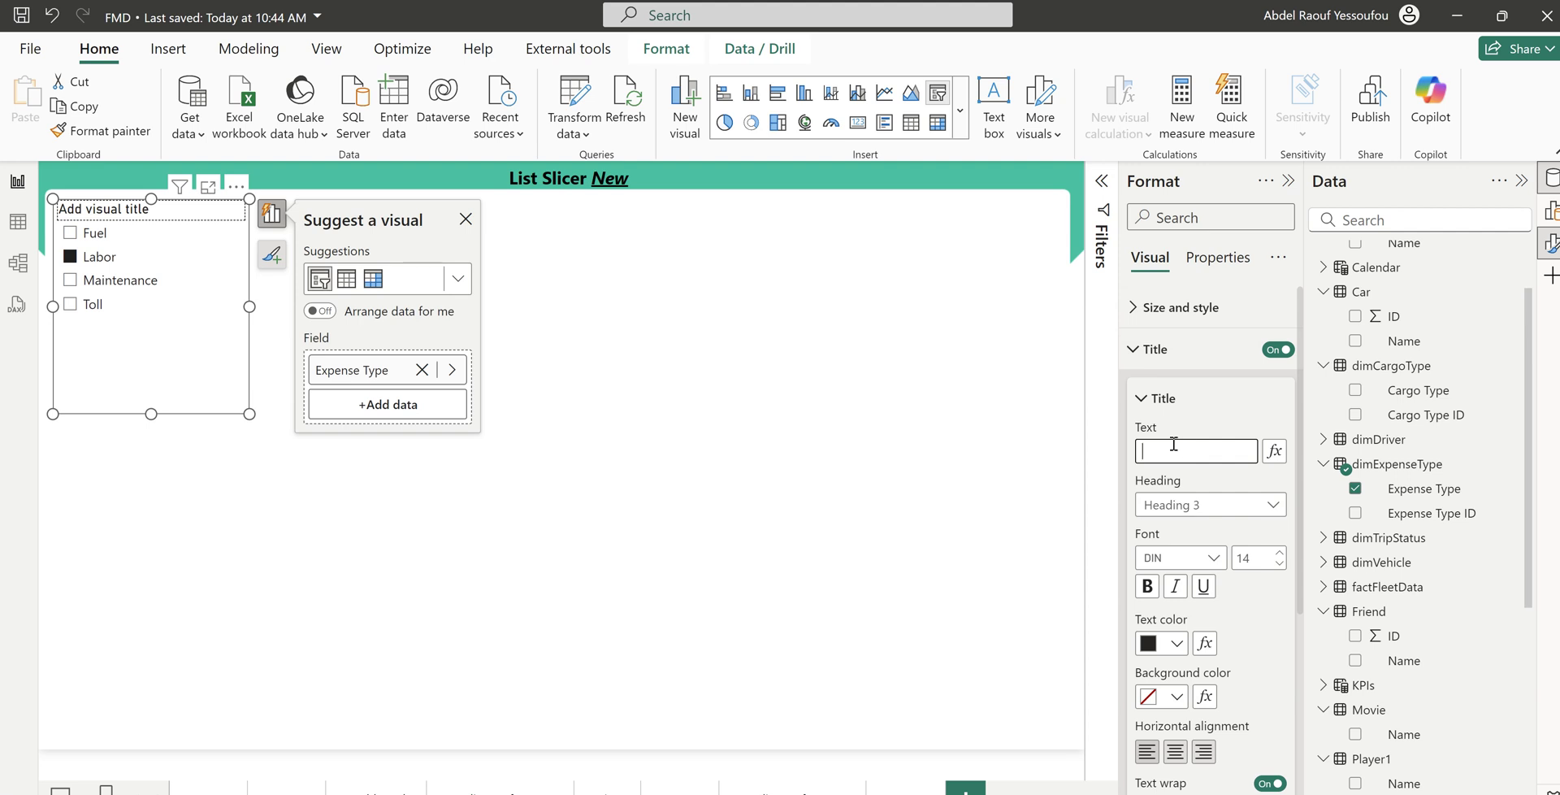
pyautogui.write('Expense')
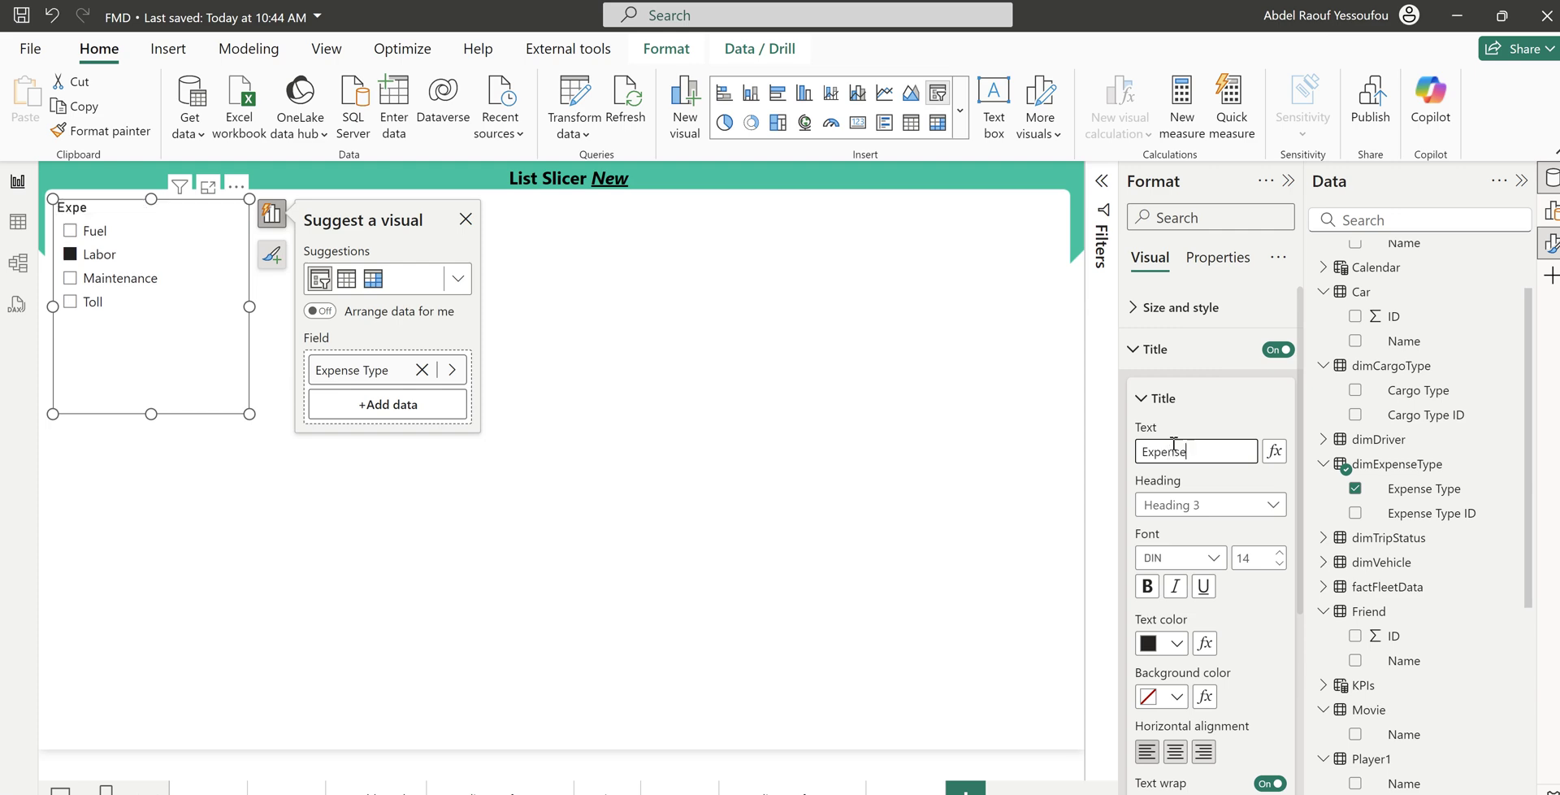
pyautogui.write(' Type')
# Turn on the slicer's subtitle with the text "Old List Slicer" and narrow the slicer further
pyautogui.scroll(-3, 1202, 573)
pyautogui.scroll(-2, 1201, 573)
pyautogui.click(1270, 524)
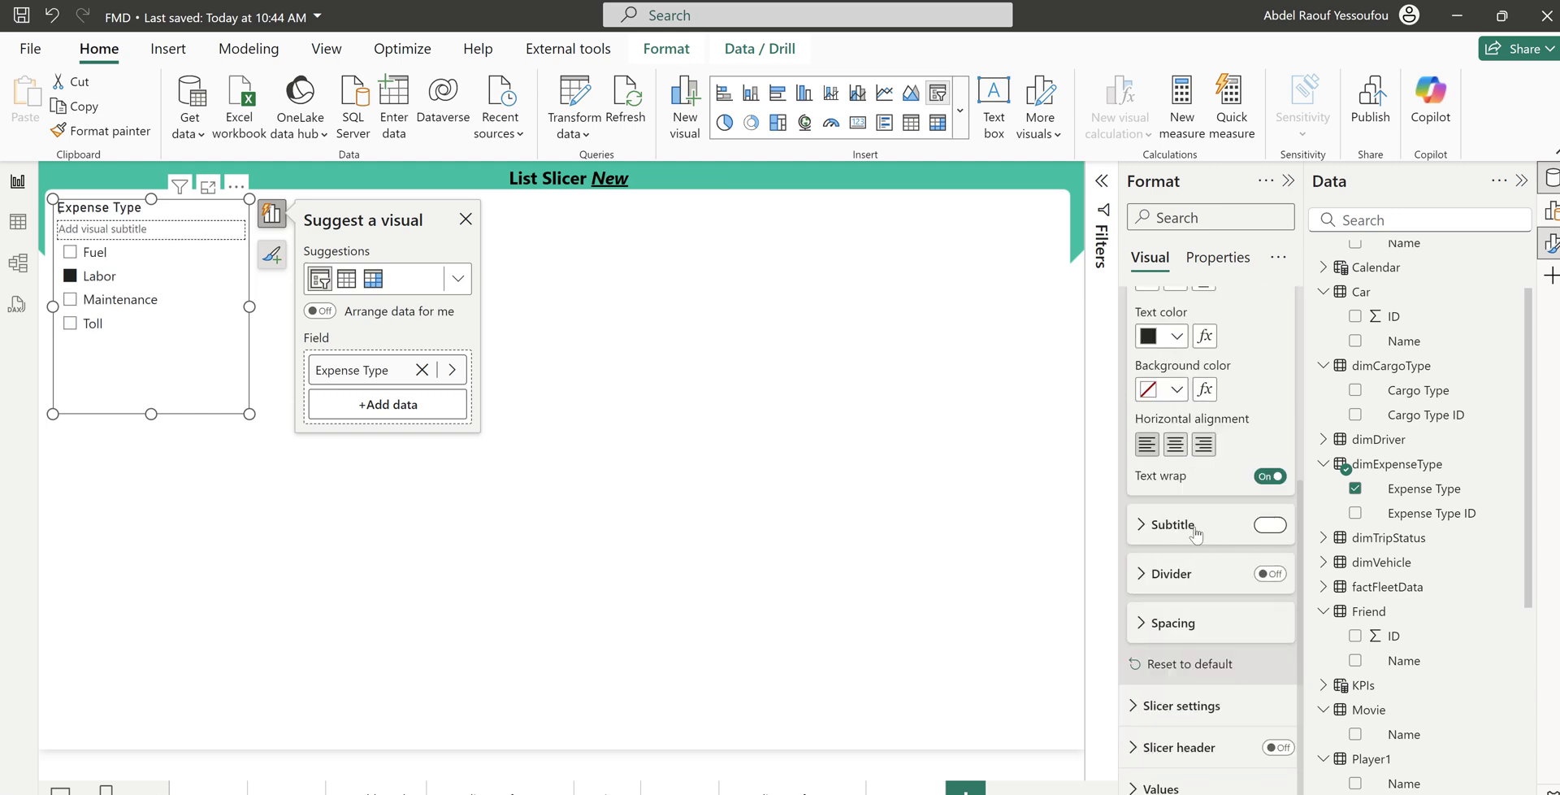
pyautogui.click(1172, 524)
pyautogui.click(1189, 577)
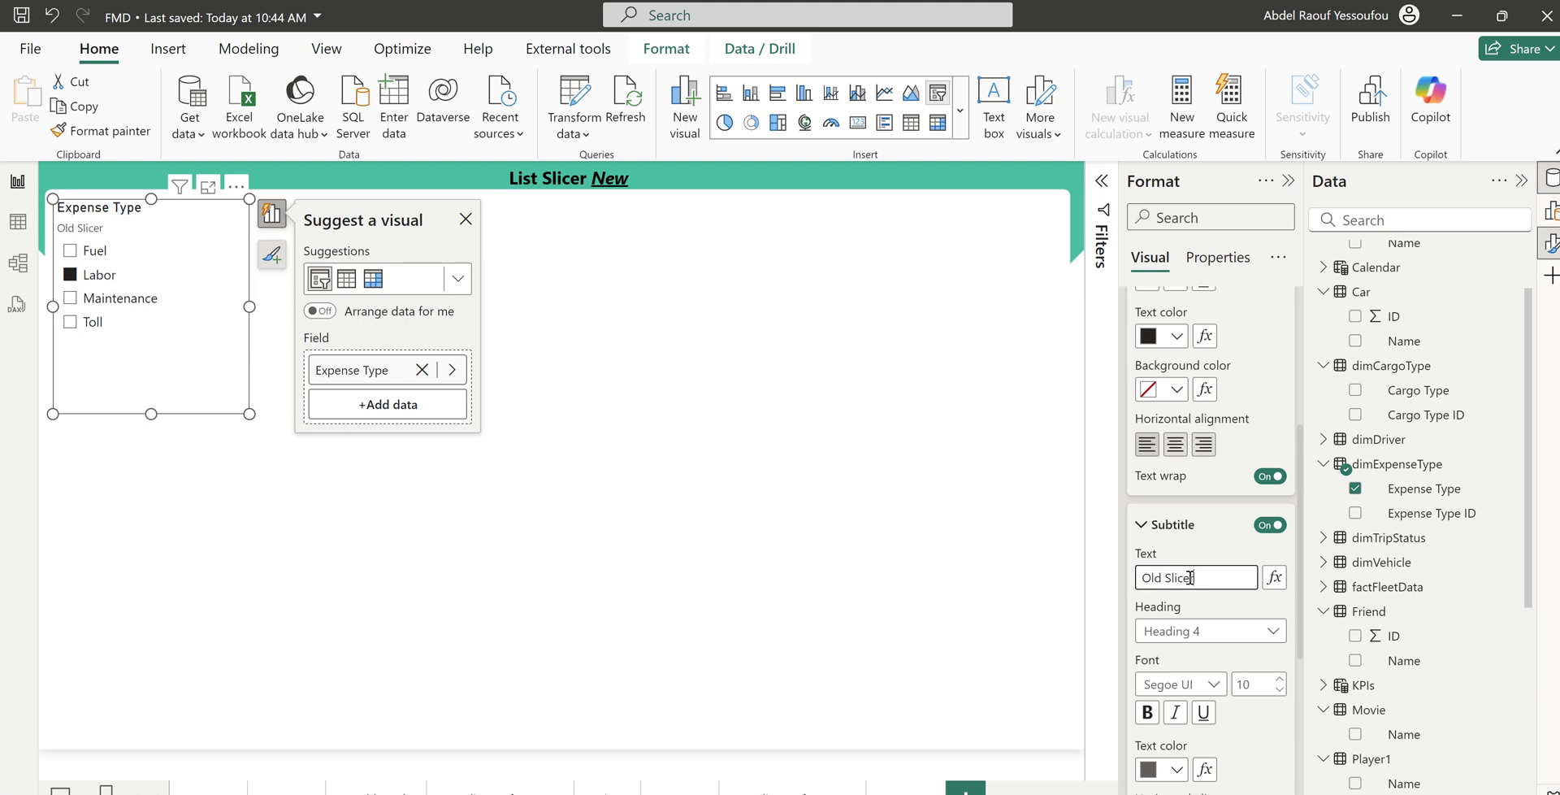
pyautogui.write('List')
pyautogui.moveTo(249, 305); pyautogui.dragTo(205, 306)
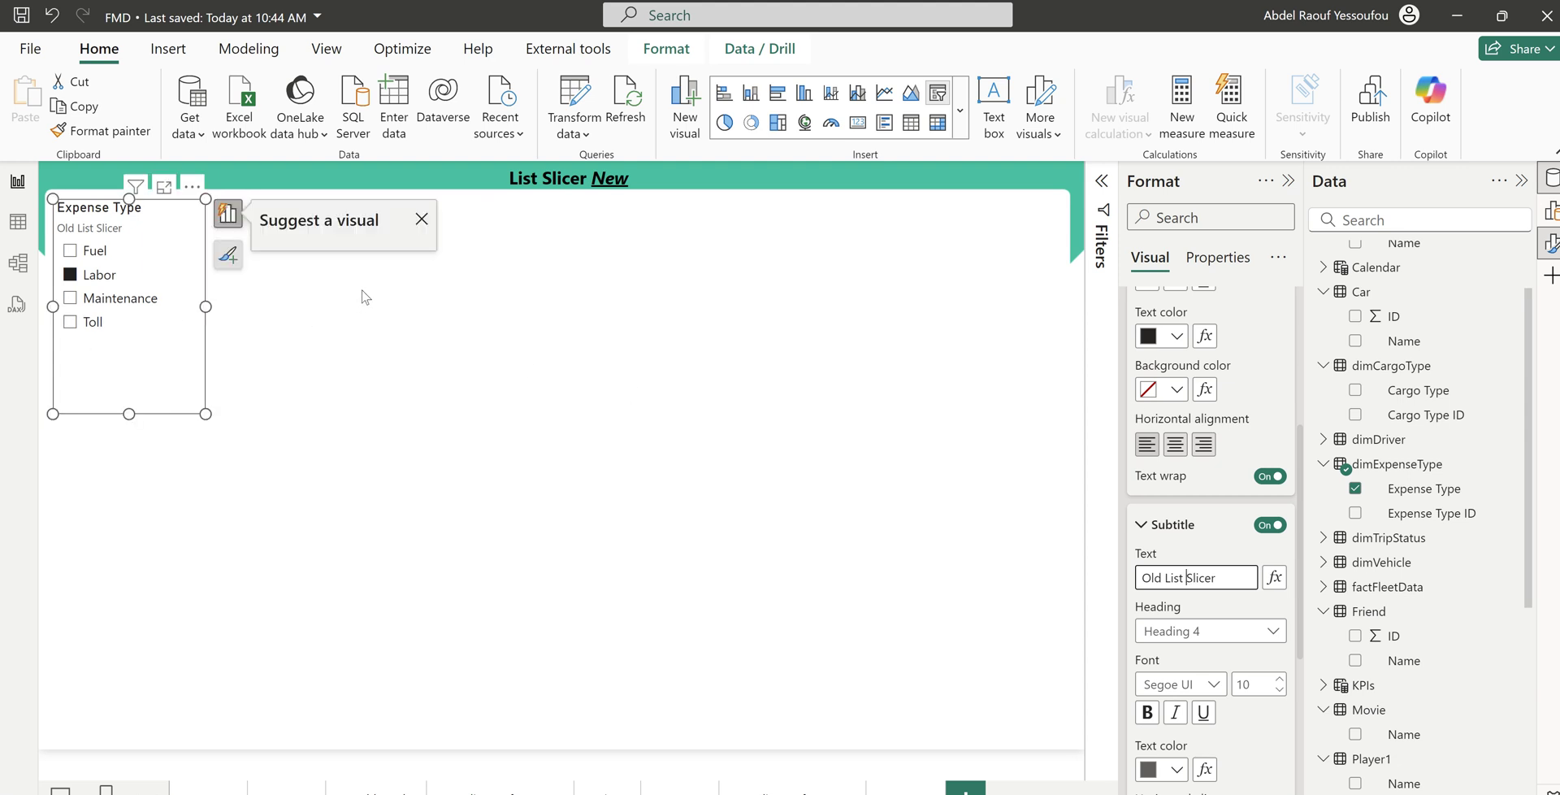
pyautogui.click(961, 132)
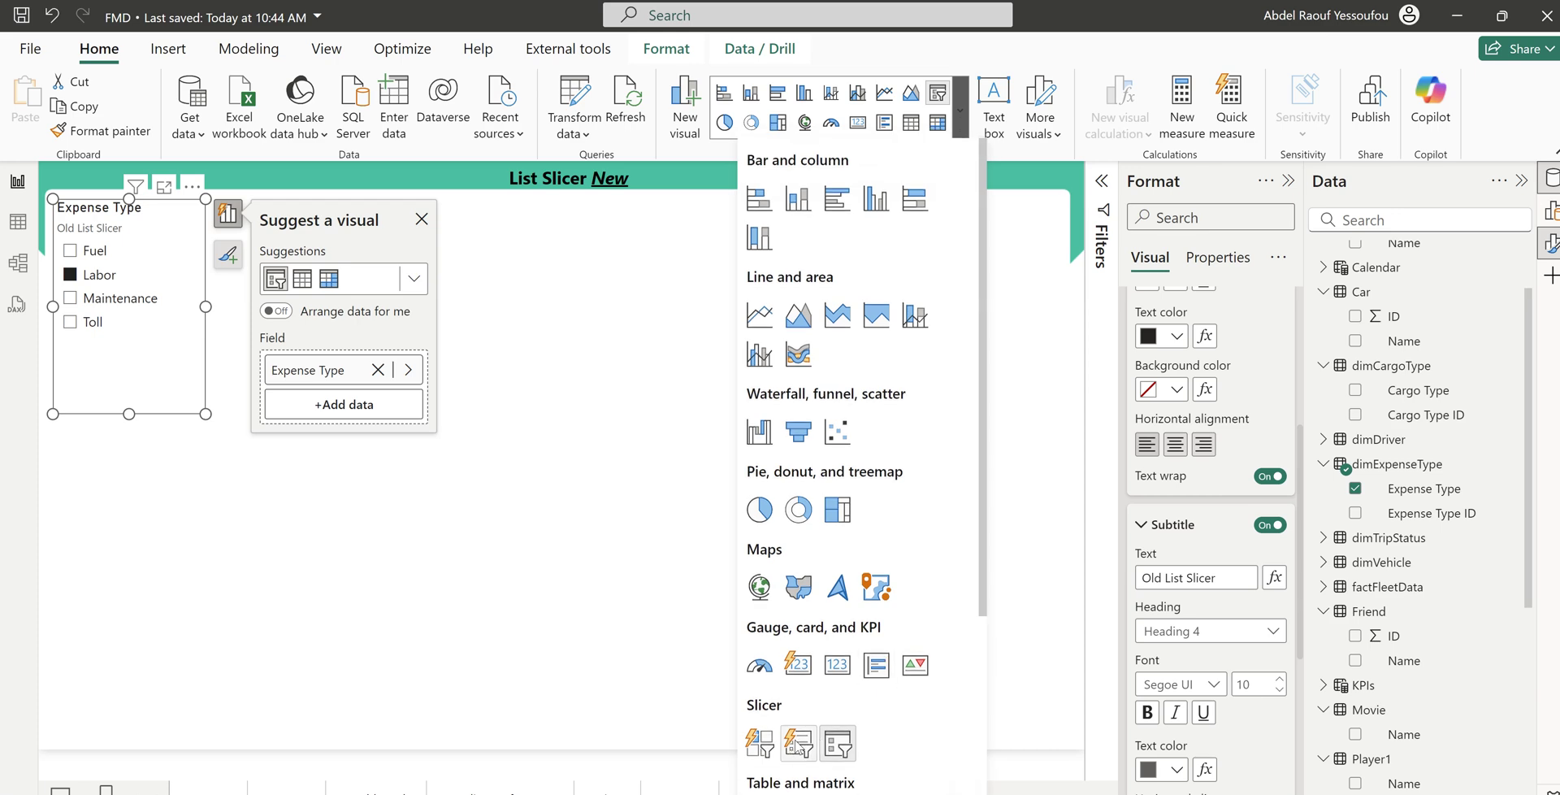
pyautogui.click(799, 745)
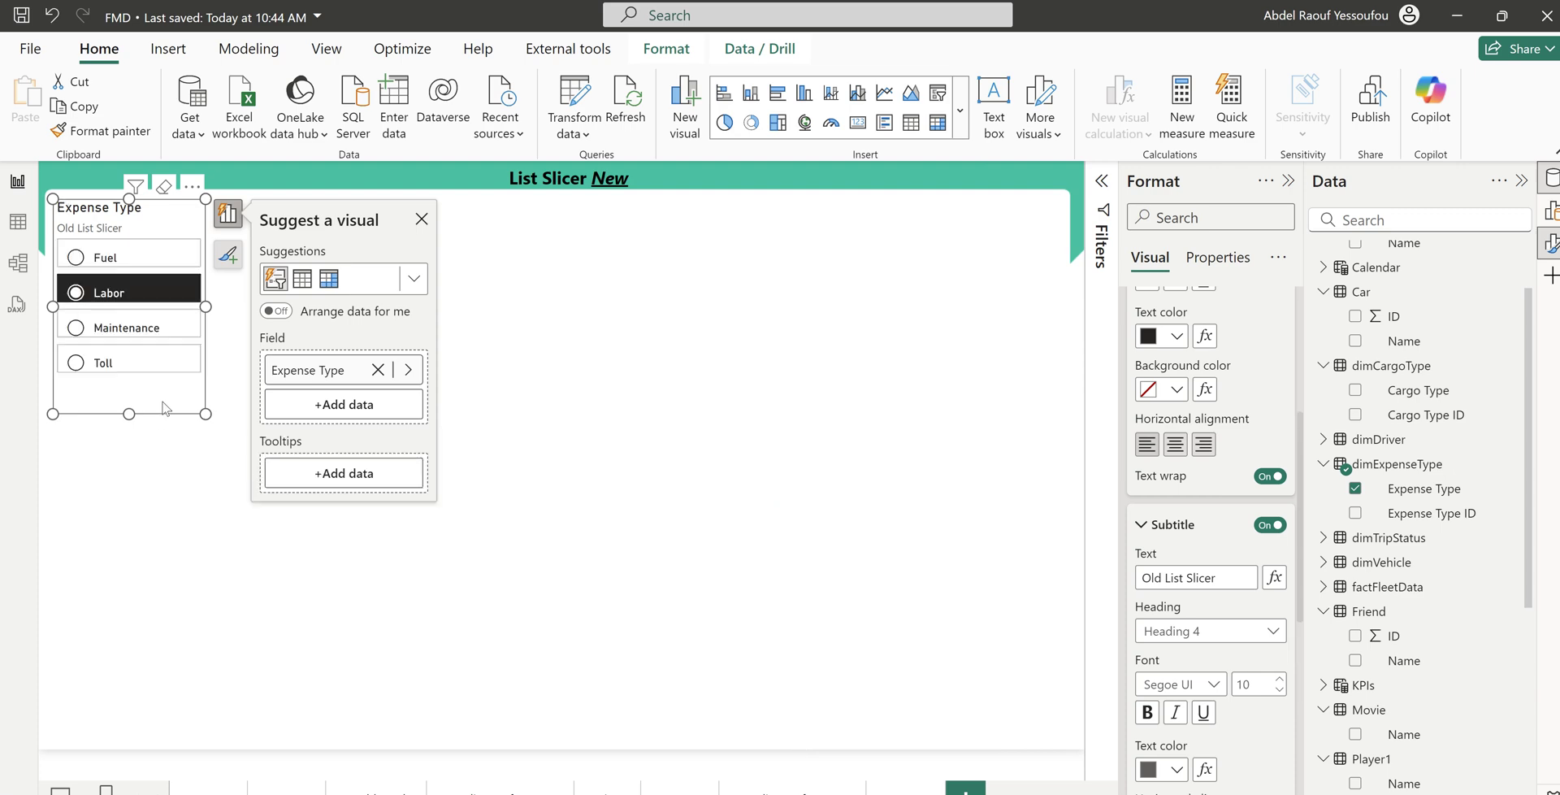
pyautogui.click(939, 95)
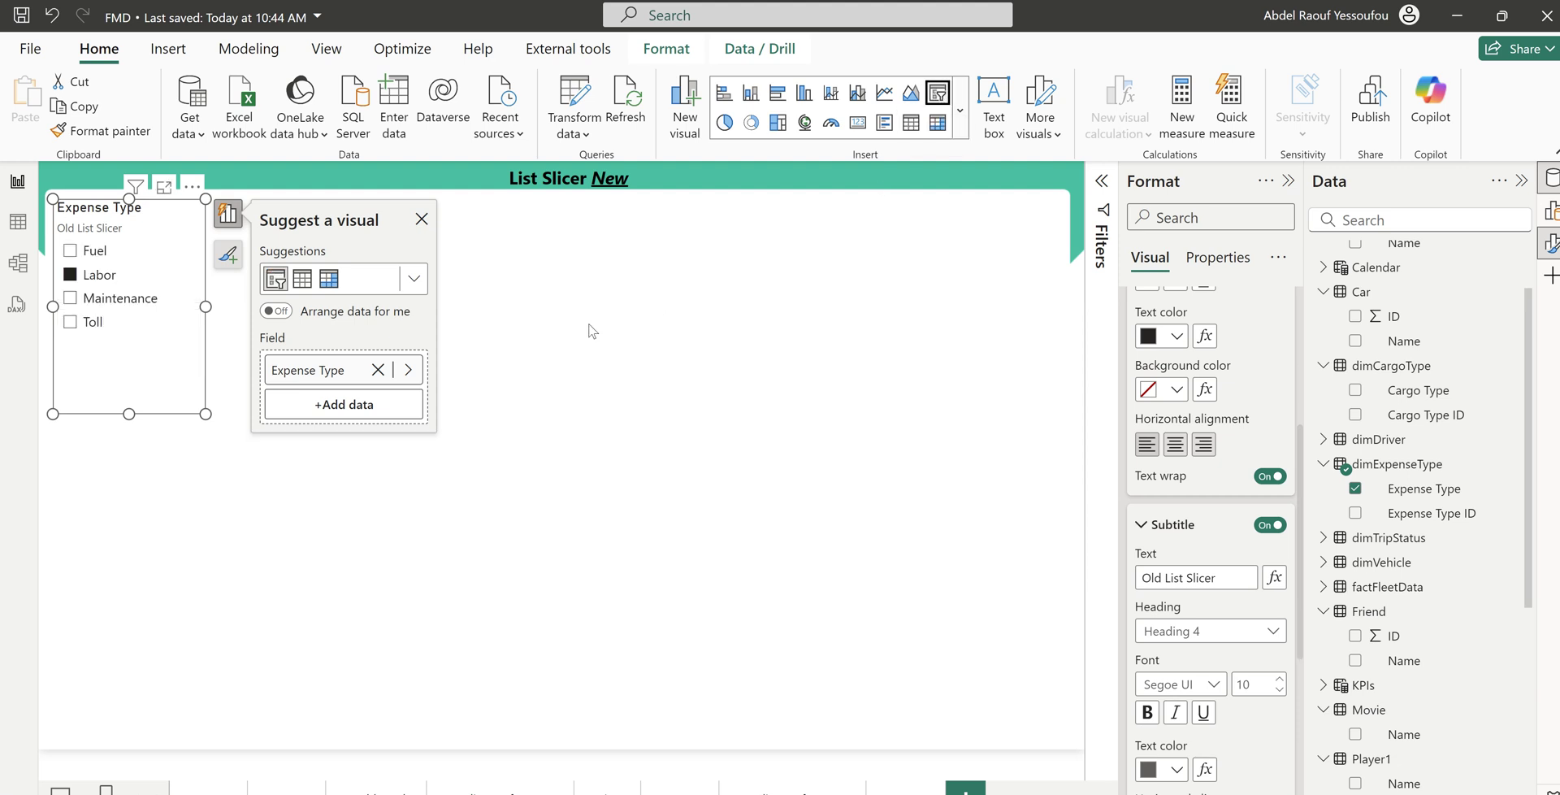
# Insert a new list slicer as a separate visual and place it directly beside the Expense Type slicer
pyautogui.click(540, 307)
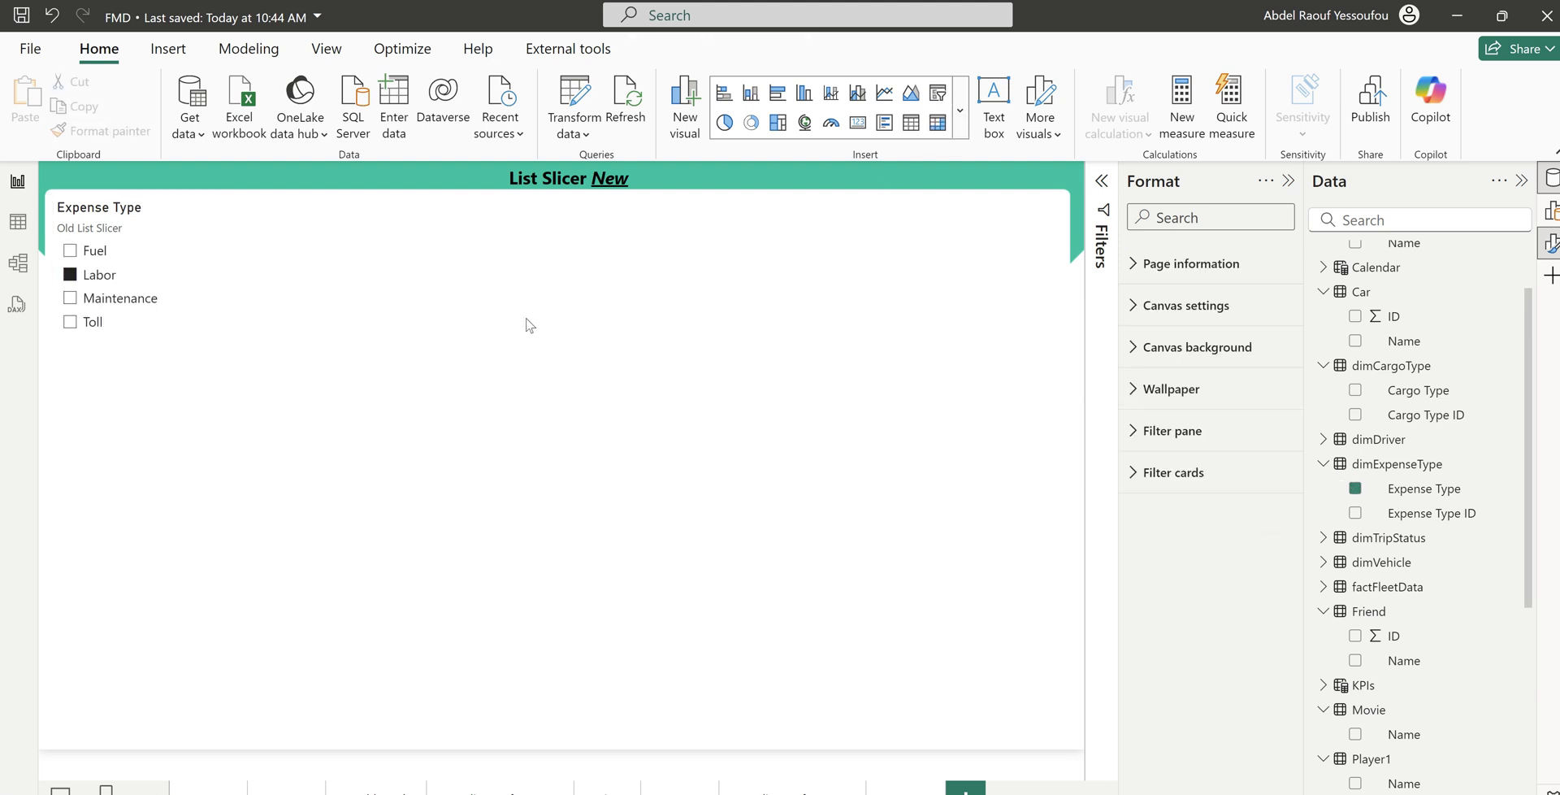
pyautogui.click(960, 134)
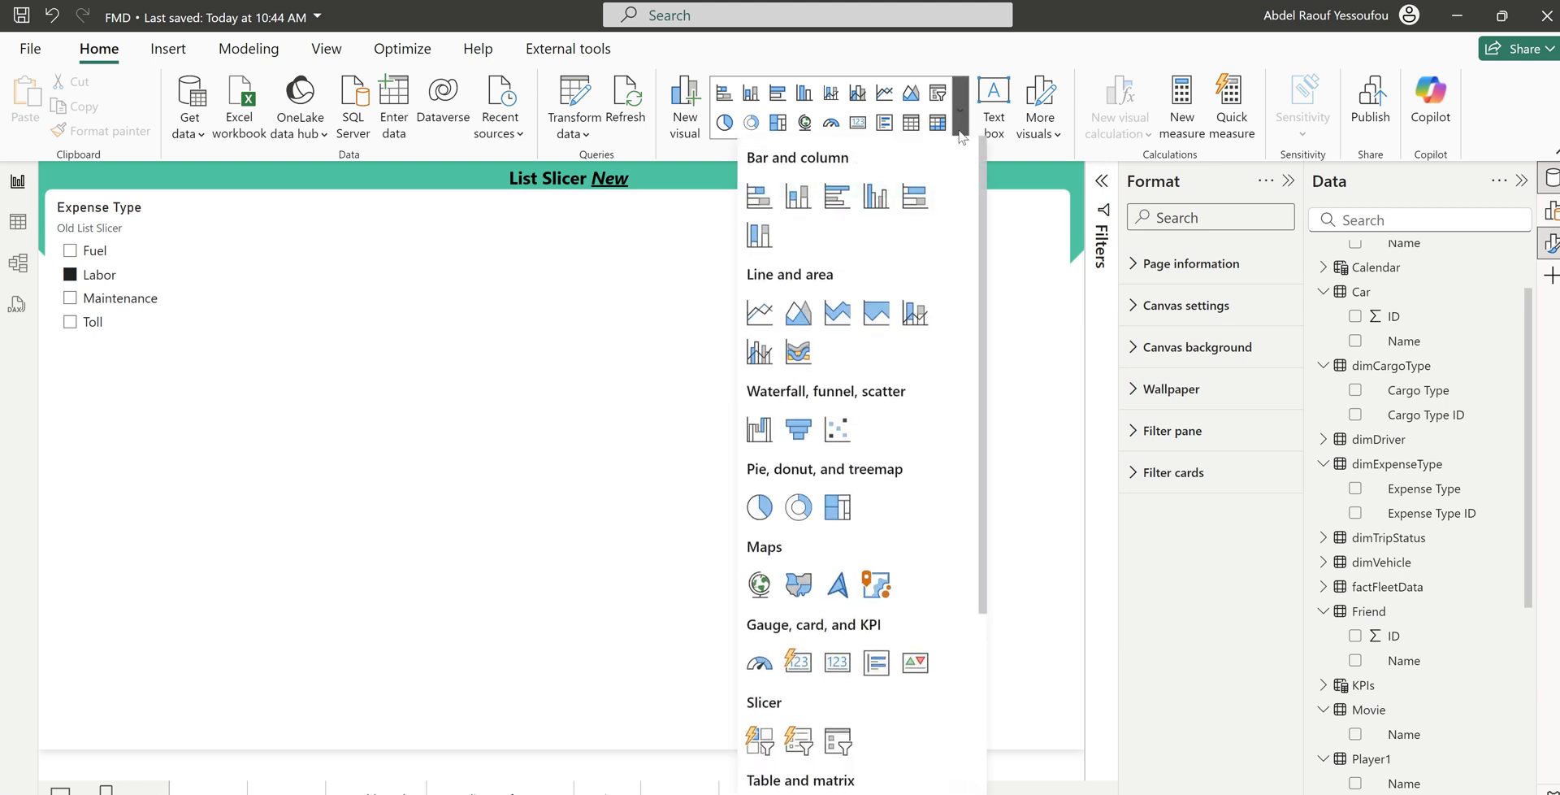
pyautogui.click(797, 741)
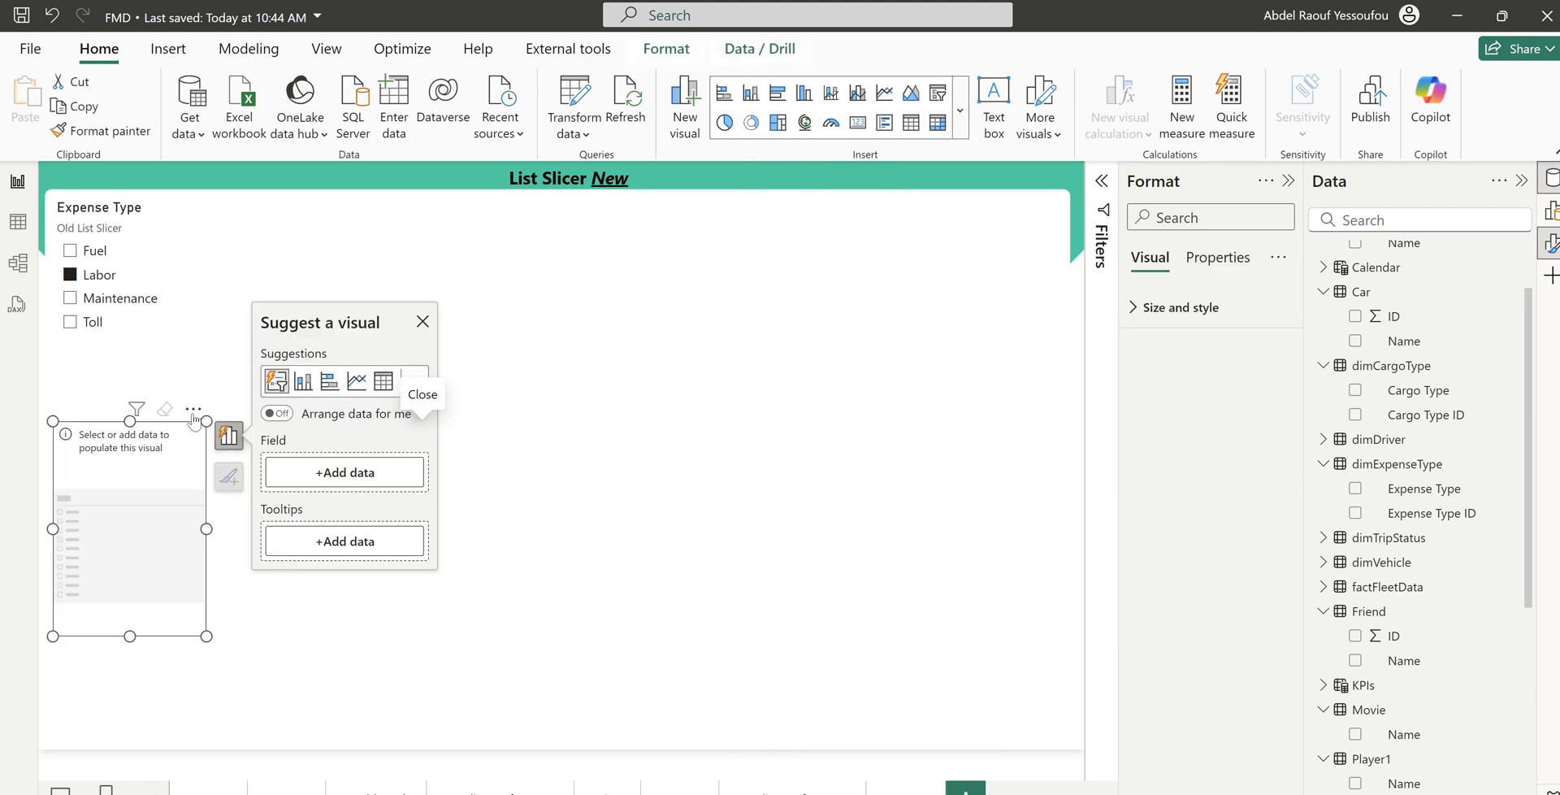
pyautogui.moveTo(194, 422); pyautogui.dragTo(346, 197)
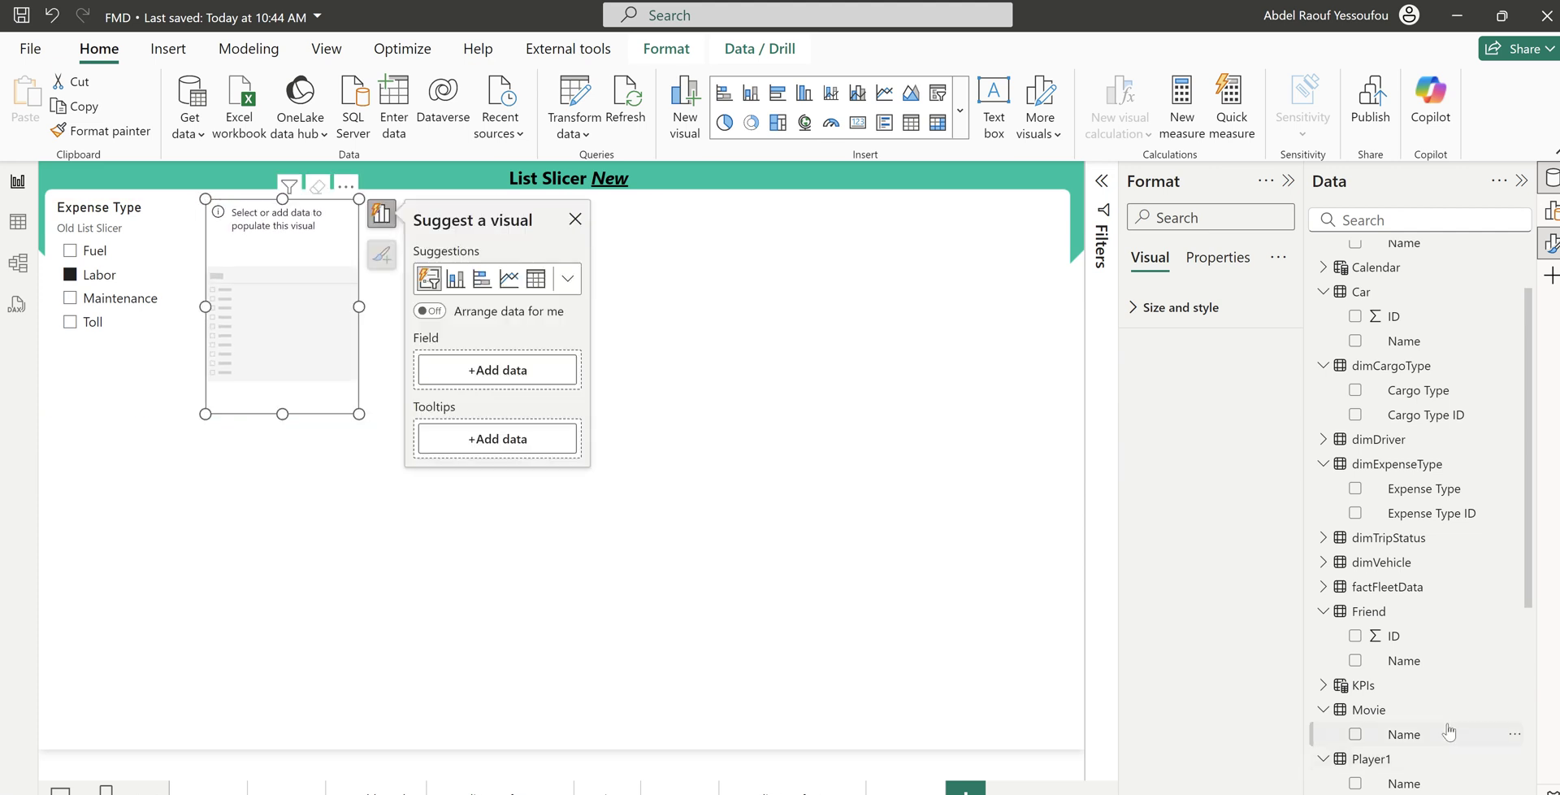
# Fill the new list slicer with the Name field from the Movie table and select Love
pyautogui.scroll(-3, 1434, 730)
pyautogui.scroll(-2, 1430, 719)
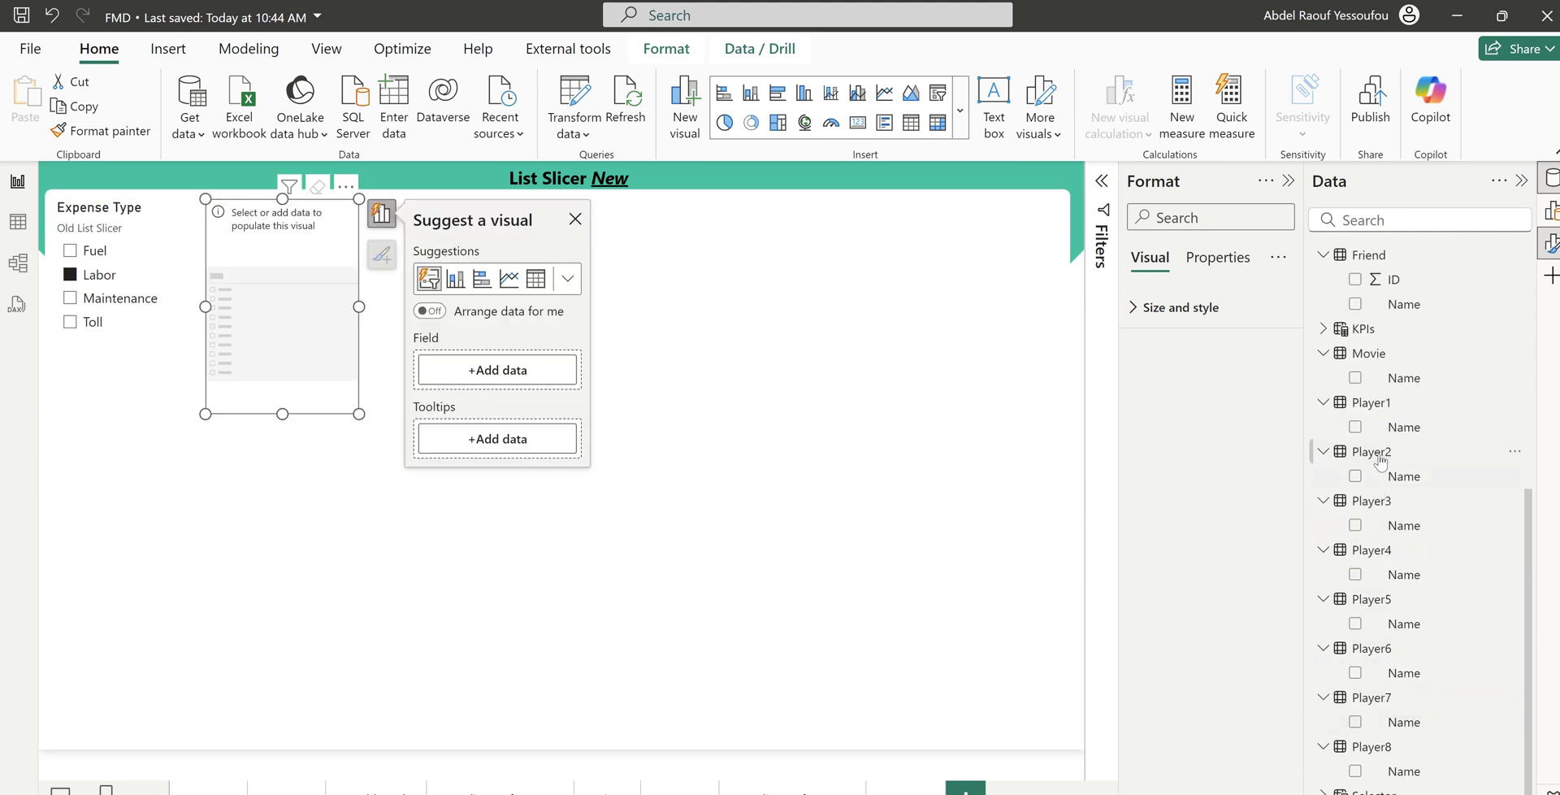
pyautogui.click(1355, 377)
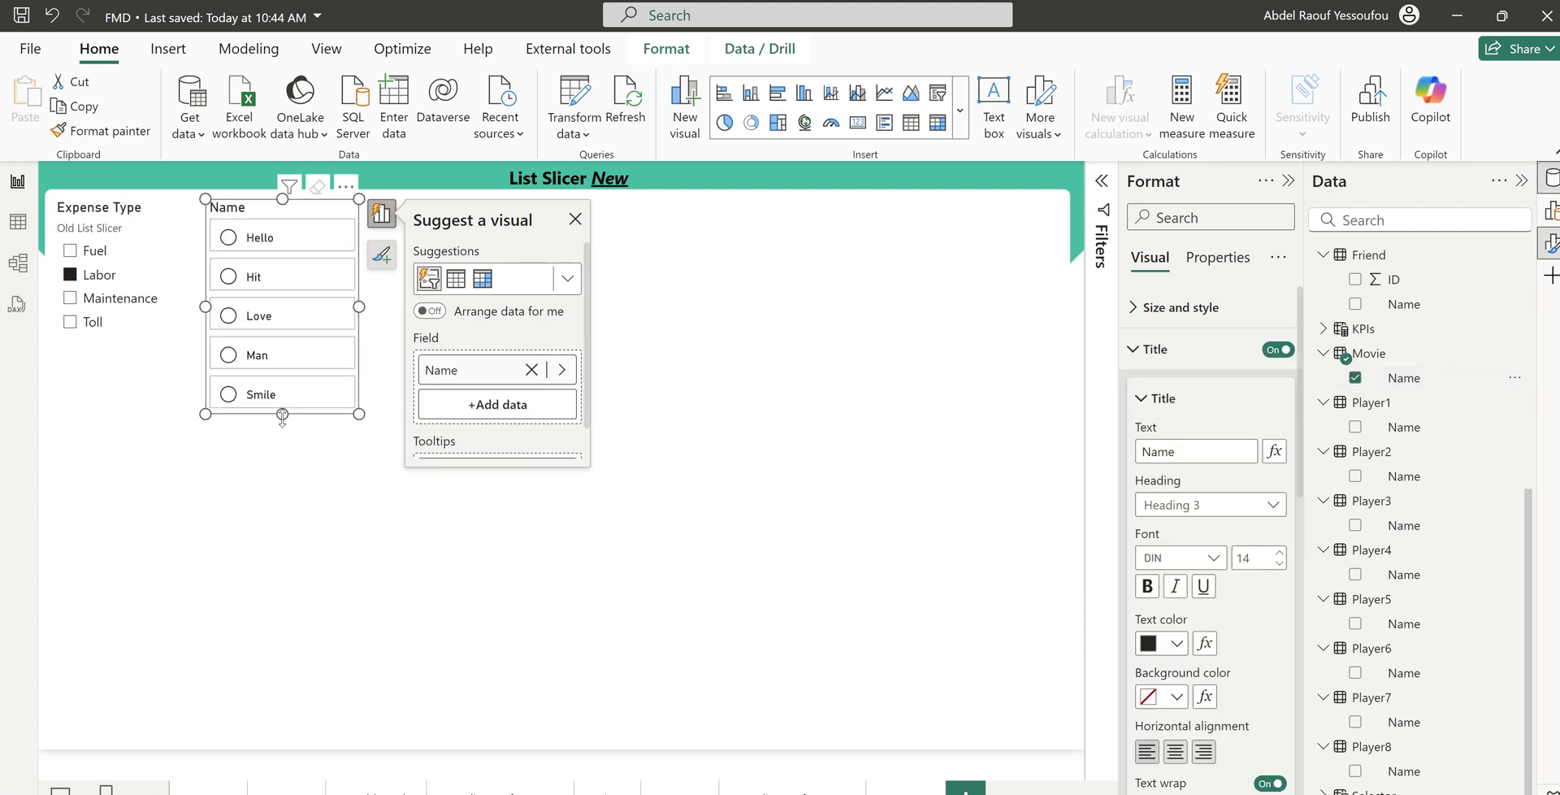
pyautogui.moveTo(283, 414); pyautogui.dragTo(310, 414)
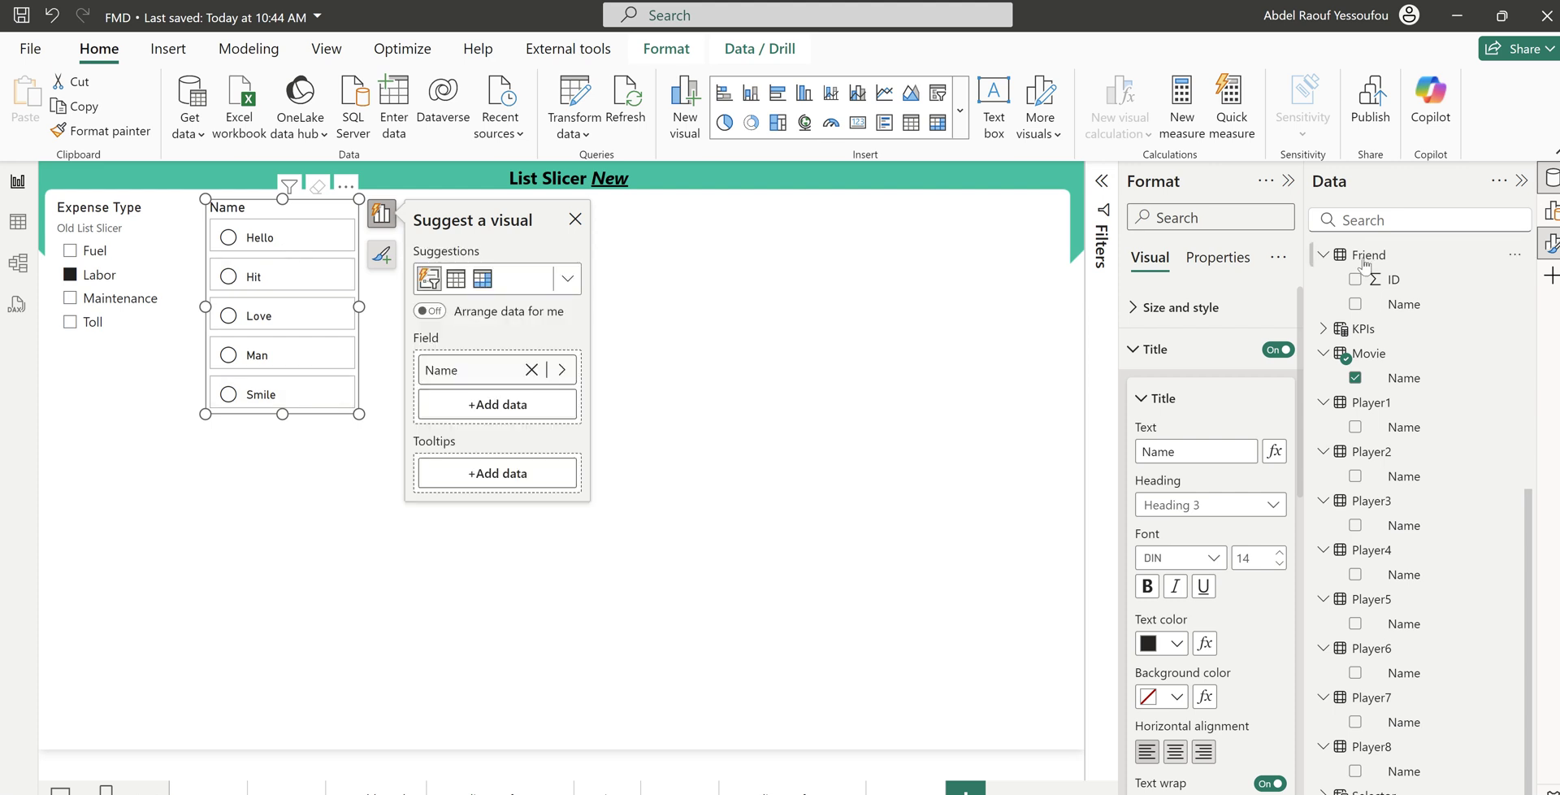
pyautogui.click(261, 325)
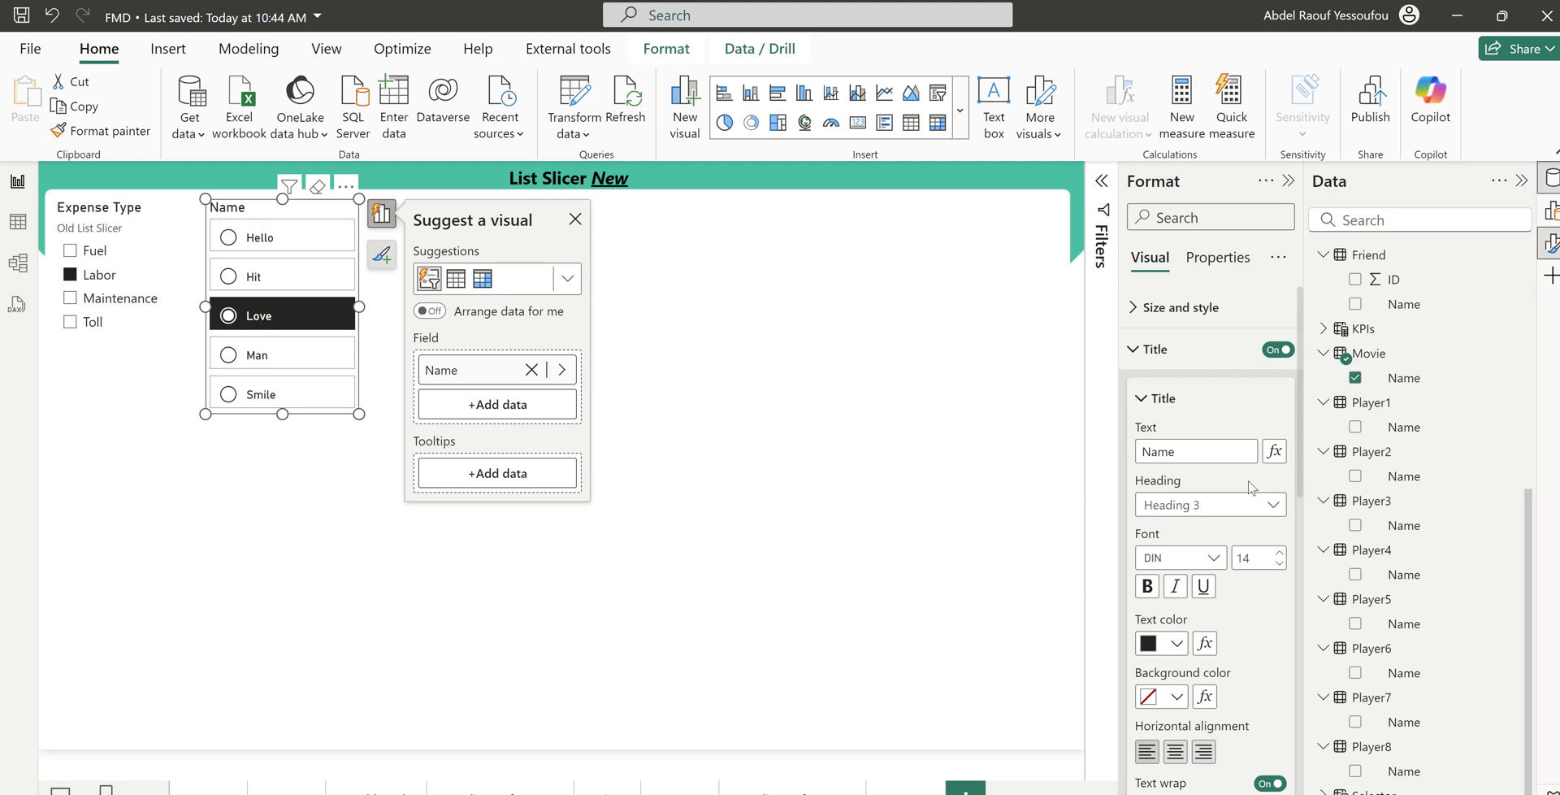
# Change the new list slicer's title text to "Players" and collapse the title text settings
pyautogui.moveTo(1193, 451); pyautogui.dragTo(1120, 447)
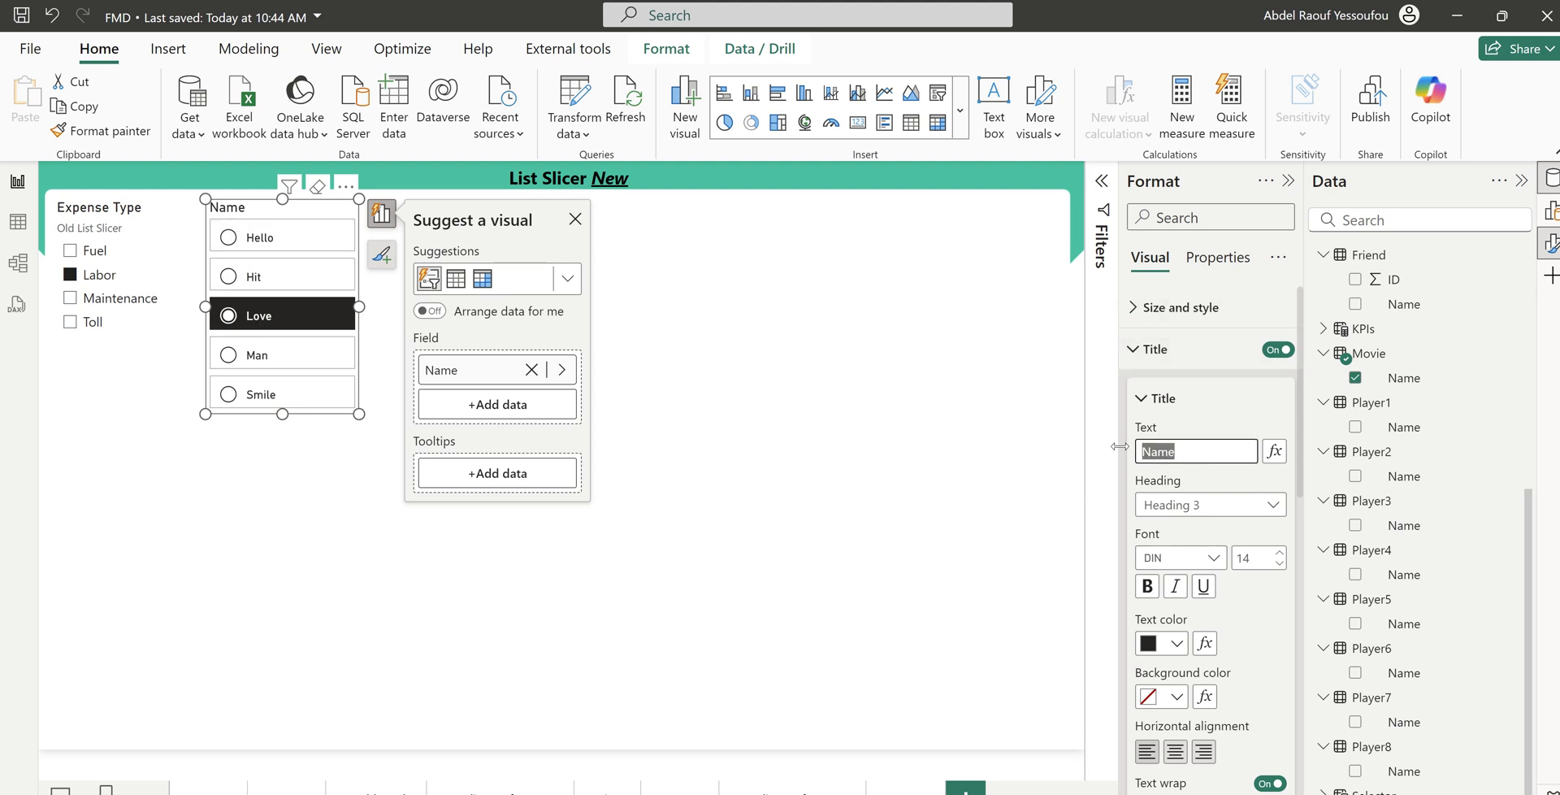
pyautogui.write('Players')
pyautogui.click(1145, 399)
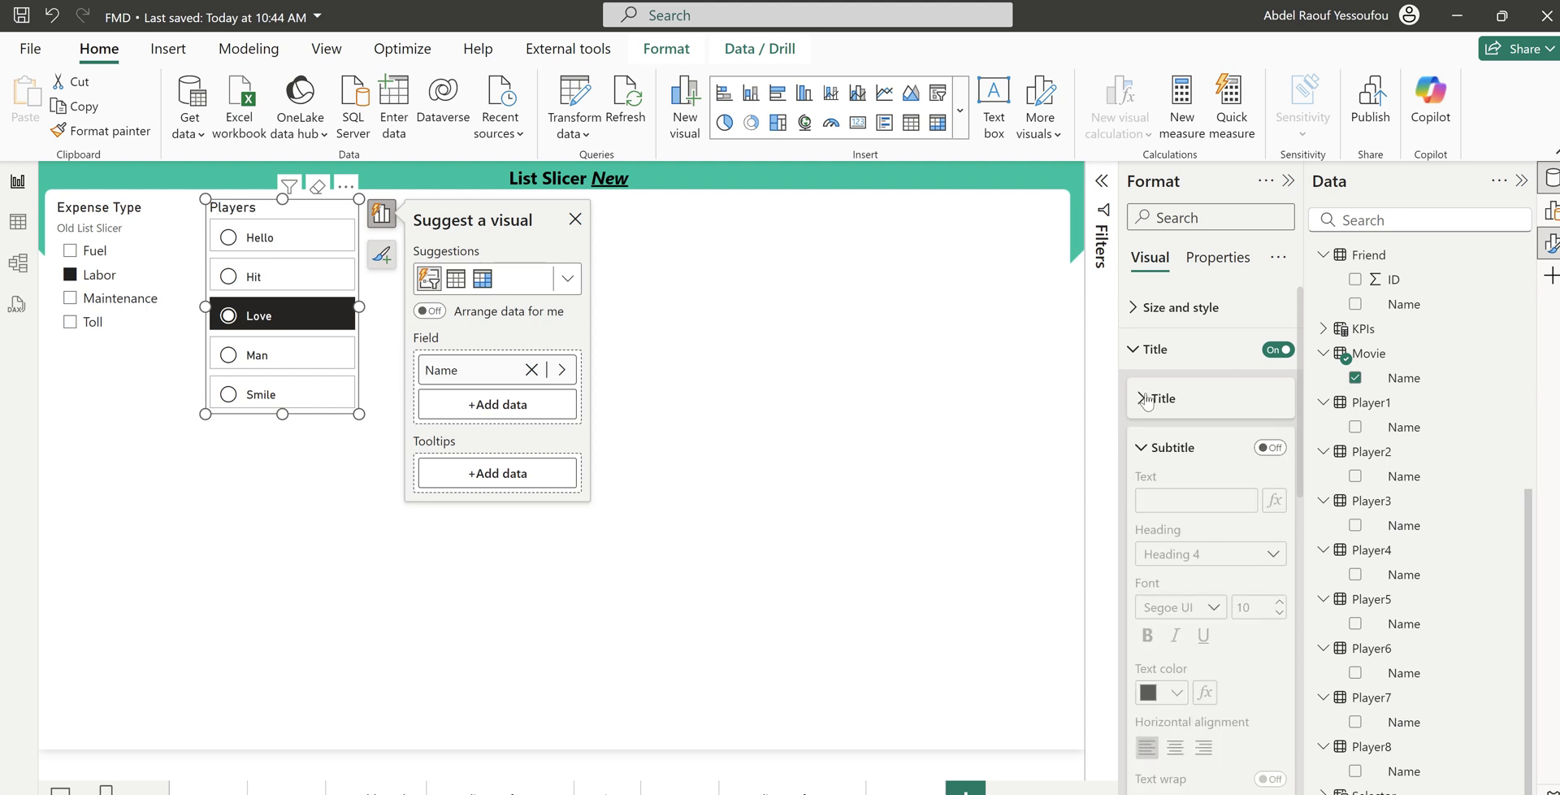
# Turn on the subtitle of the Movie-based Players slicer and set its text to "Just a lovely subtitle"
pyautogui.click(1272, 448)
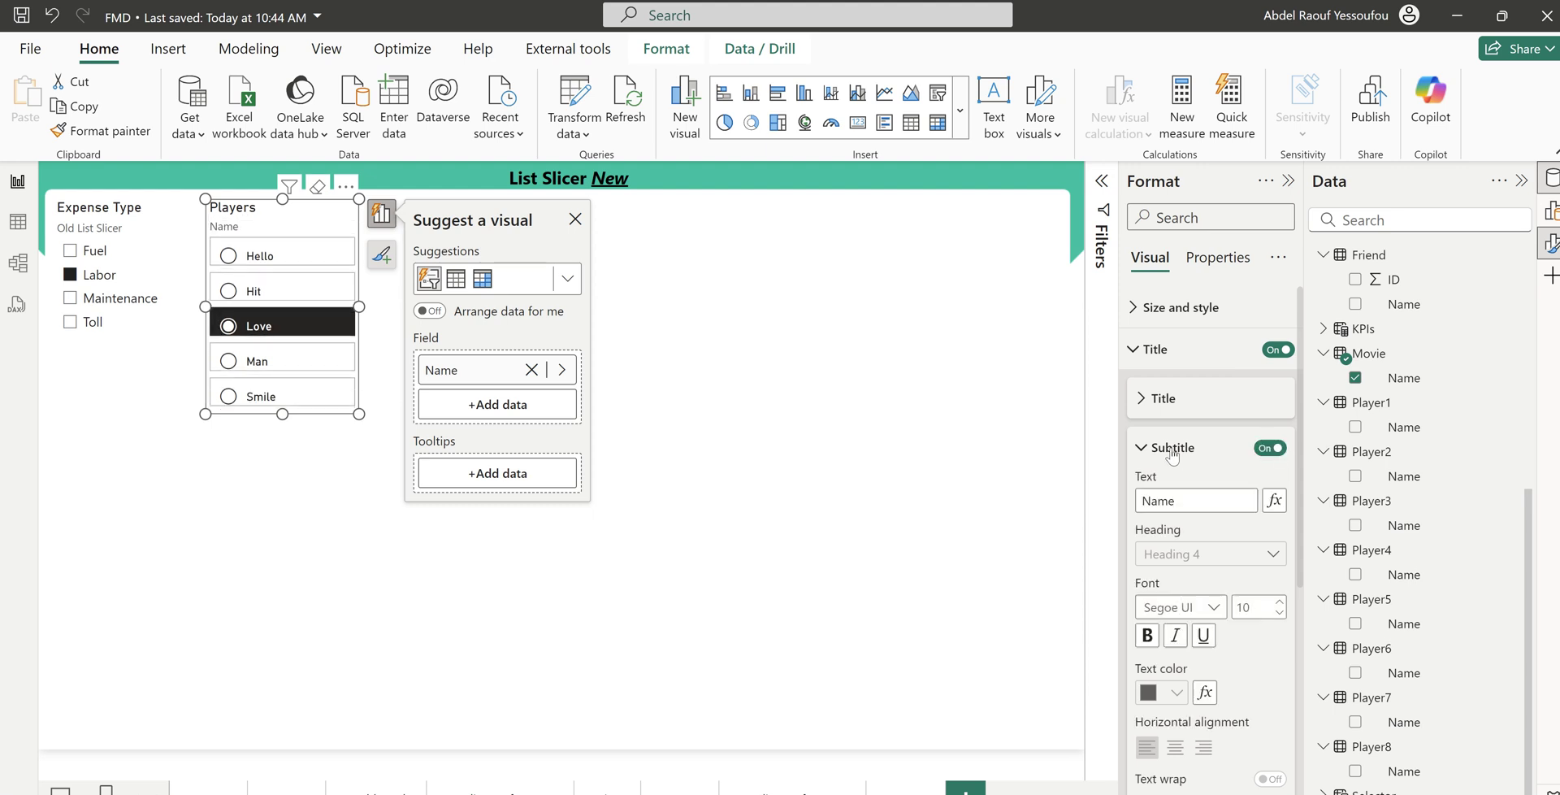
pyautogui.click(1193, 500)
pyautogui.moveTo(1193, 500); pyautogui.dragTo(1118, 504)
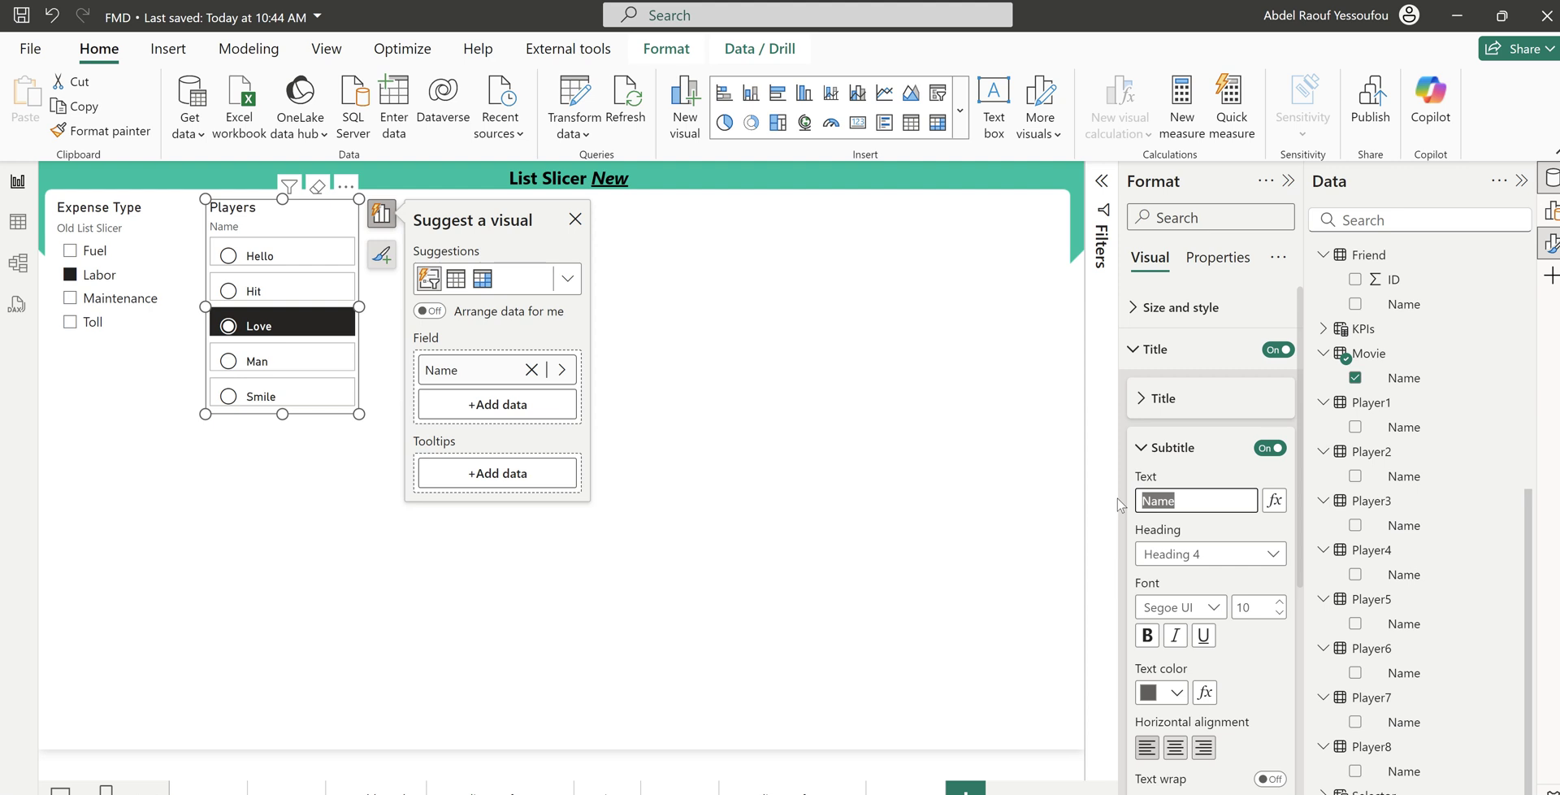
pyautogui.write('Just a lovely subtitle')
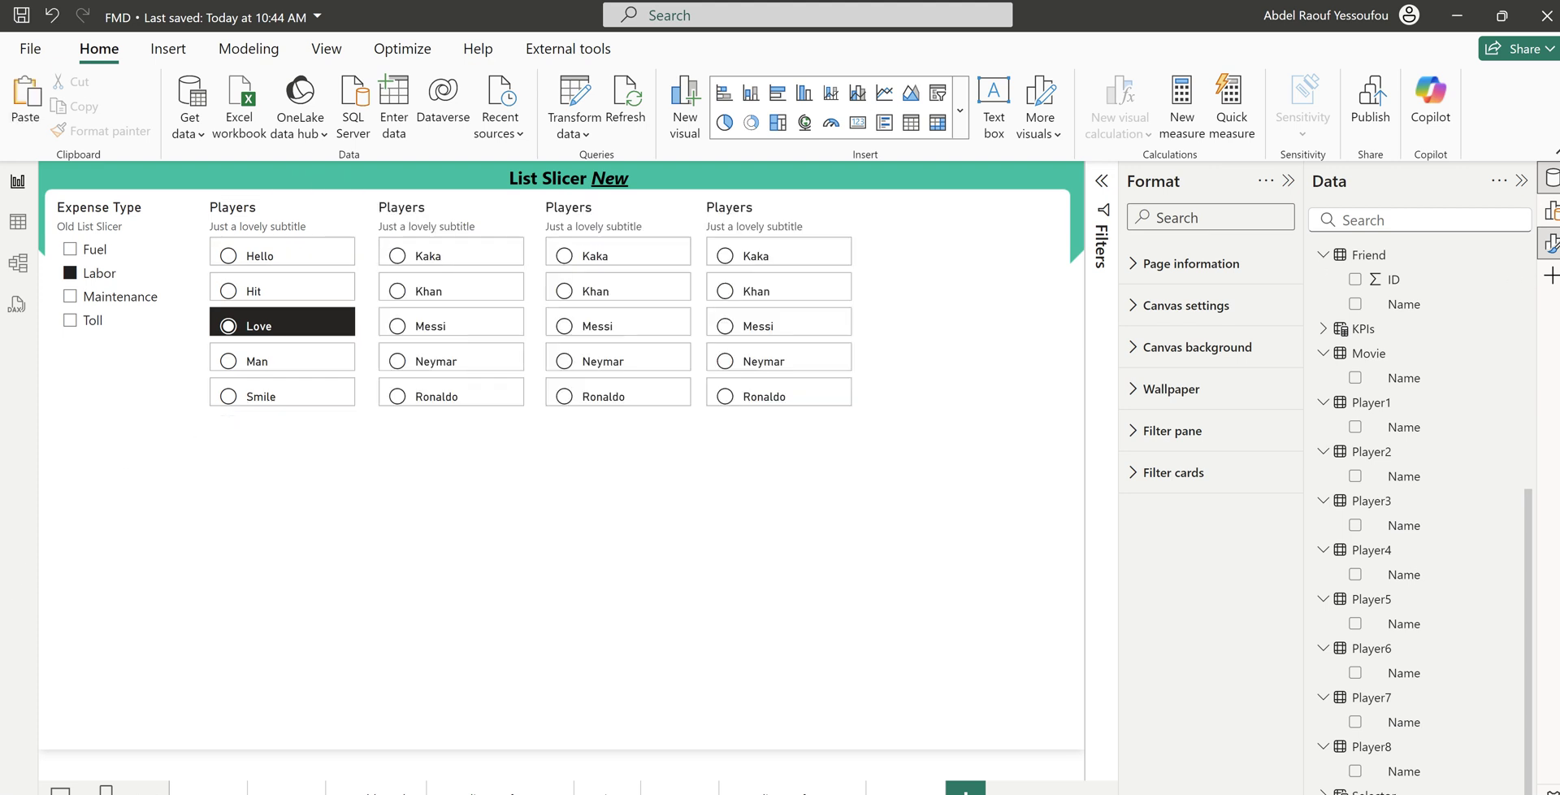
# Turn off the button border for the Selected and Default states of the Player1 slicer, and select Messi in it
pyautogui.click(357, 412)
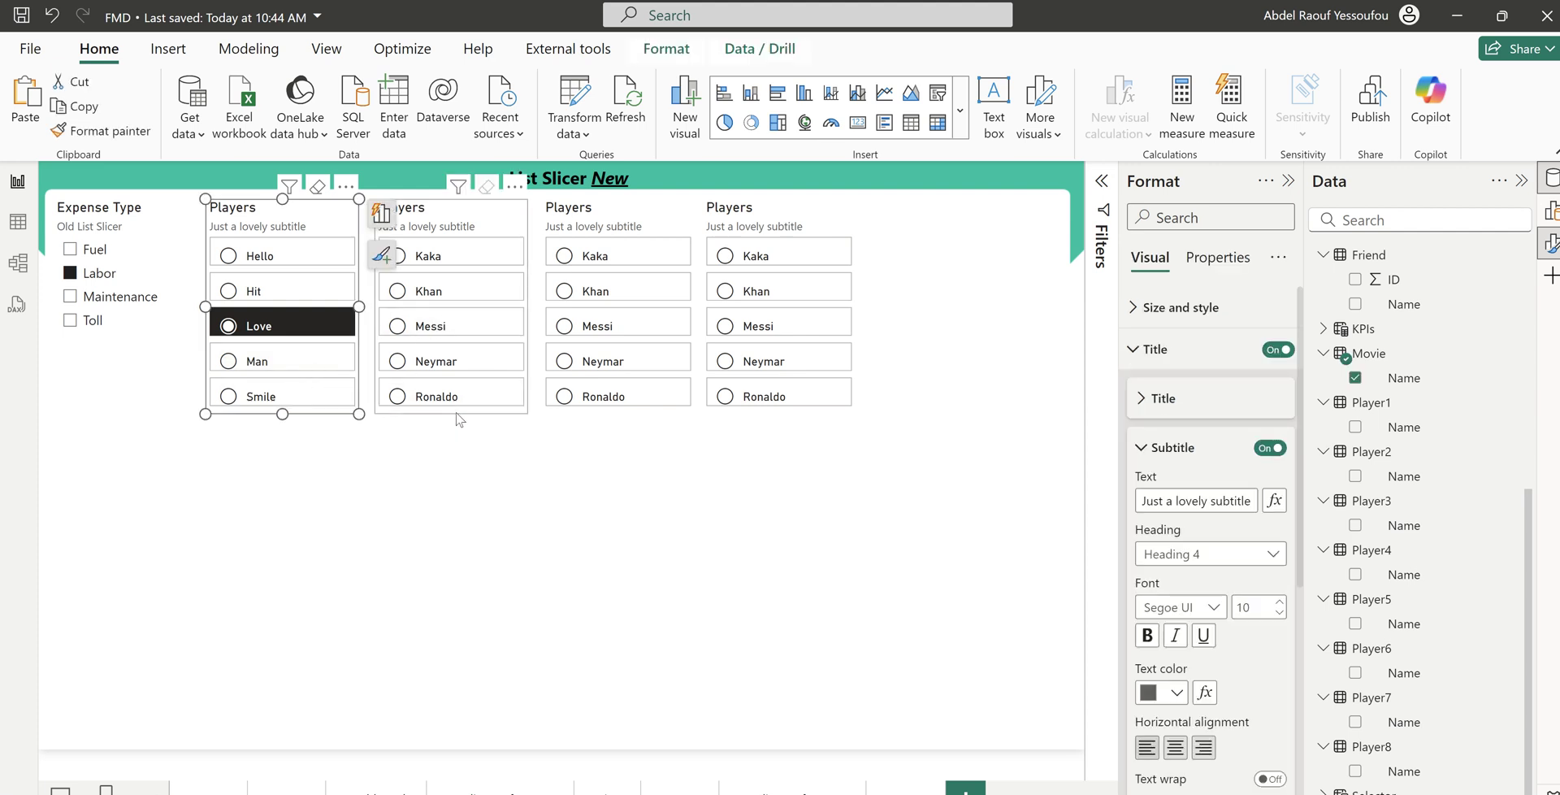
pyautogui.click(527, 410)
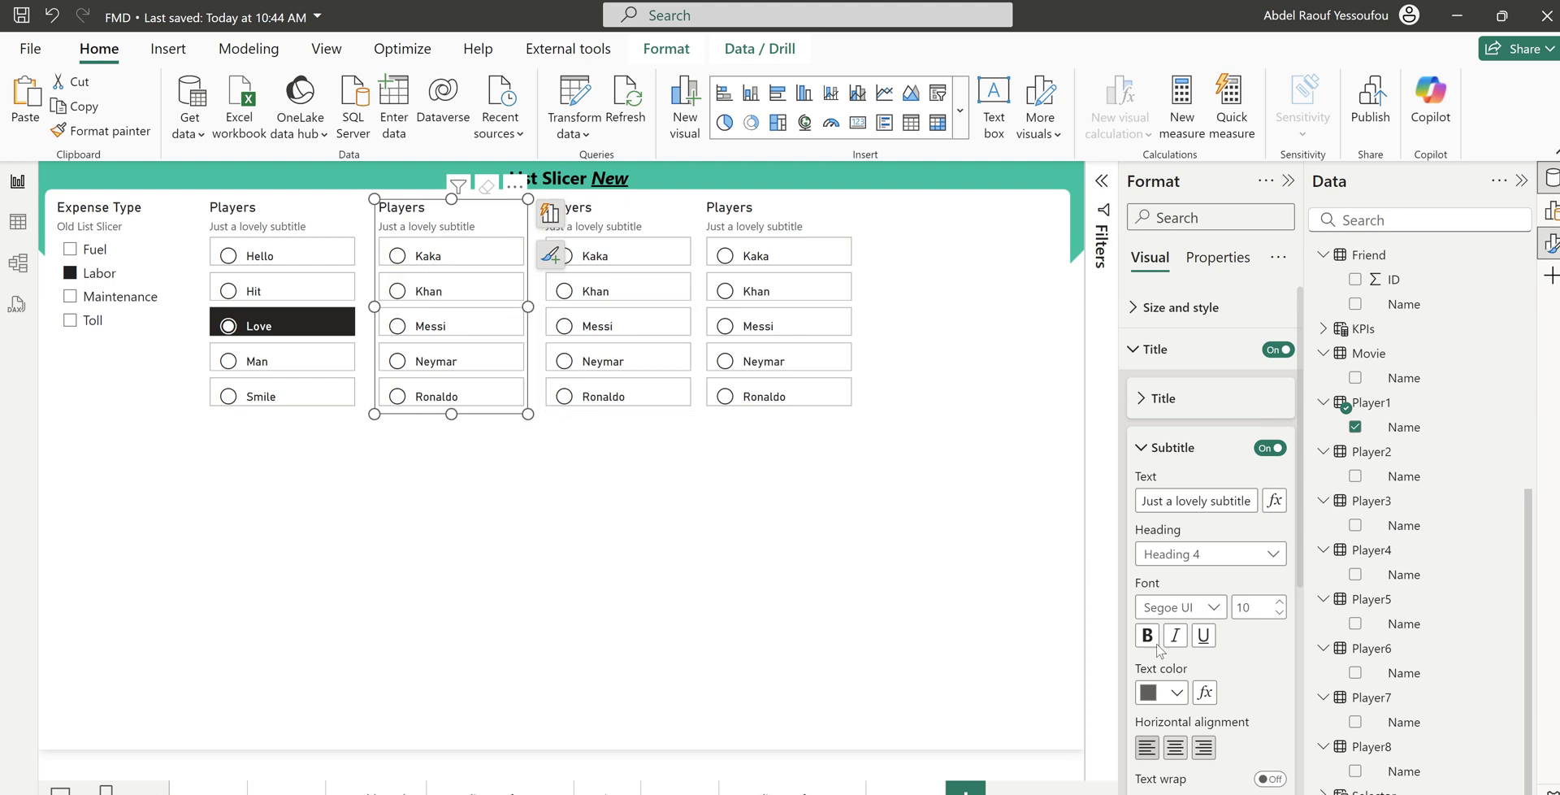
pyautogui.click(1154, 358)
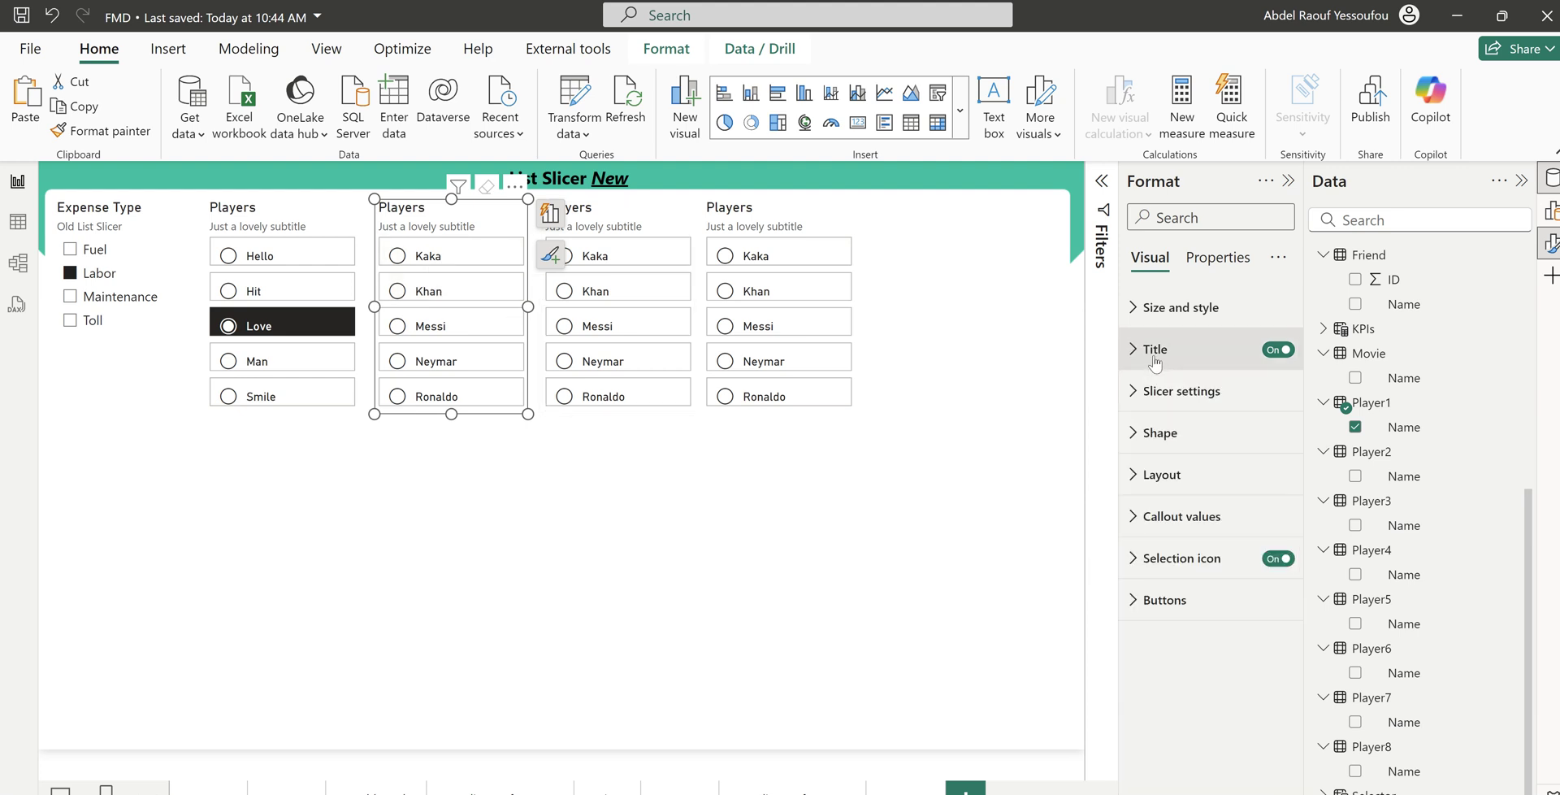
pyautogui.click(1163, 601)
pyautogui.scroll(-4, 1230, 707)
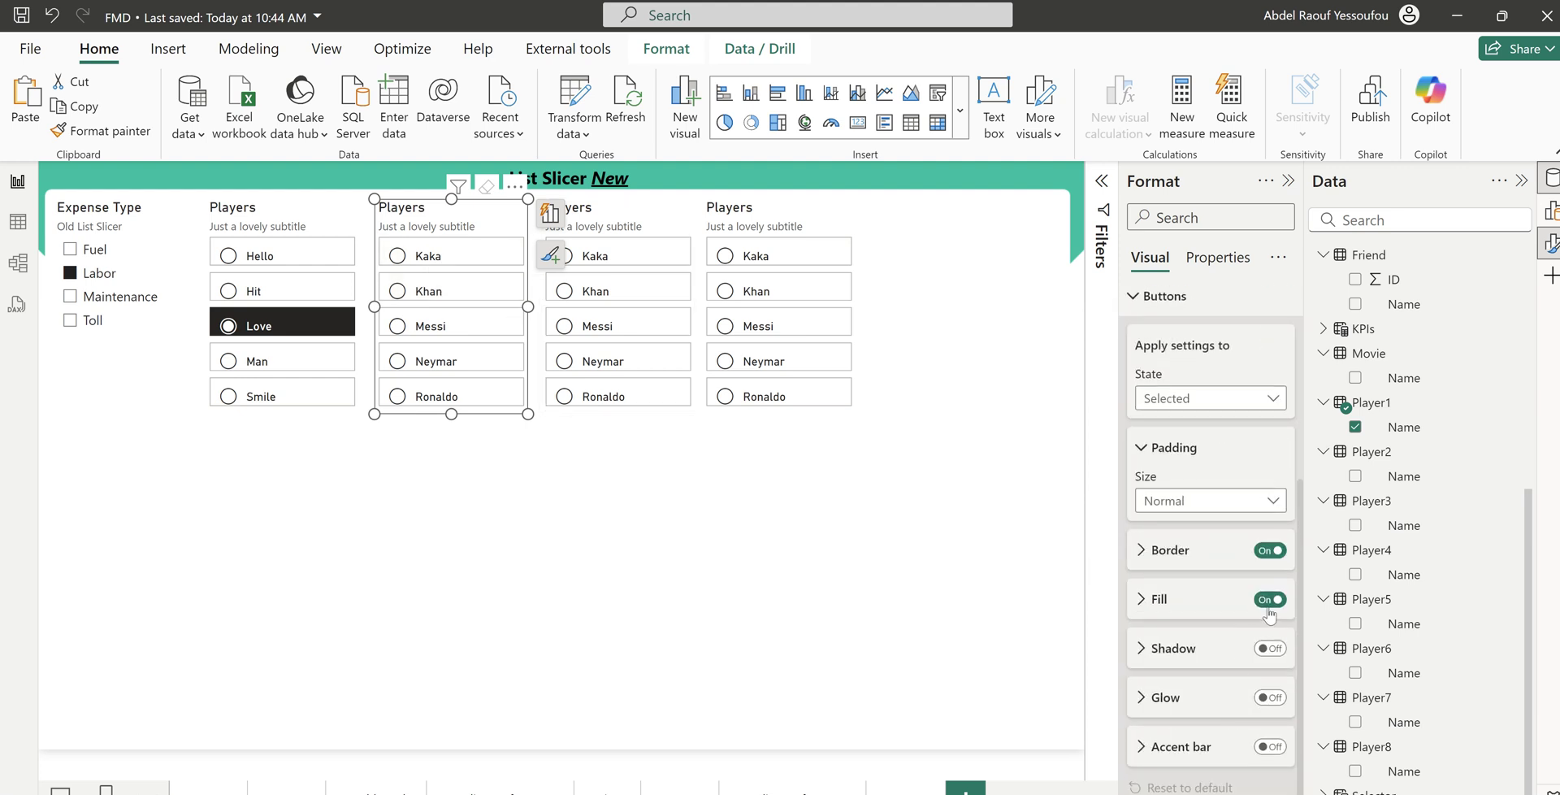
pyautogui.click(1268, 551)
pyautogui.click(1186, 401)
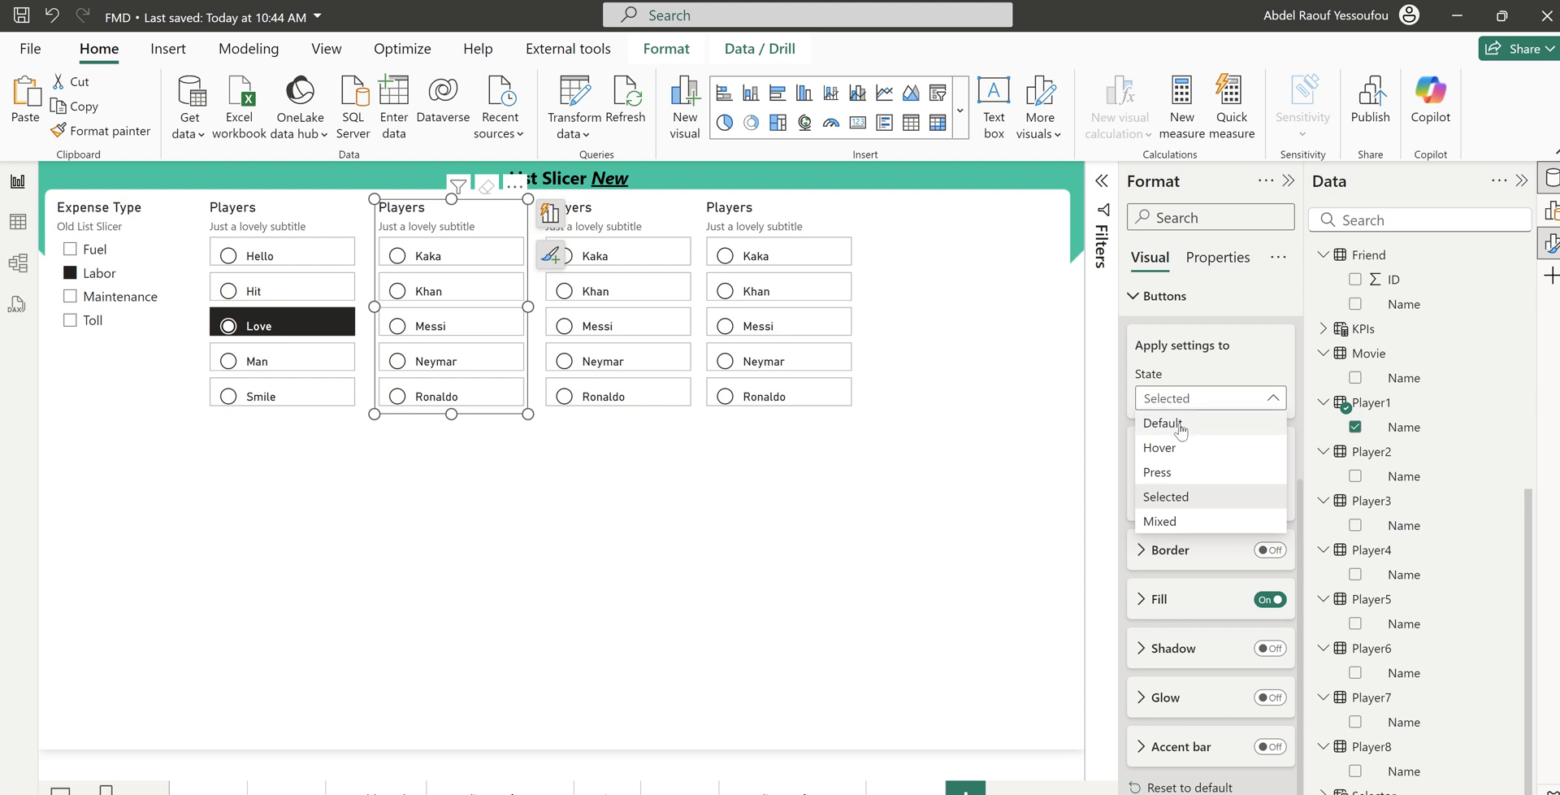
pyautogui.click(1182, 422)
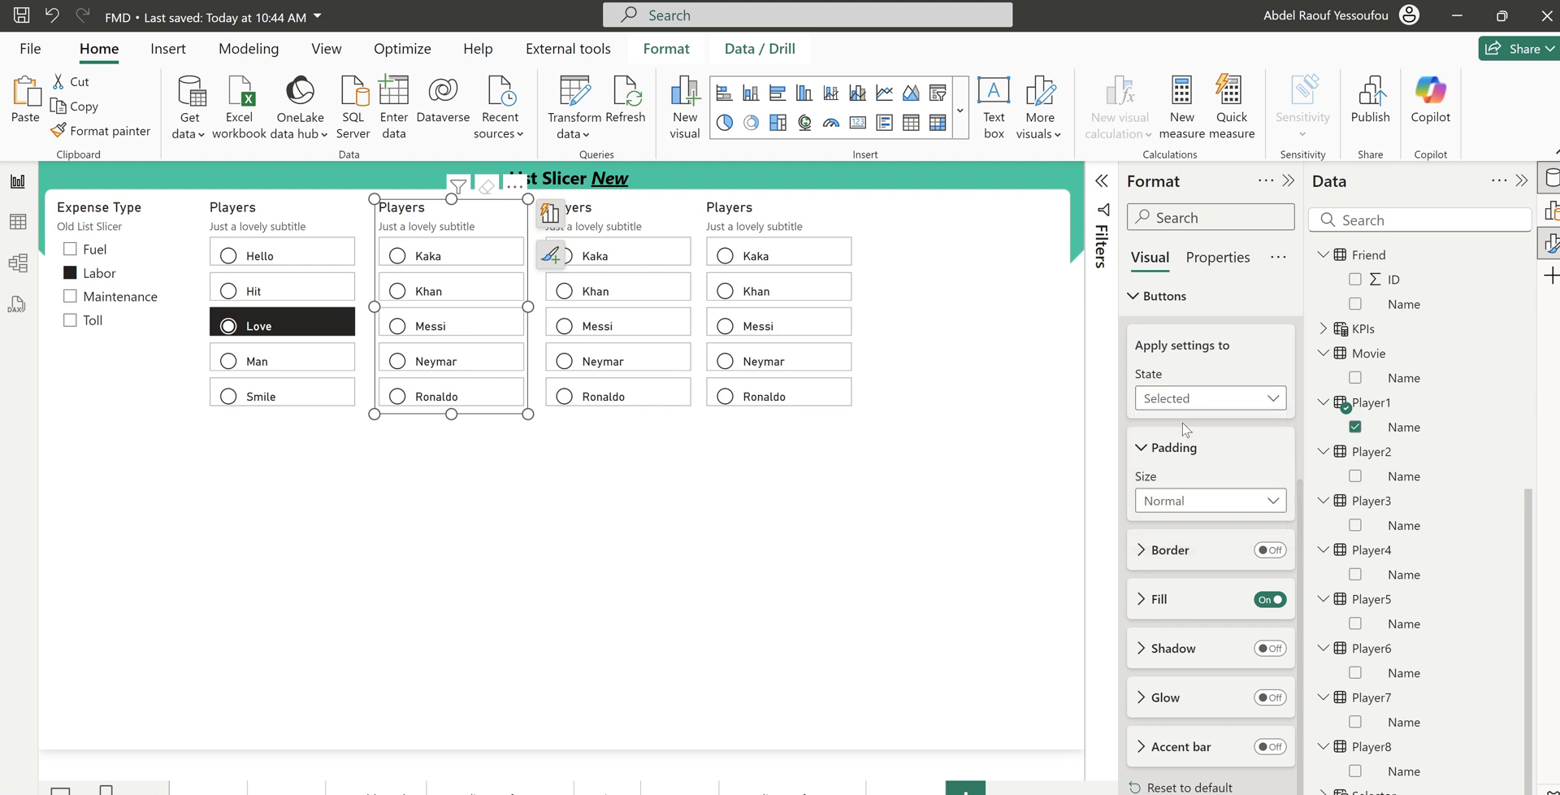
pyautogui.click(1264, 552)
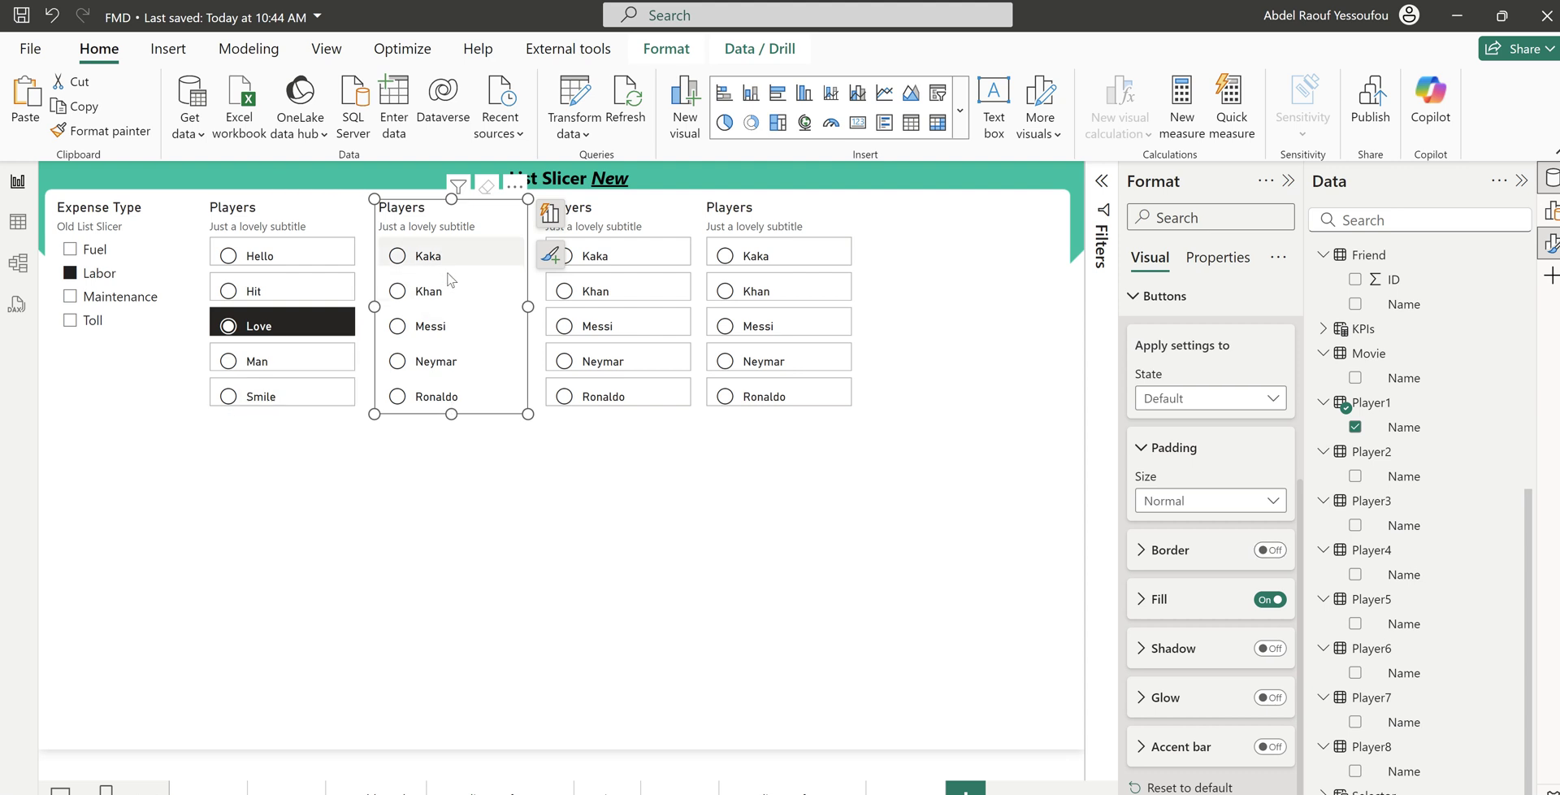
pyautogui.click(441, 299)
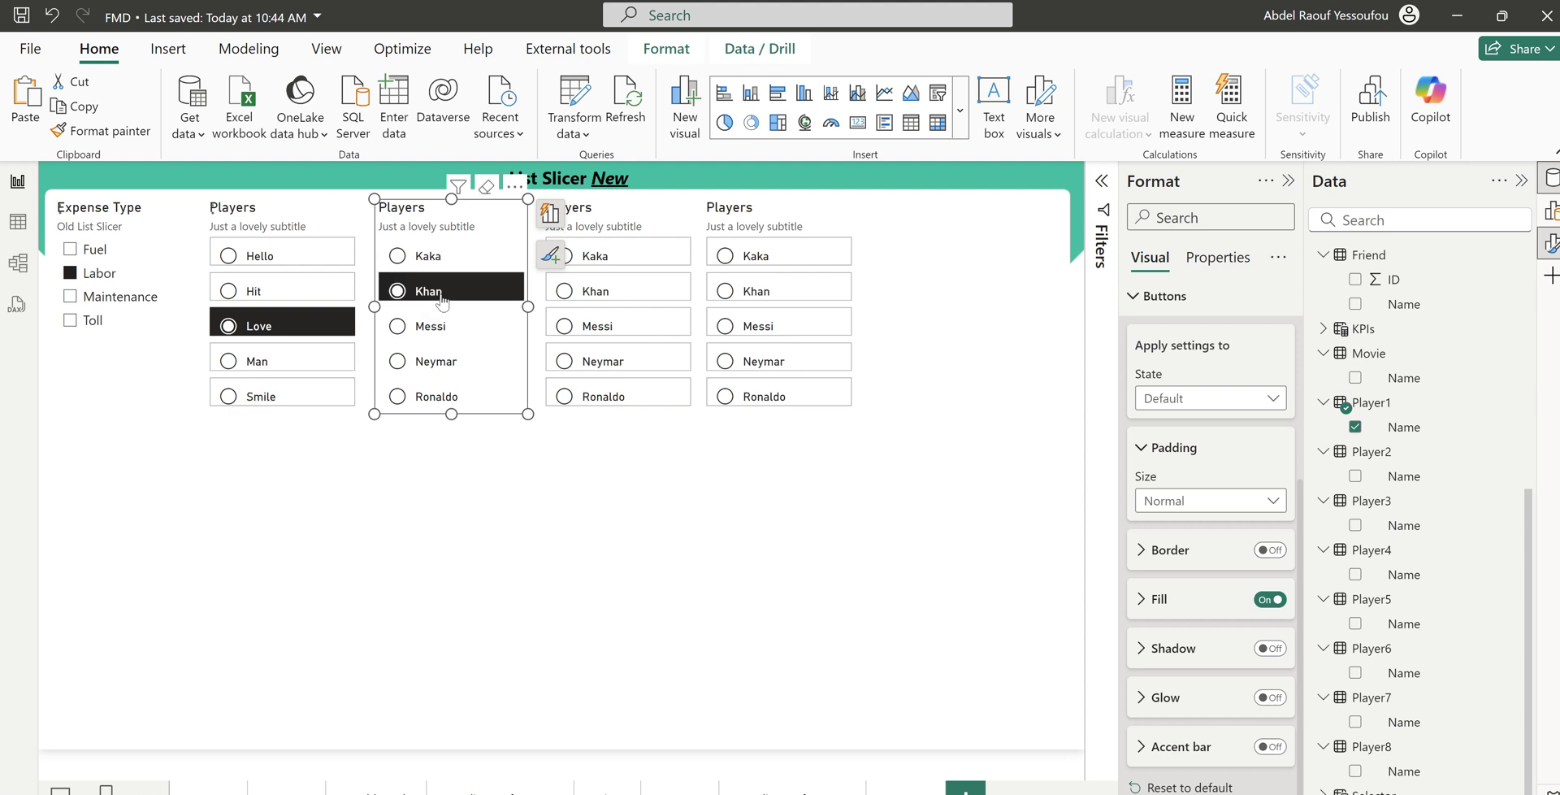
pyautogui.click(433, 329)
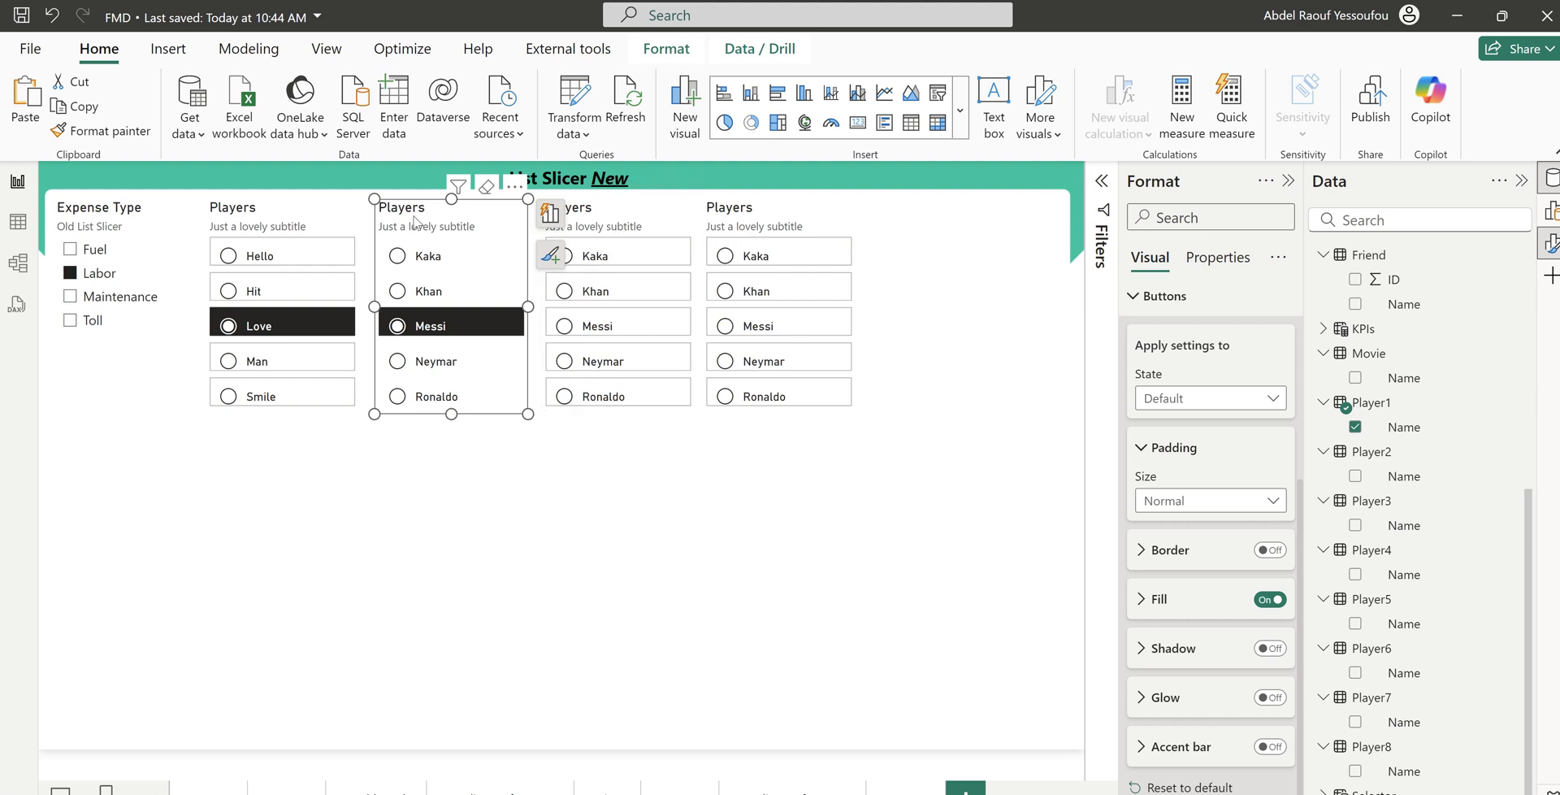
# Change the Player1 slicer's subtitle text to "Without Border"
pyautogui.scroll(3, 1176, 467)
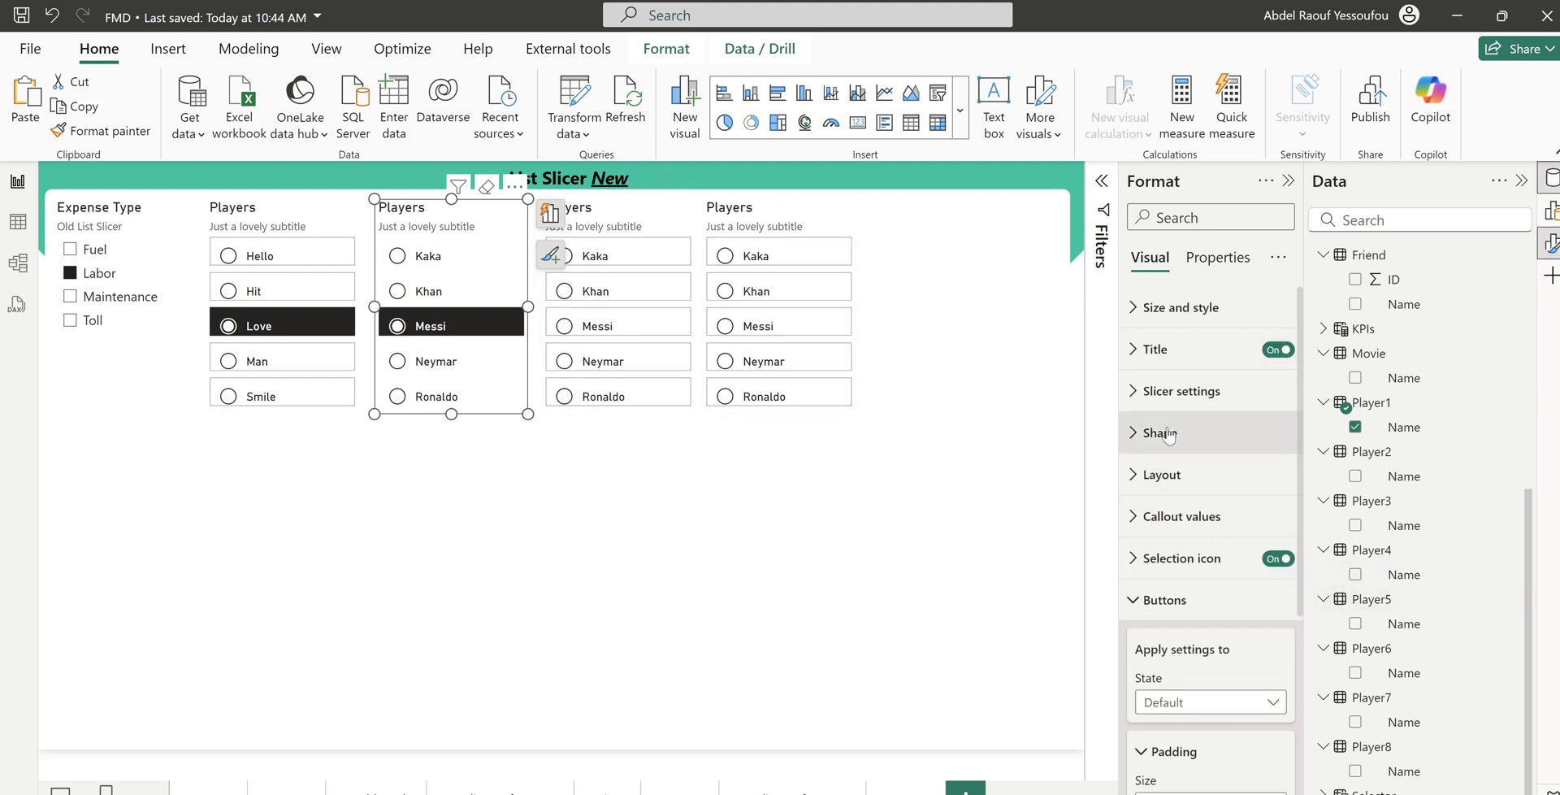
pyautogui.click(1157, 352)
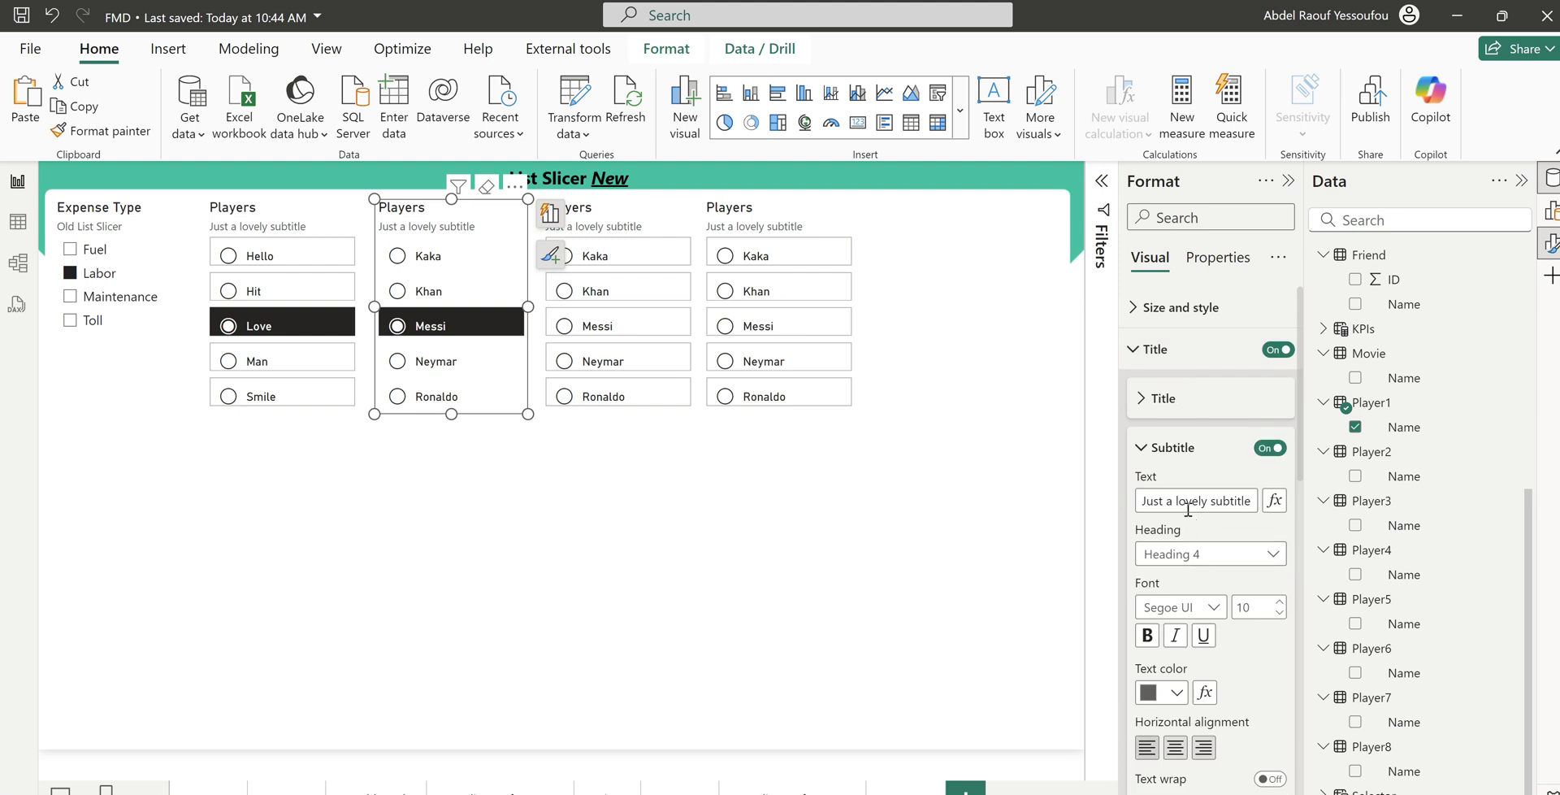
pyautogui.click(1151, 499)
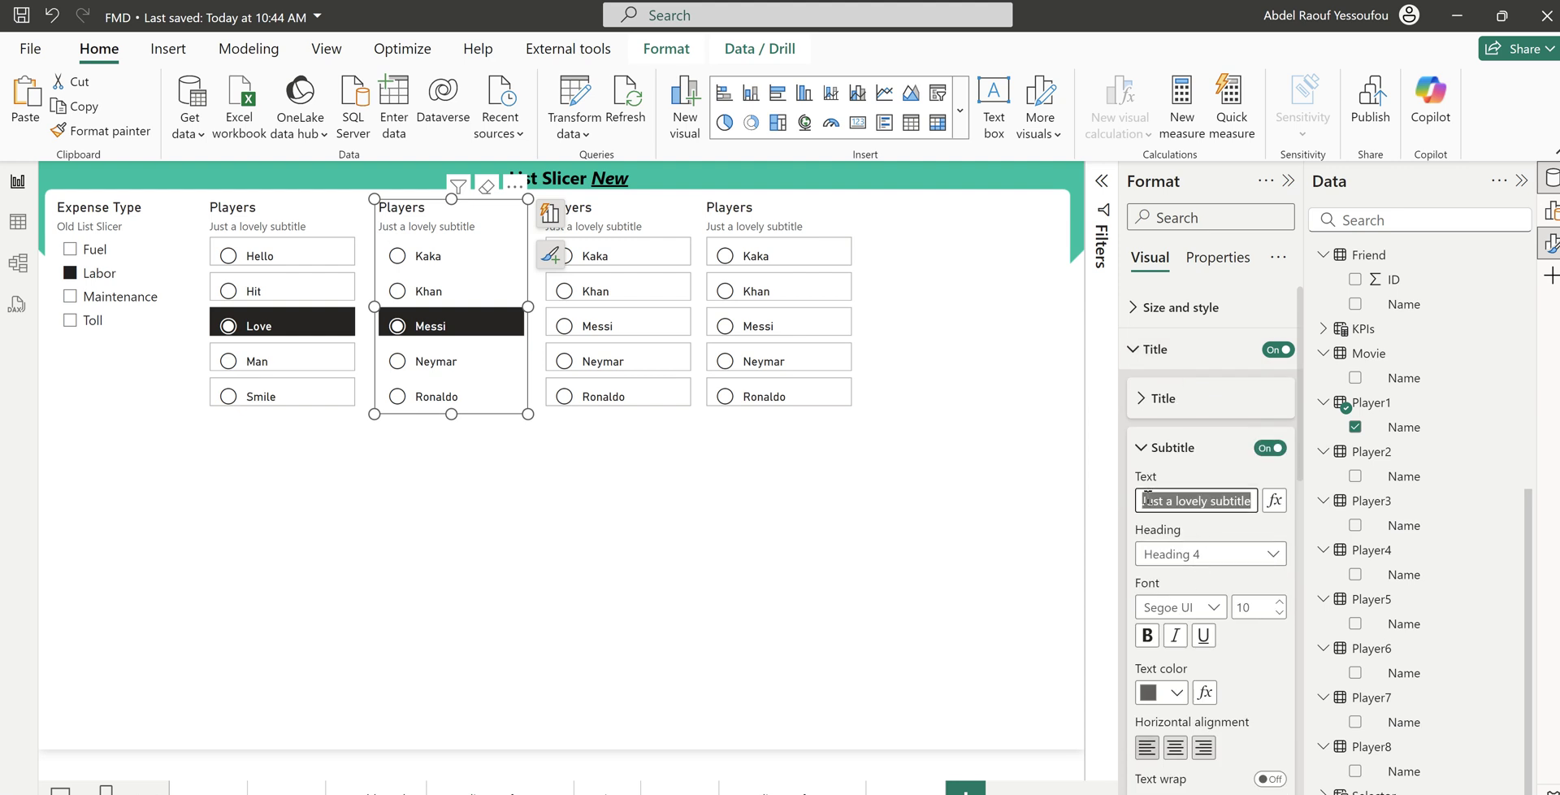
pyautogui.write('Without Border')
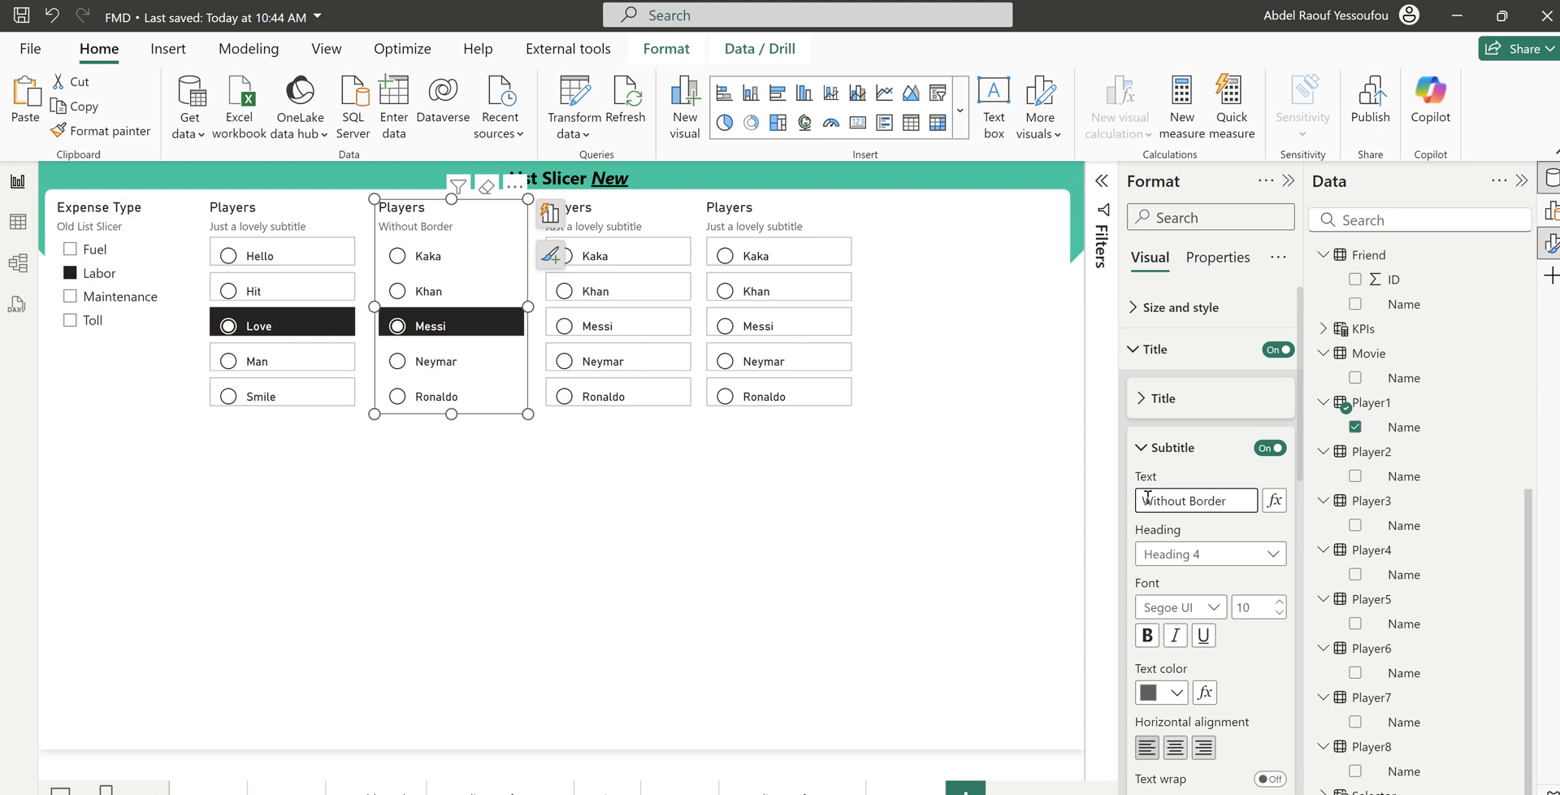
# Set the Player3 slicer's subtitle text to "Different State color" and collapse its title settings
pyautogui.click(623, 229)
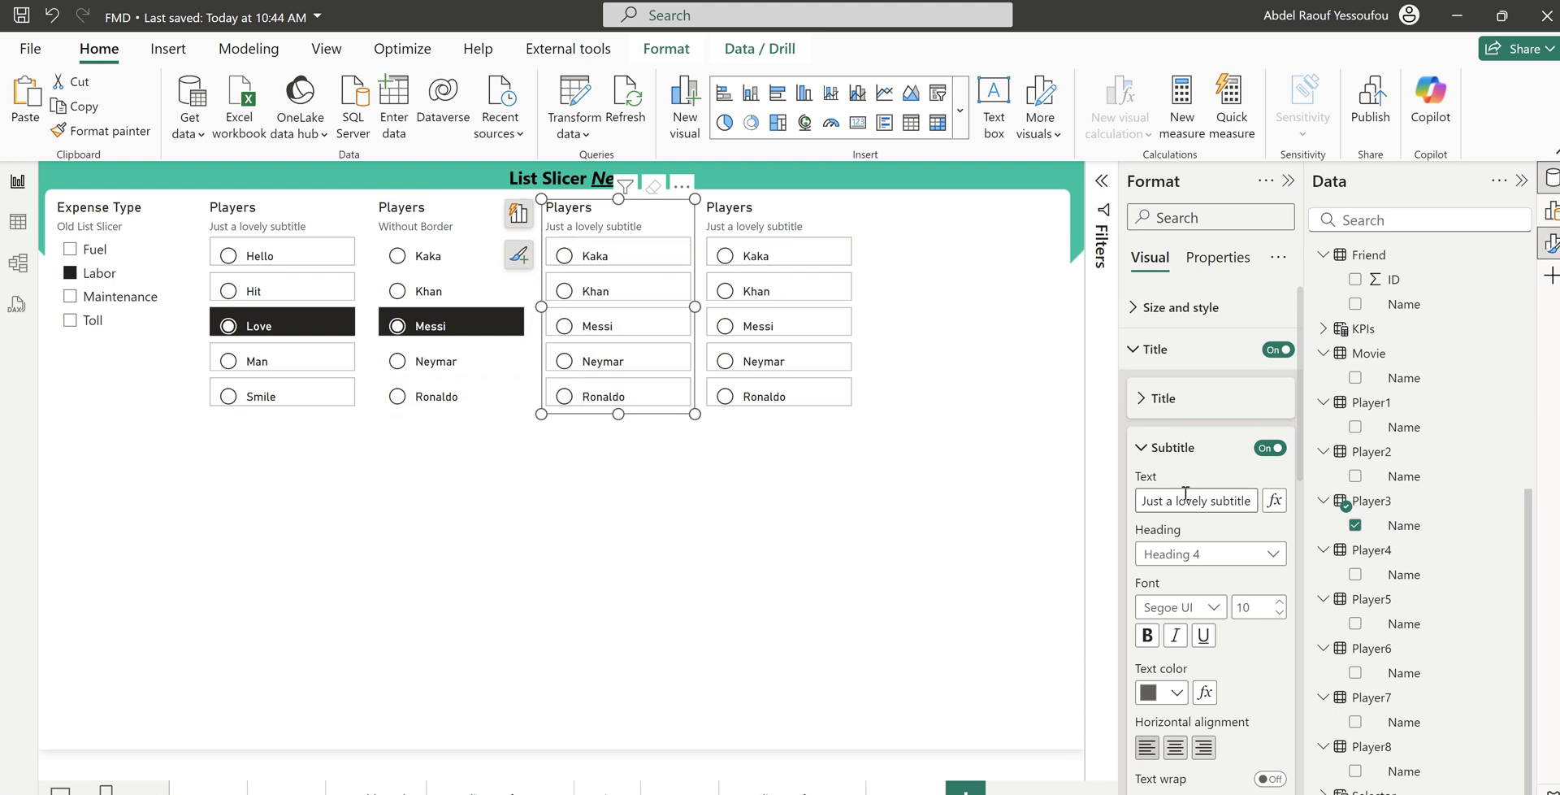
pyautogui.click(1160, 501)
pyautogui.hotkey('ctrl', 'a')
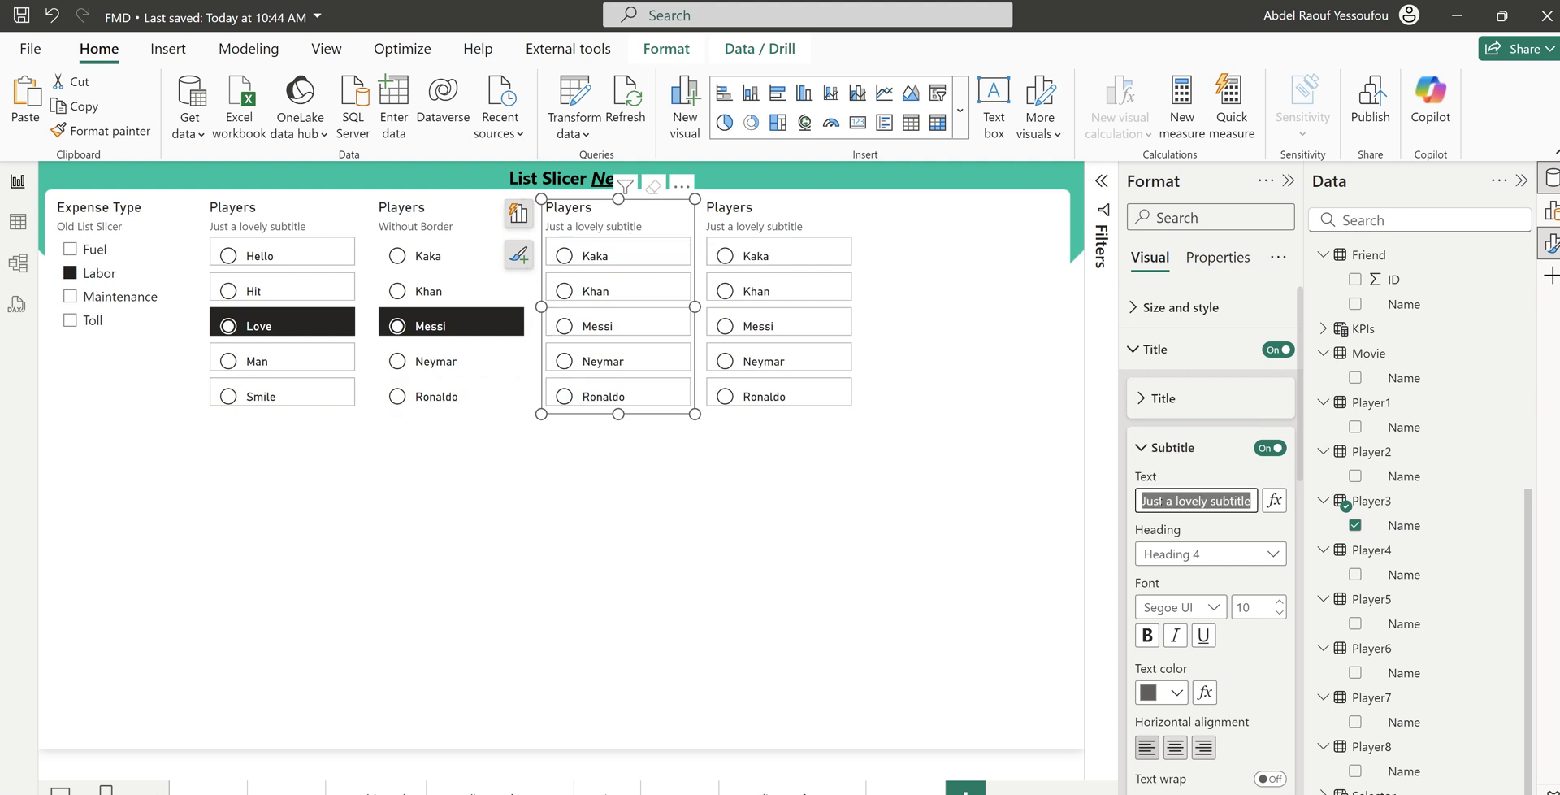
pyautogui.write('Differe')
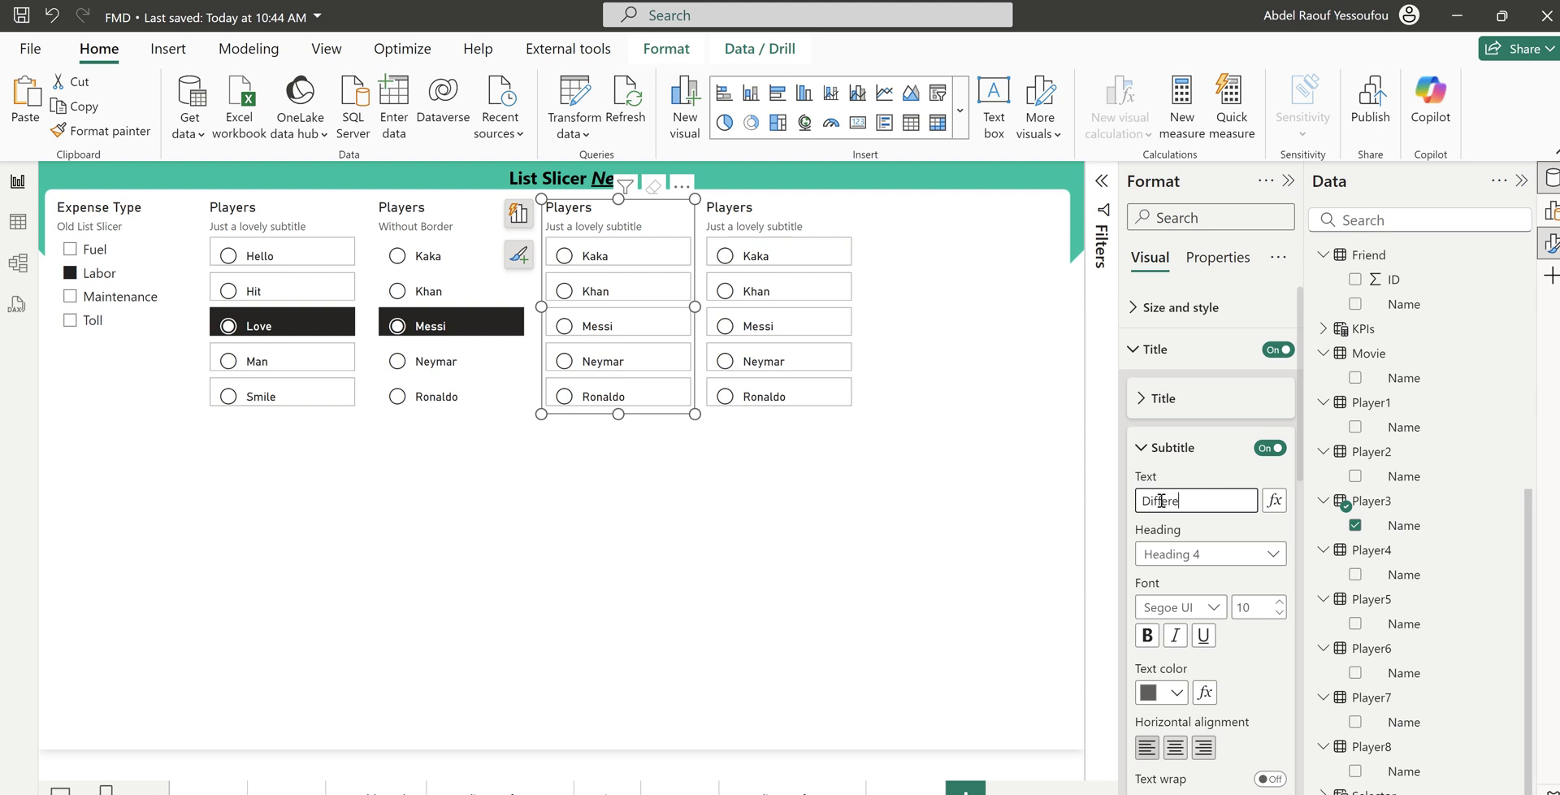
pyautogui.write('nt State color')
pyautogui.click(1154, 349)
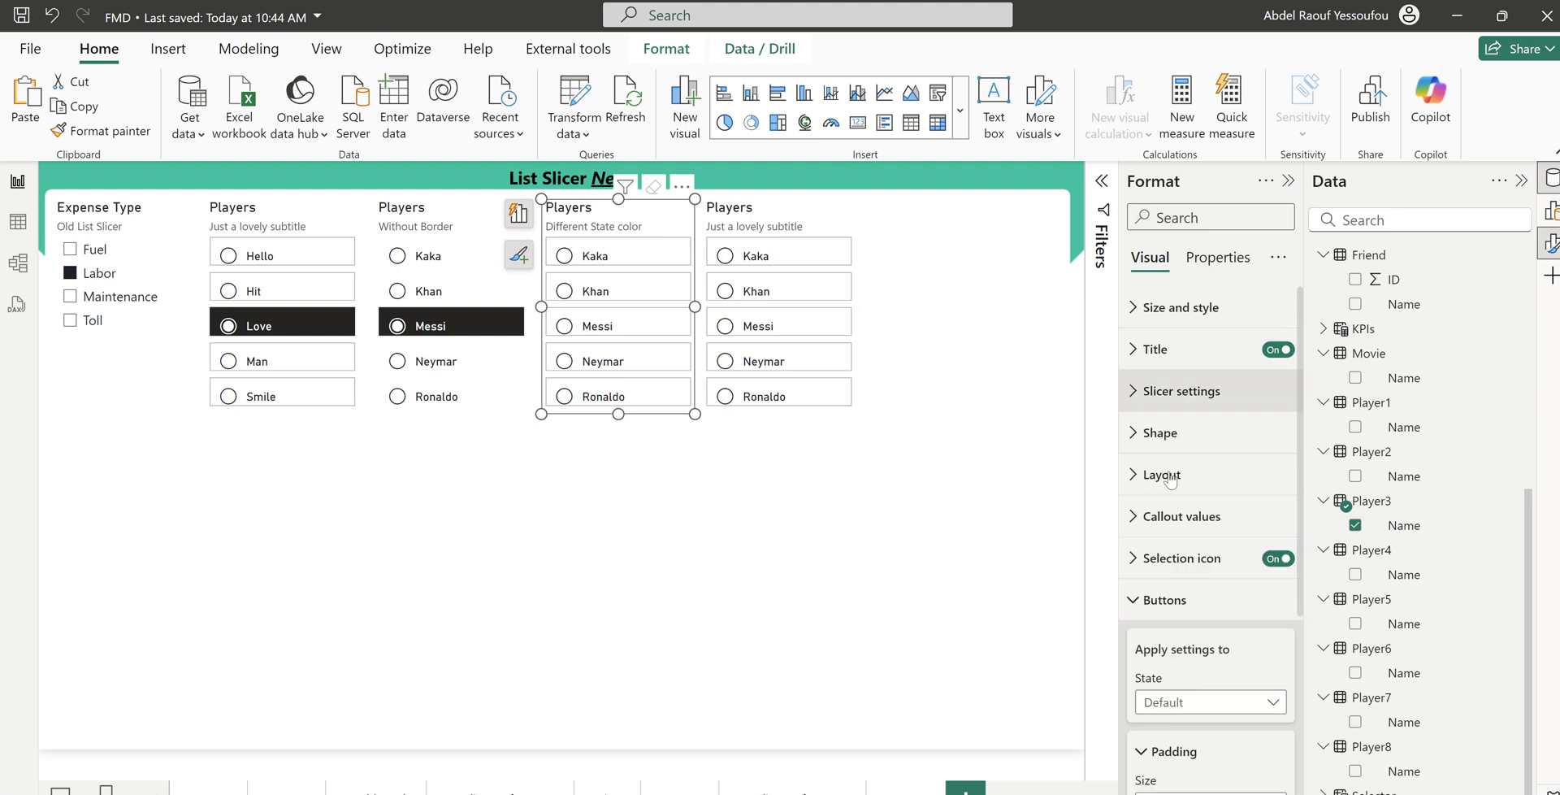
# Turn off the Player3 slicer's Default-state button border and enable its Selected-state fill with the teal green color
pyautogui.scroll(-3, 1190, 599)
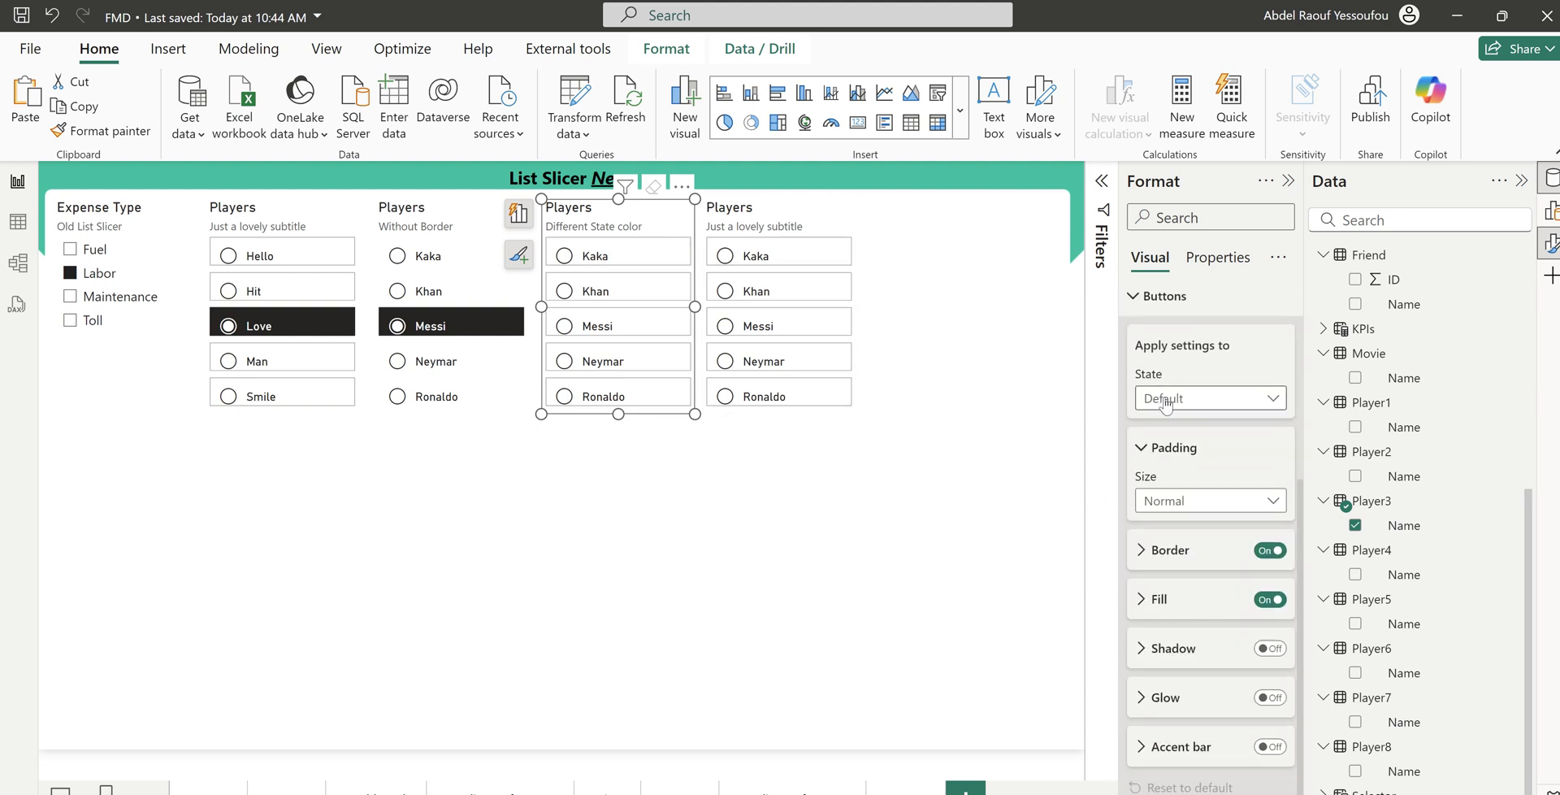
pyautogui.click(1269, 550)
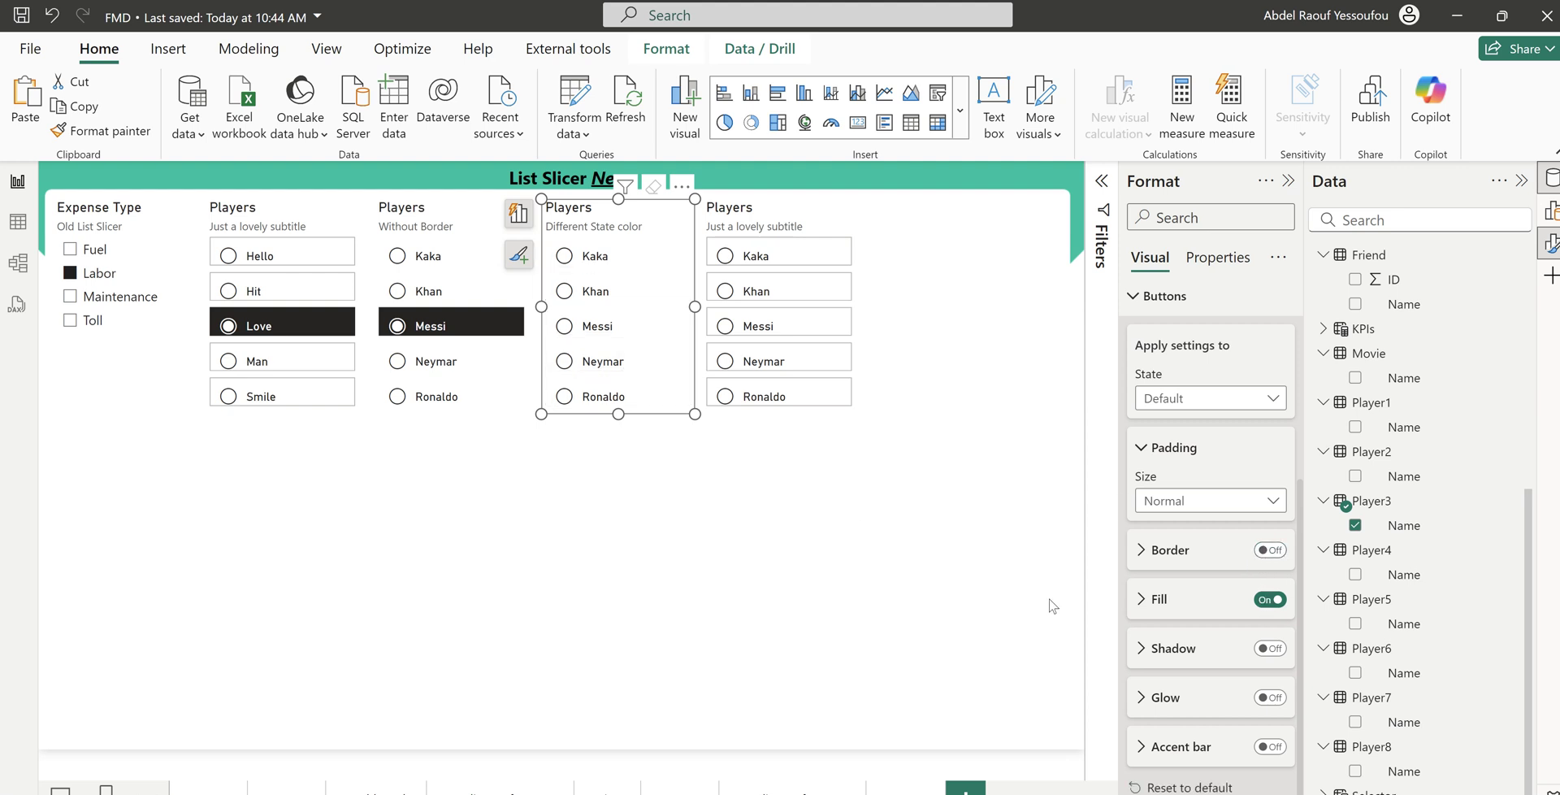
pyautogui.click(1176, 397)
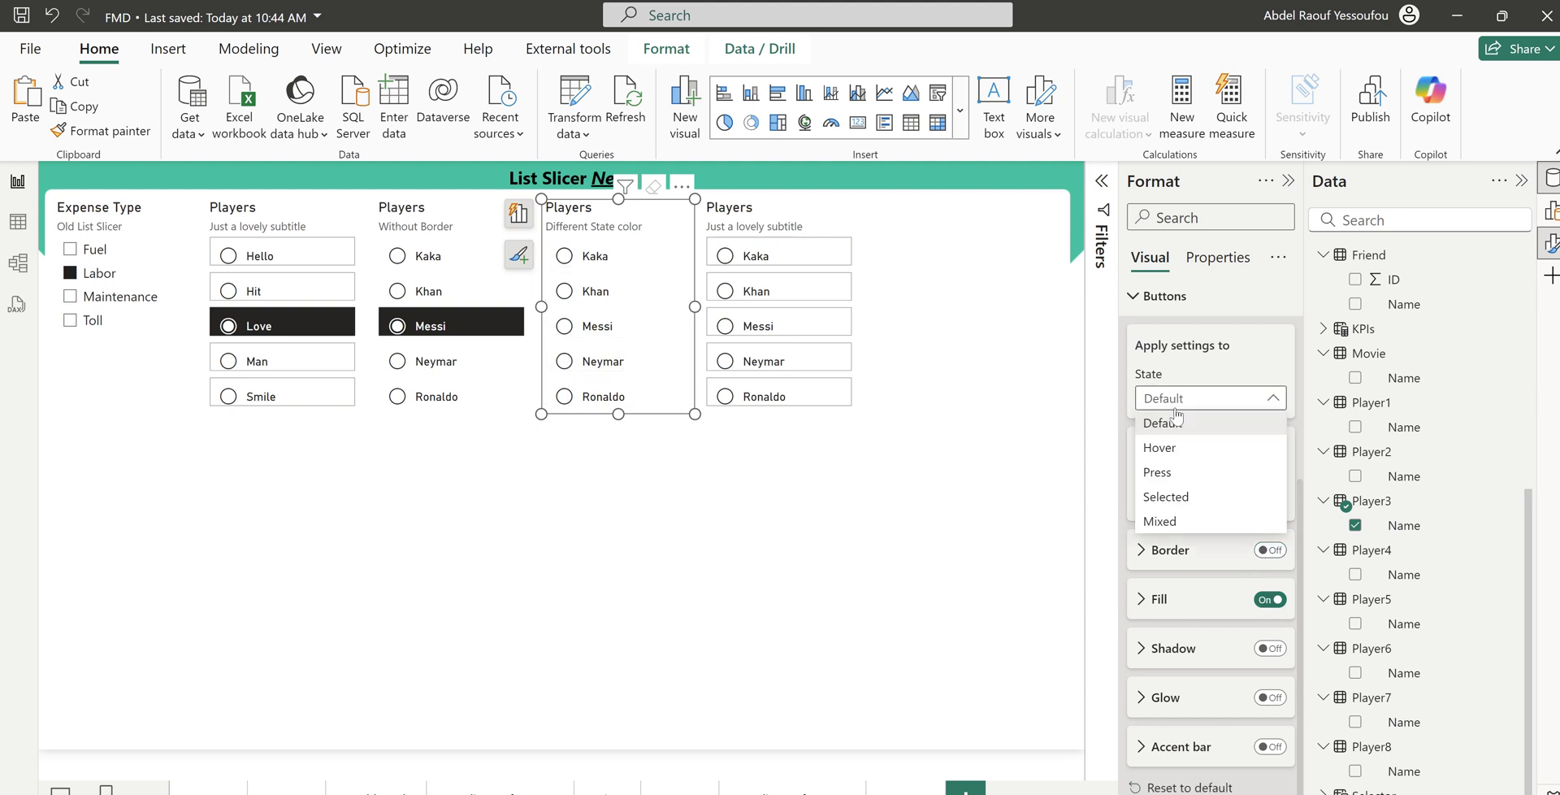
pyautogui.click(1184, 503)
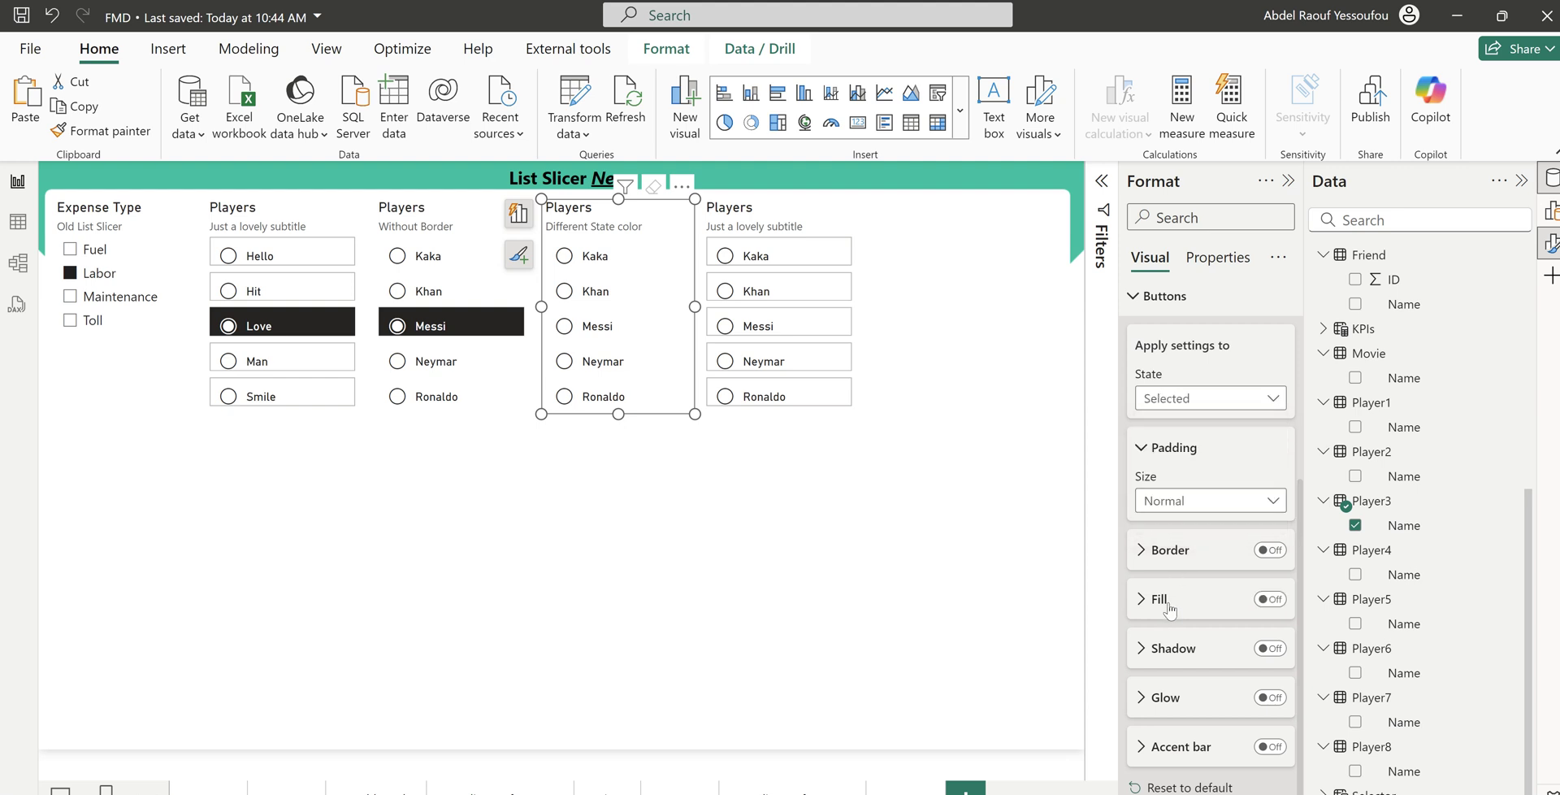
pyautogui.click(1172, 609)
pyautogui.scroll(-1, 1181, 629)
pyautogui.scroll(-2, 1180, 629)
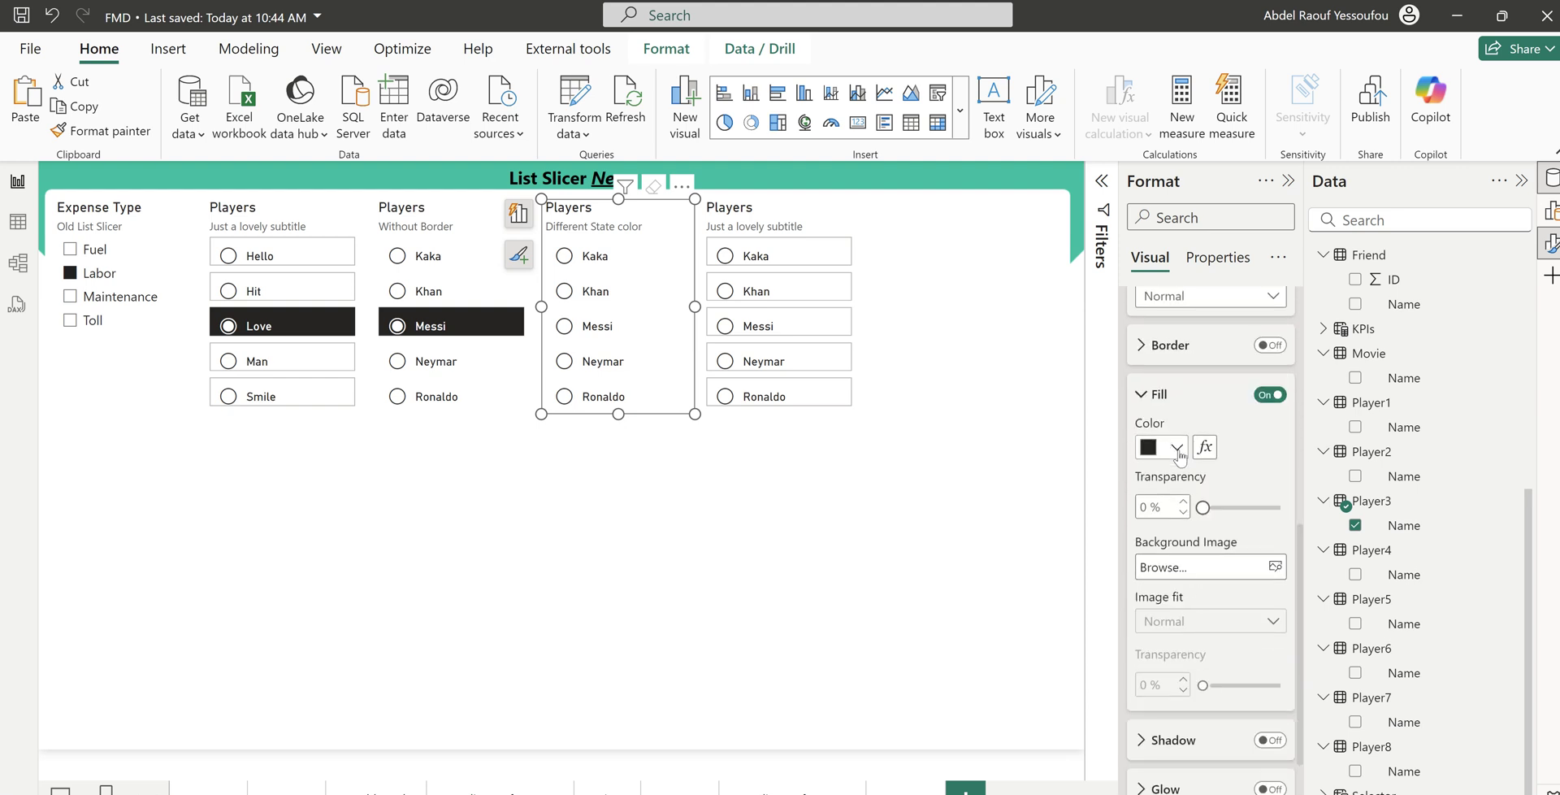
pyautogui.click(1175, 447)
pyautogui.click(1251, 756)
# Test the selected color in the Player3 slicer by choosing Messi, Neymar and finally Ronaldo
pyautogui.click(605, 331)
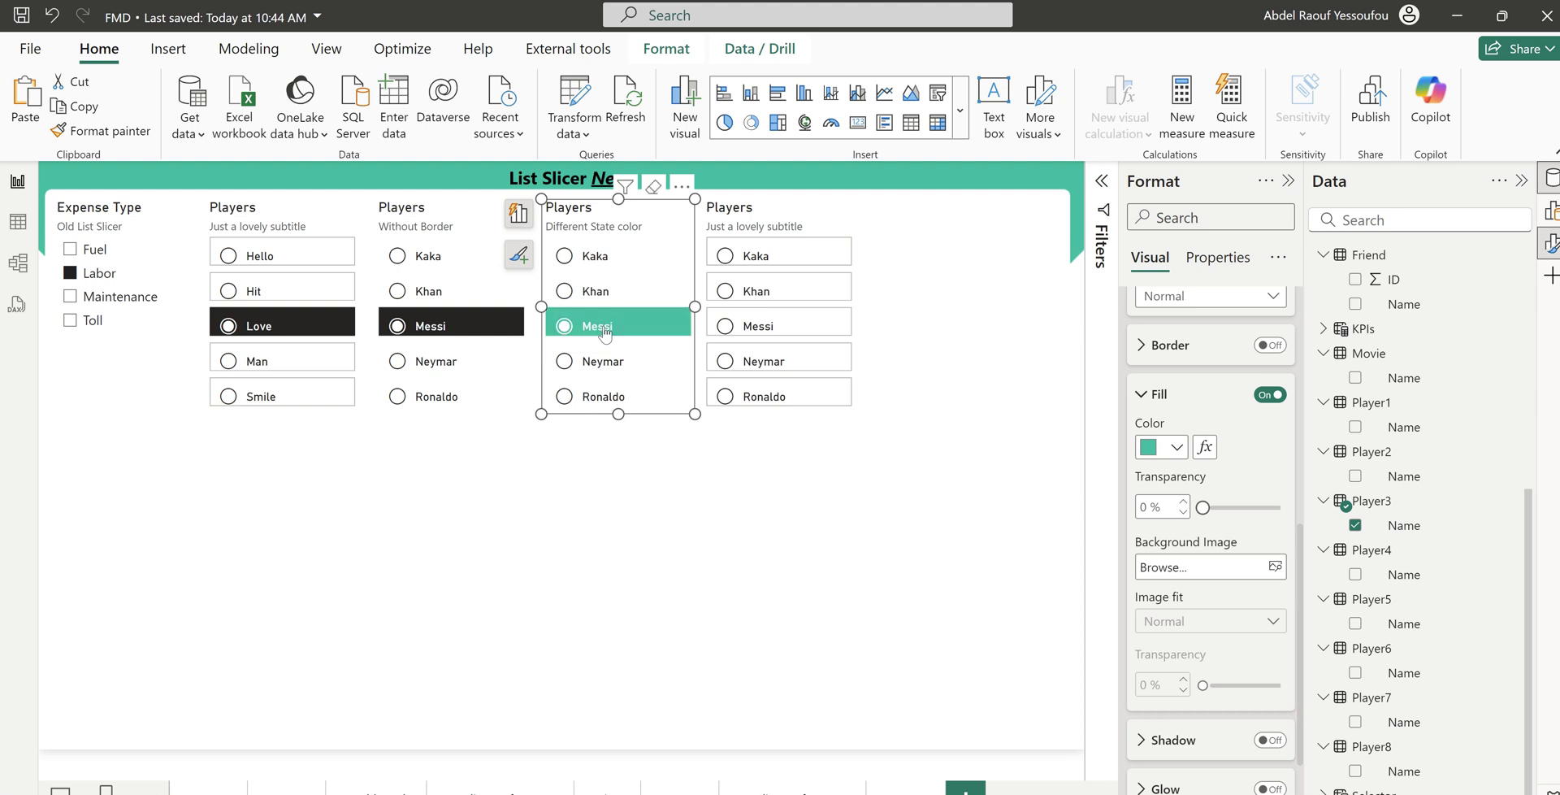
pyautogui.click(601, 367)
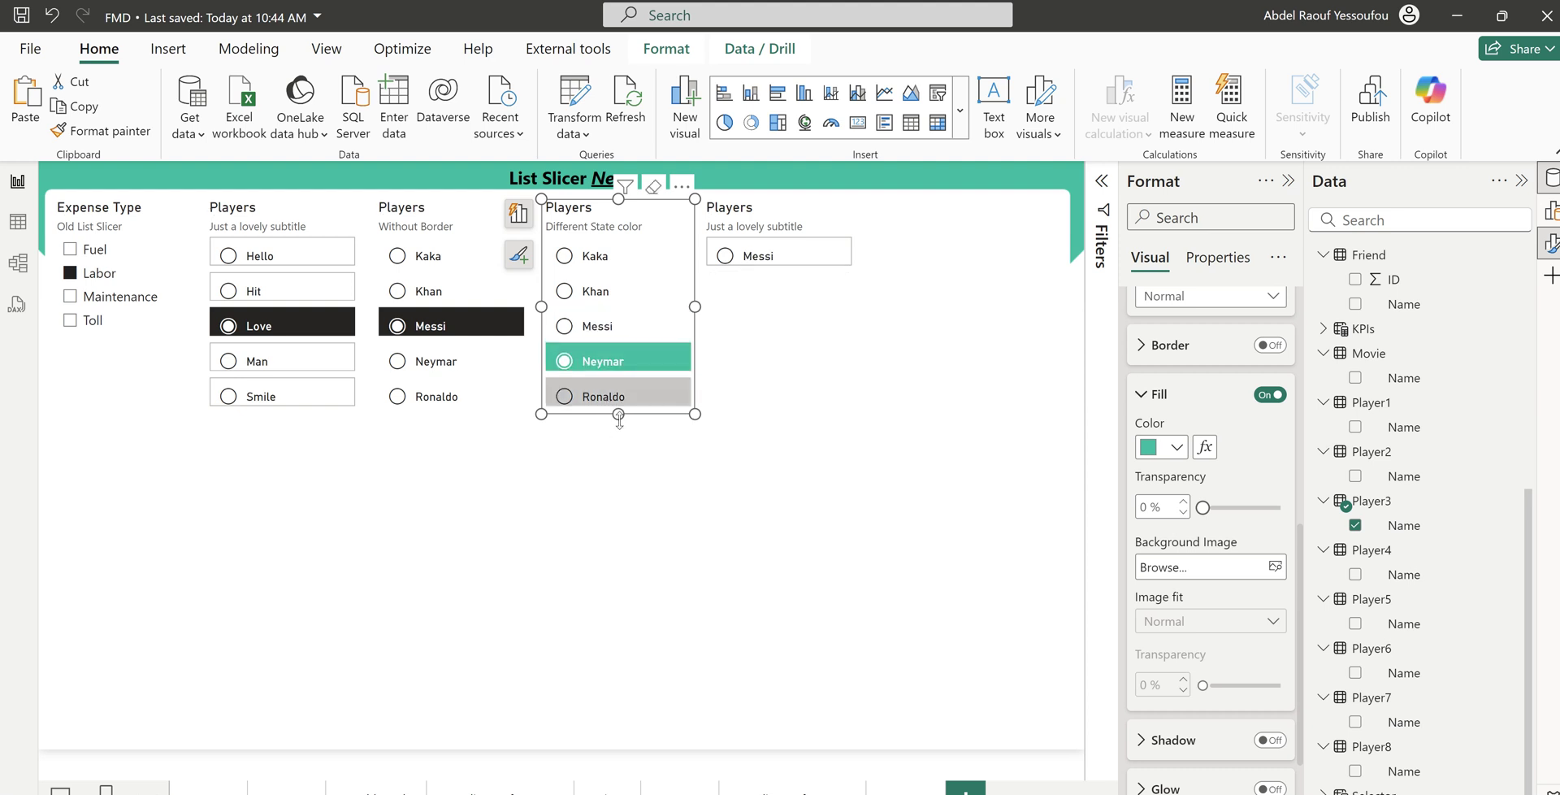
pyautogui.click(607, 398)
pyautogui.moveTo(618, 414)
pyautogui.mouseDown()
pyautogui.moveTo(623, 430)
pyautogui.moveTo(626, 415)
pyautogui.mouseUp()
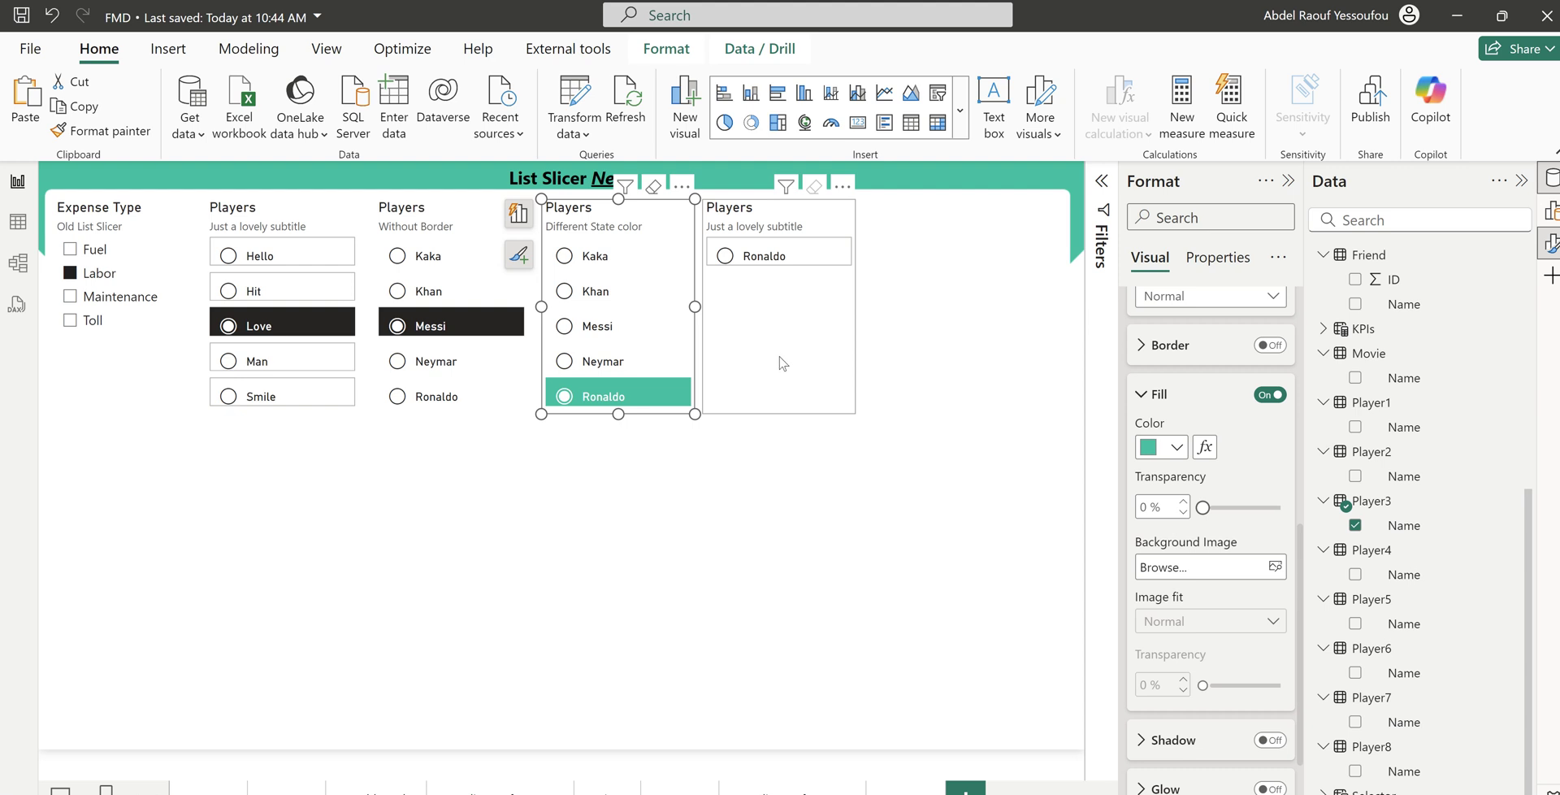
# Replace the fourth Players slicer's Player3 field with the Name field from the Player4 table
pyautogui.click(778, 363)
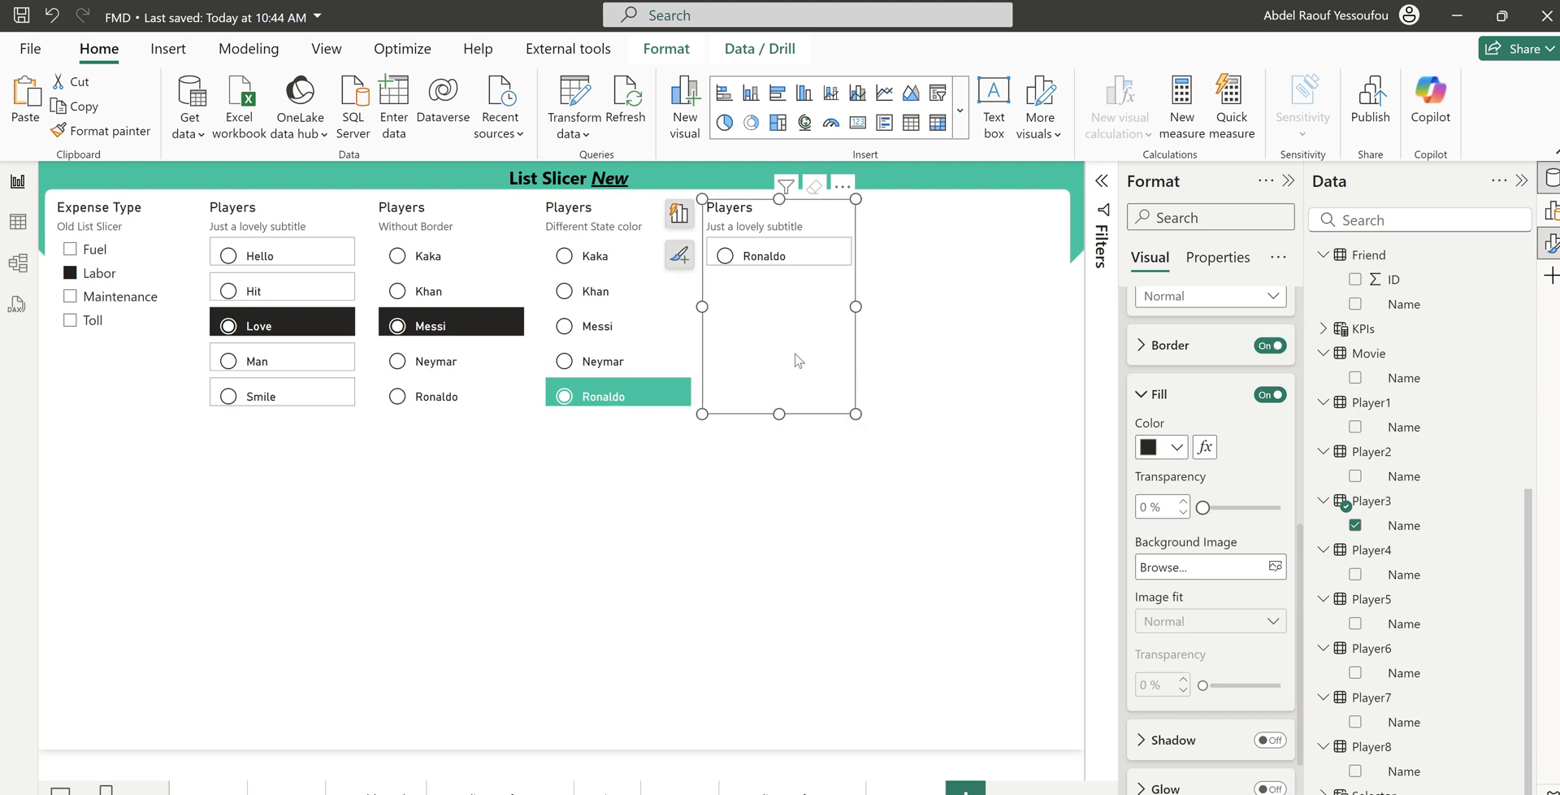
pyautogui.click(1355, 525)
pyautogui.click(1355, 573)
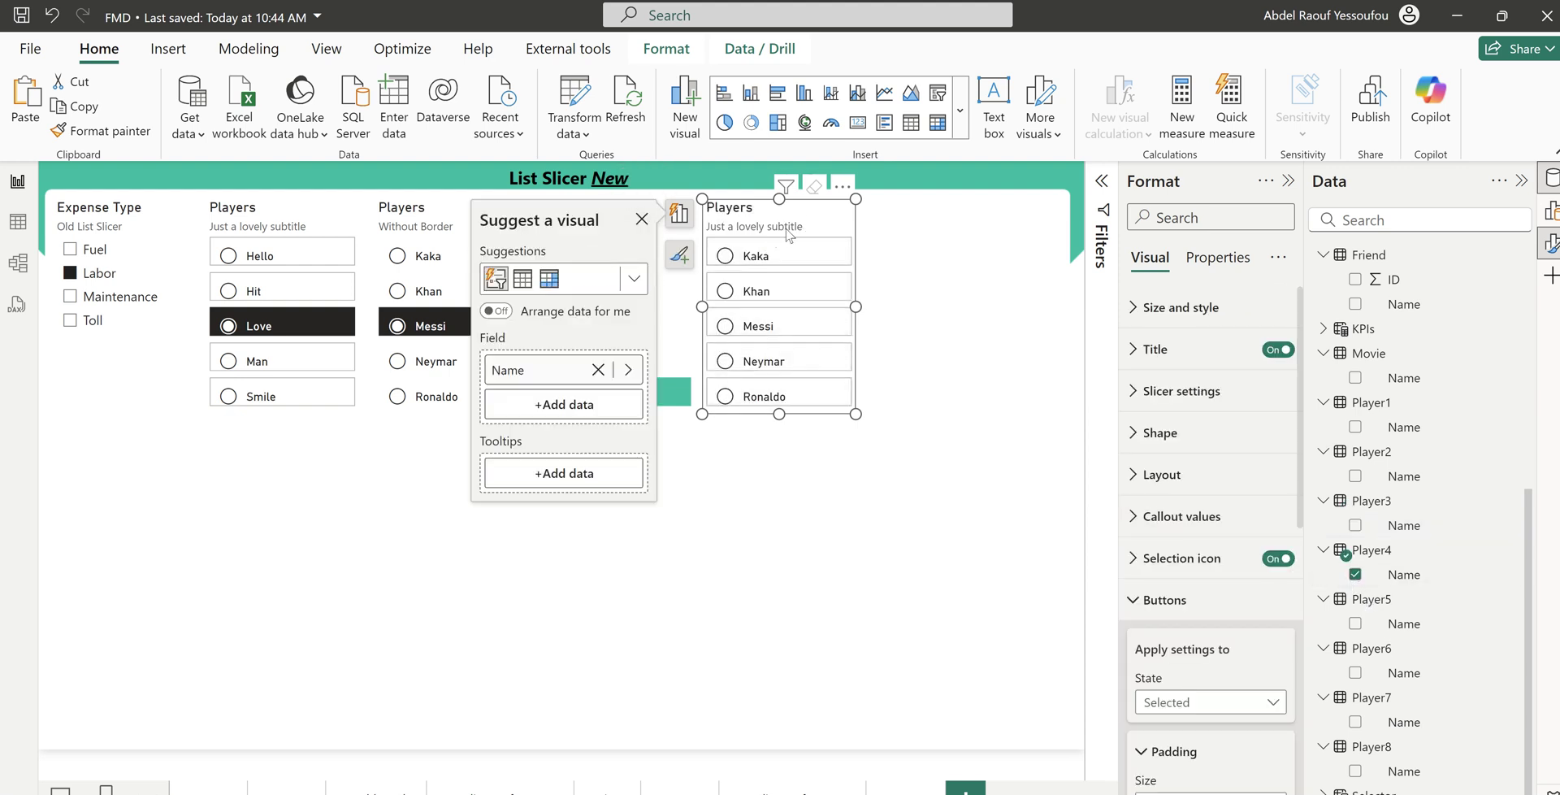
# Set the Default-state selection icon color of the Player4 slicer to the recent red
pyautogui.click(1170, 606)
pyautogui.click(1175, 571)
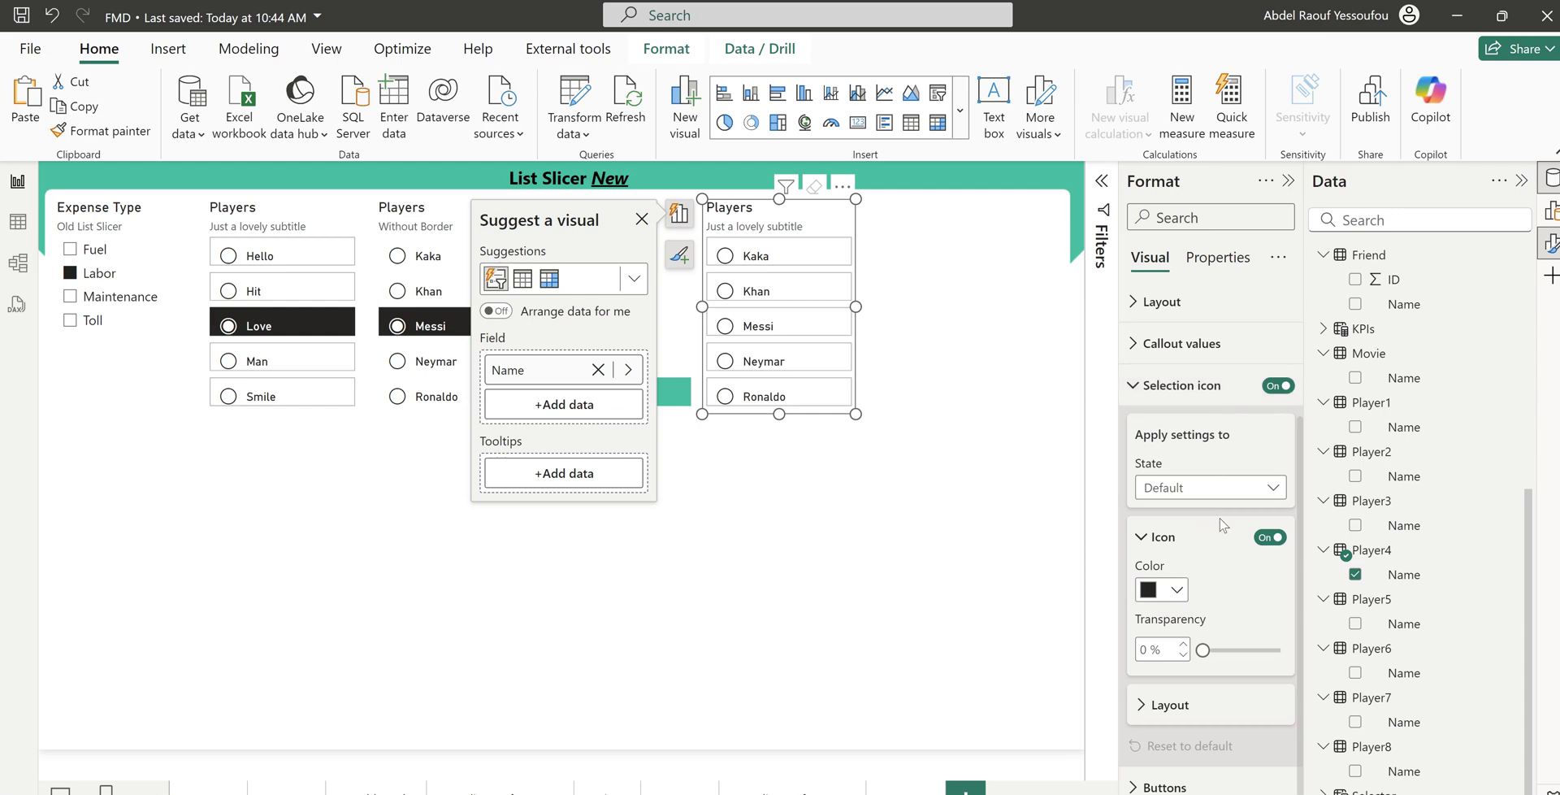
pyautogui.click(1179, 592)
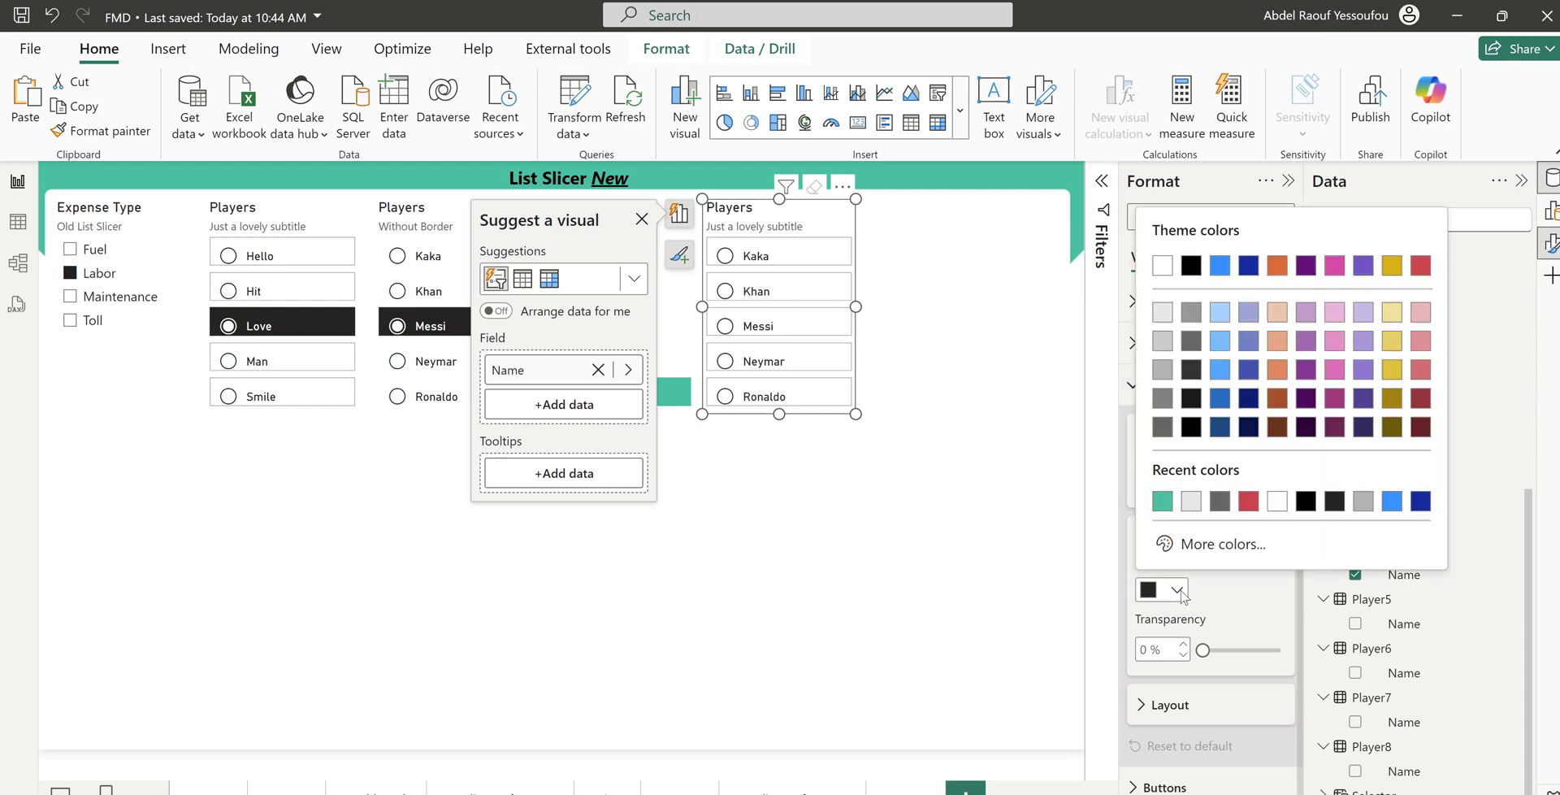
pyautogui.click(1184, 595)
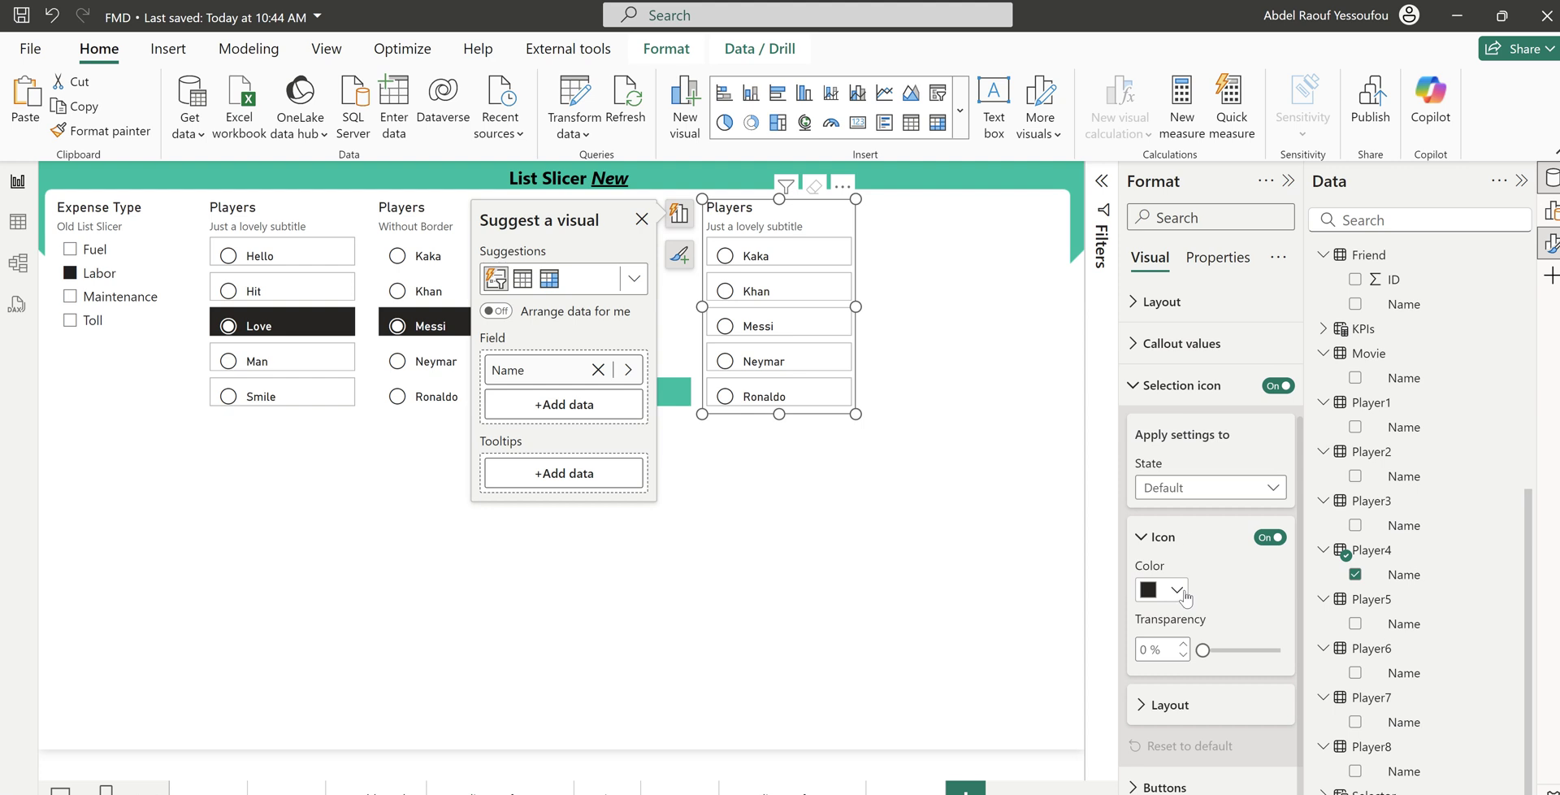
pyautogui.click(1192, 488)
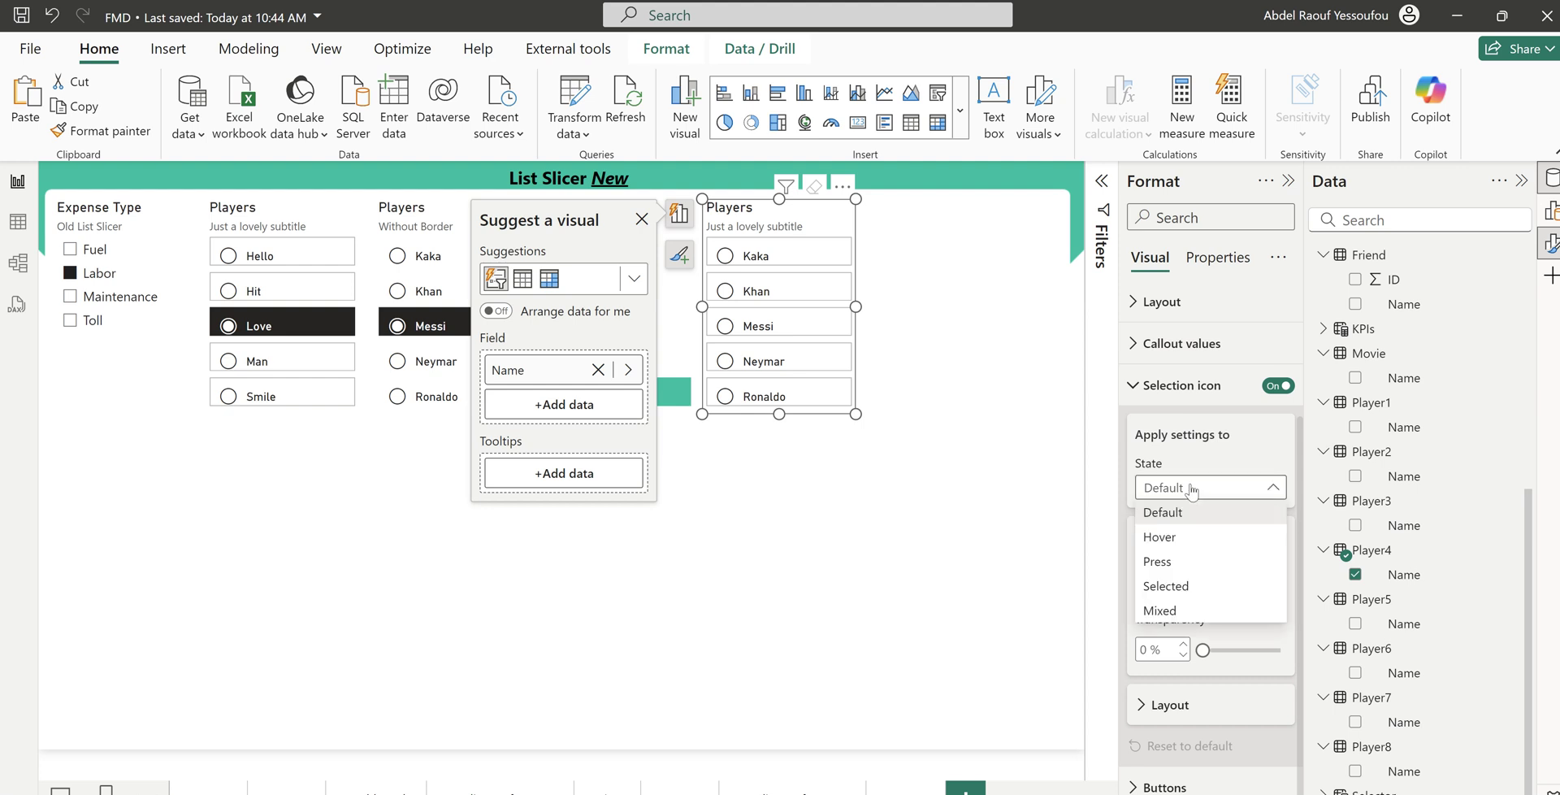
pyautogui.click(1187, 512)
pyautogui.click(1177, 590)
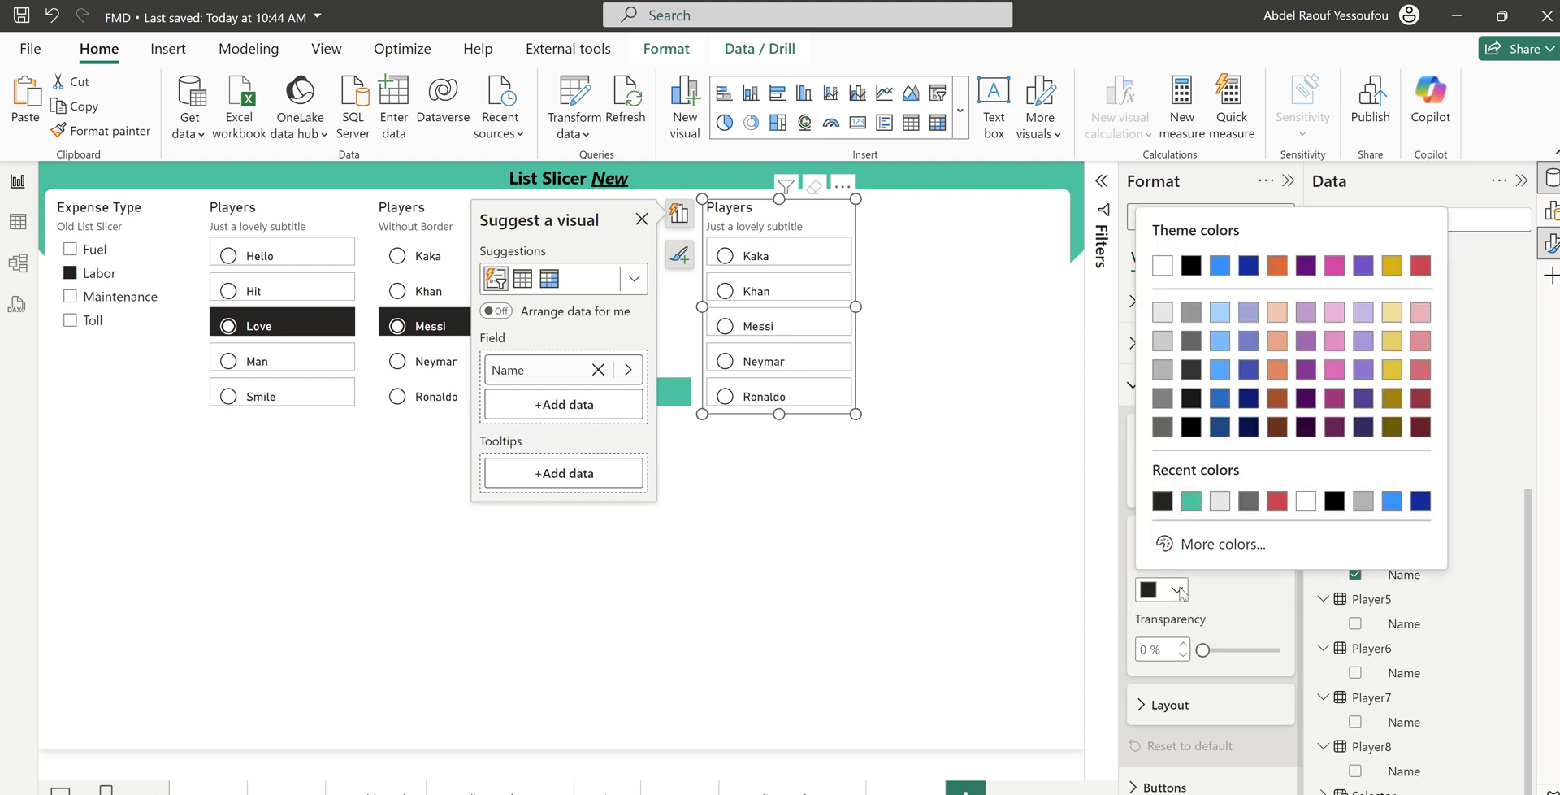
pyautogui.click(1243, 593)
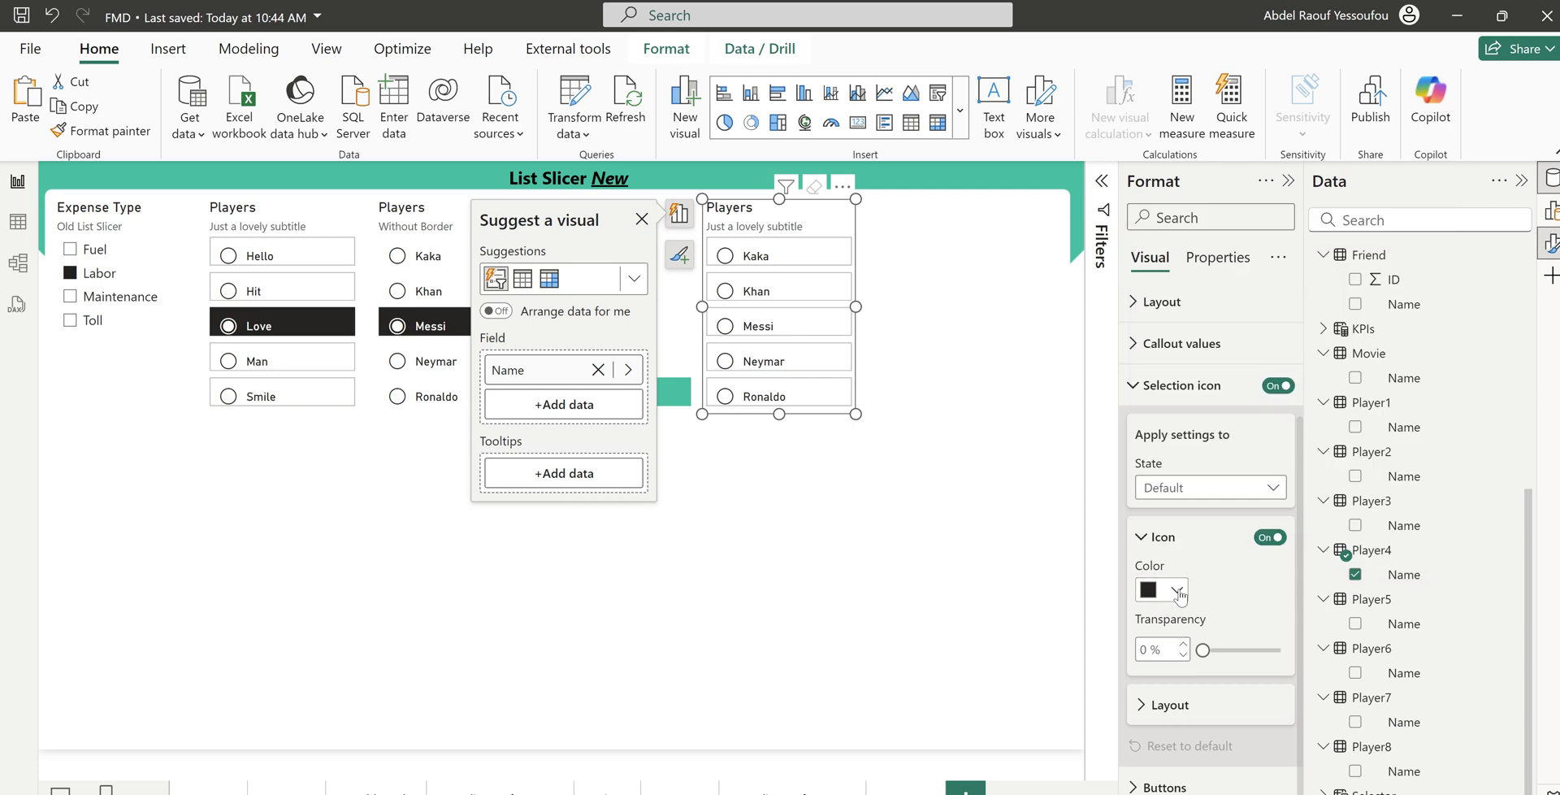
pyautogui.click(1177, 592)
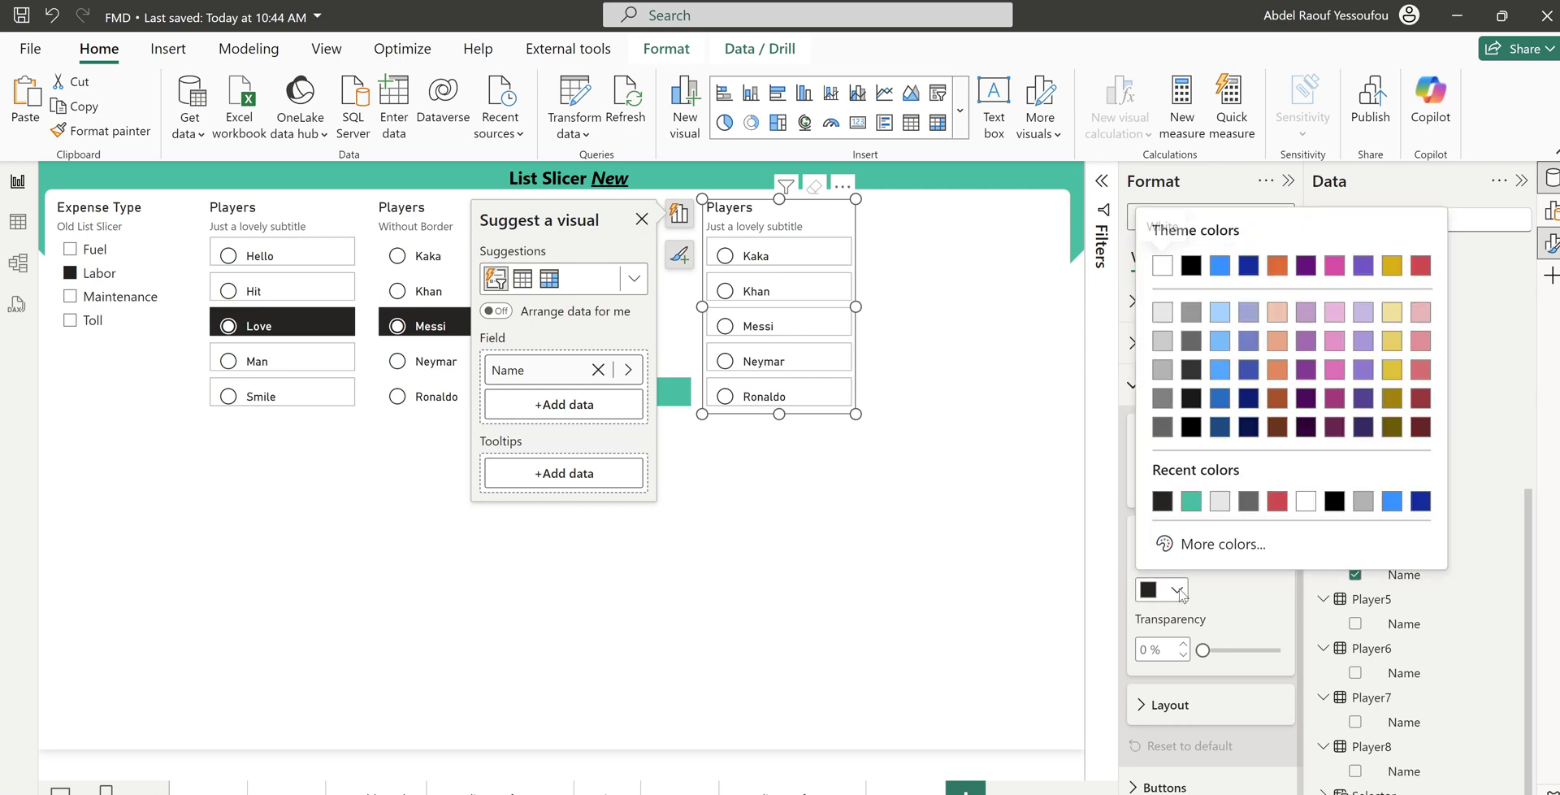
pyautogui.click(1277, 502)
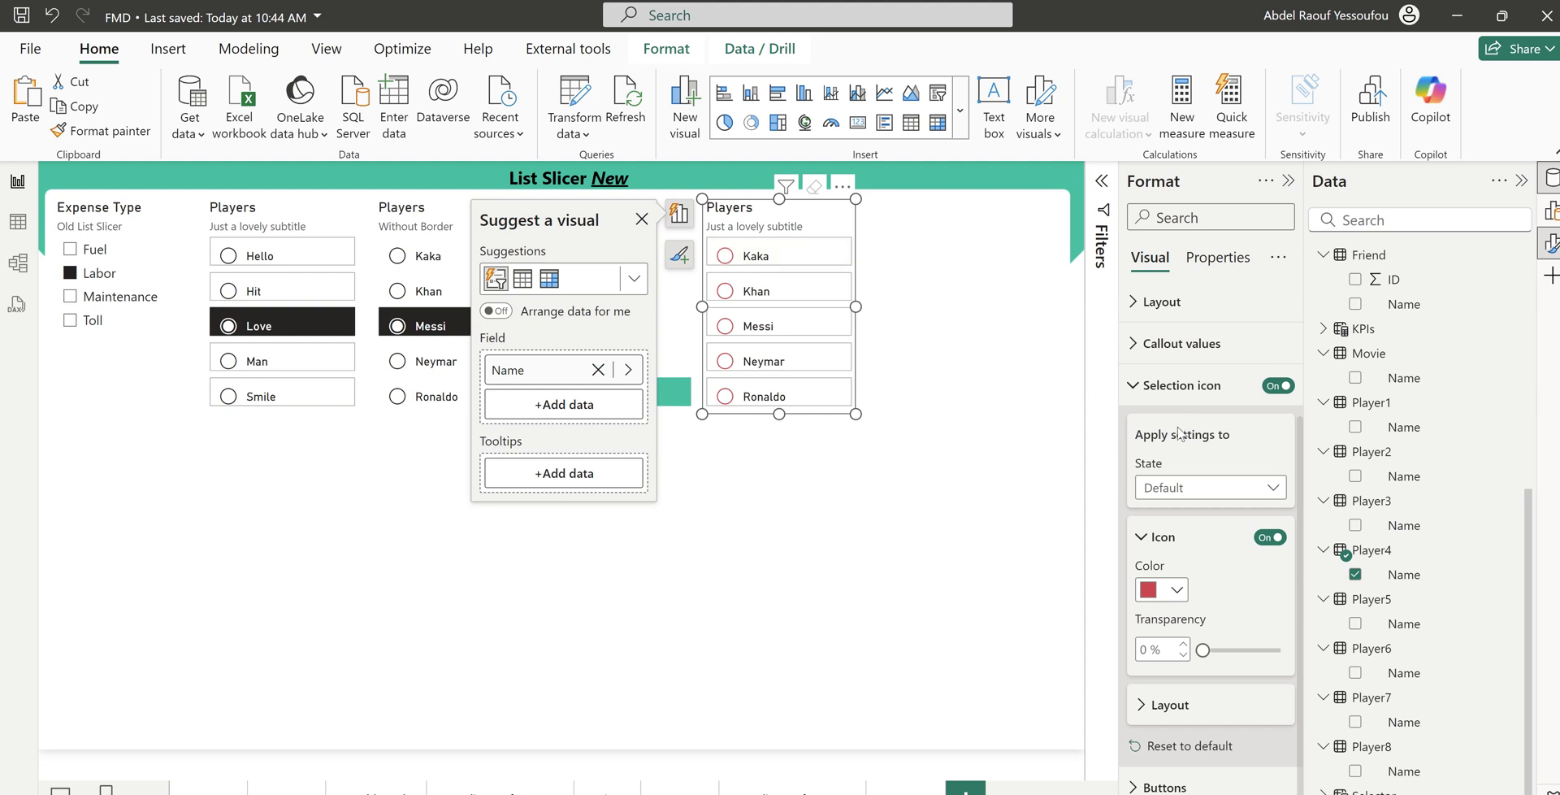
# Turn off the button border for the Default state of the Player4 slicer
pyautogui.click(1169, 394)
pyautogui.click(1170, 601)
pyautogui.scroll(-3, 1211, 737)
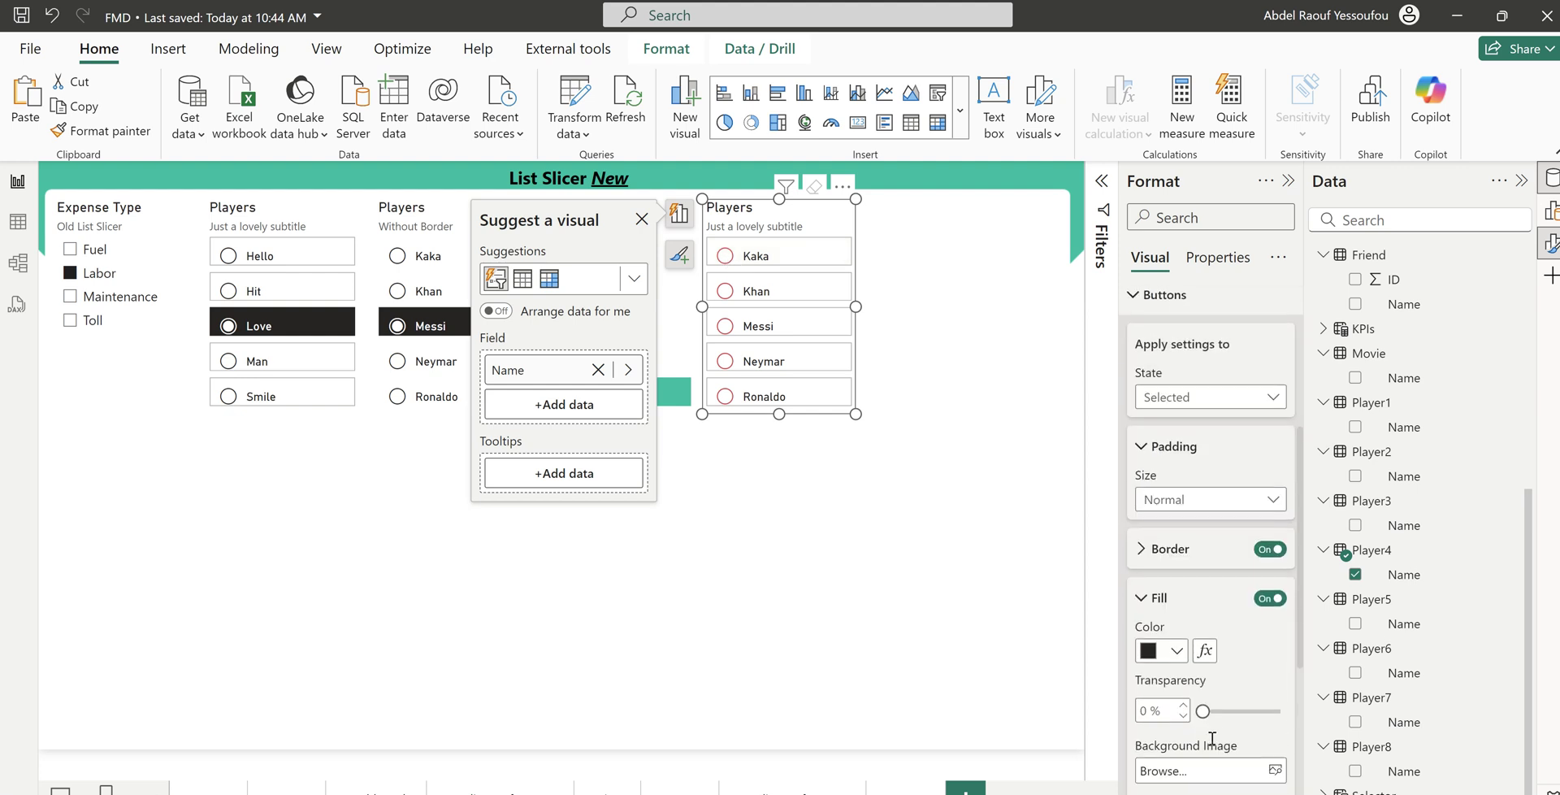
pyautogui.click(1203, 396)
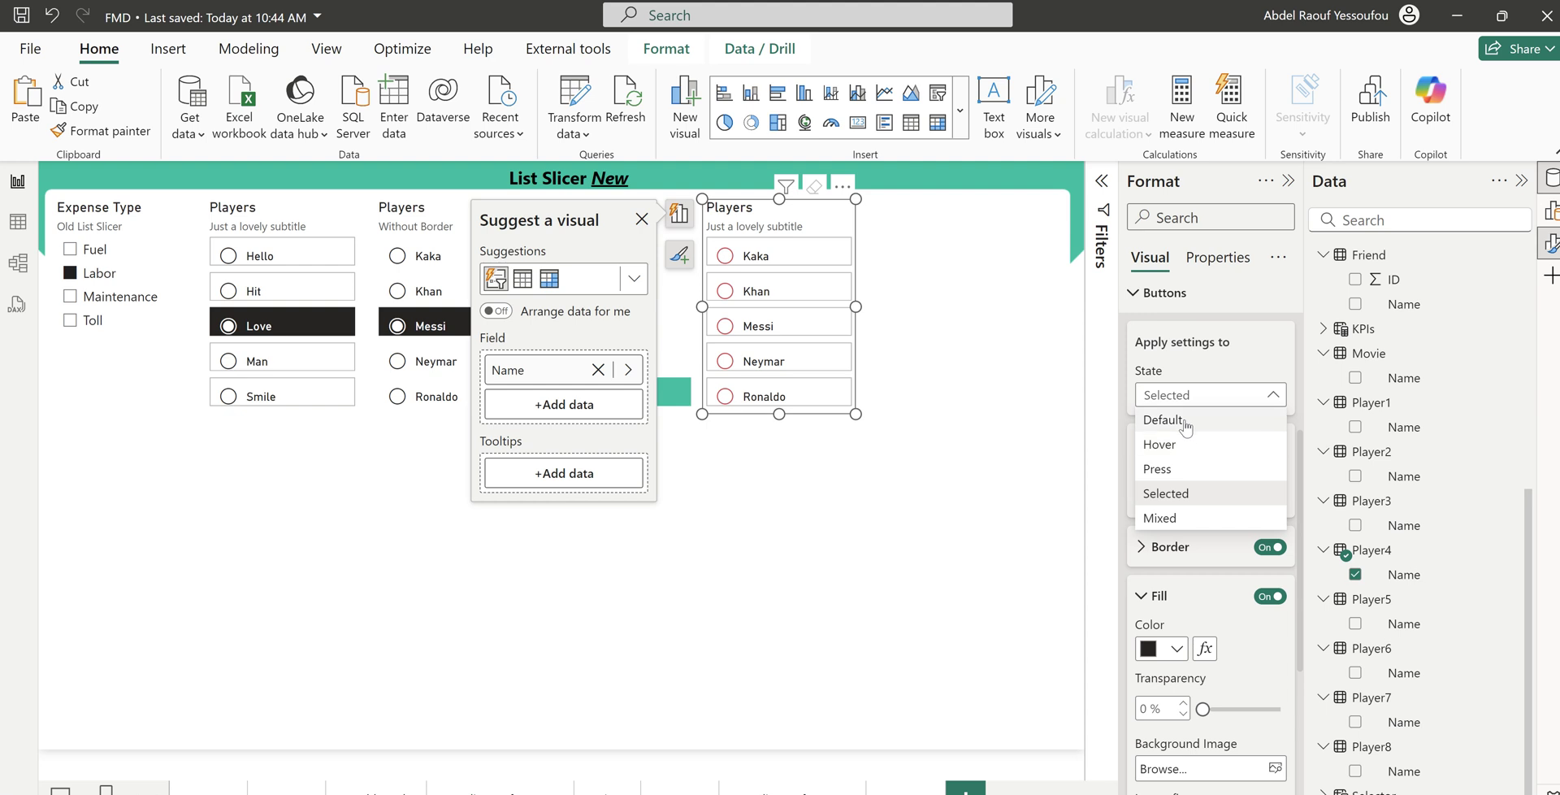
pyautogui.click(1185, 420)
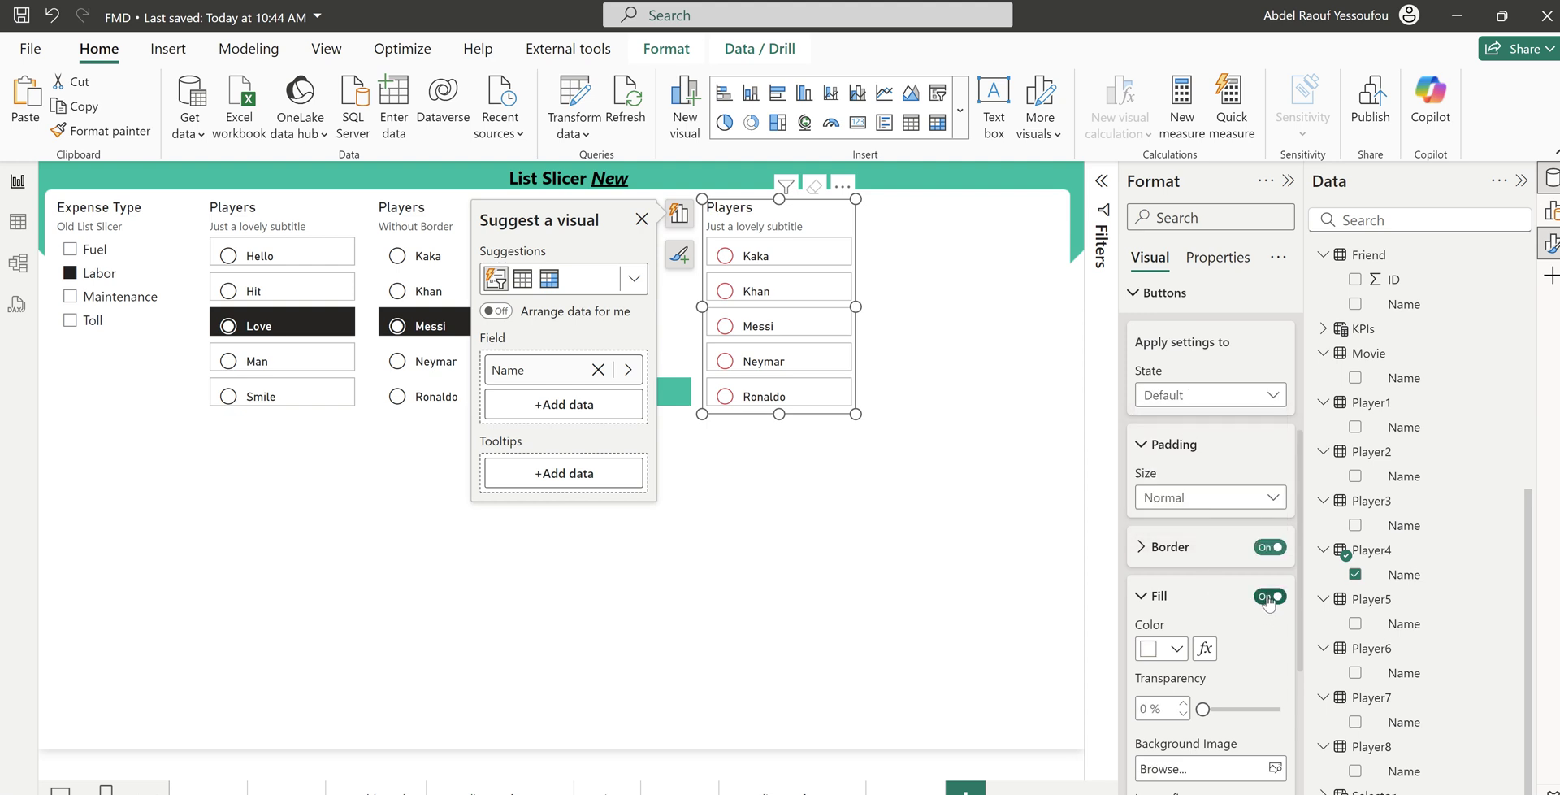
pyautogui.click(1261, 553)
# Select Messi in the Player4 slicer and set its Selected-state button fill to the teal green color
pyautogui.click(754, 328)
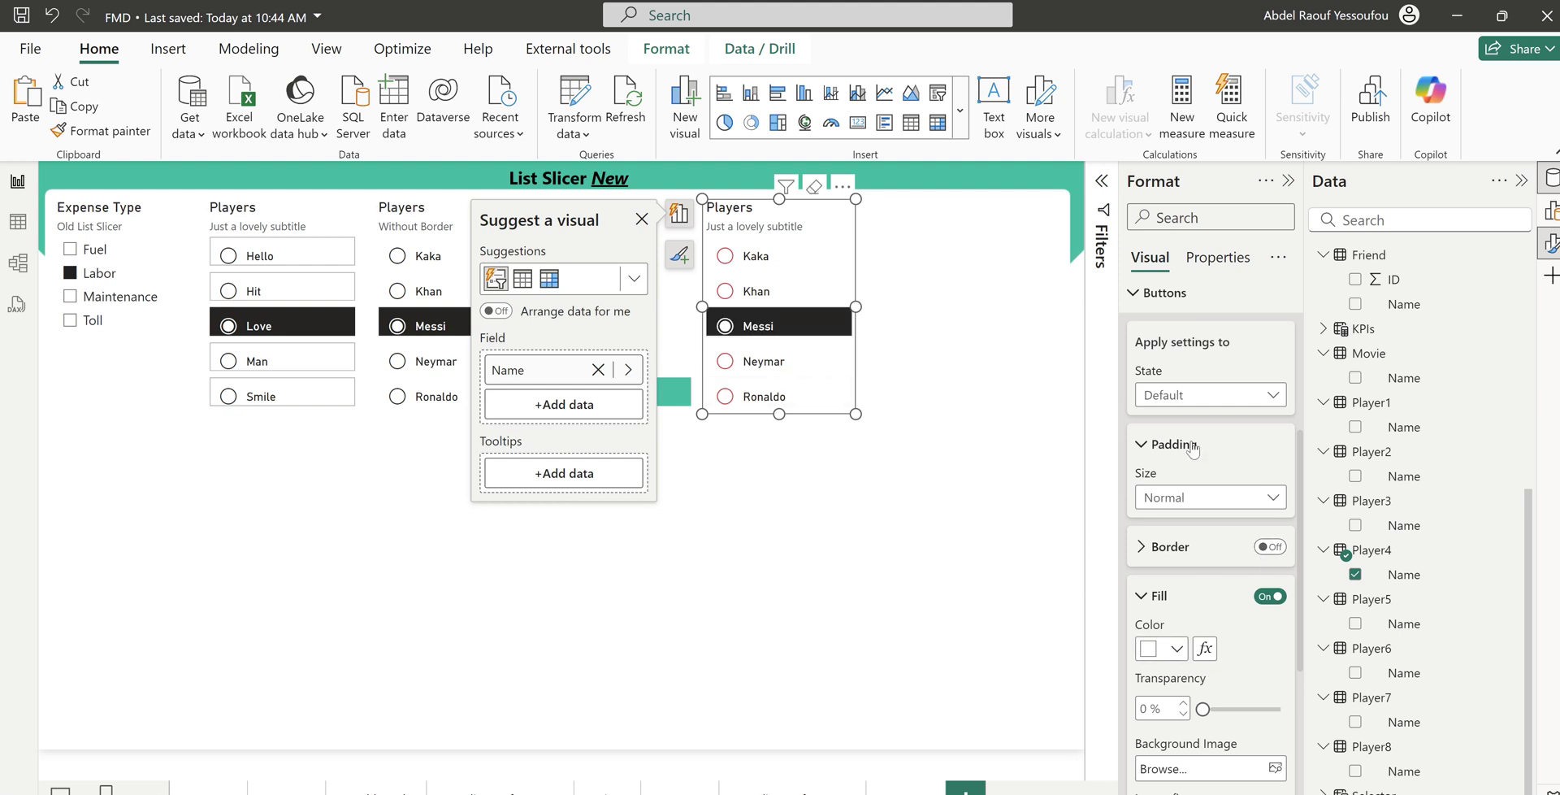
pyautogui.click(1181, 397)
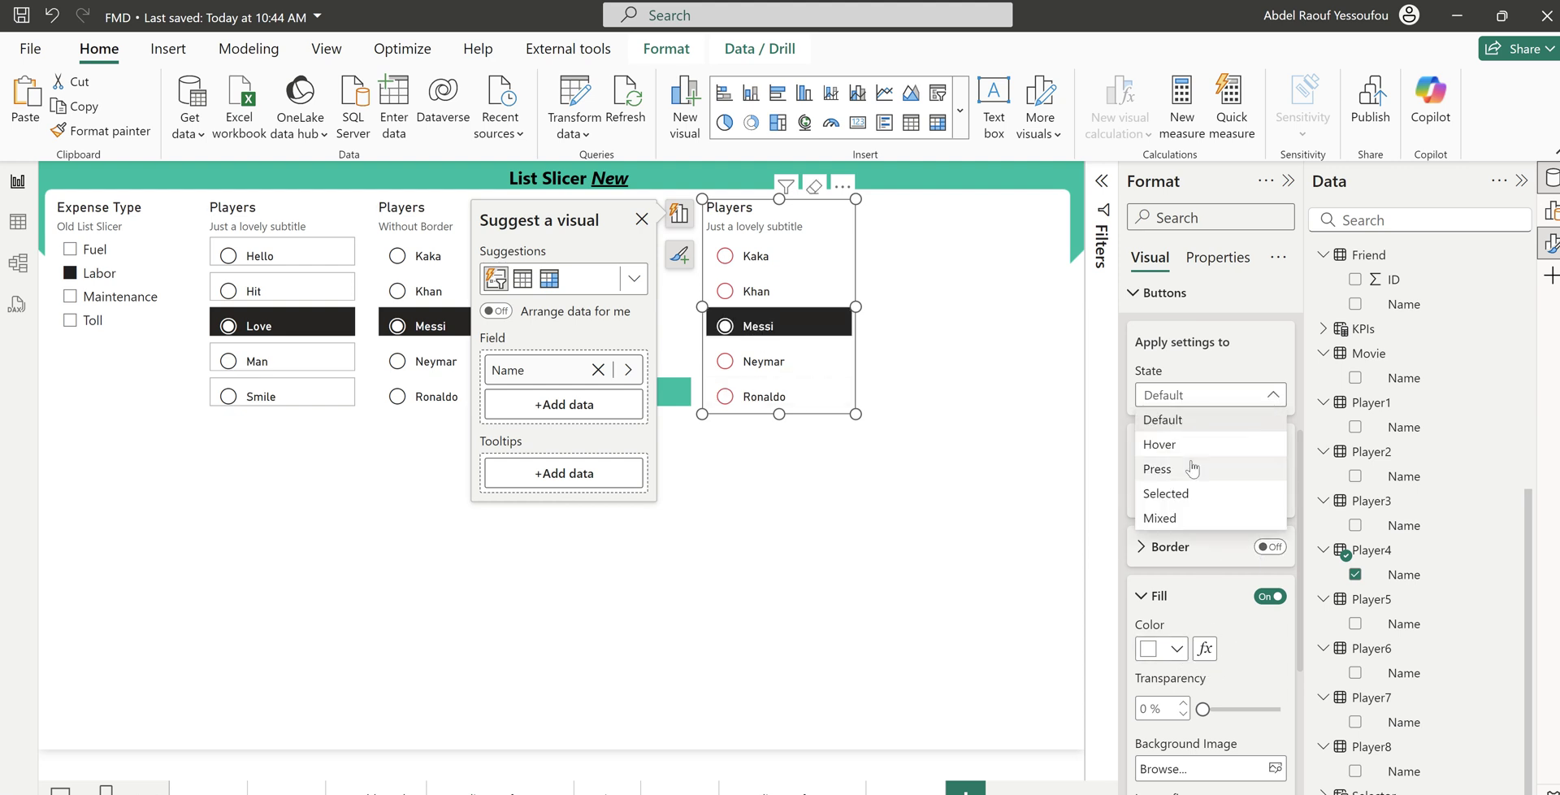
pyautogui.click(1176, 649)
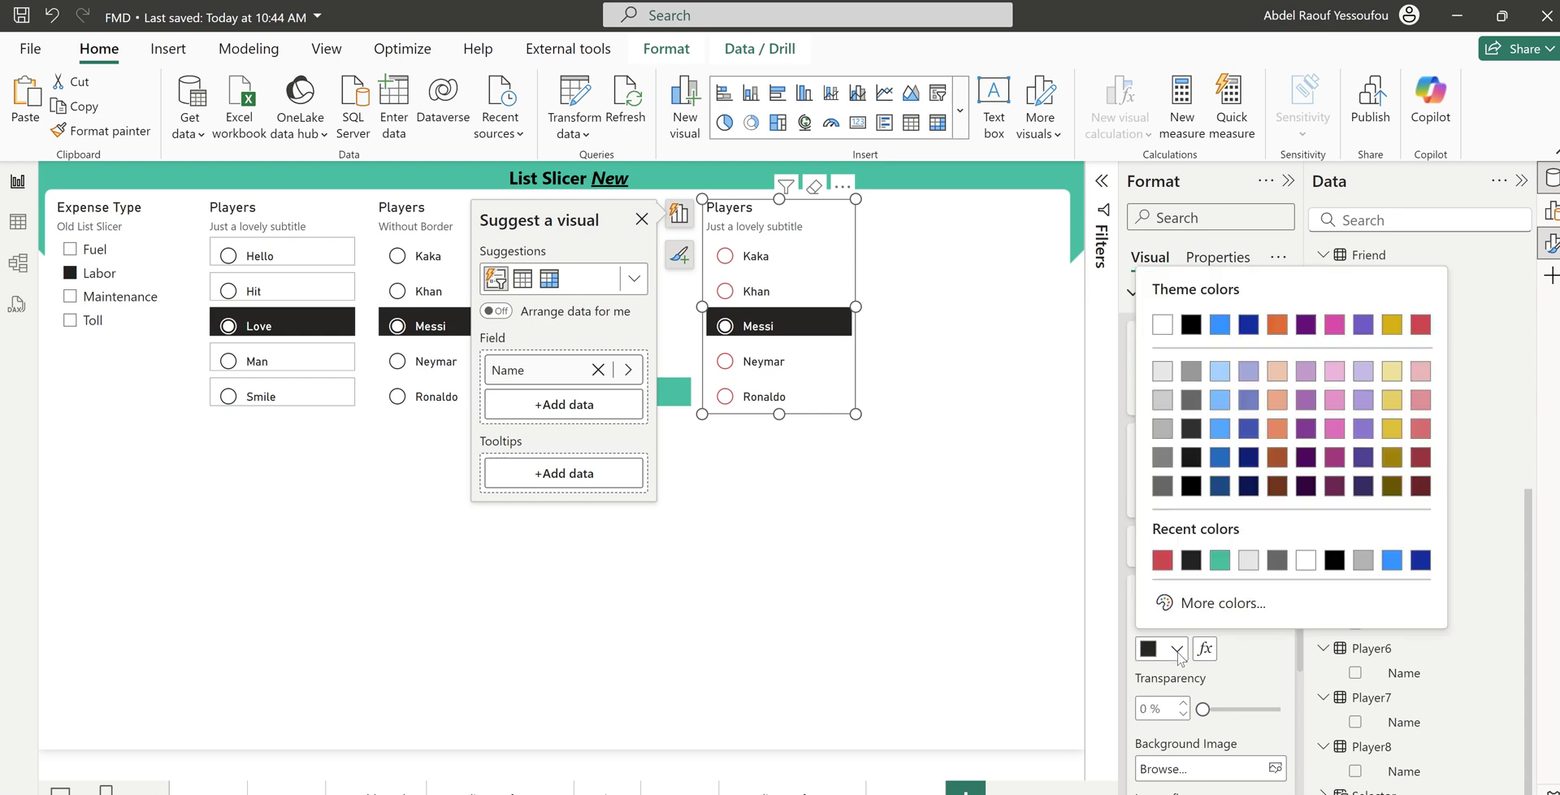
pyautogui.click(1219, 560)
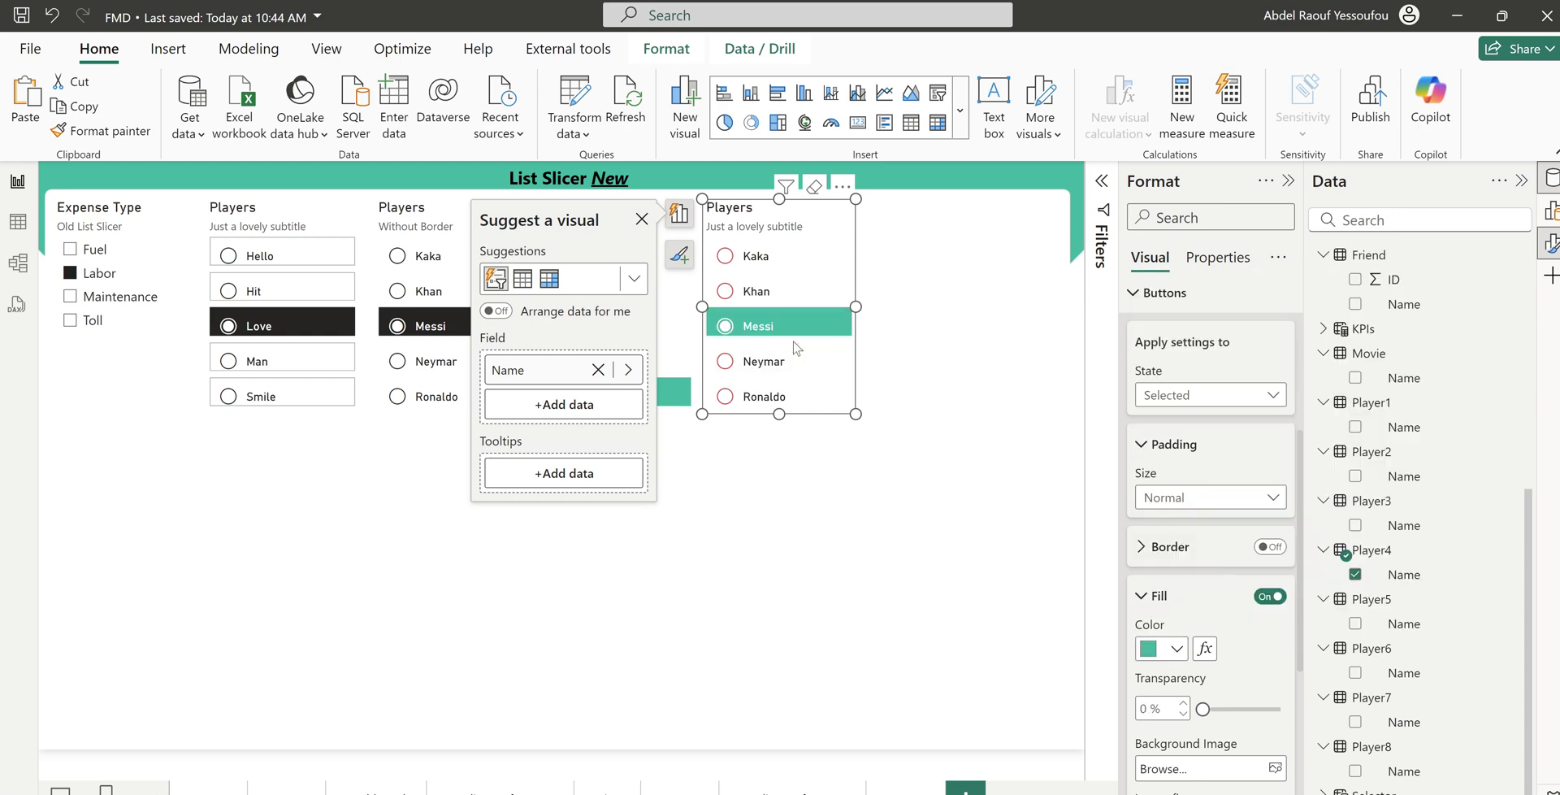
pyautogui.click(957, 378)
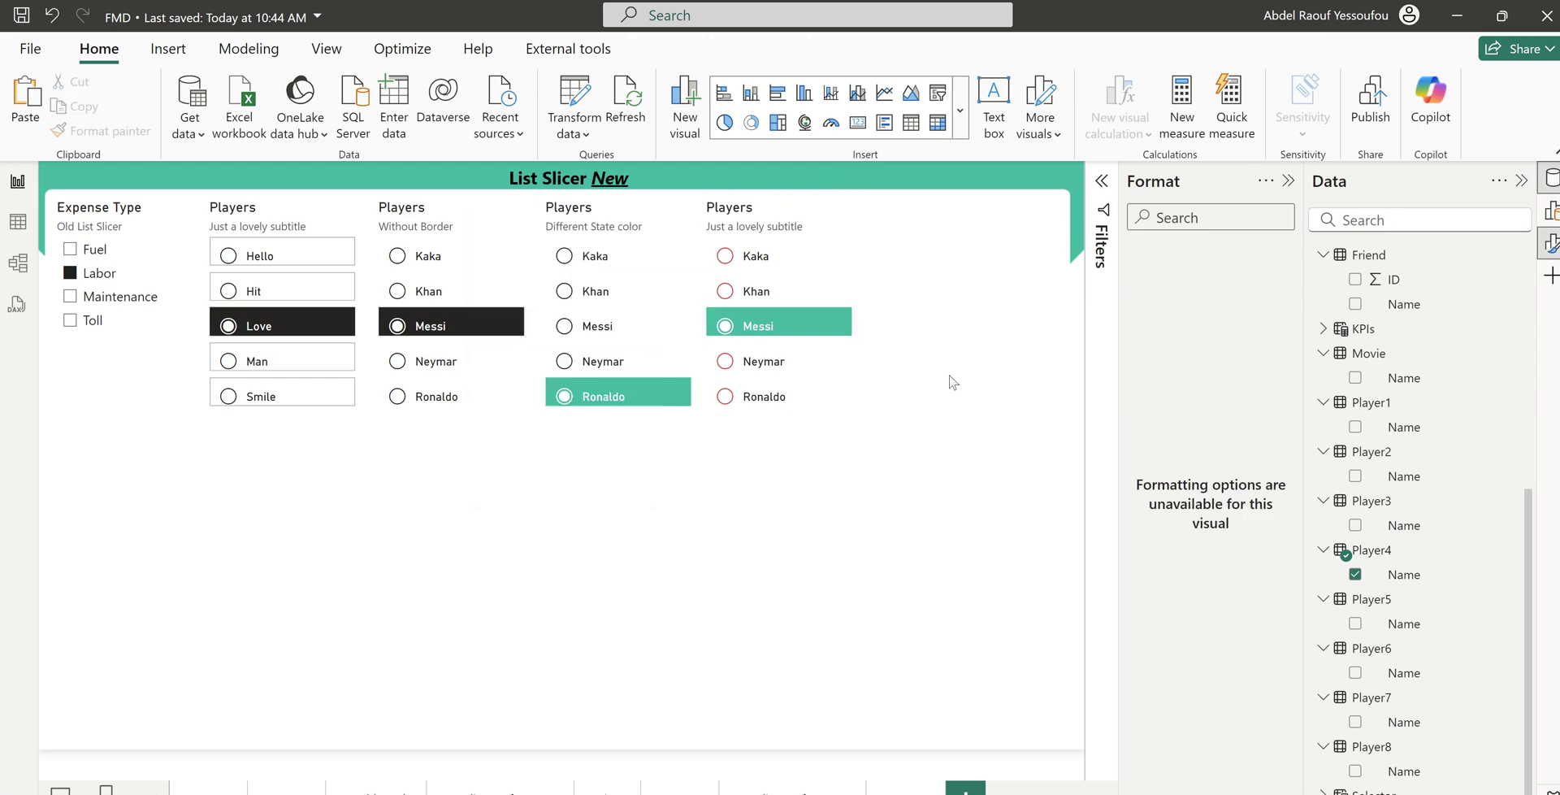
# Duplicate the Player4 slicer, place the copy below the Expense Type slicer and replace its field with Name from the Player5 table
pyautogui.click(748, 419)
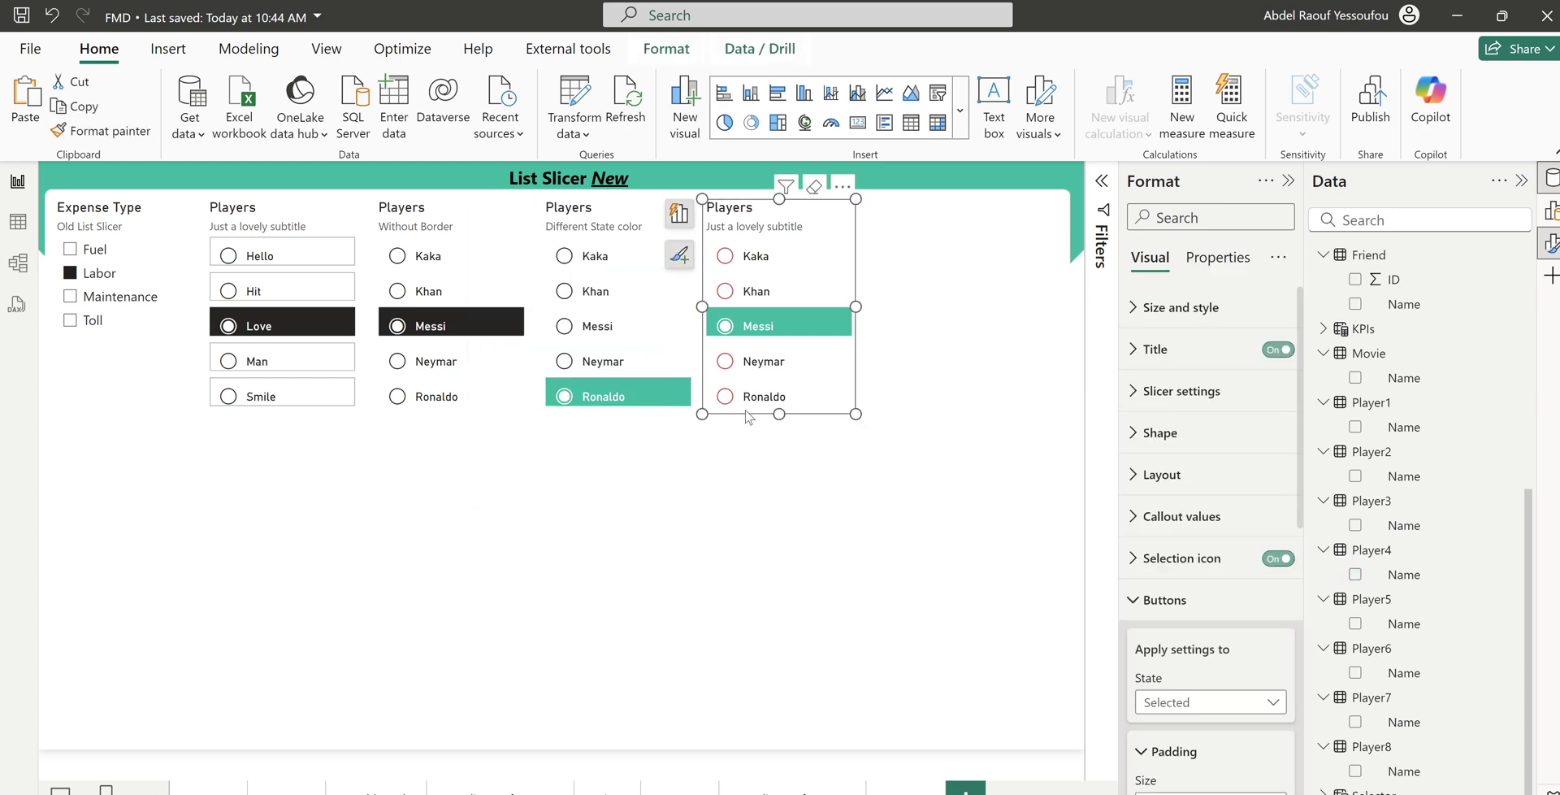
pyautogui.click(324, 622)
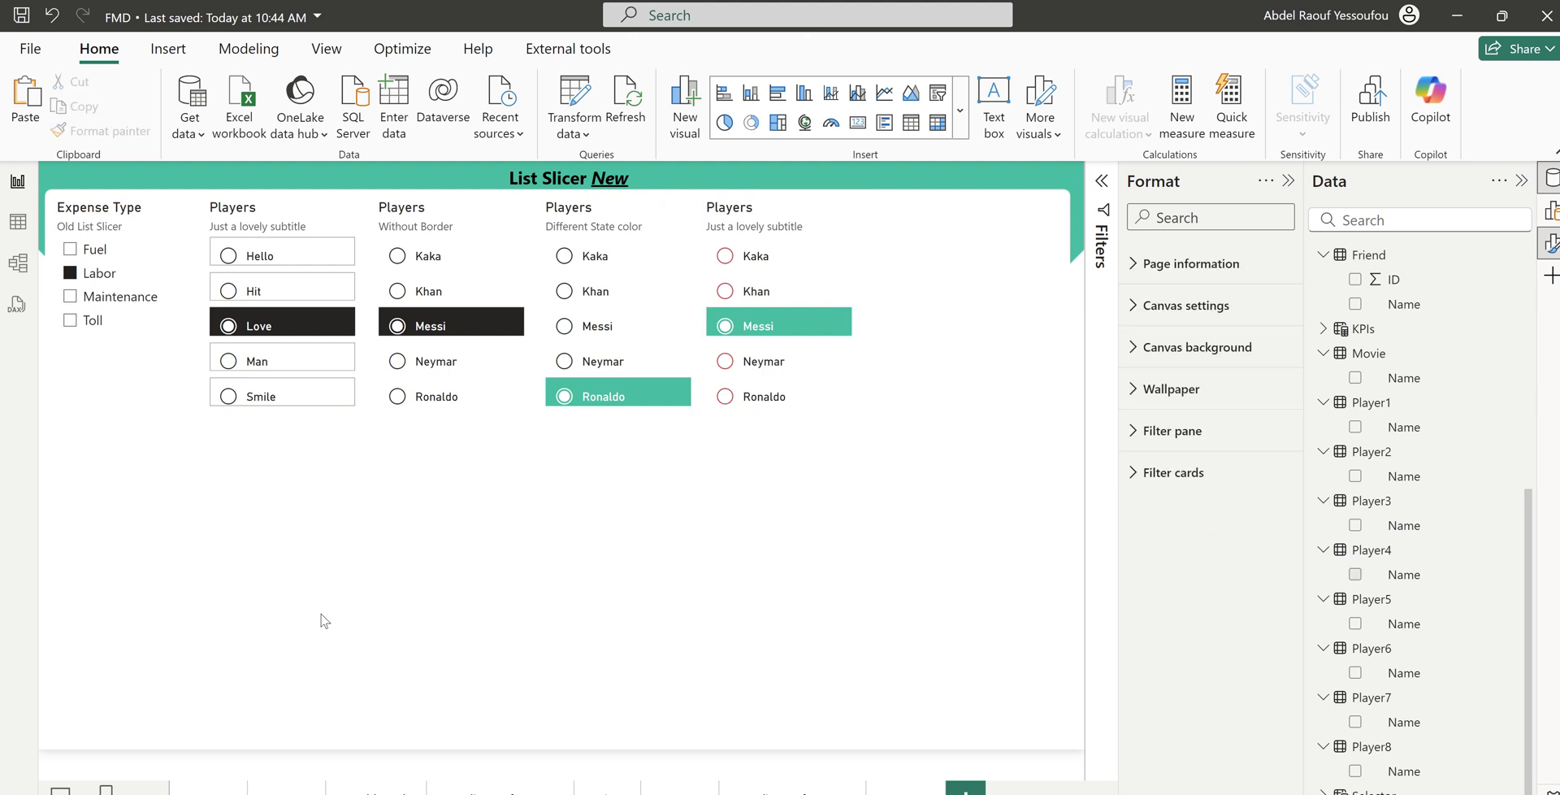
pyautogui.hotkey('ctrl', 'v')
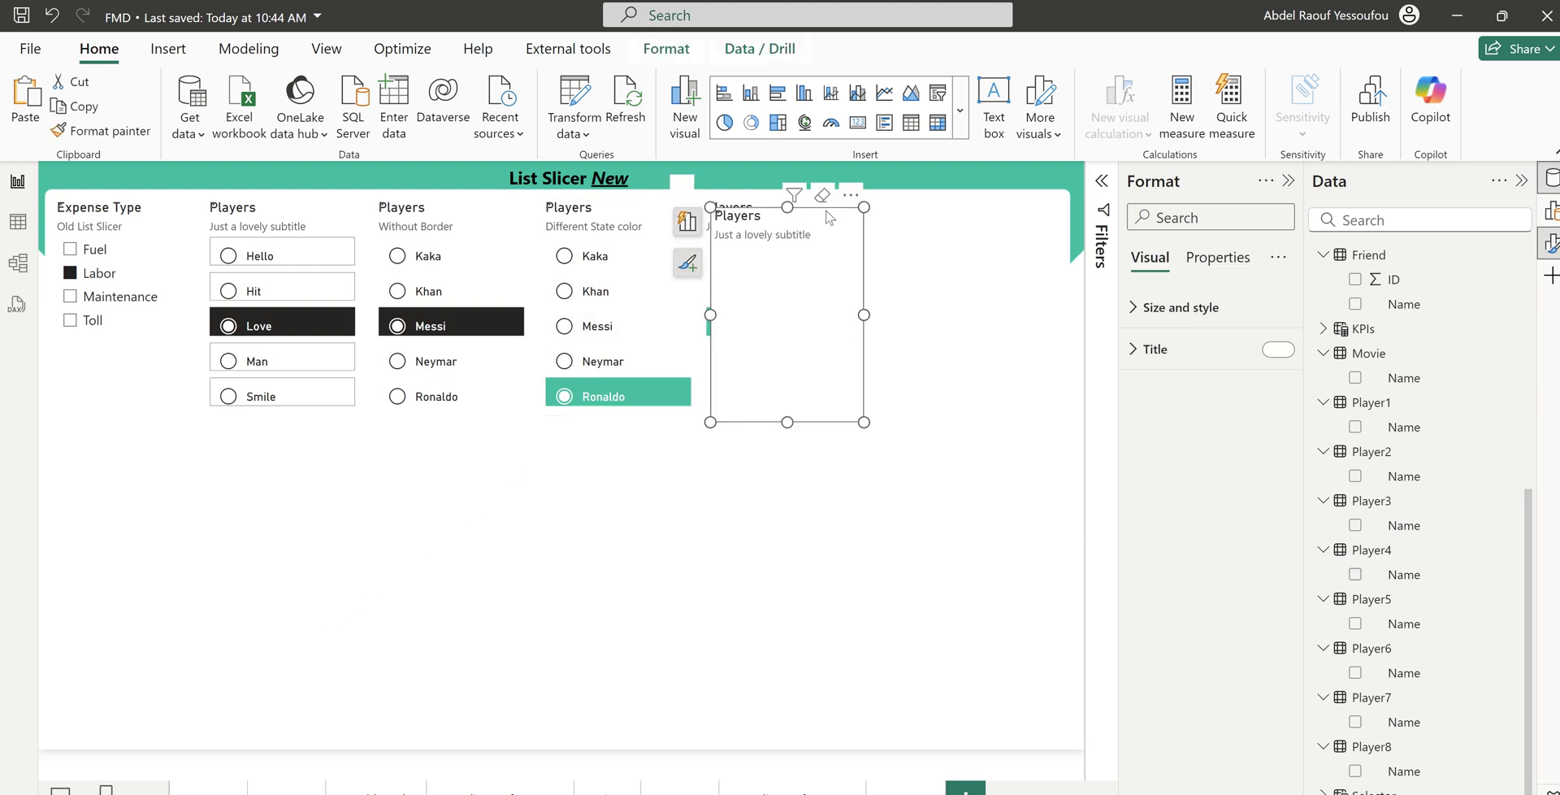
pyautogui.moveTo(853, 202); pyautogui.dragTo(188, 463)
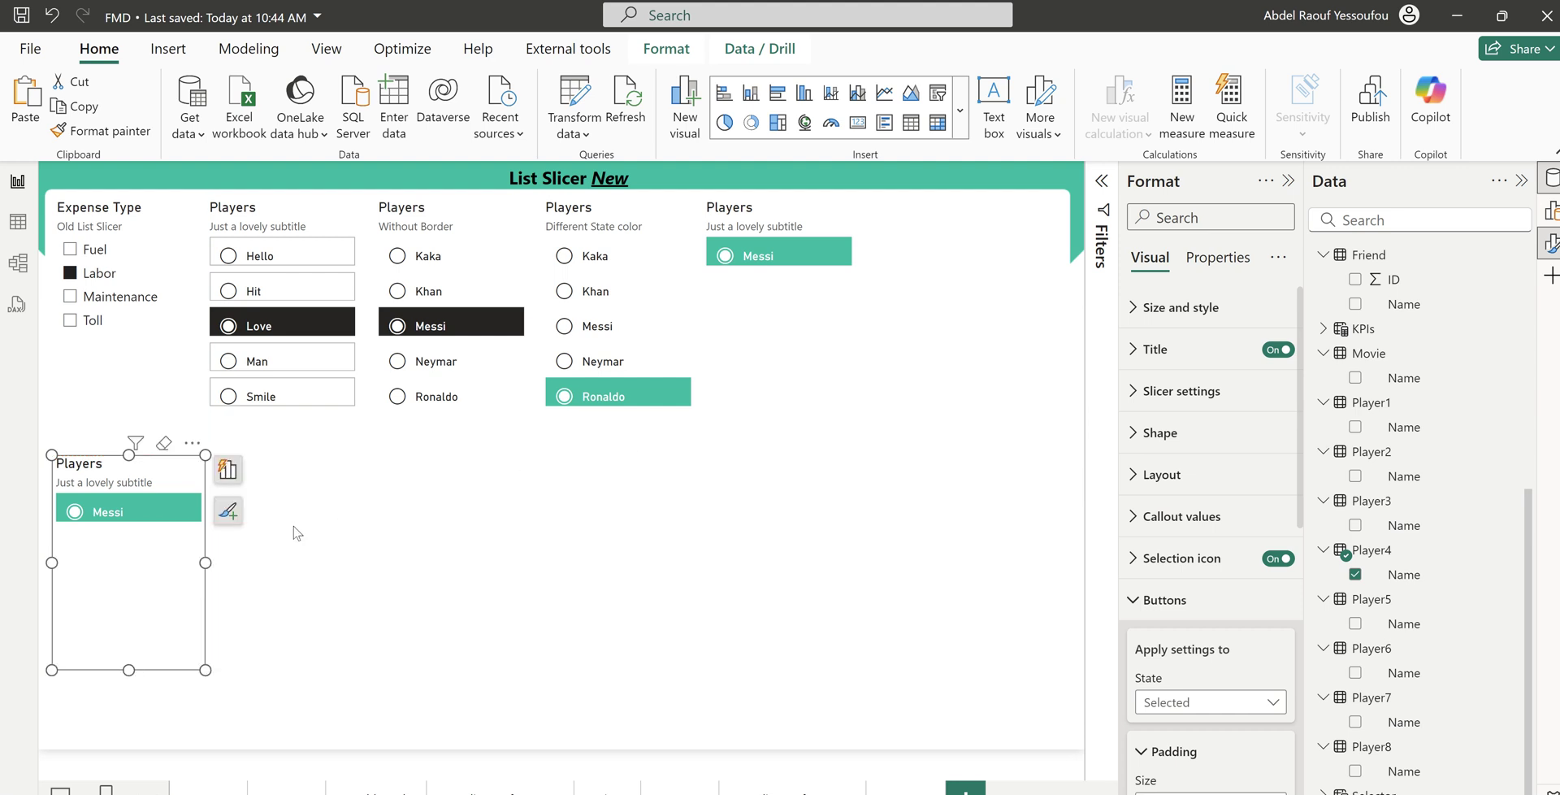
pyautogui.click(1355, 574)
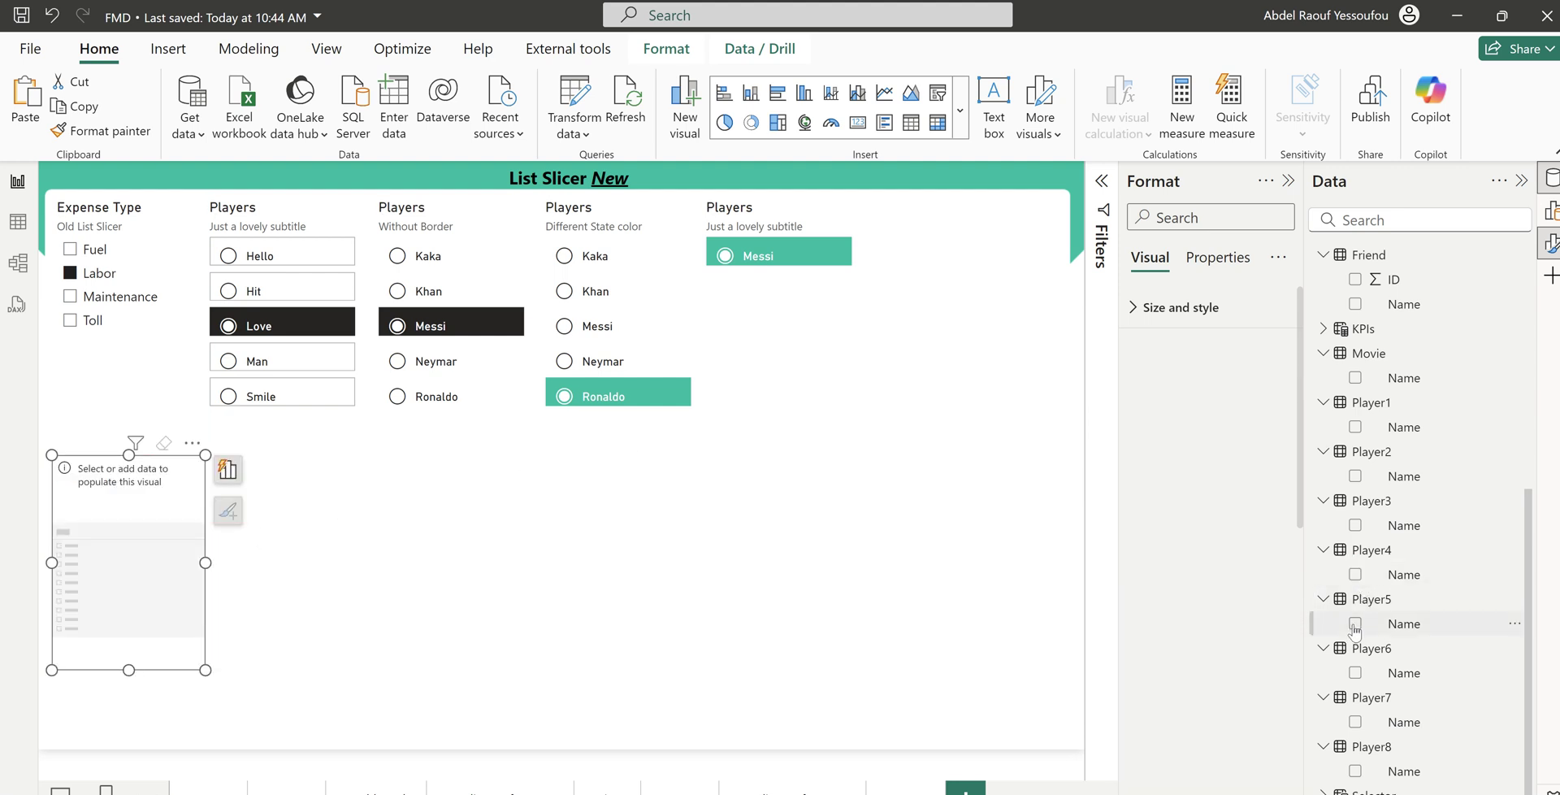
pyautogui.click(1355, 624)
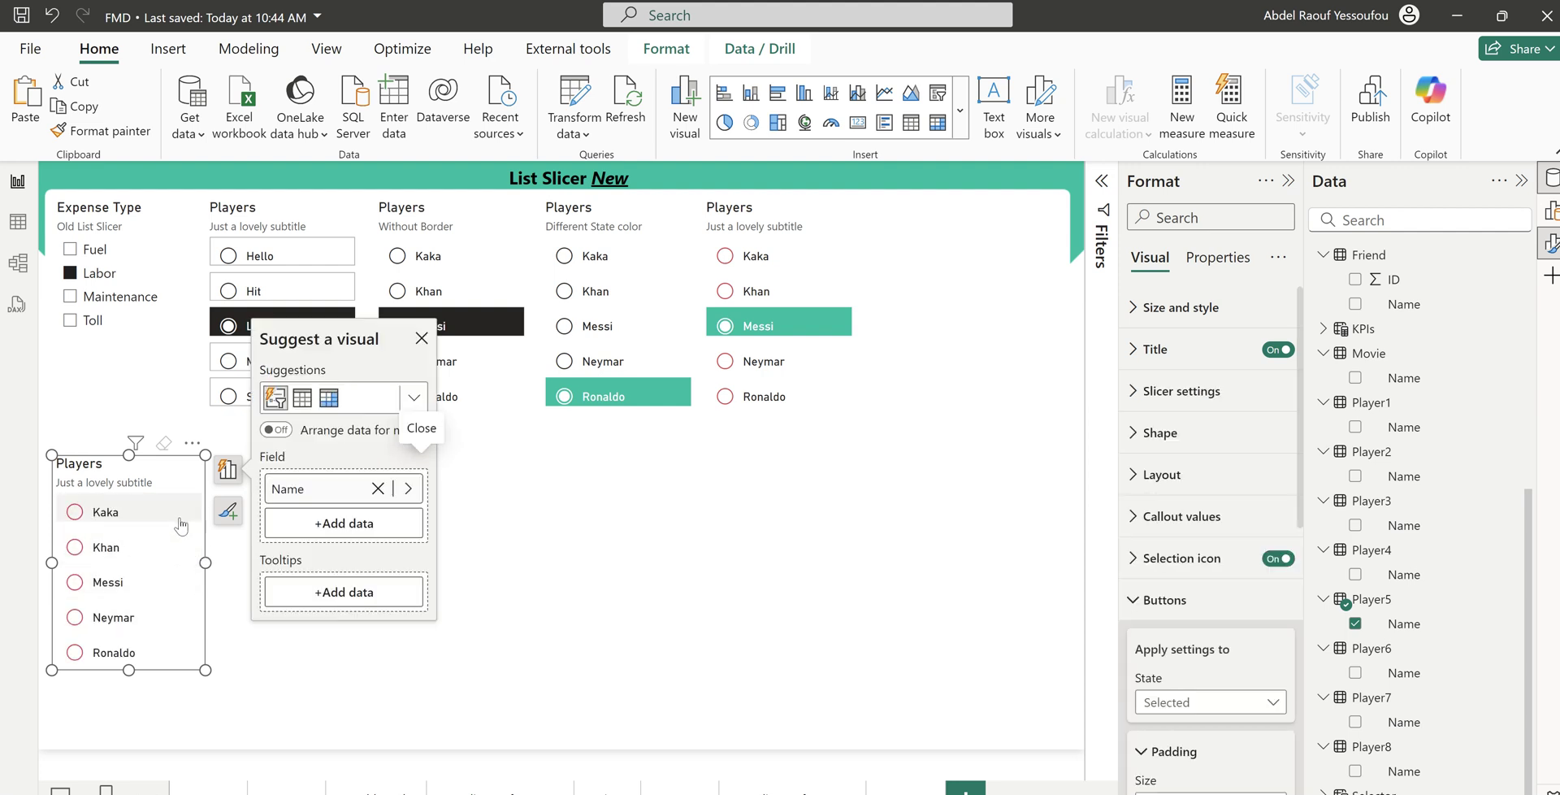
# Set the selection icon position of the Player5 slicer to Right and choose Messi to test it
pyautogui.click(1170, 603)
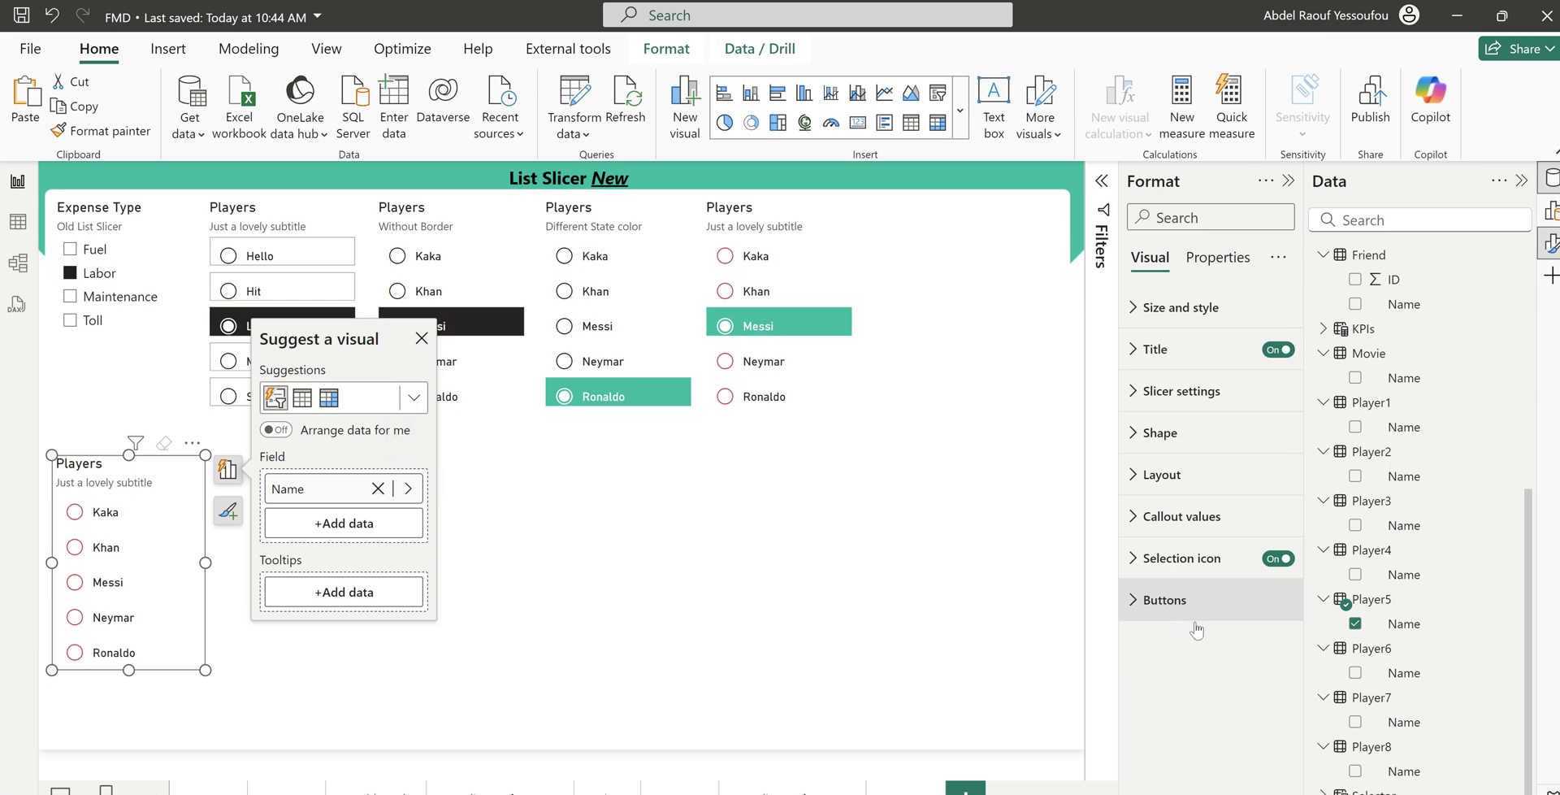
pyautogui.click(1170, 566)
pyautogui.scroll(-2, 1182, 581)
pyautogui.click(1178, 705)
pyautogui.scroll(-3, 1182, 705)
pyautogui.click(1194, 550)
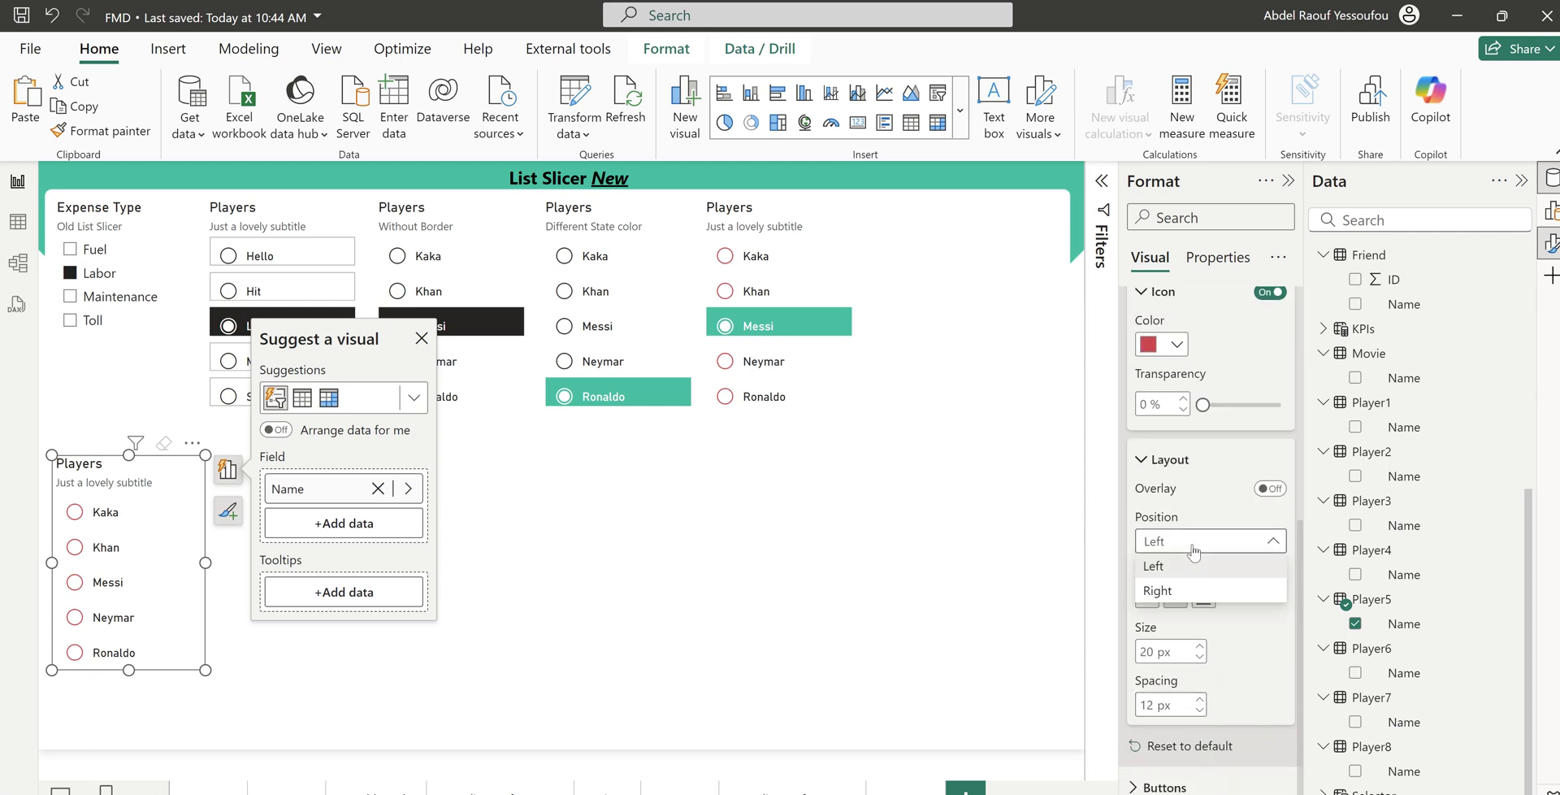
pyautogui.click(1176, 595)
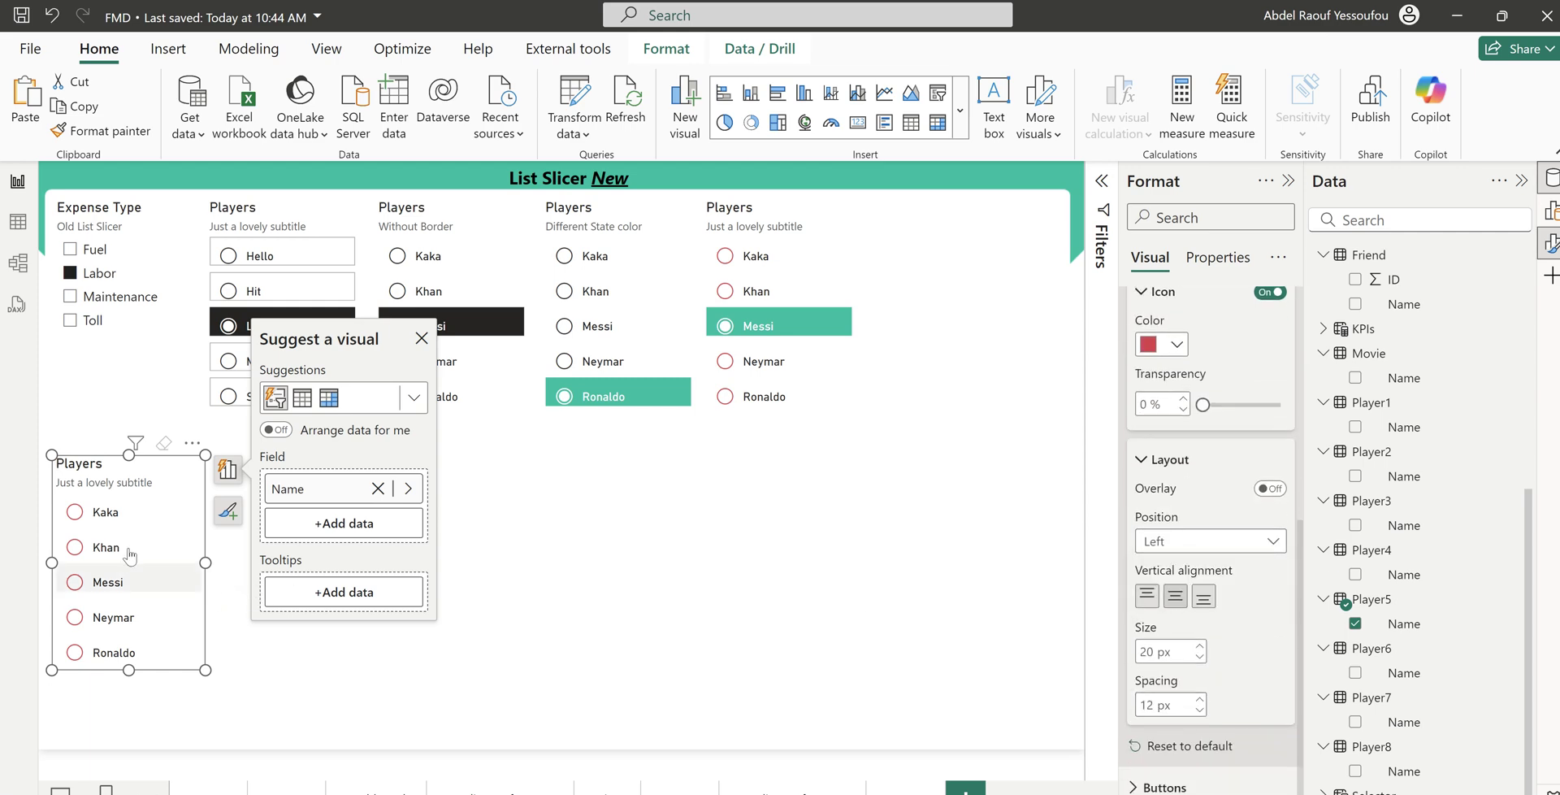
pyautogui.click(113, 588)
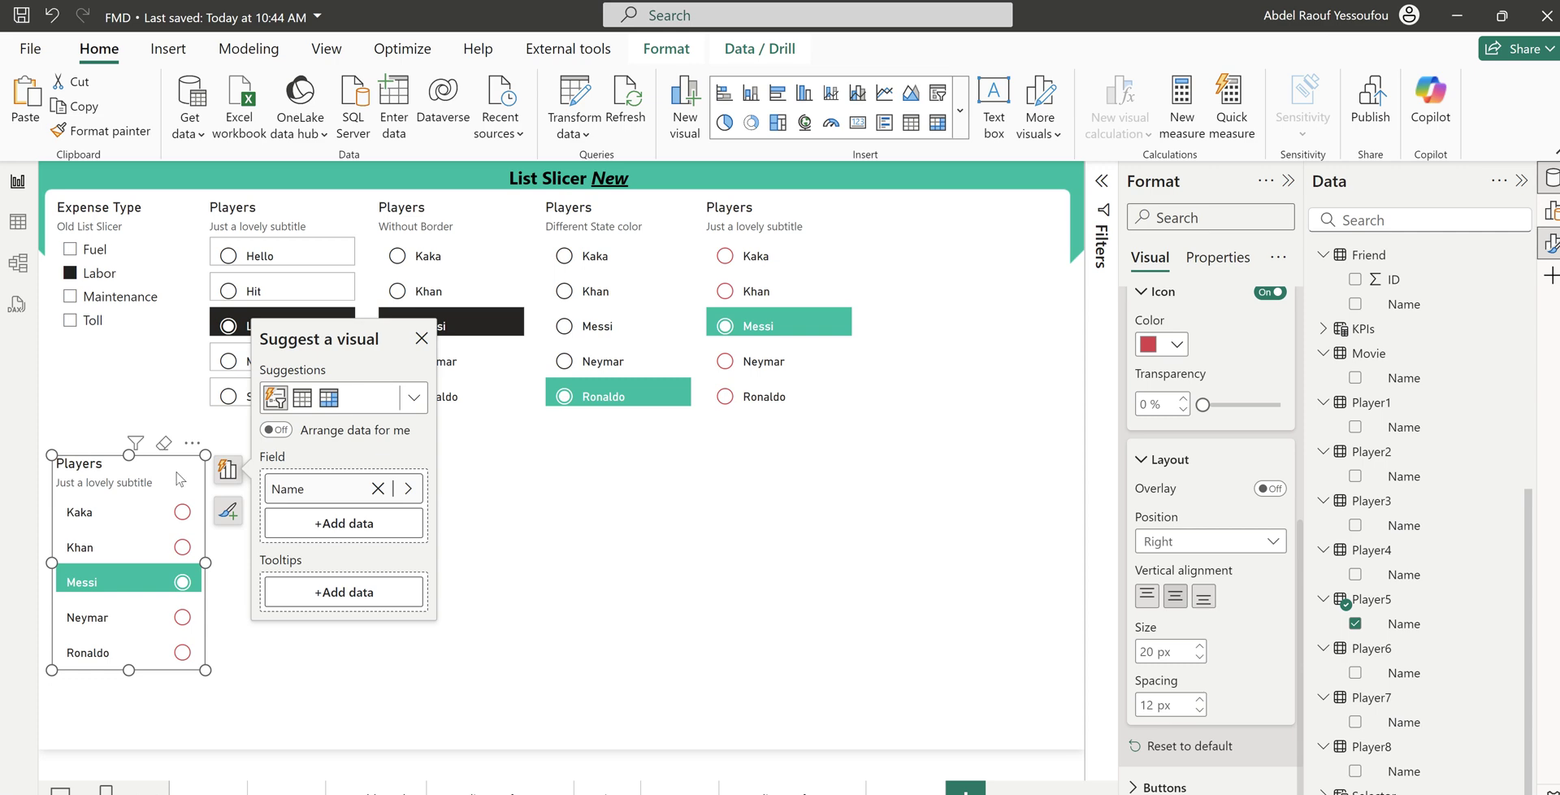
pyautogui.click(506, 497)
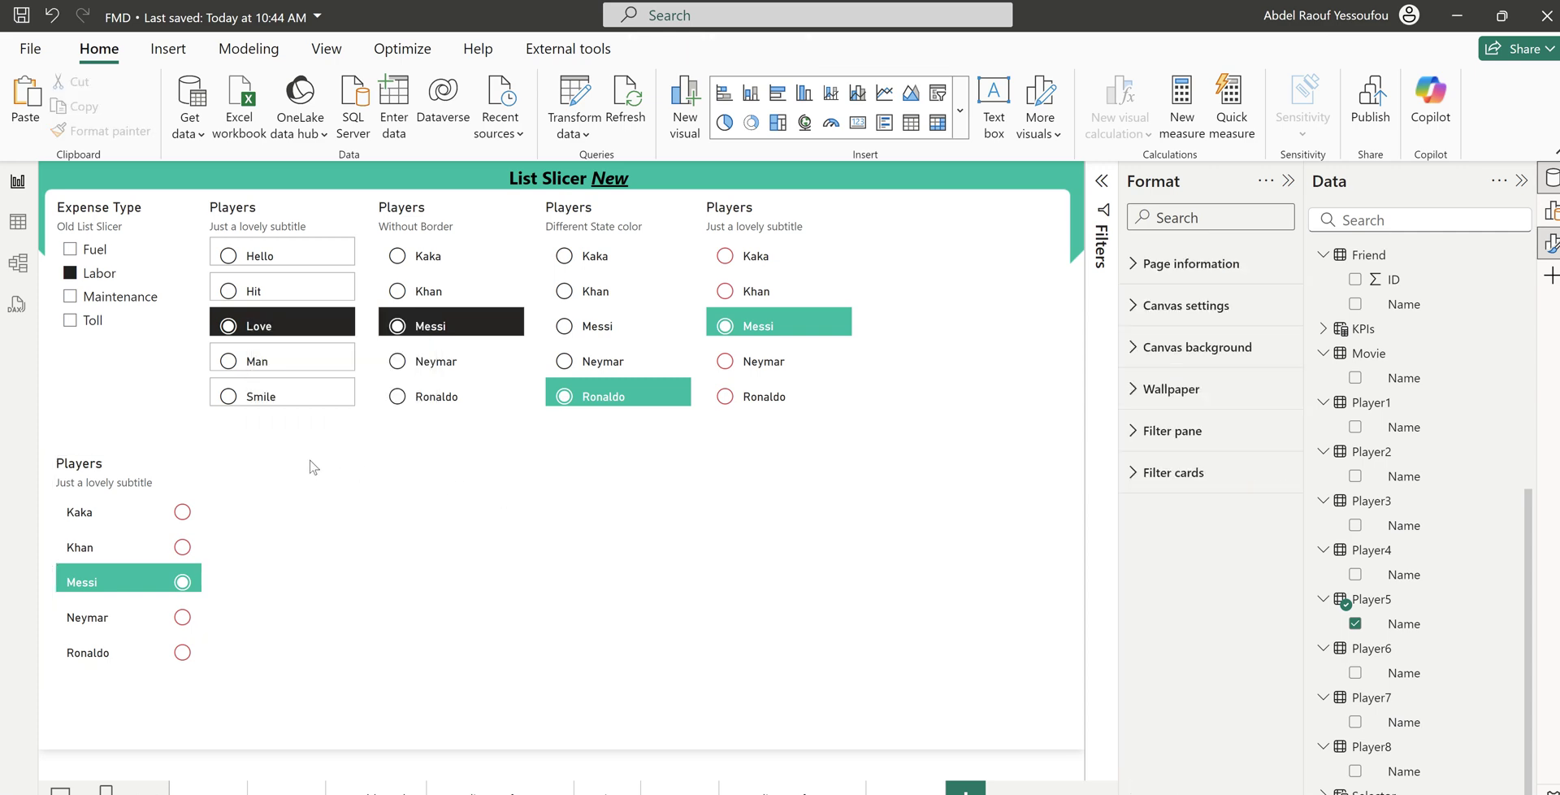
# Duplicate the Player5 slicer, place the copy beside it and replace its field with Name from the Player6 table
pyautogui.click(162, 488)
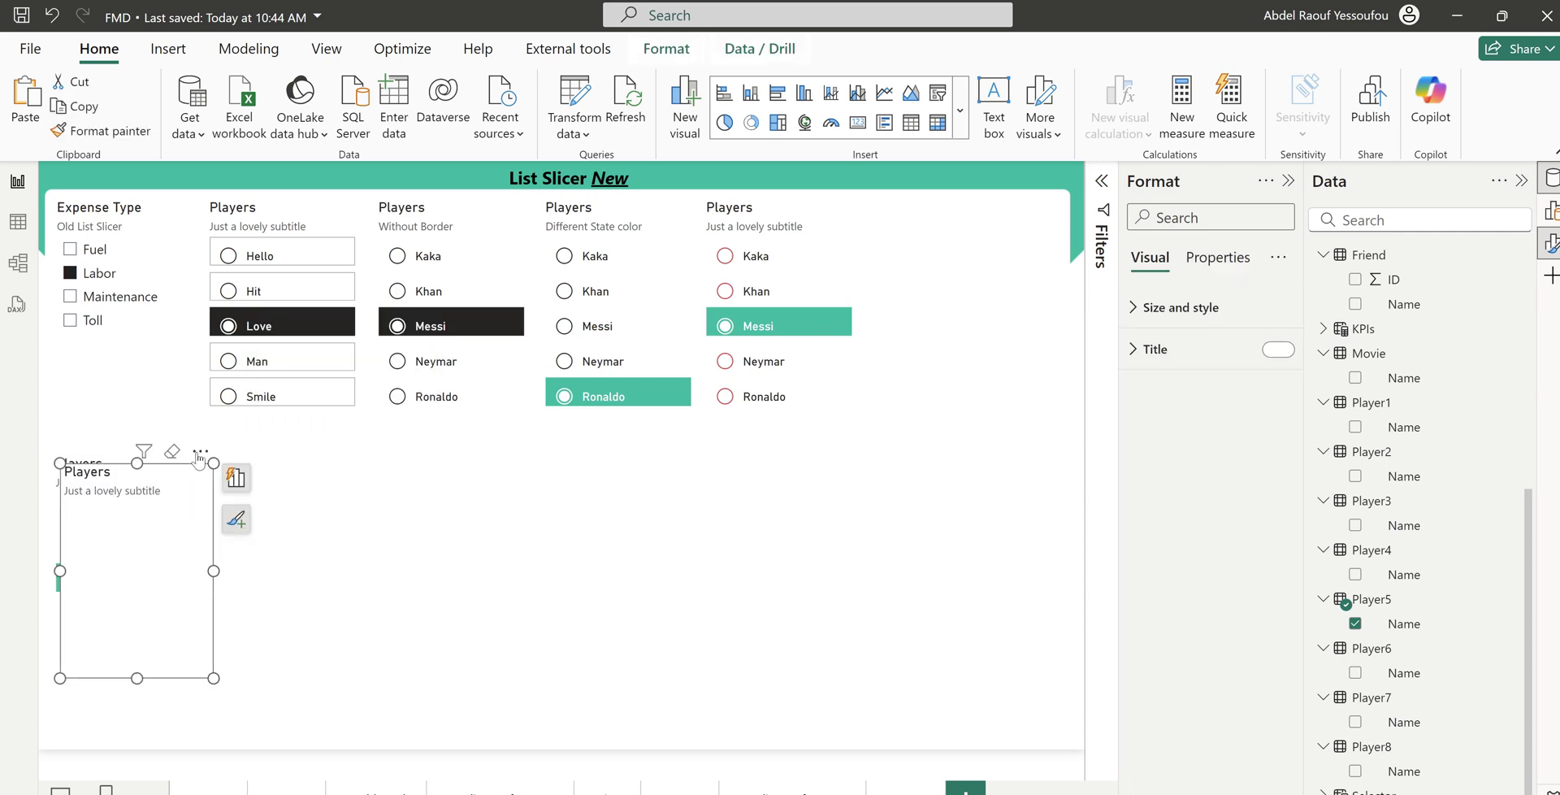
pyautogui.moveTo(457, 456); pyautogui.dragTo(345, 456)
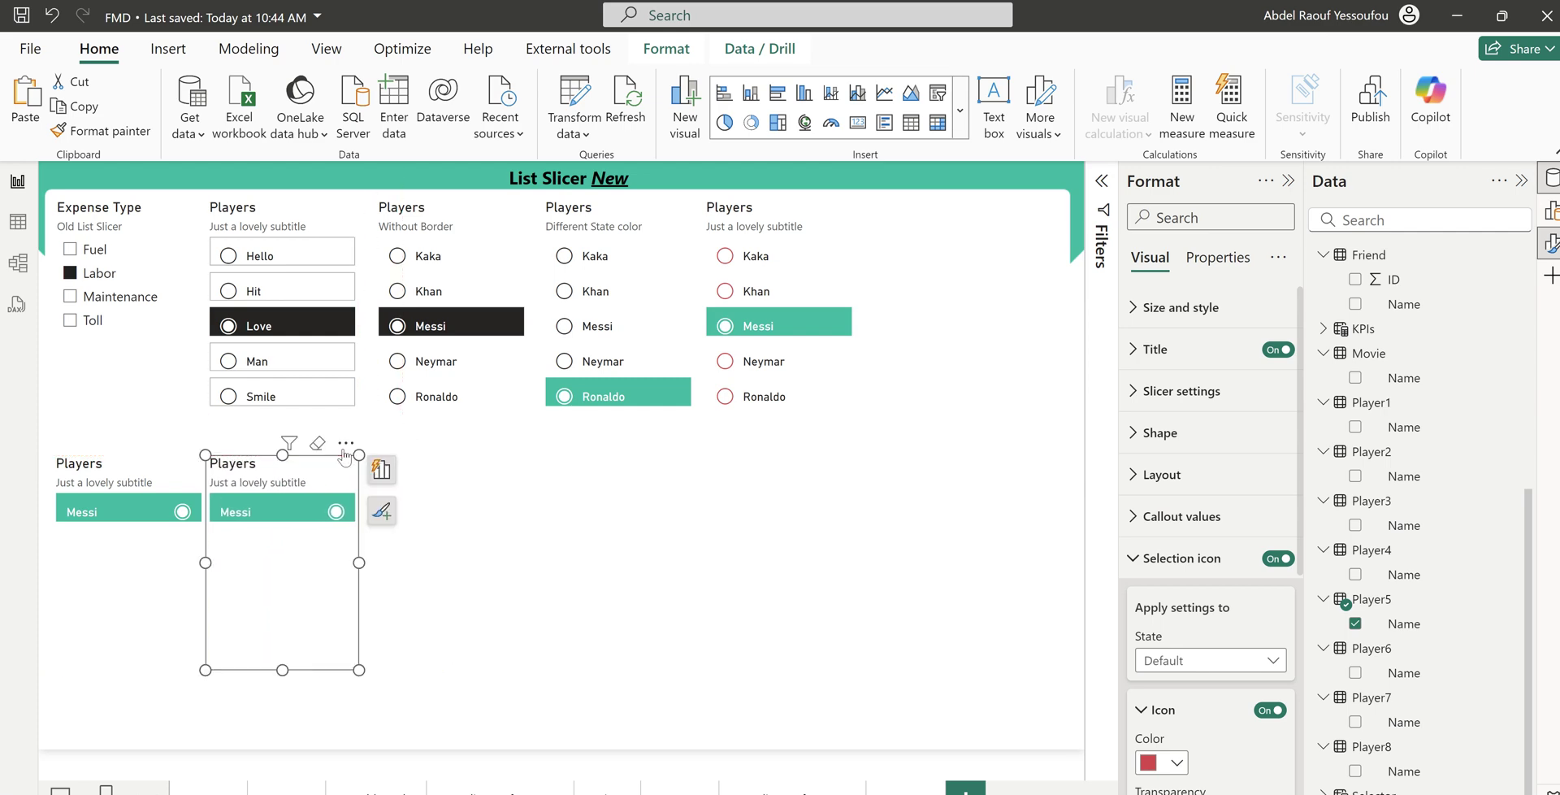
pyautogui.click(1355, 623)
pyautogui.click(1355, 673)
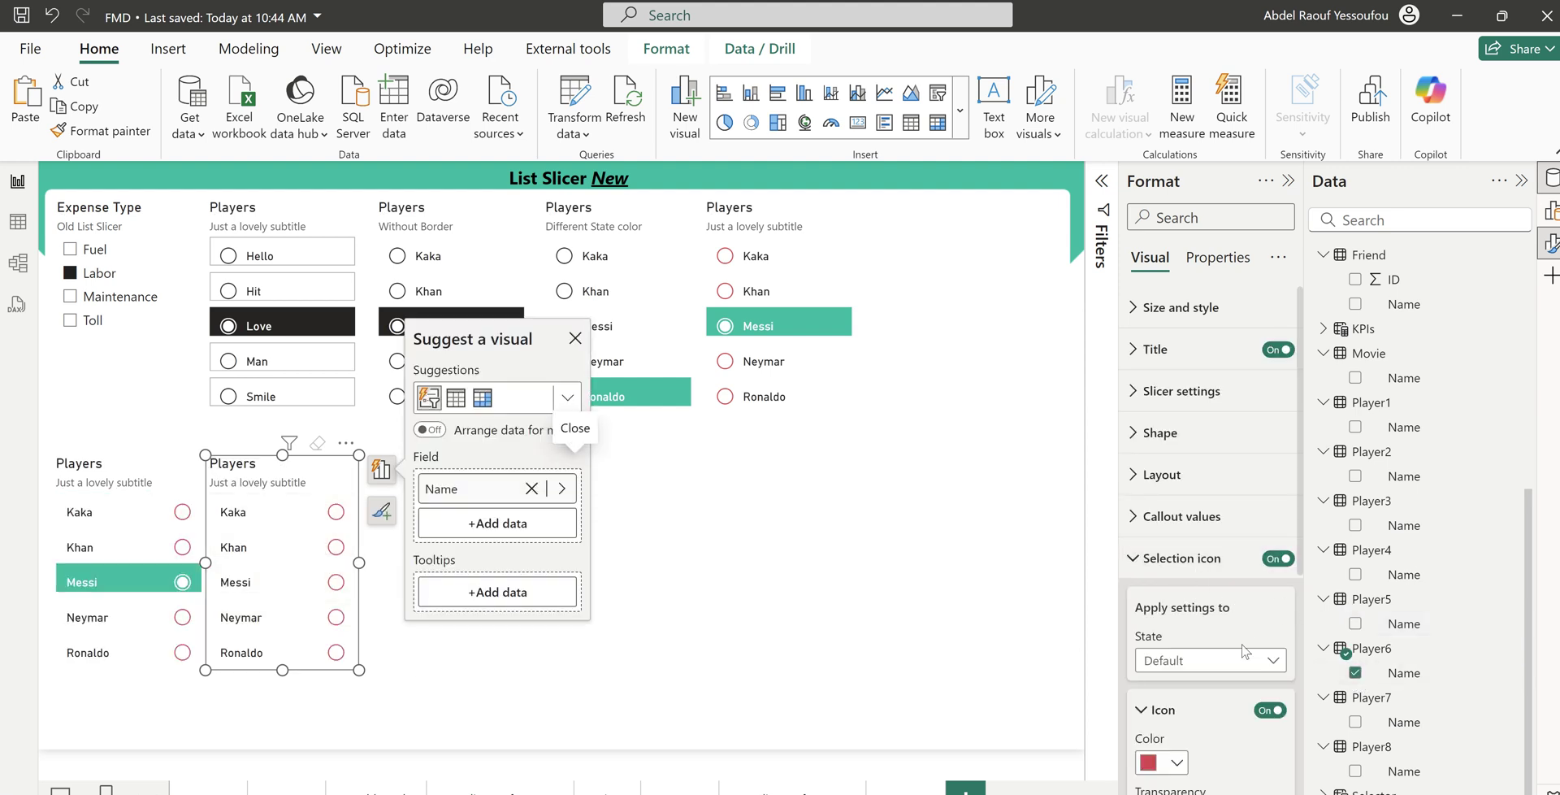
# Turn off the selection icon of the Player6 slicer
pyautogui.scroll(-5, 1225, 688)
pyautogui.scroll(2, 1225, 687)
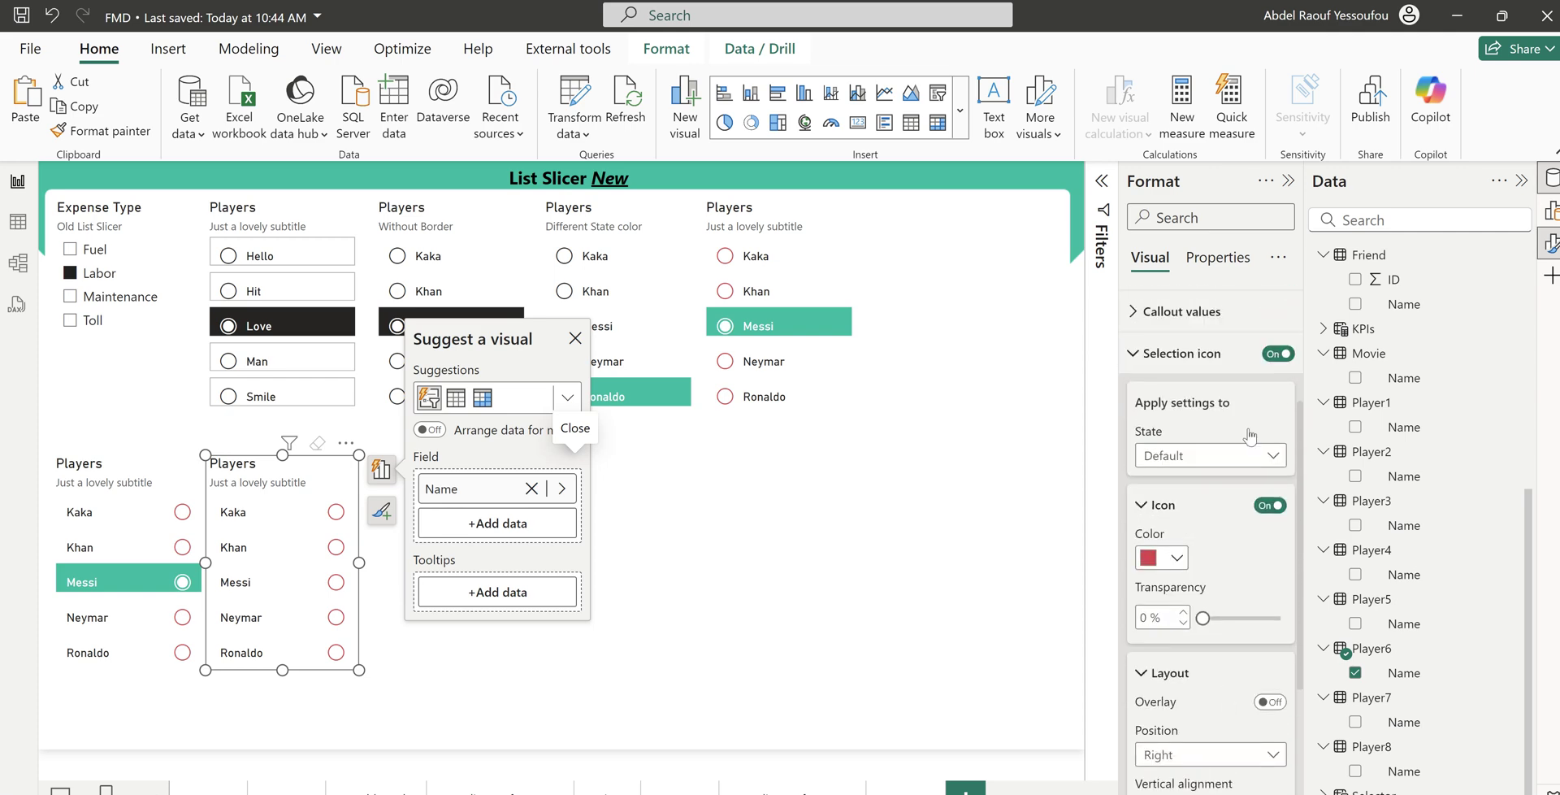
pyautogui.click(1272, 357)
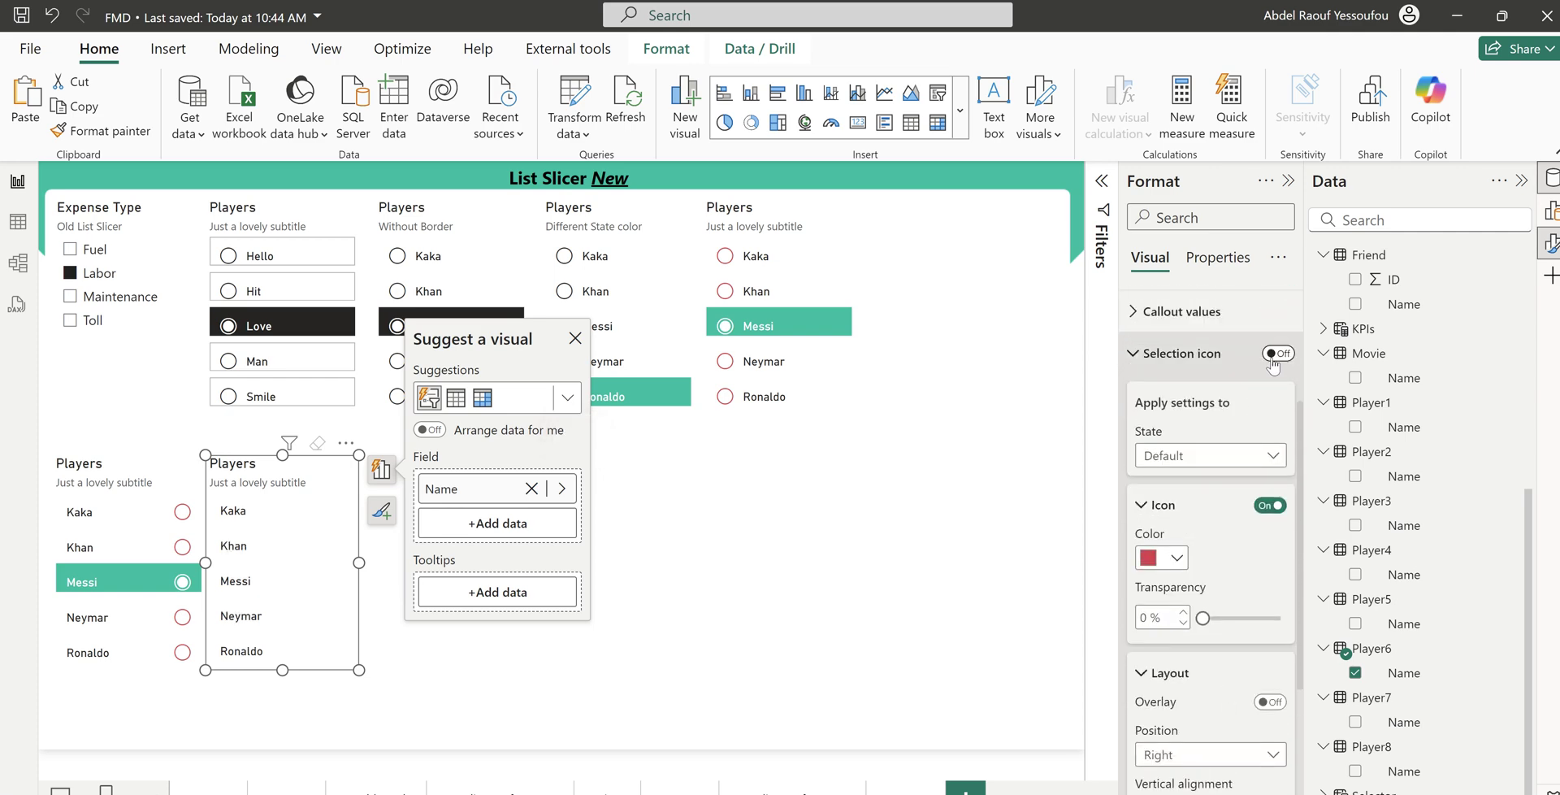
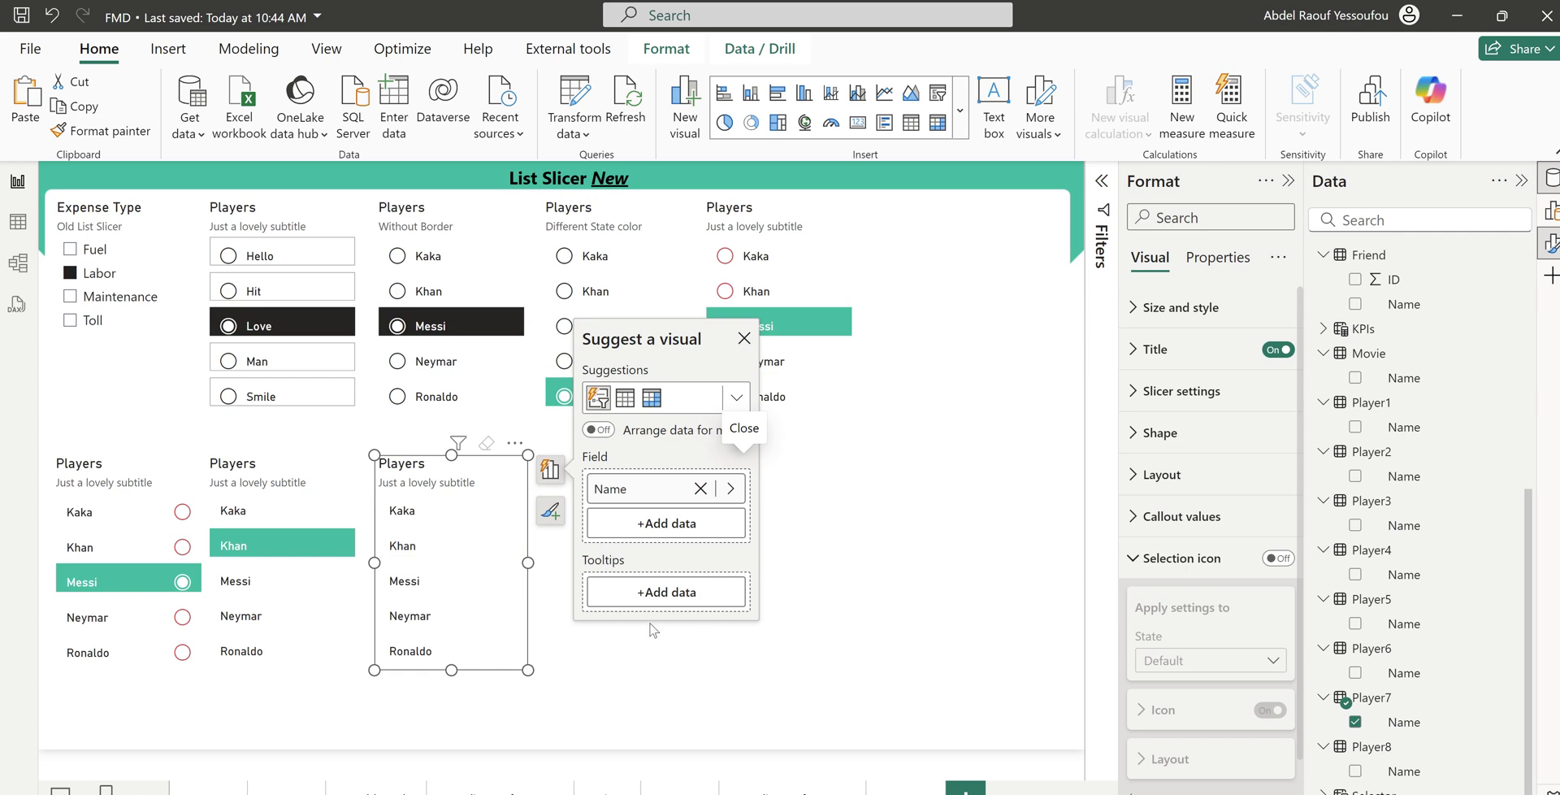
# Turn on the selection icon of the Player7 slicer, set its position to Left and choose Khan to test it
pyautogui.click(1280, 558)
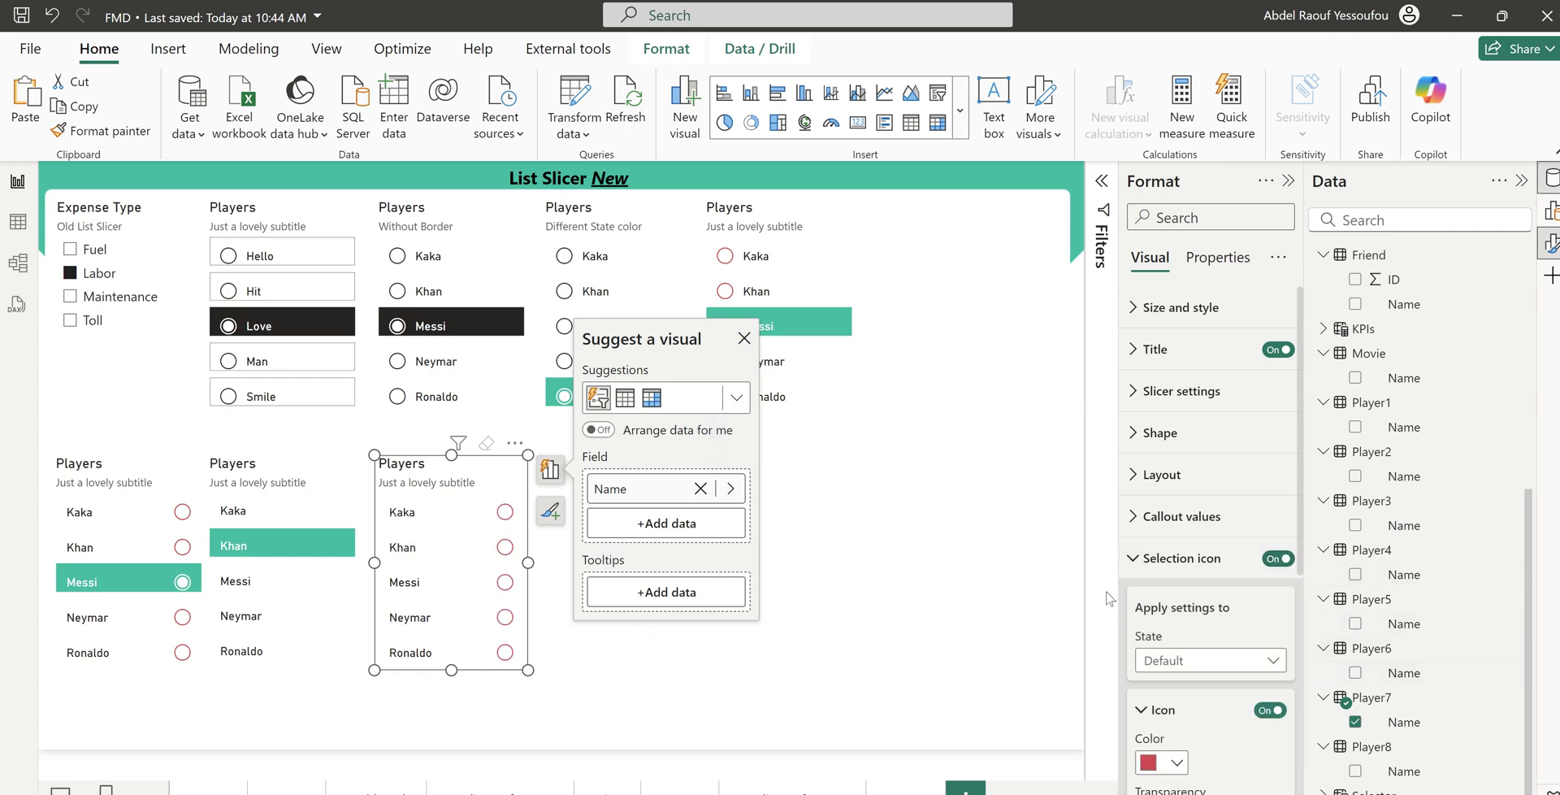
pyautogui.scroll(-4, 1219, 682)
pyautogui.click(1182, 654)
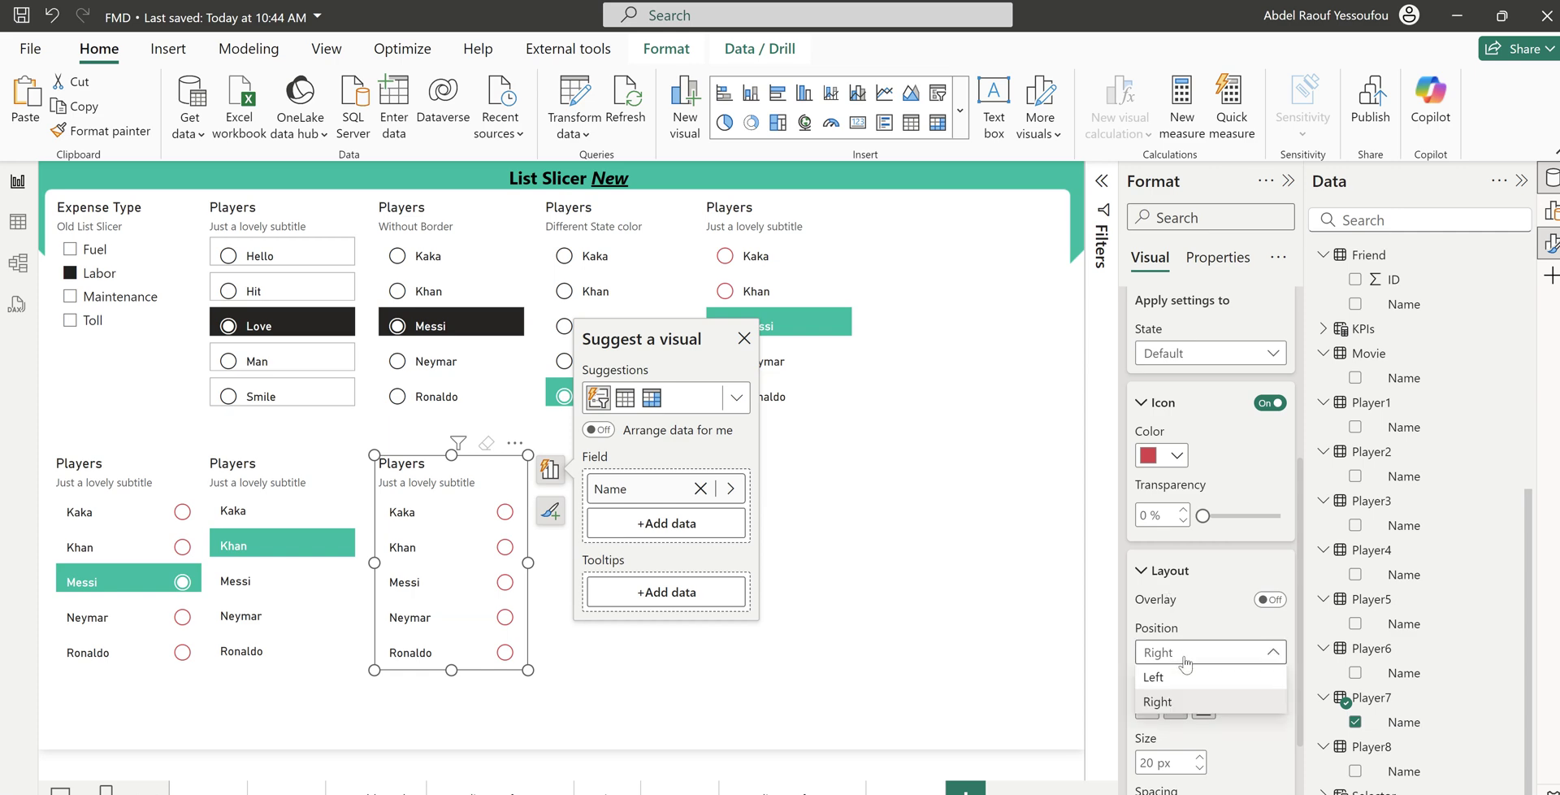
pyautogui.click(1175, 679)
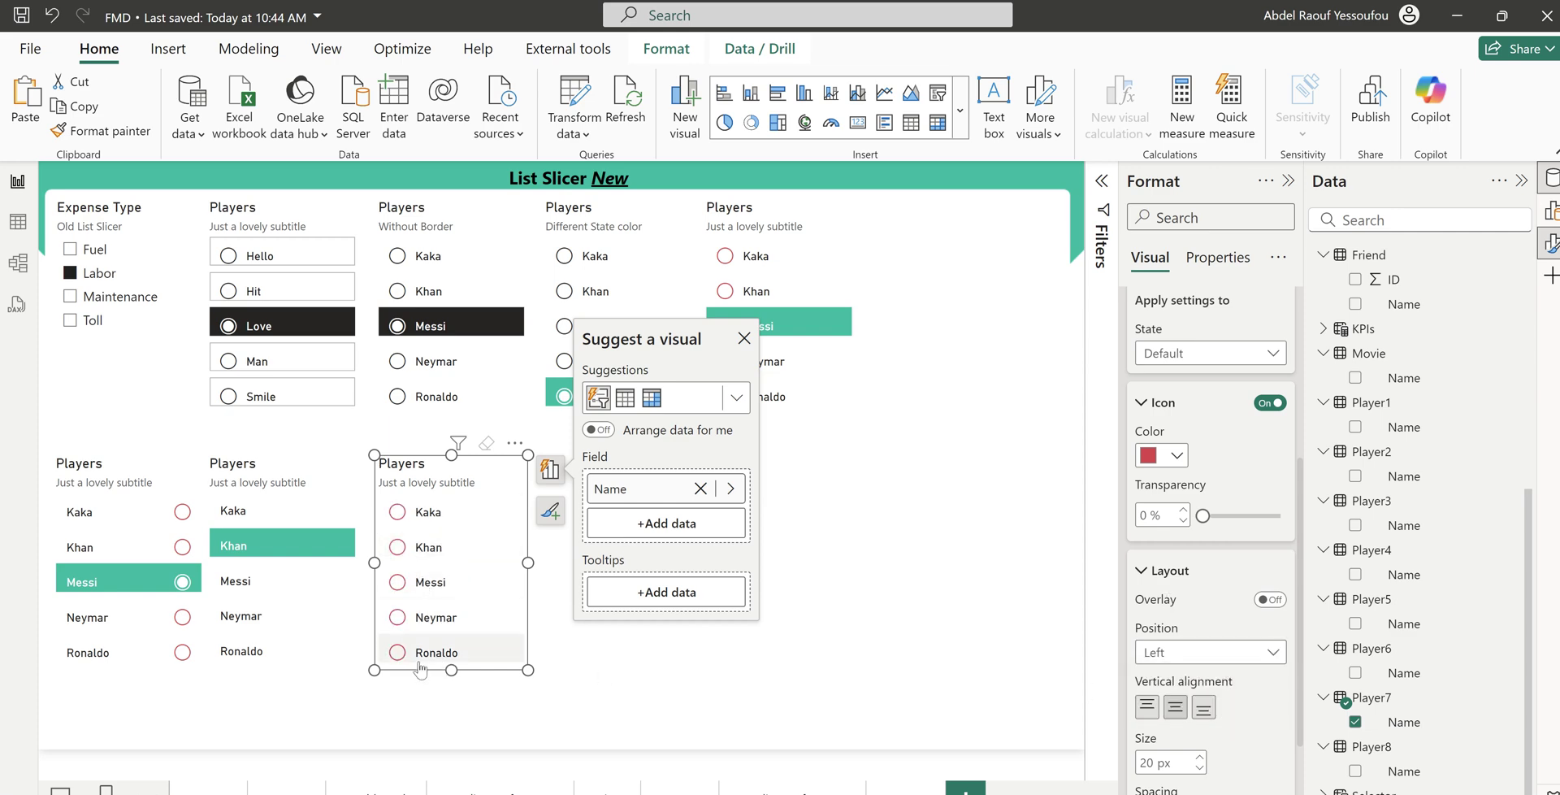
pyautogui.click(436, 555)
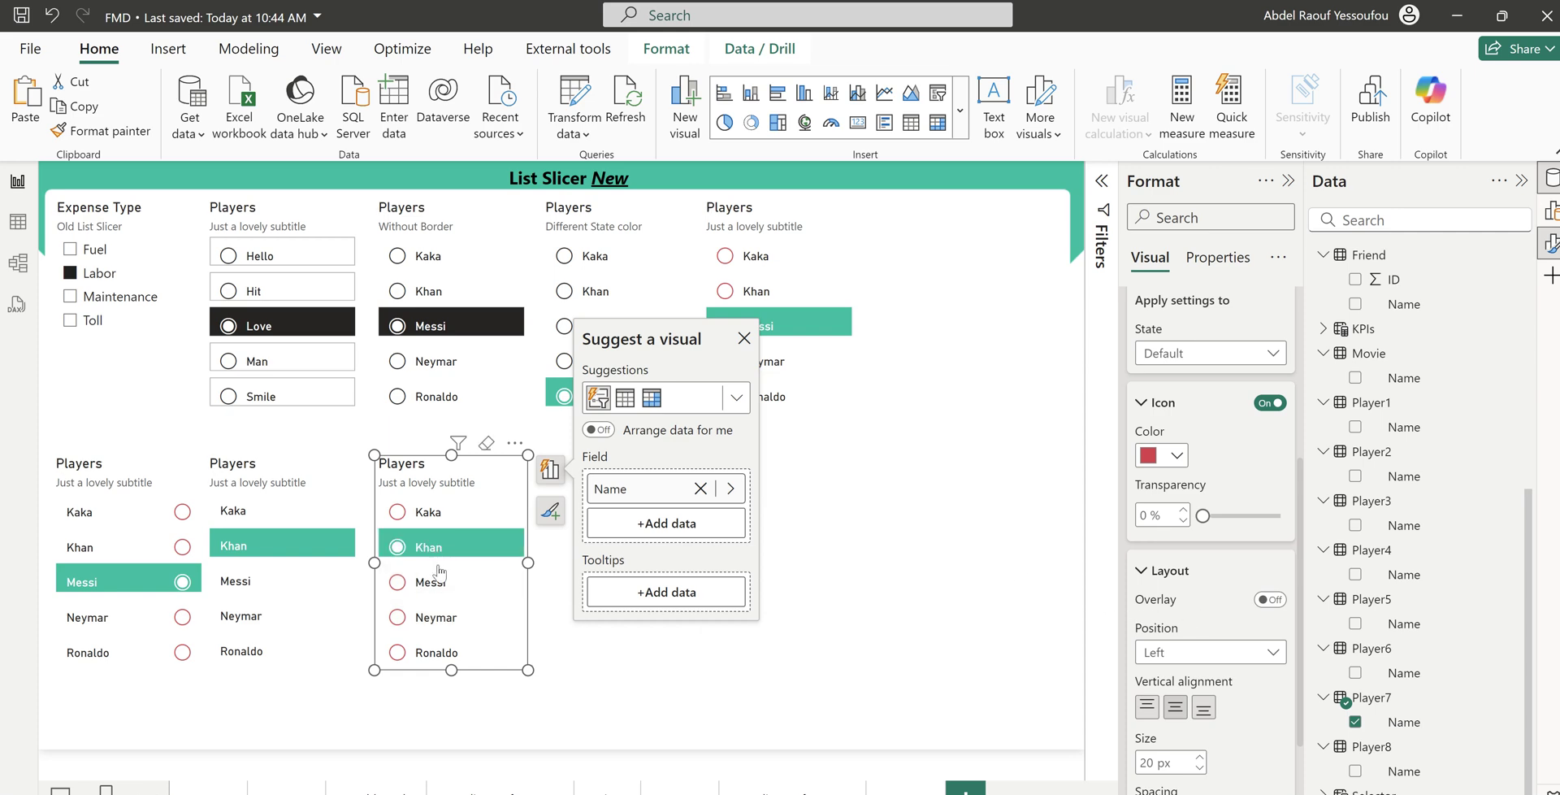
# Change the Player7 slicer's shape to Snipped tab, both top and set the size of the top snips to 10 px
pyautogui.scroll(-2, 1231, 683)
pyautogui.scroll(3, 1233, 690)
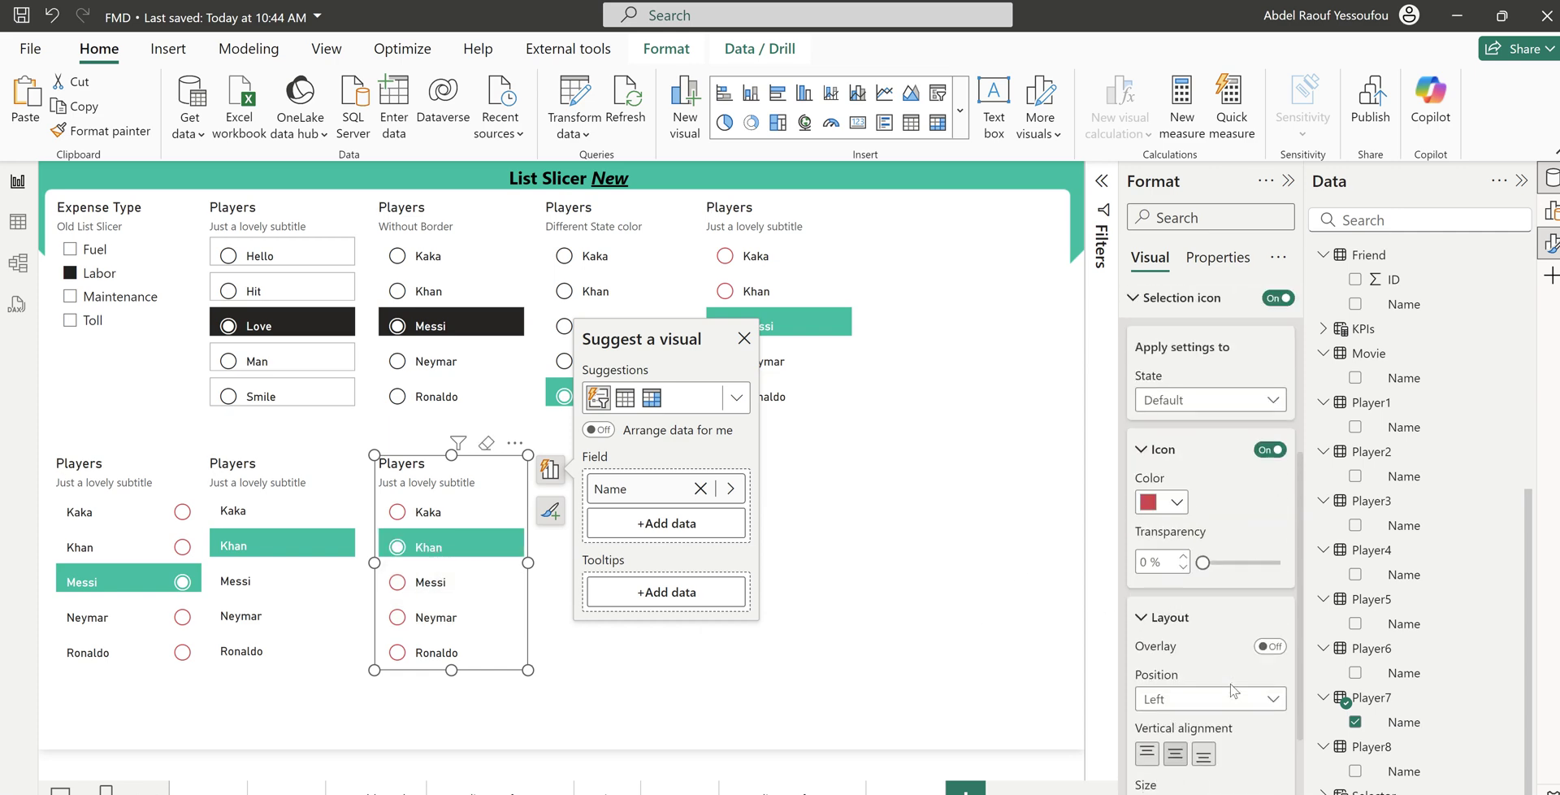
pyautogui.scroll(3, 1219, 674)
pyautogui.click(1160, 459)
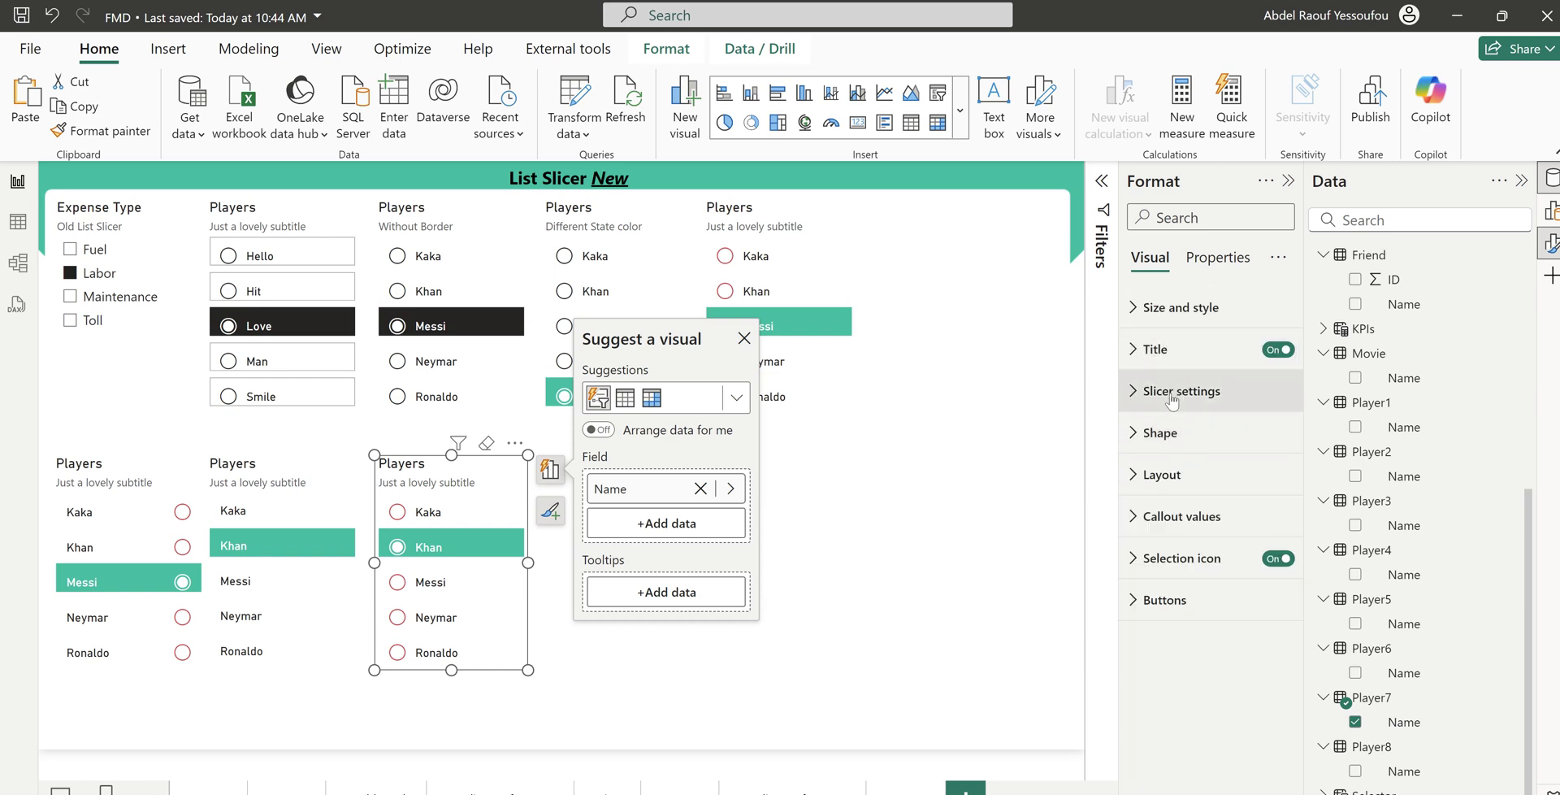
pyautogui.click(1162, 435)
pyautogui.click(1212, 538)
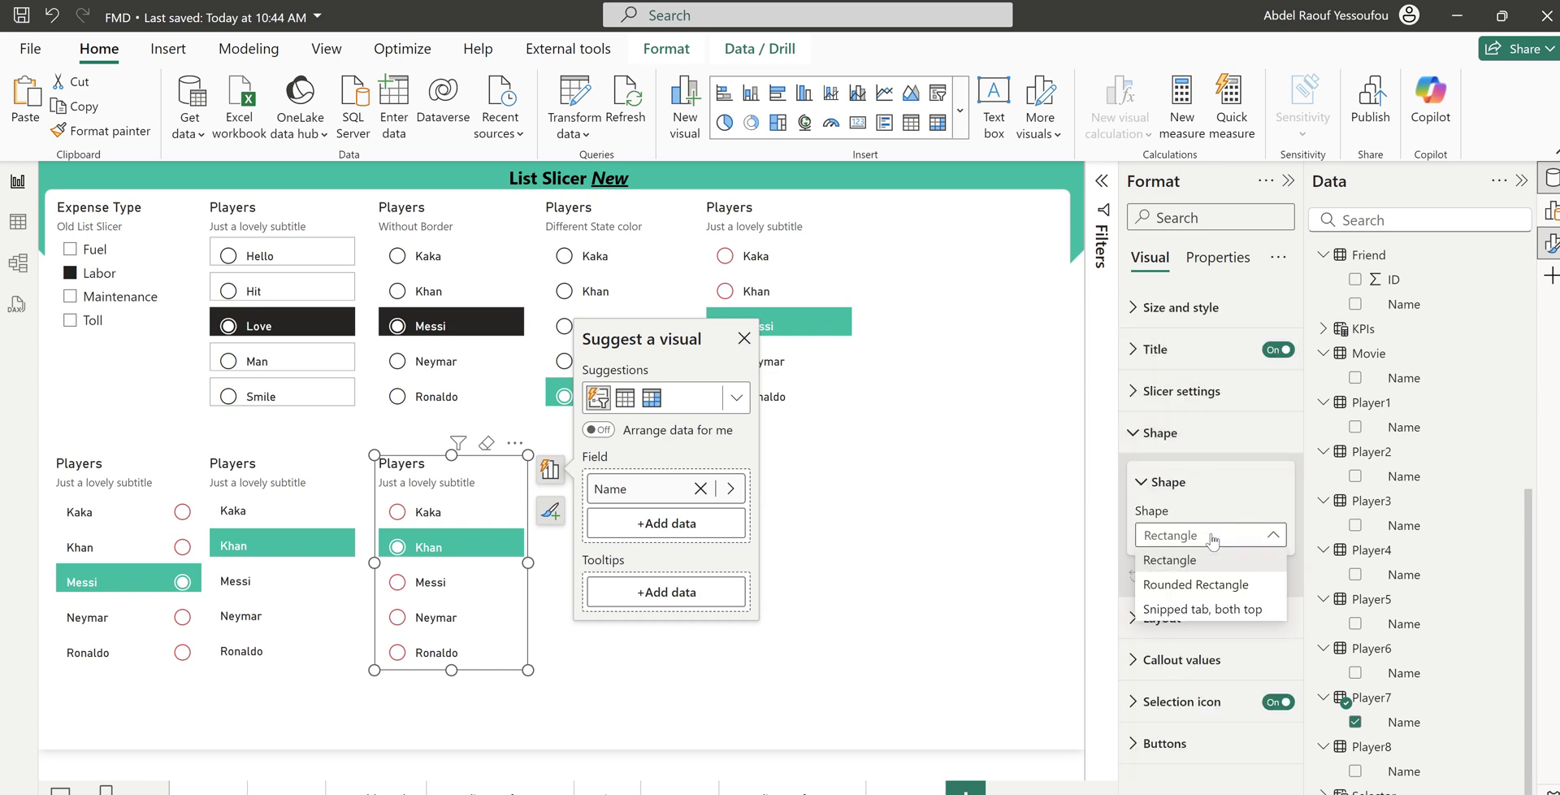
pyautogui.click(1197, 586)
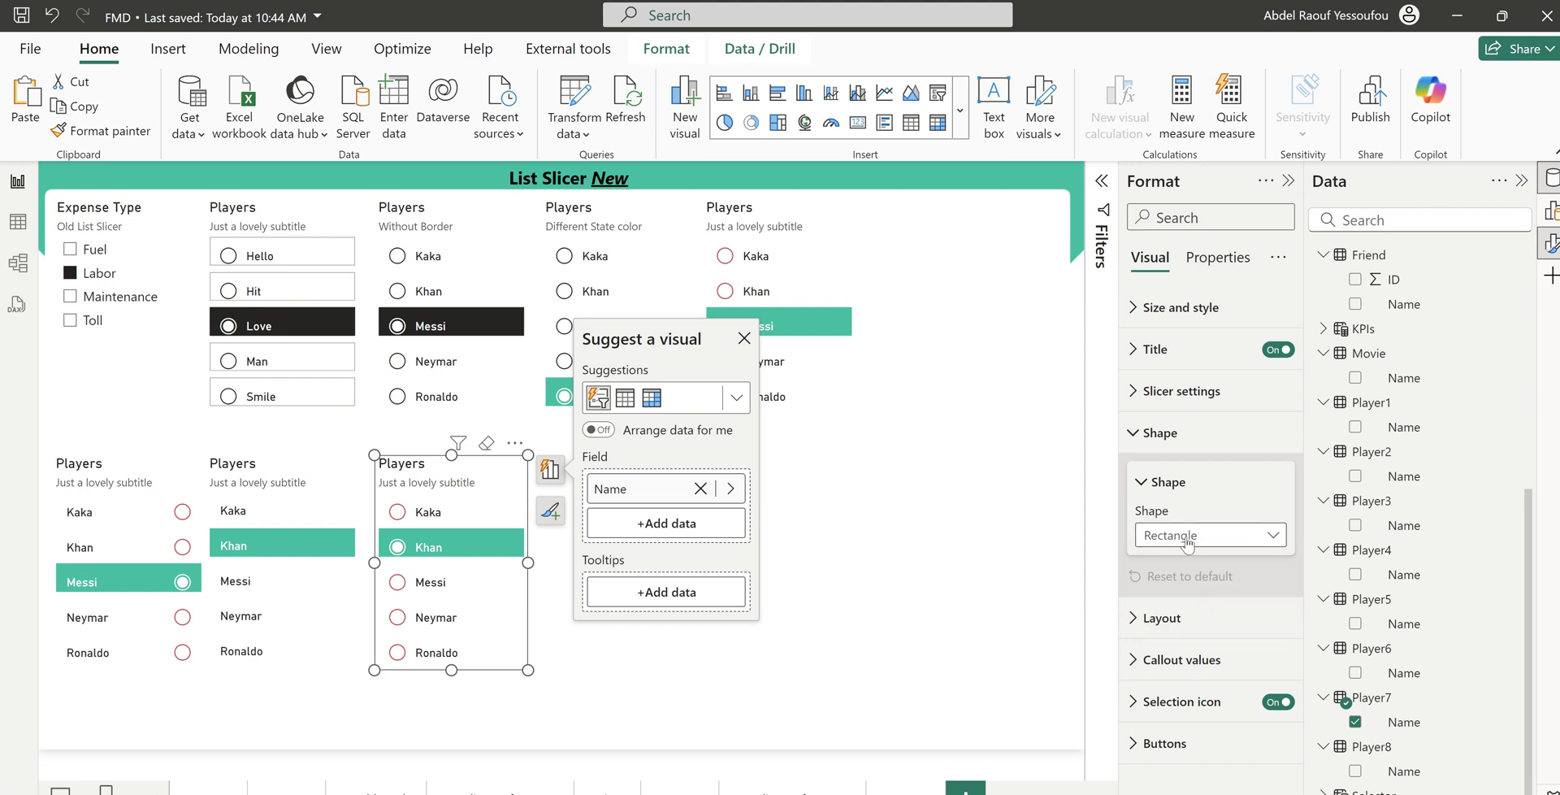
pyautogui.click(1188, 538)
pyautogui.click(1196, 615)
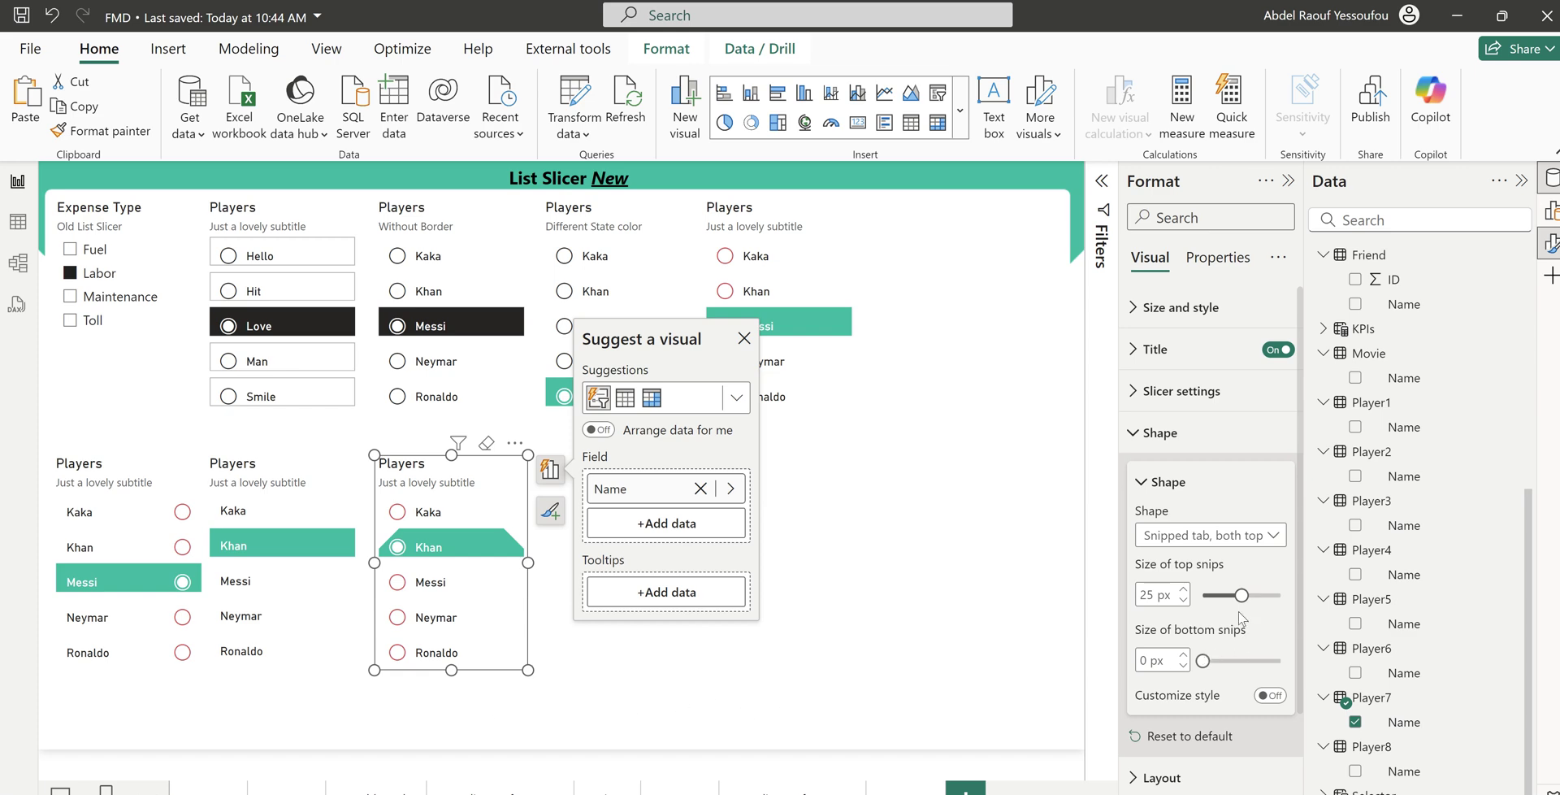
pyautogui.moveTo(1241, 596); pyautogui.dragTo(1219, 601)
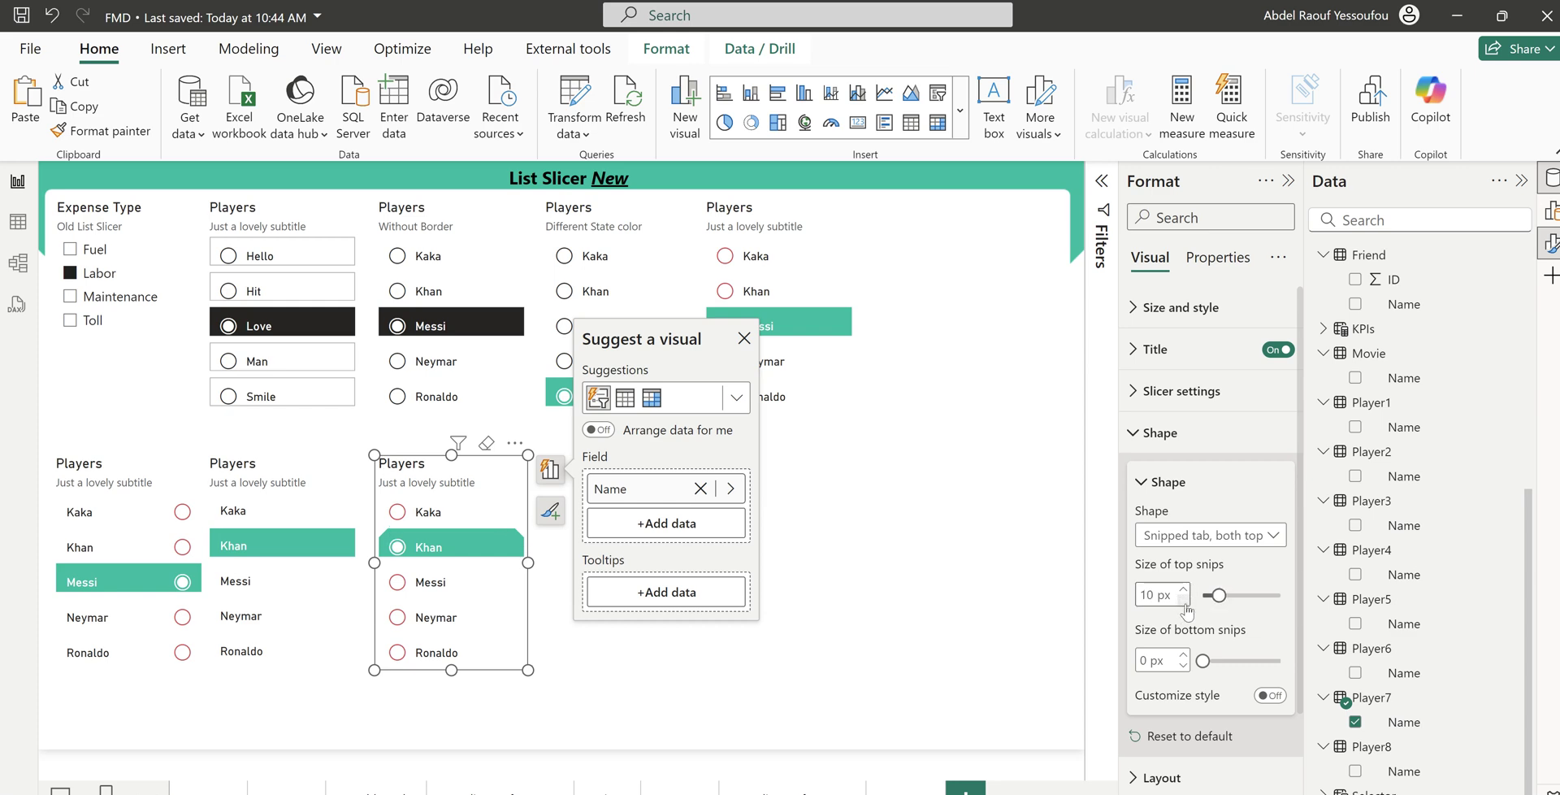
pyautogui.press('Down')
# Test the snipped shape by selecting Messi, Neymar and Ronaldo in the Player7 slicer
pyautogui.click(421, 585)
pyautogui.click(428, 621)
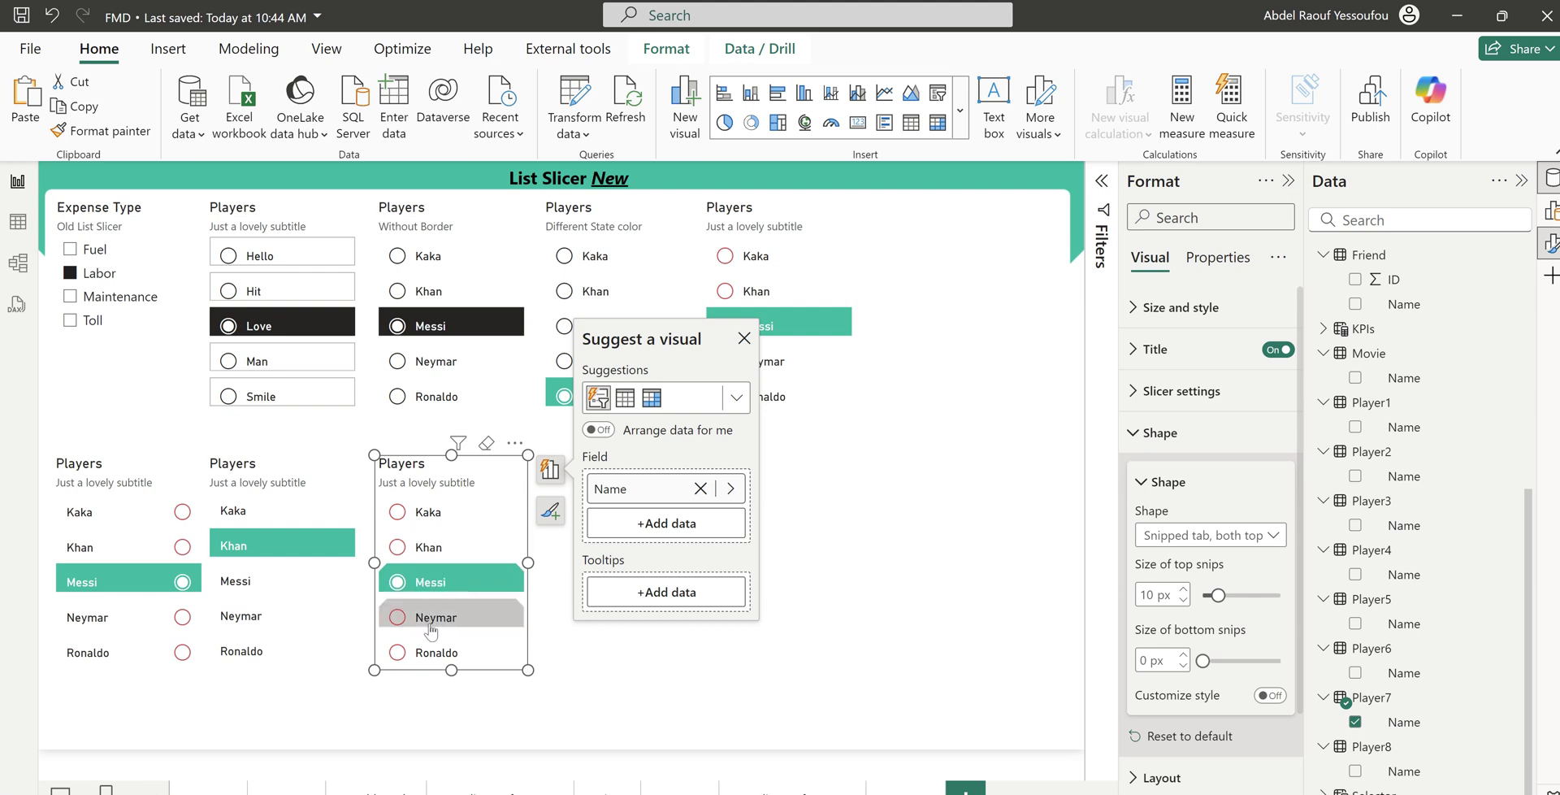
pyautogui.keyDown('ctrl'); pyautogui.click(451, 665); pyautogui.keyUp('ctrl')
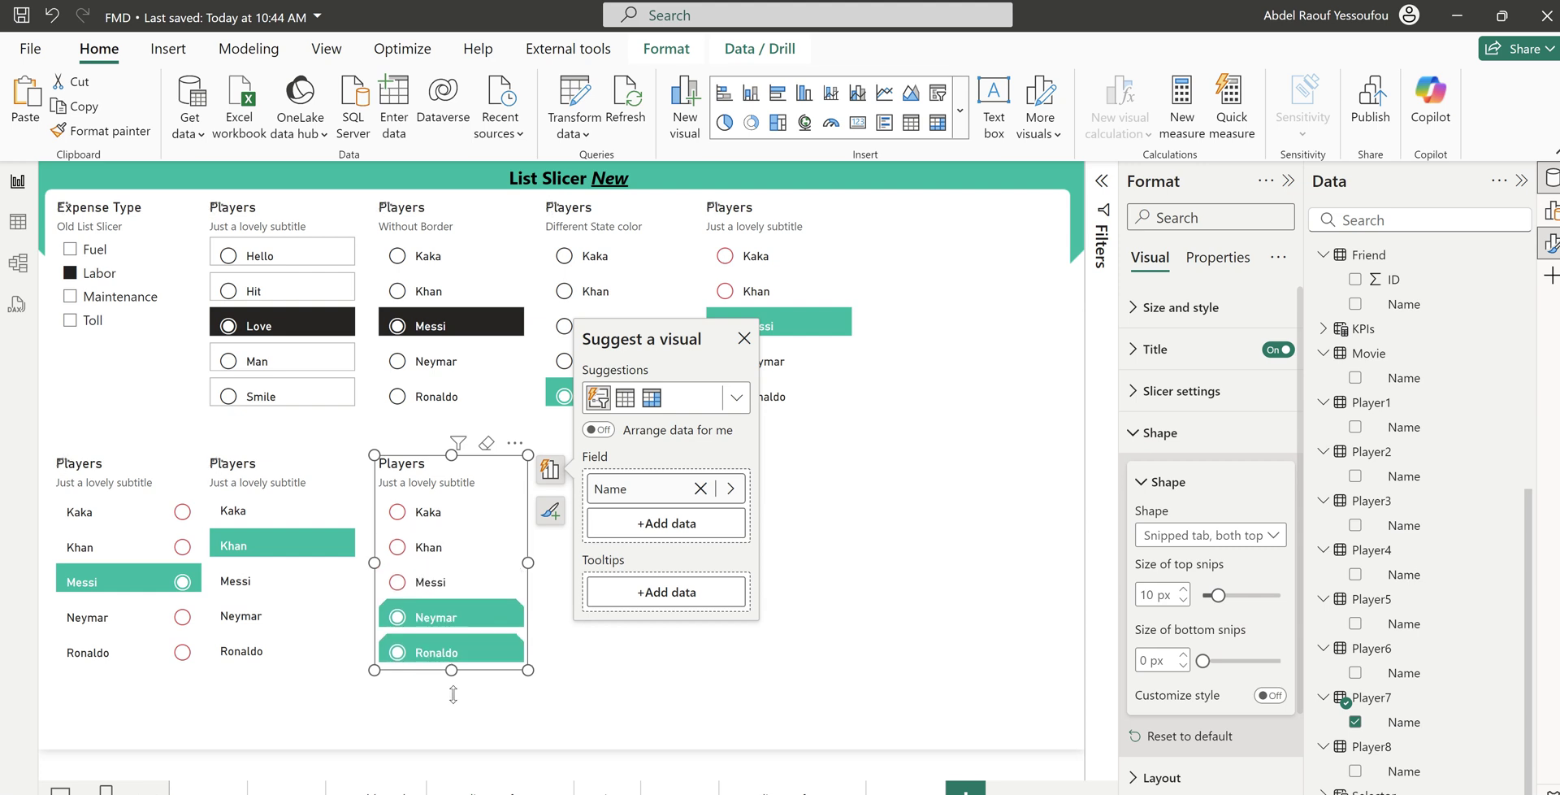
# Stretch the Player7, Player6 and Player5 slicers downward to the same greater height
pyautogui.moveTo(453, 695); pyautogui.dragTo(457, 706)
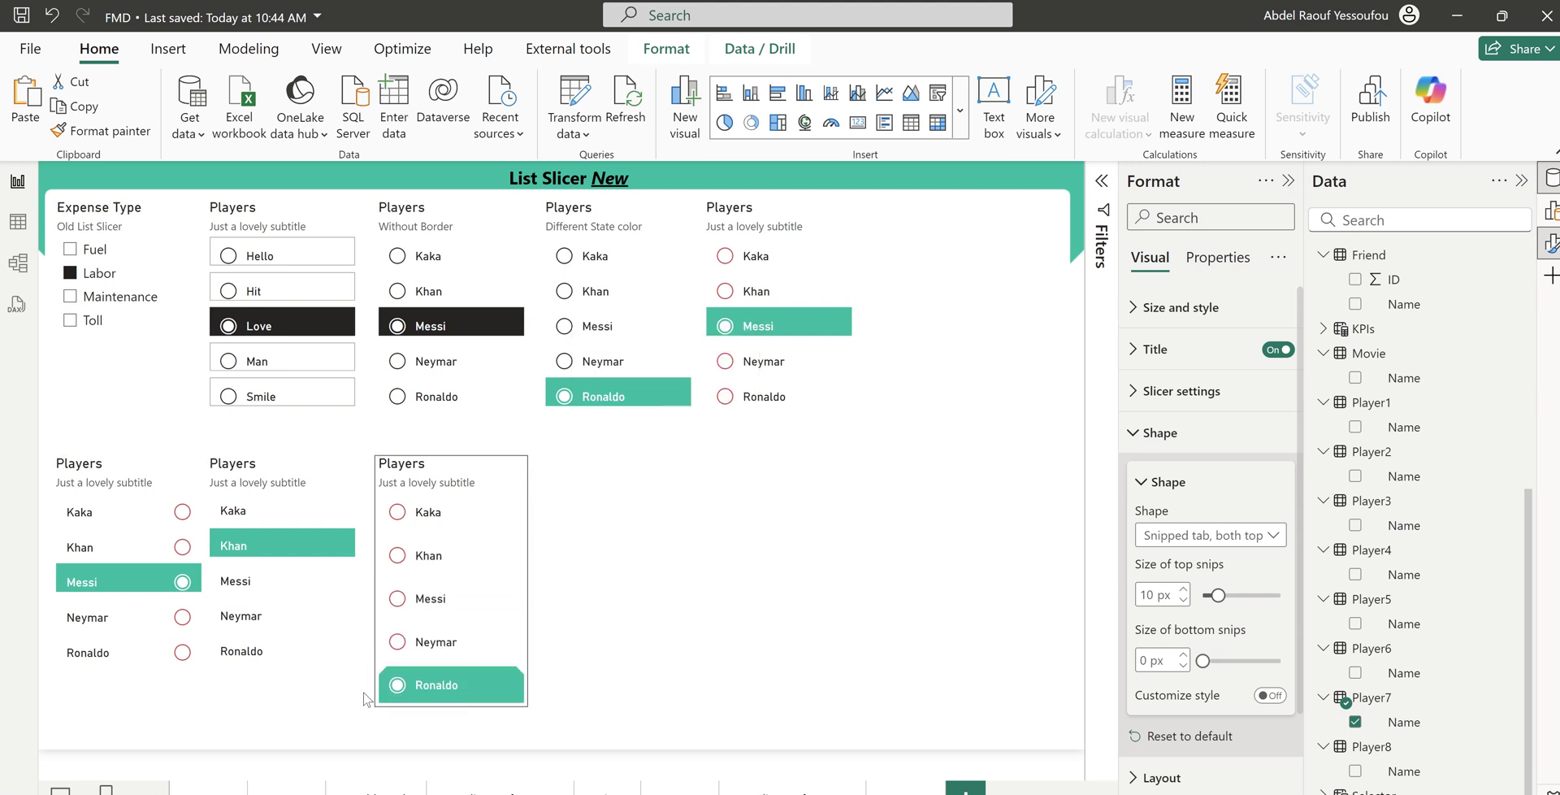
pyautogui.click(260, 677)
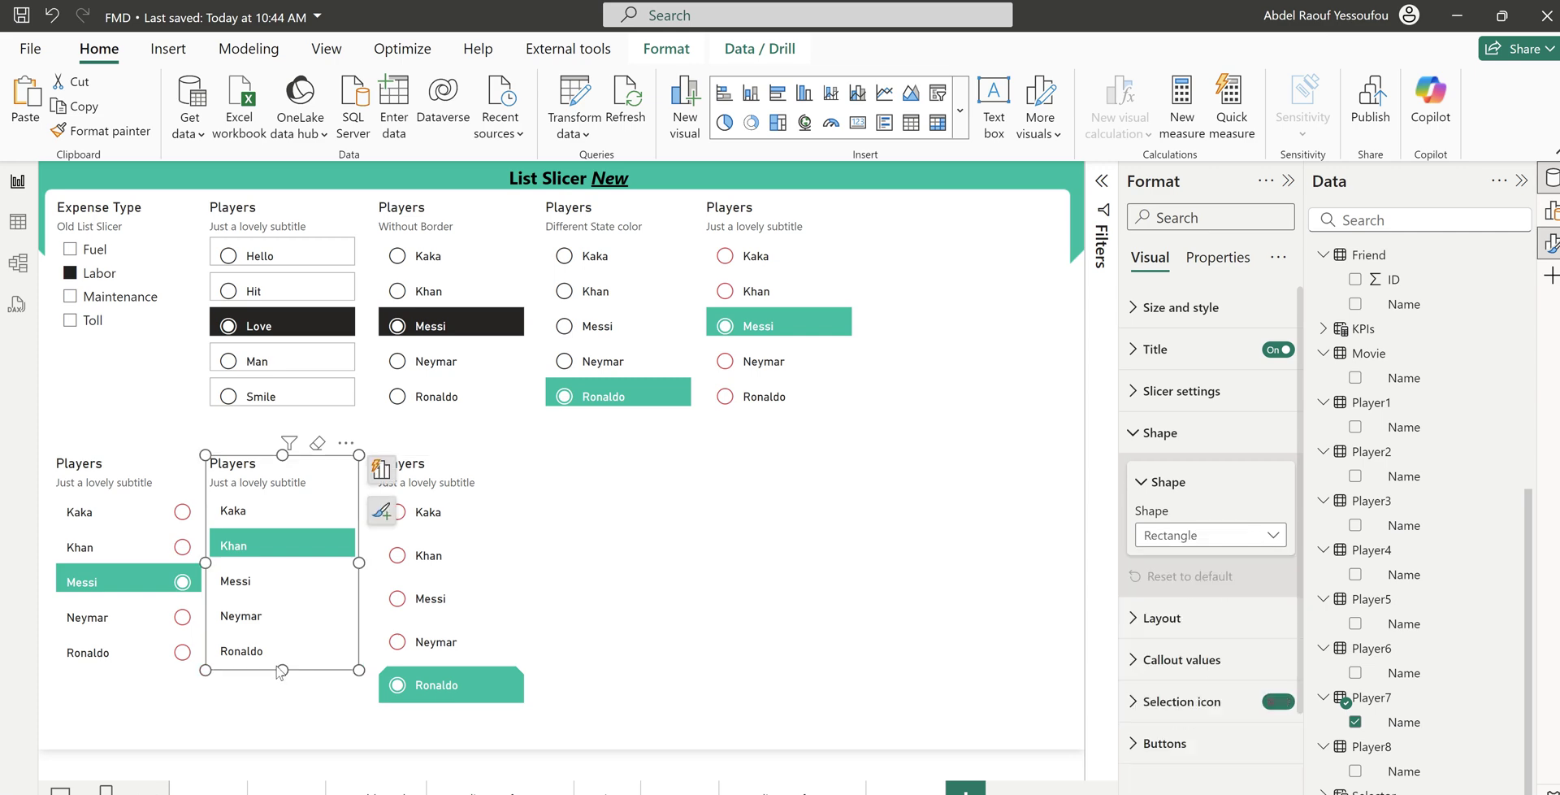
pyautogui.moveTo(282, 671); pyautogui.dragTo(299, 708)
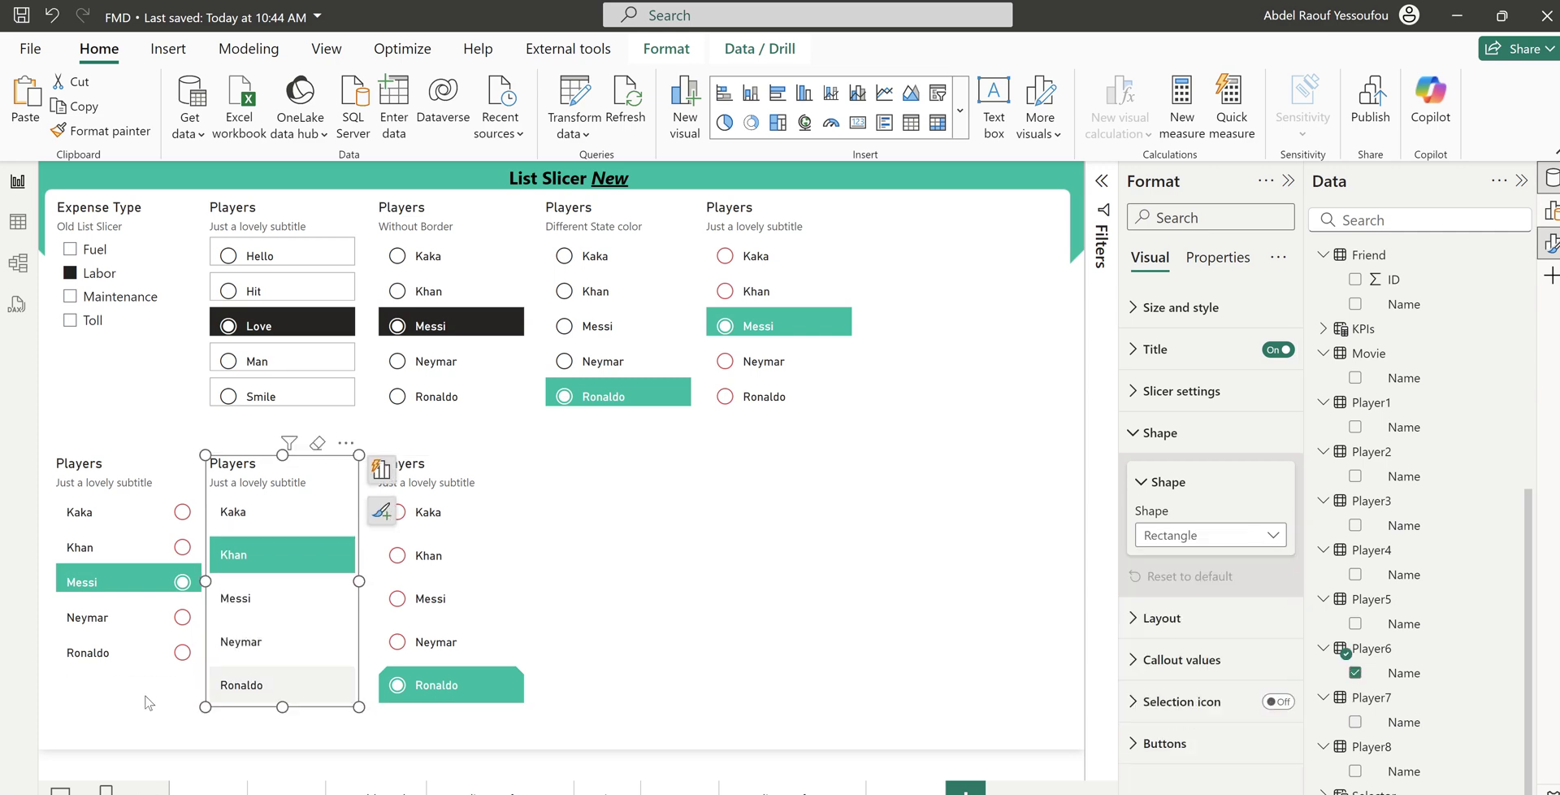
pyautogui.click(122, 669)
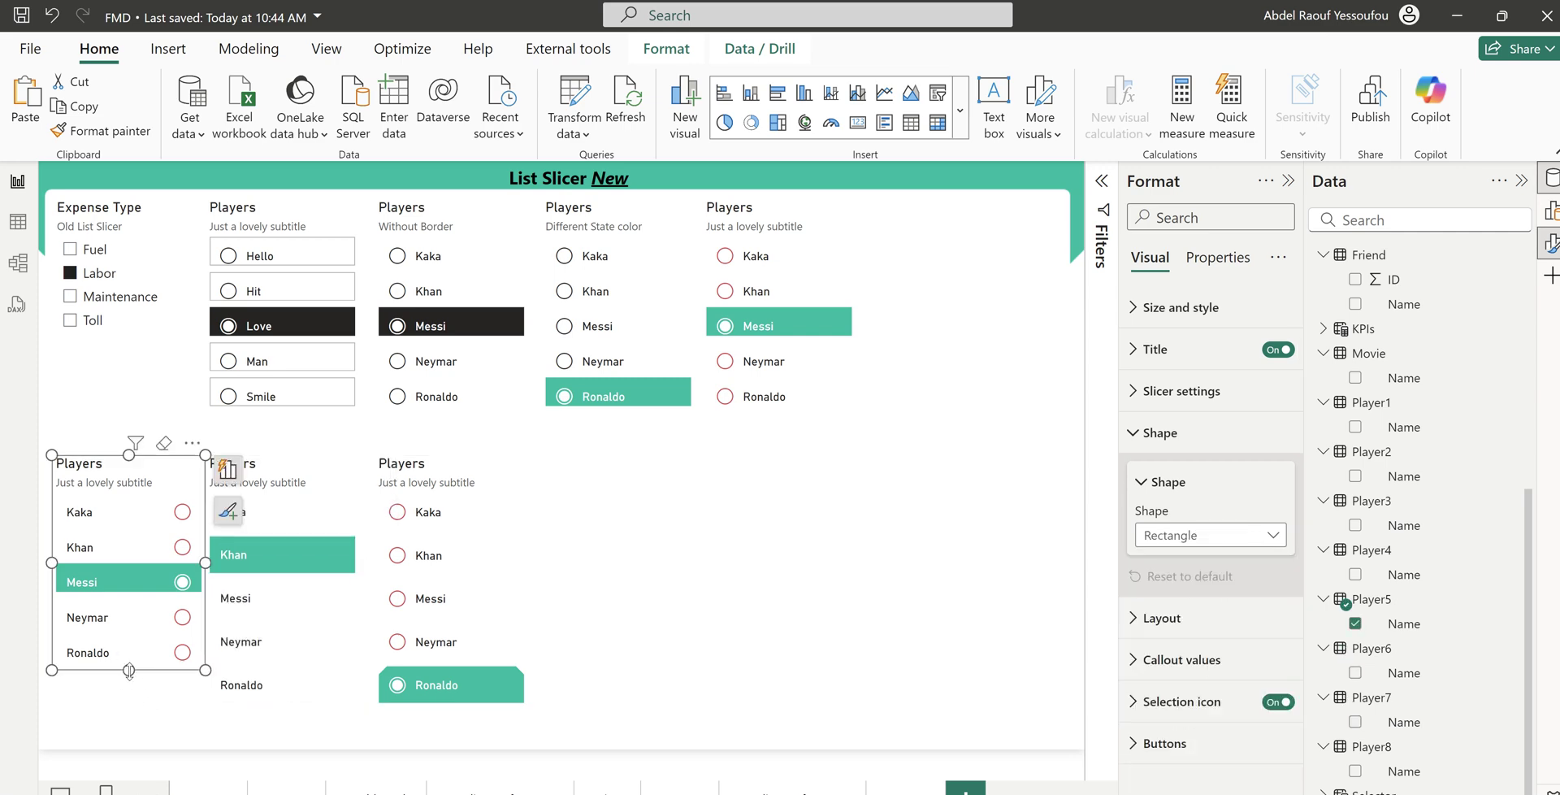
pyautogui.moveTo(122, 669); pyautogui.dragTo(146, 709)
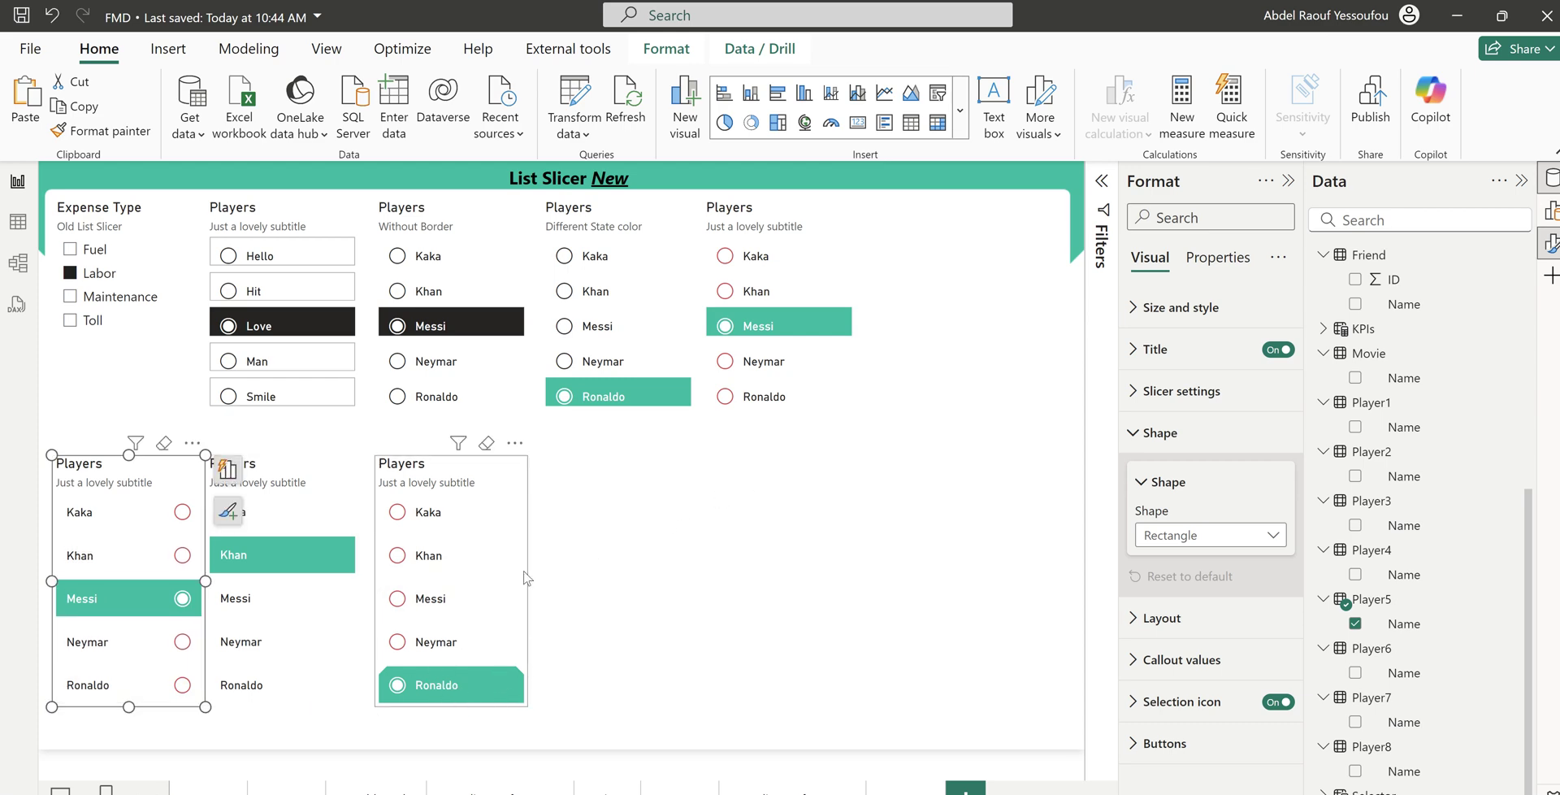
# Duplicate the Player7 slicer, place the copy beside it and replace its field with Name from the Player8 table
pyautogui.click(524, 485)
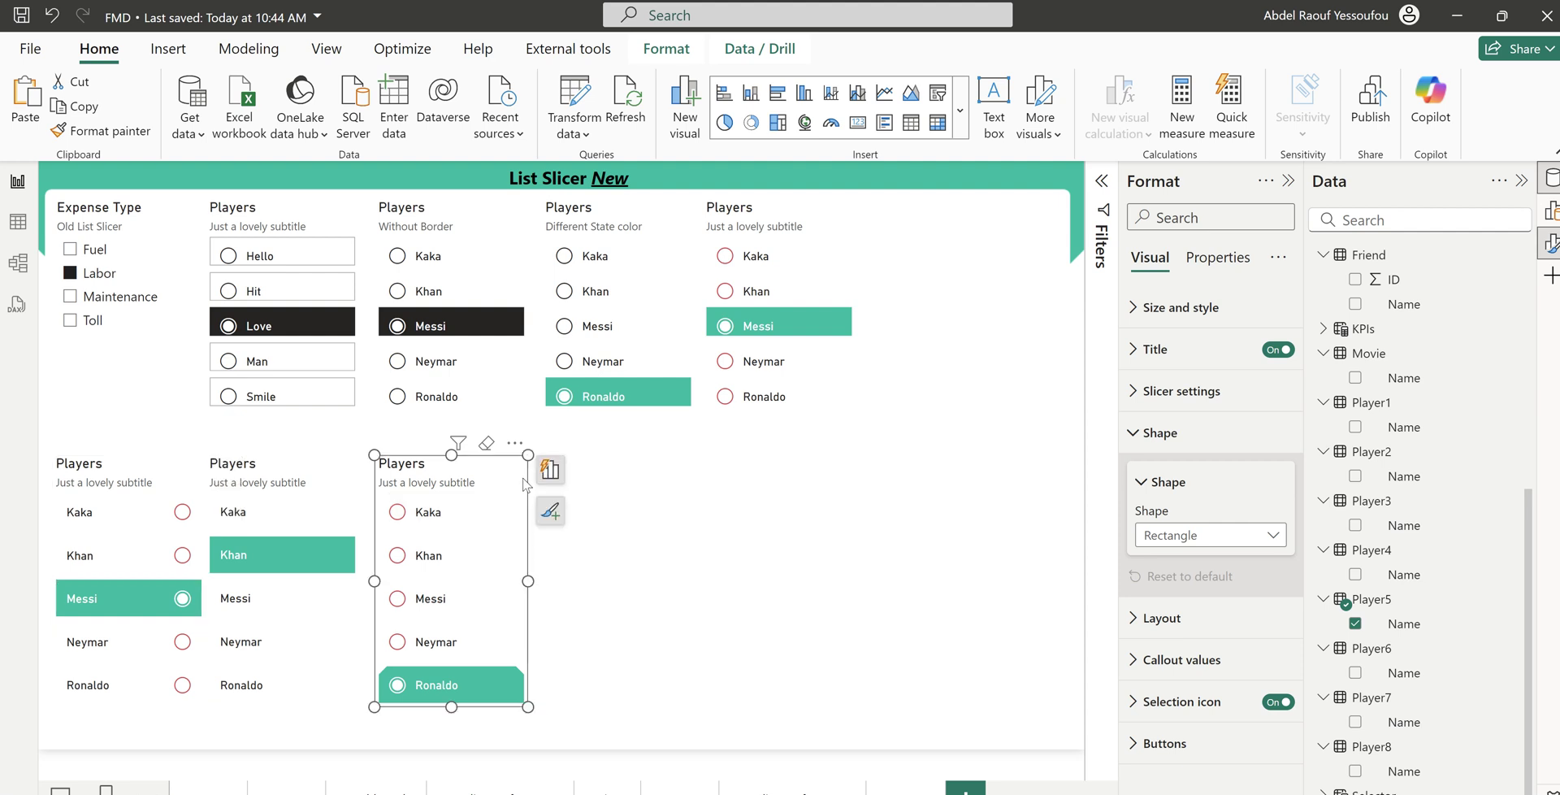
pyautogui.click(669, 532)
pyautogui.click(447, 455)
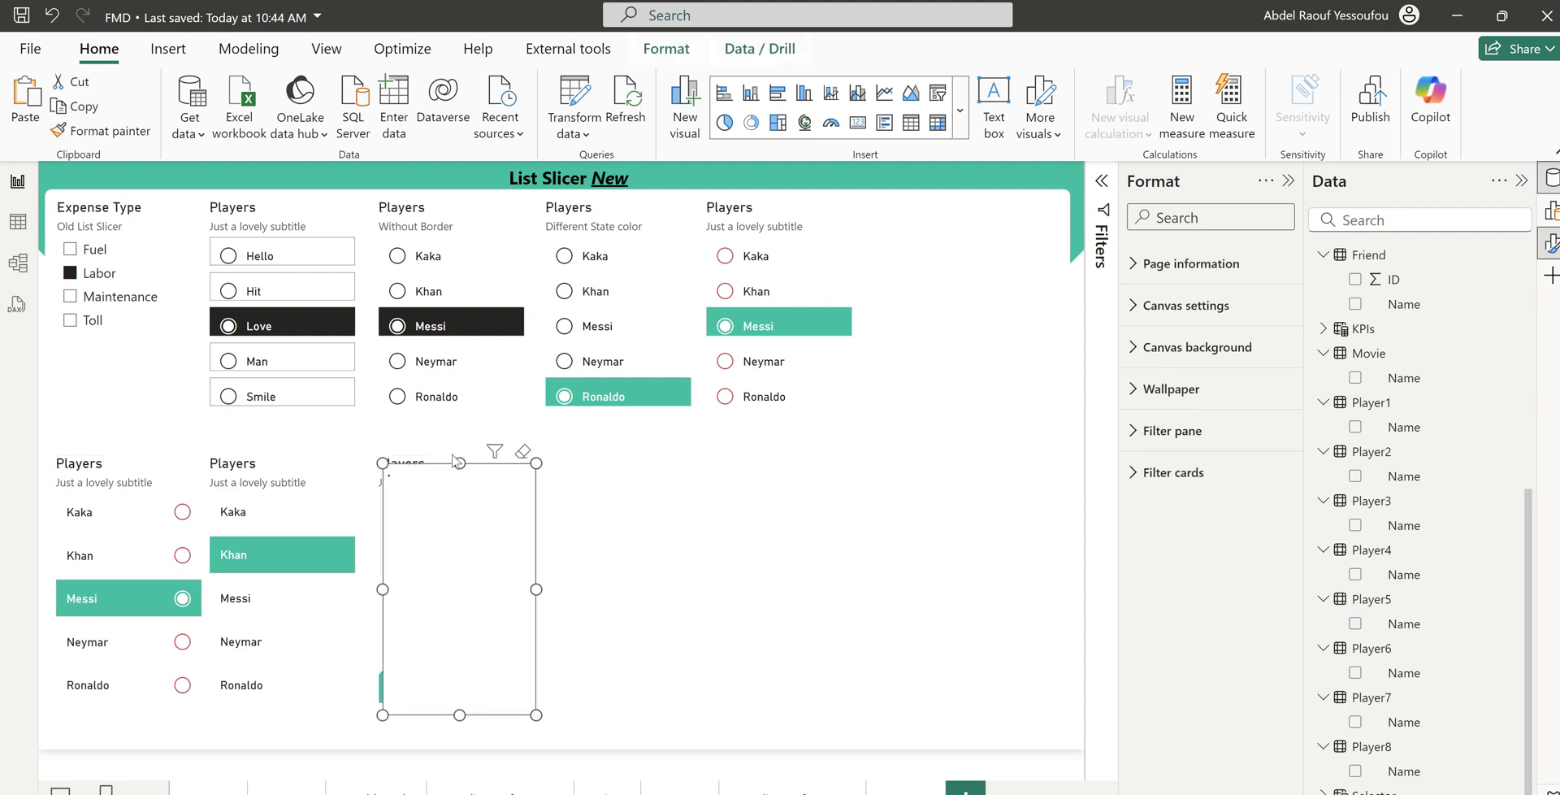
pyautogui.moveTo(524, 459); pyautogui.dragTo(681, 452)
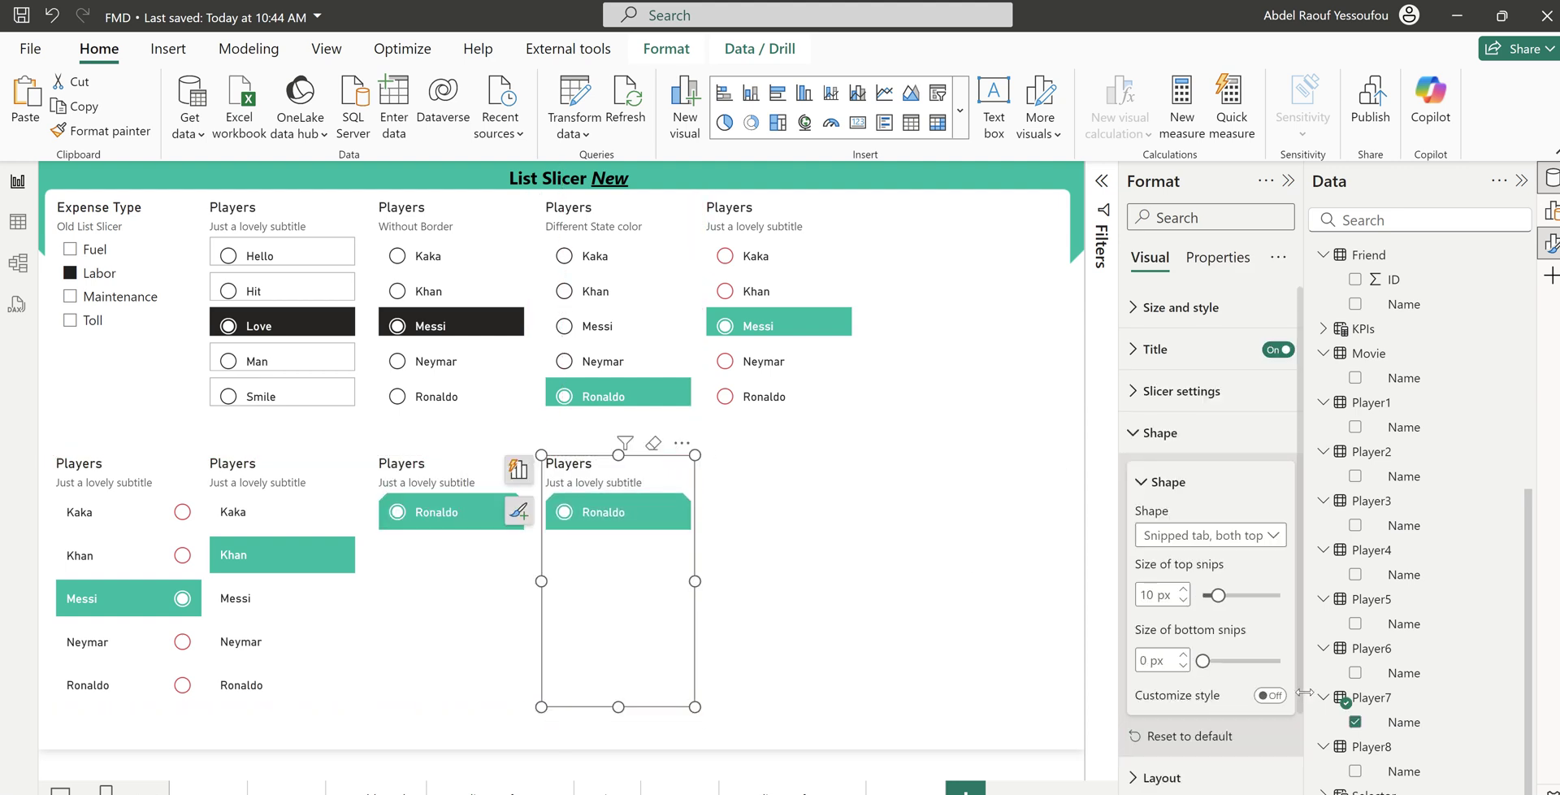
pyautogui.click(1355, 721)
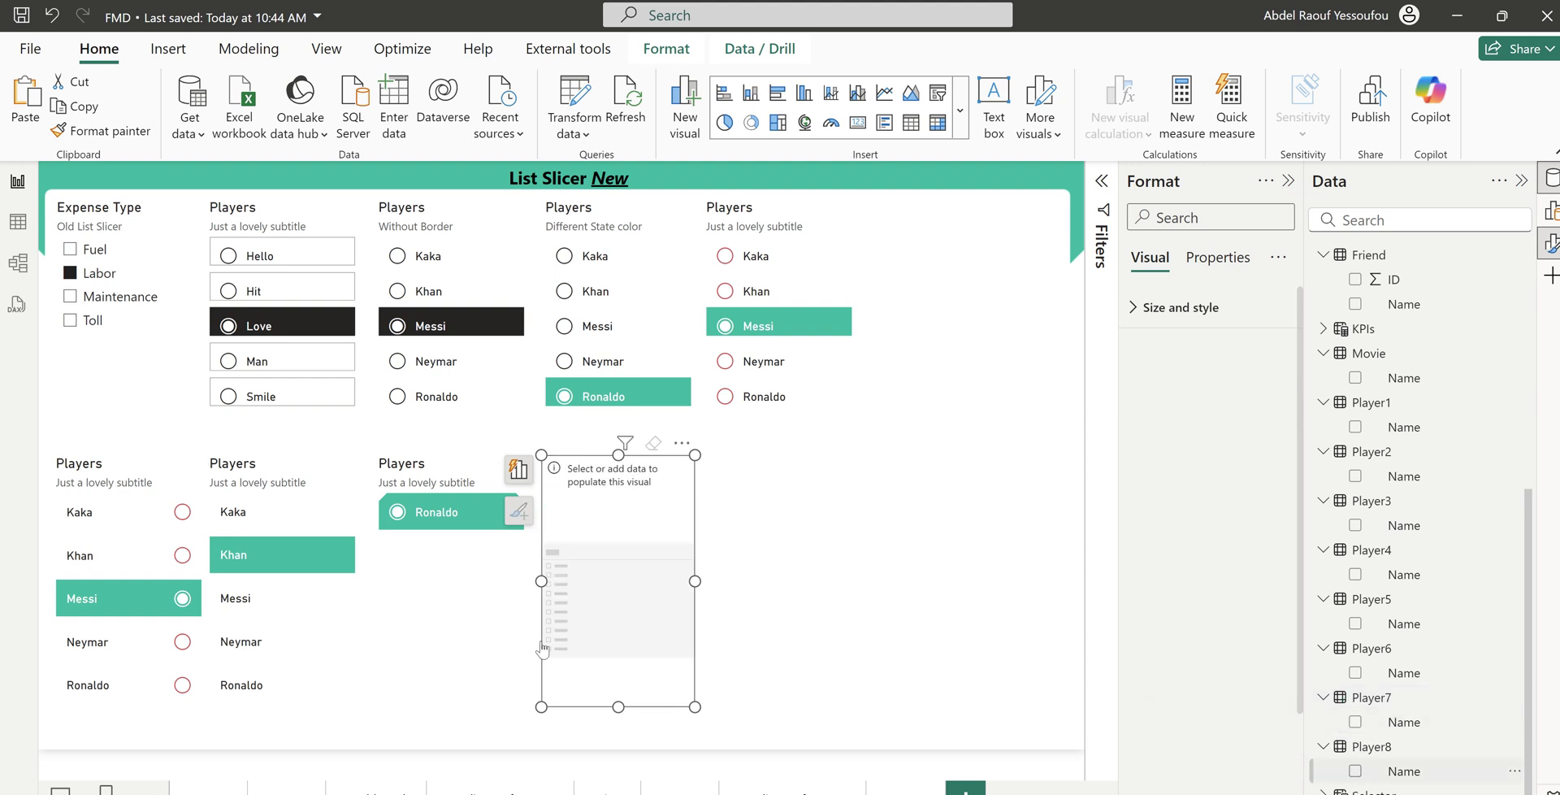
pyautogui.moveTo(543, 647); pyautogui.dragTo(544, 642)
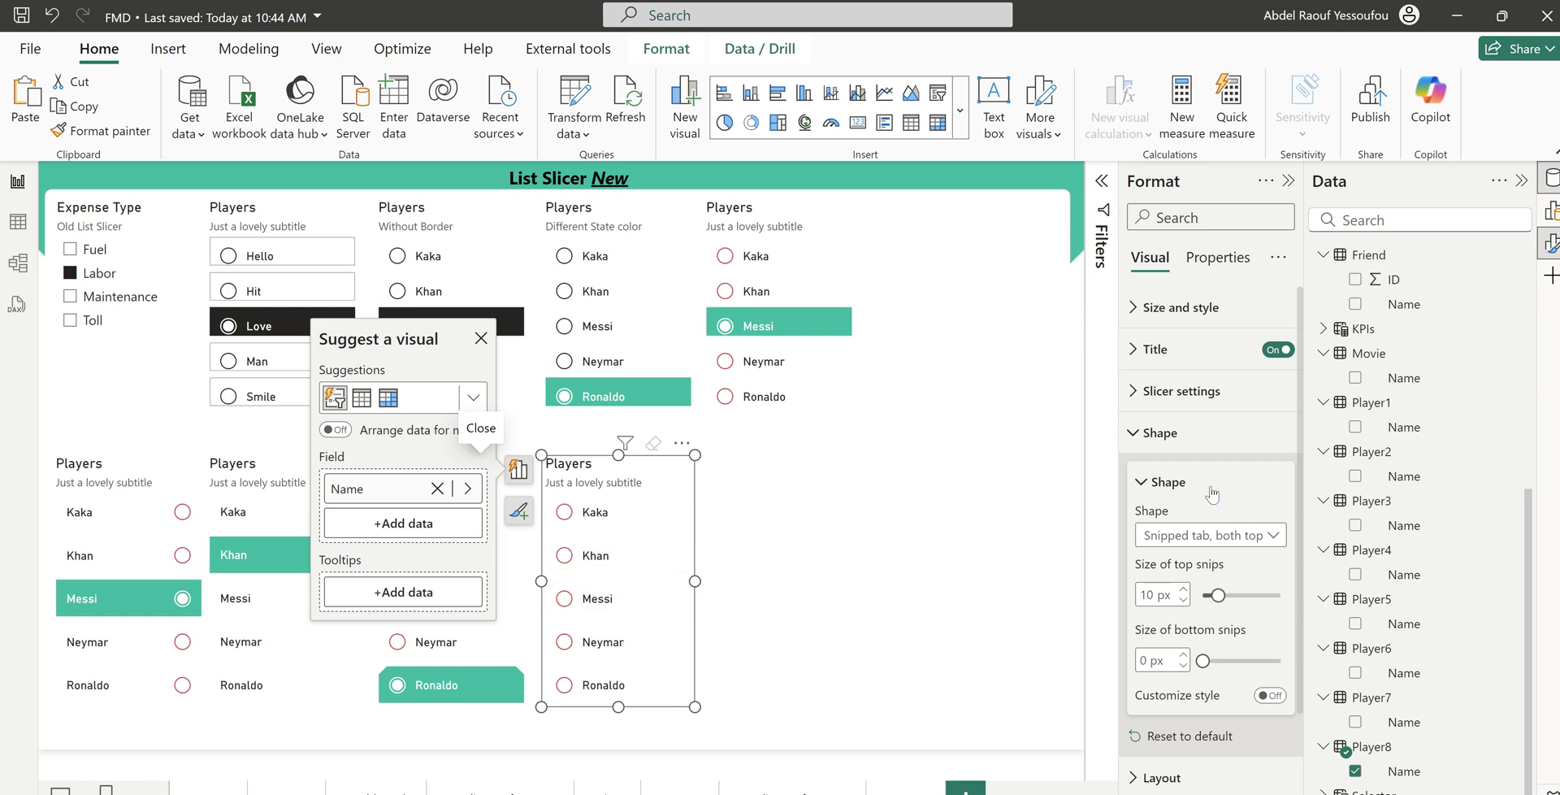
# Choose Messi in the Player8 slicer and turn on Customize style for its shape
pyautogui.scroll(-1, 1223, 567)
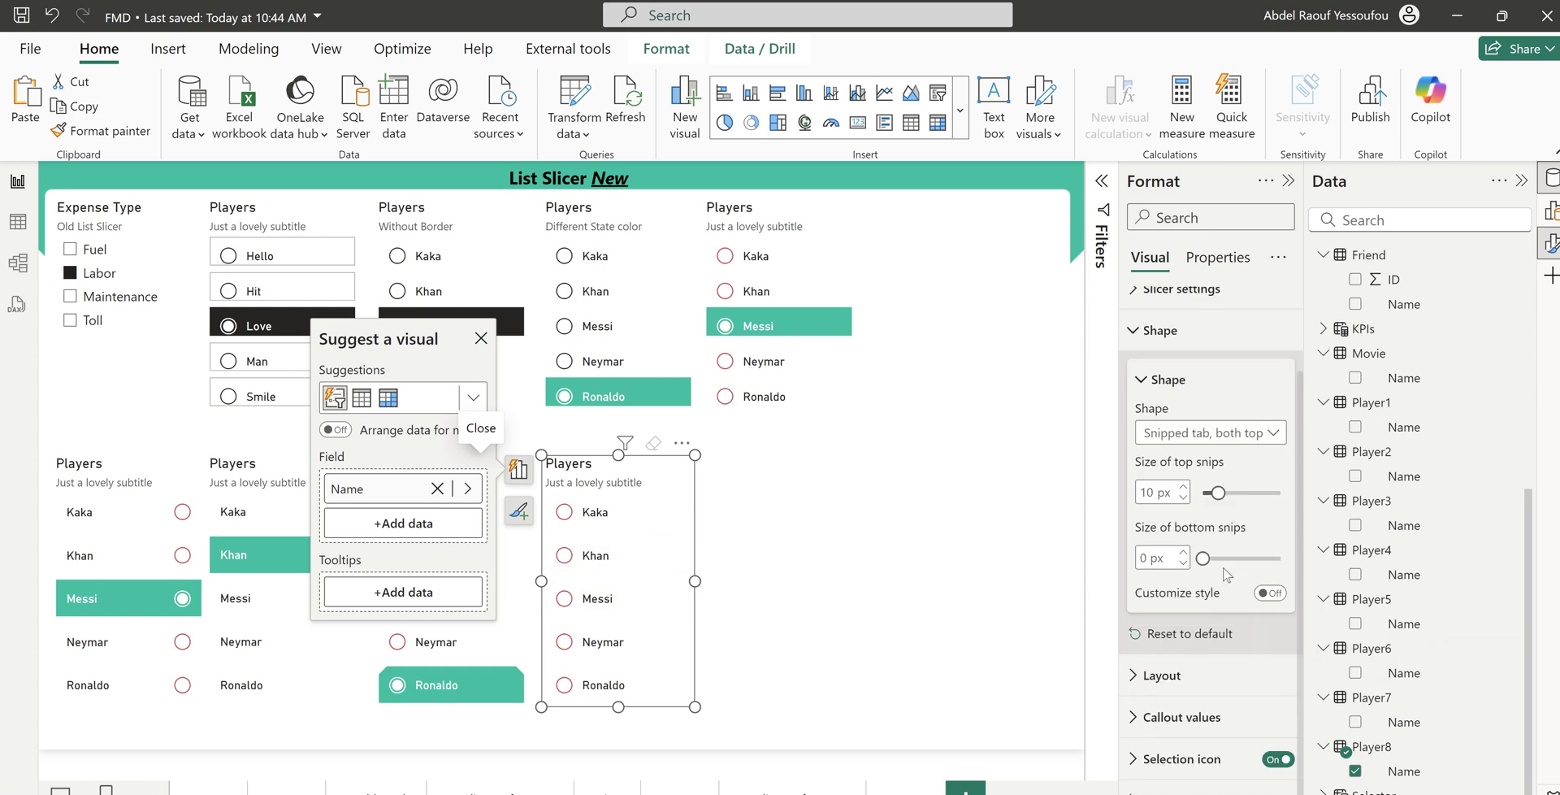
pyautogui.click(587, 601)
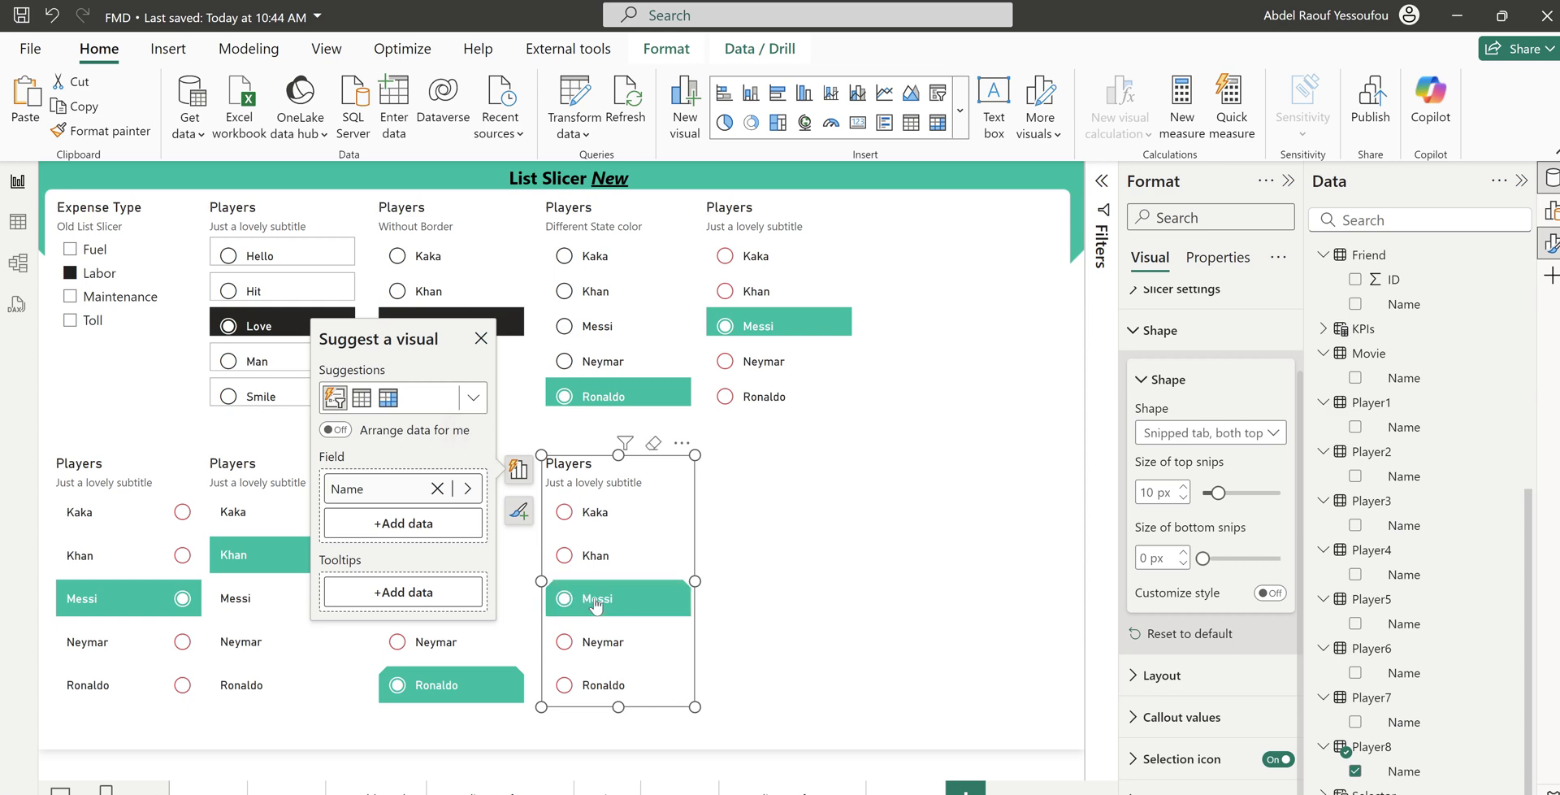
pyautogui.click(1274, 593)
pyautogui.scroll(-2, 1209, 681)
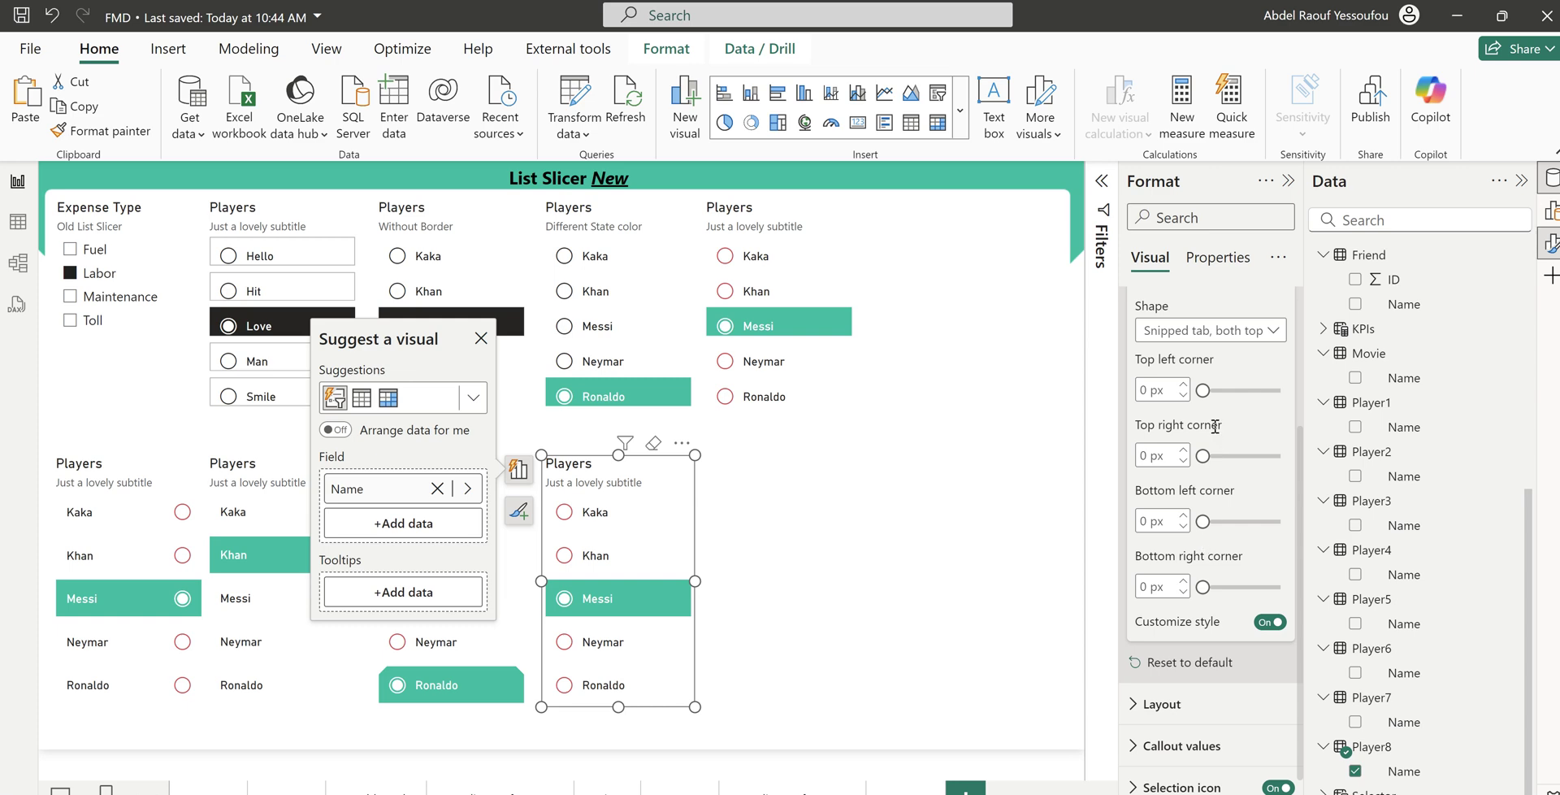
# Set the Player8 slicer's top left corner to 11 px and its bottom right corner to 10 px
pyautogui.moveTo(1202, 391); pyautogui.dragTo(1220, 394)
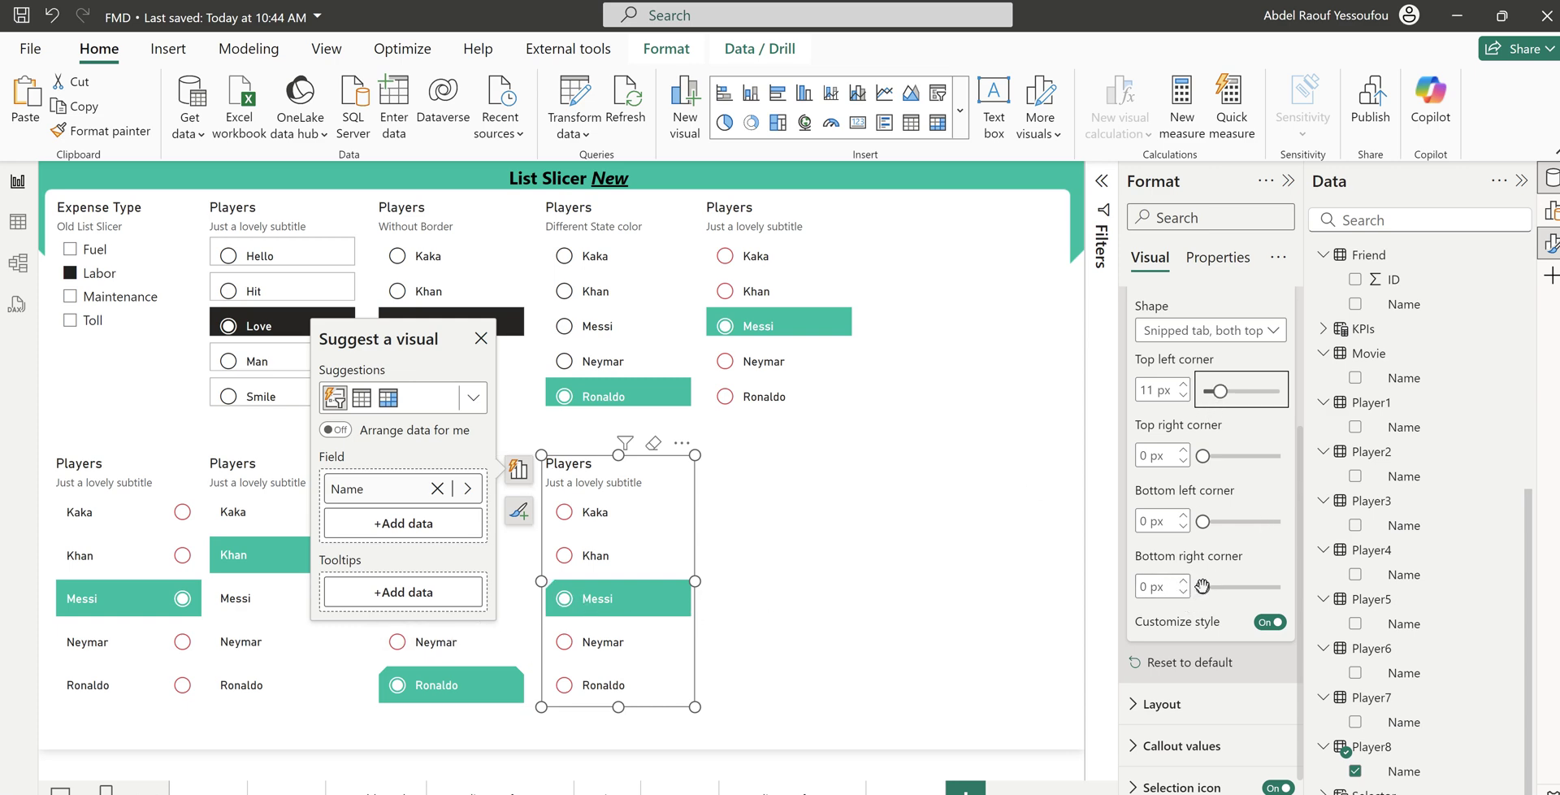
pyautogui.moveTo(1203, 585); pyautogui.dragTo(1217, 588)
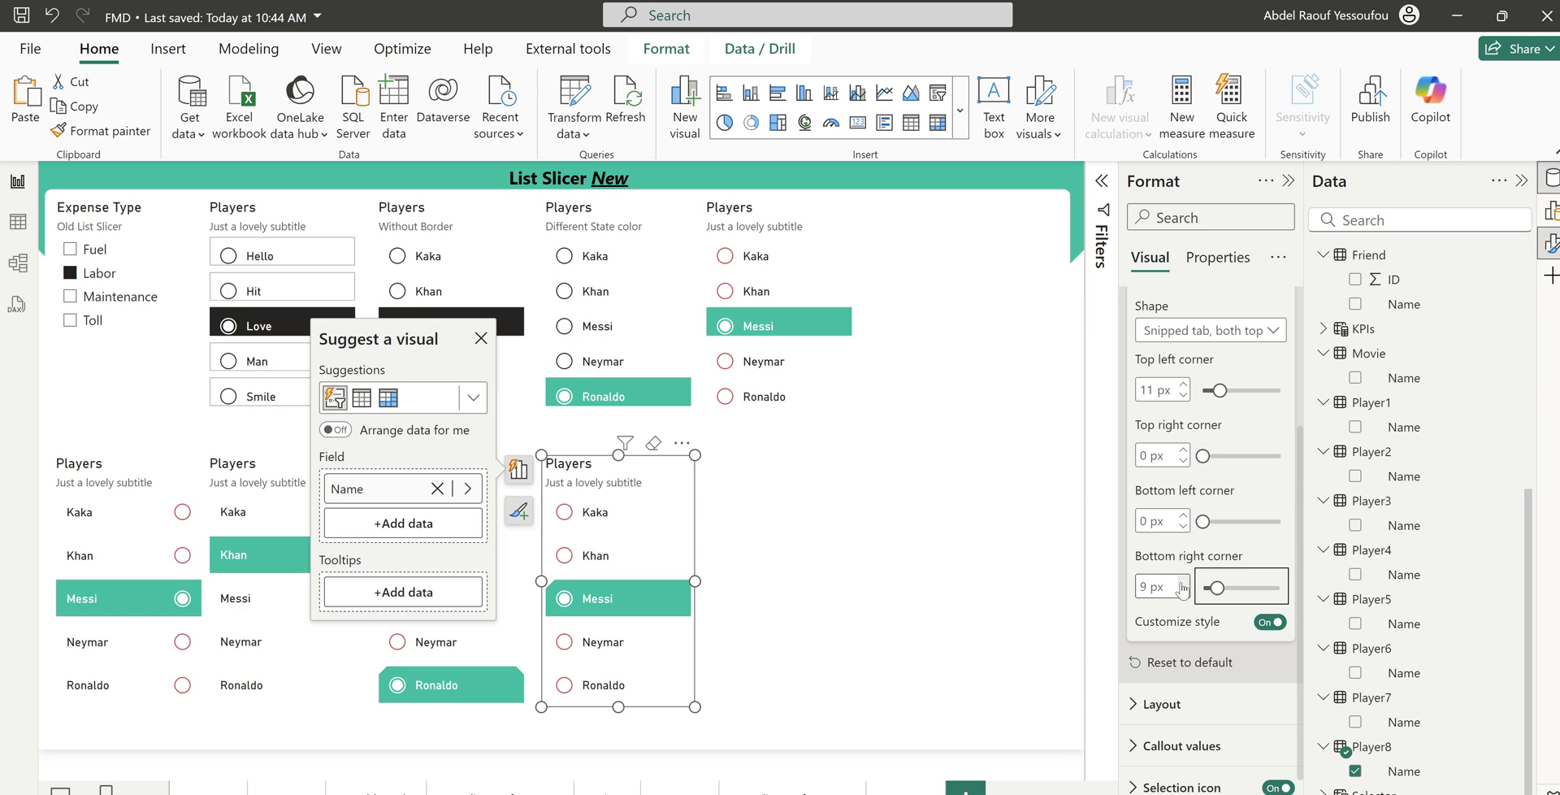
pyautogui.click(1182, 581)
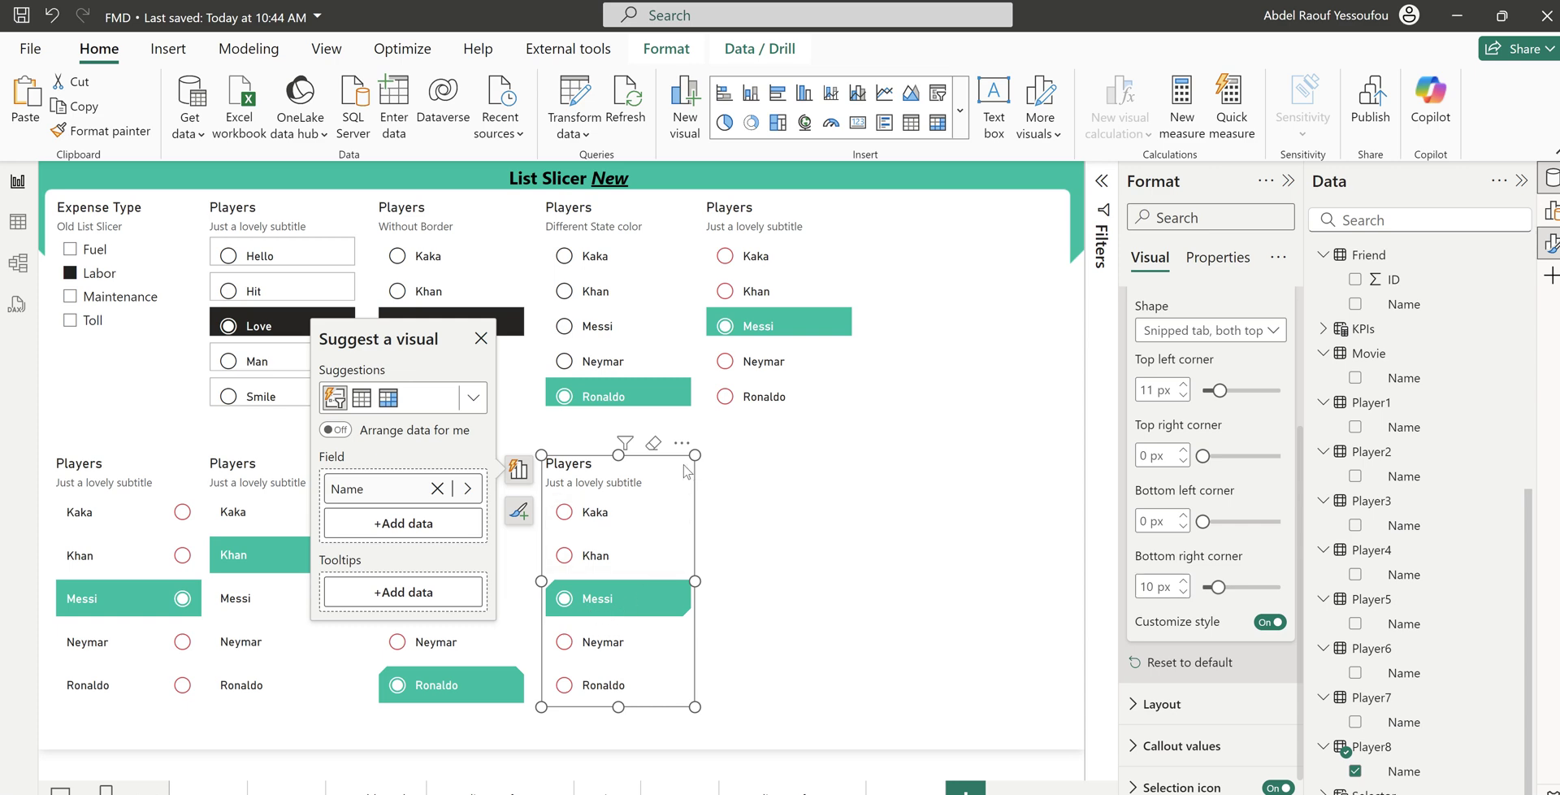
pyautogui.click(810, 507)
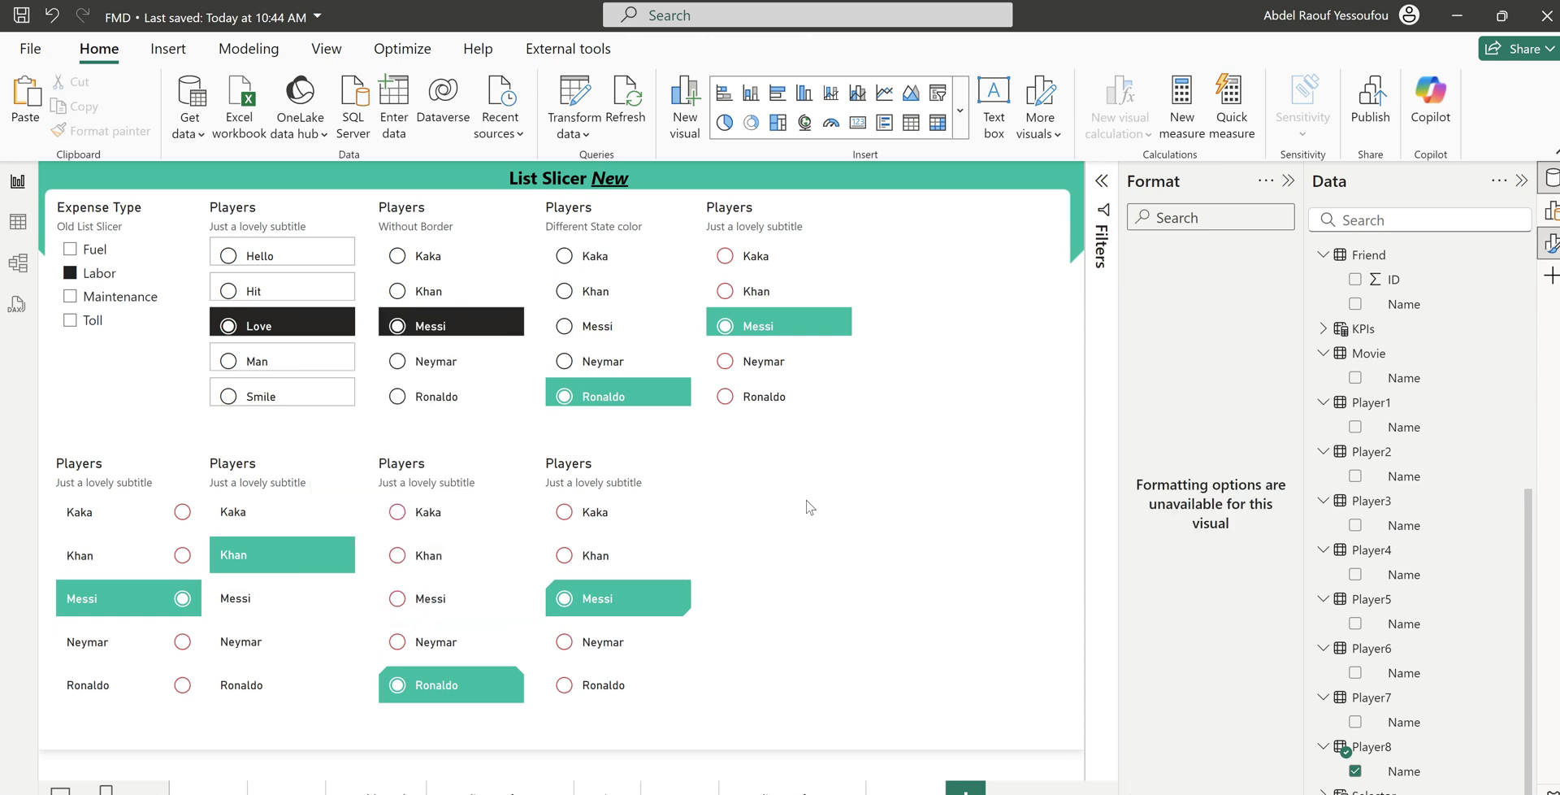
# Duplicate the Player8 slicer and align the copy directly beside the original in the lower row
pyautogui.click(650, 474)
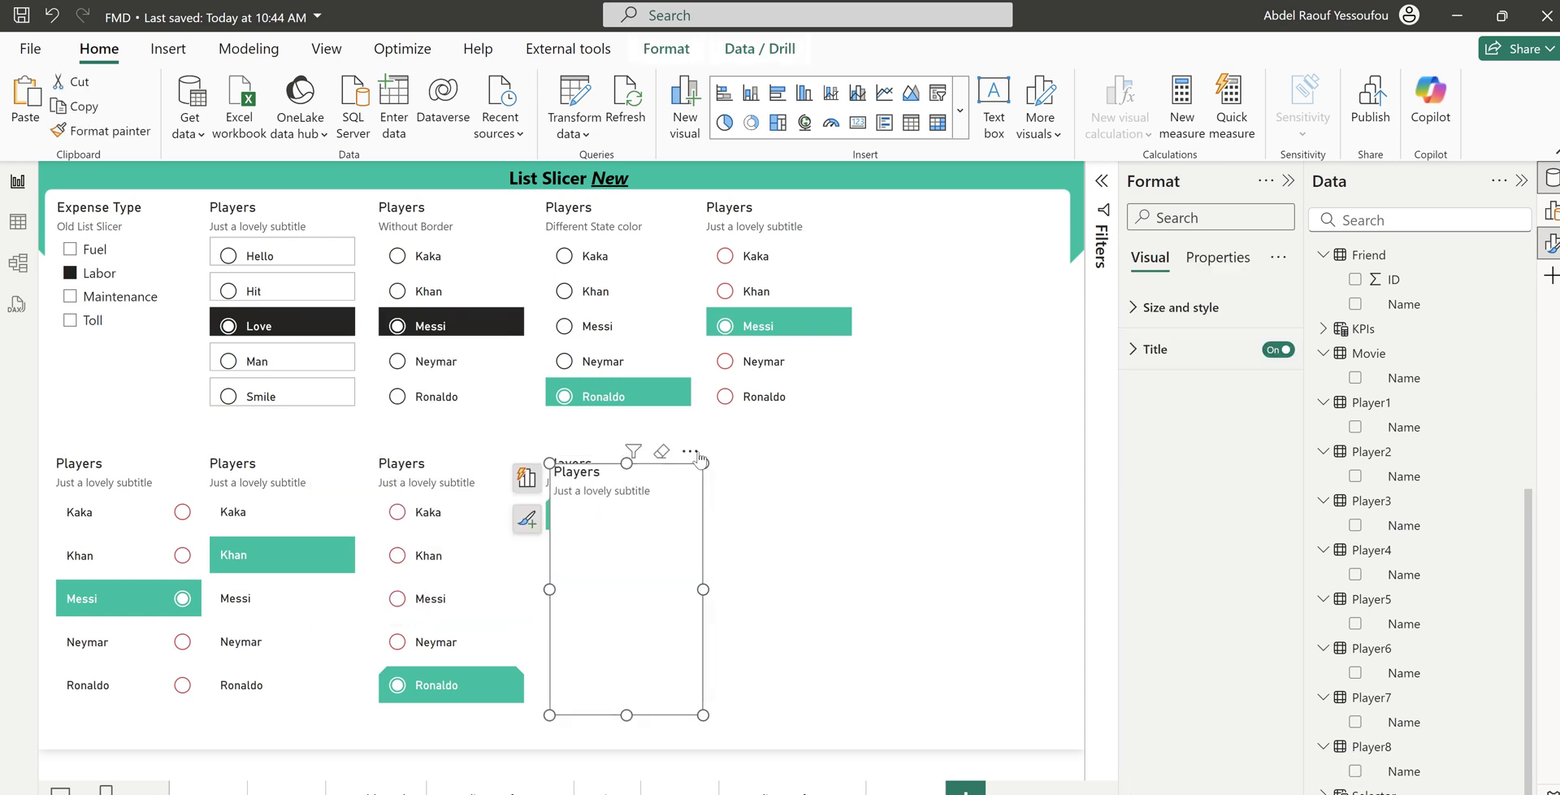
pyautogui.moveTo(700, 459); pyautogui.dragTo(848, 444)
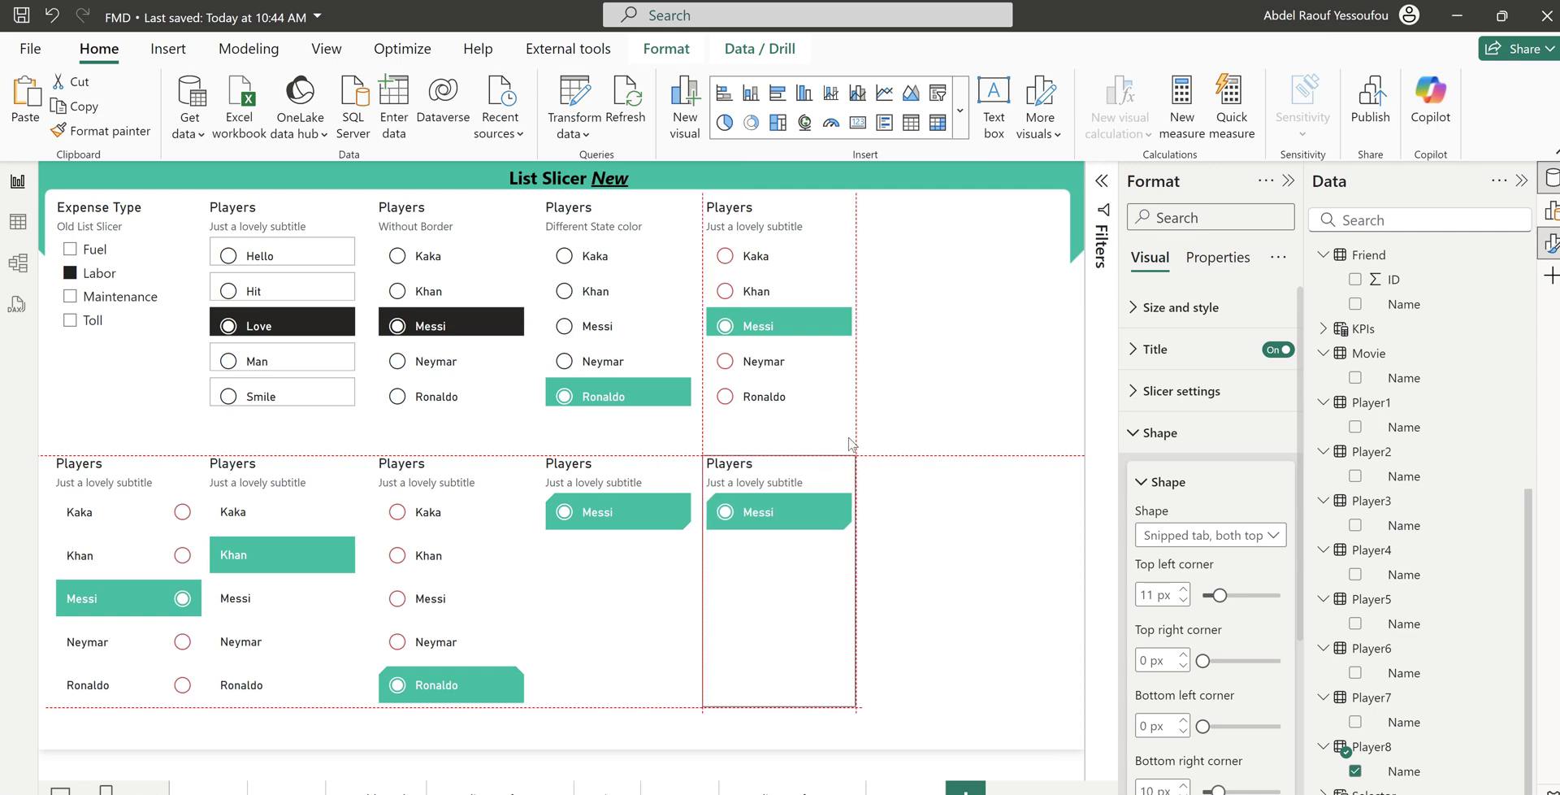
pyautogui.moveTo(848, 444); pyautogui.dragTo(848, 444)
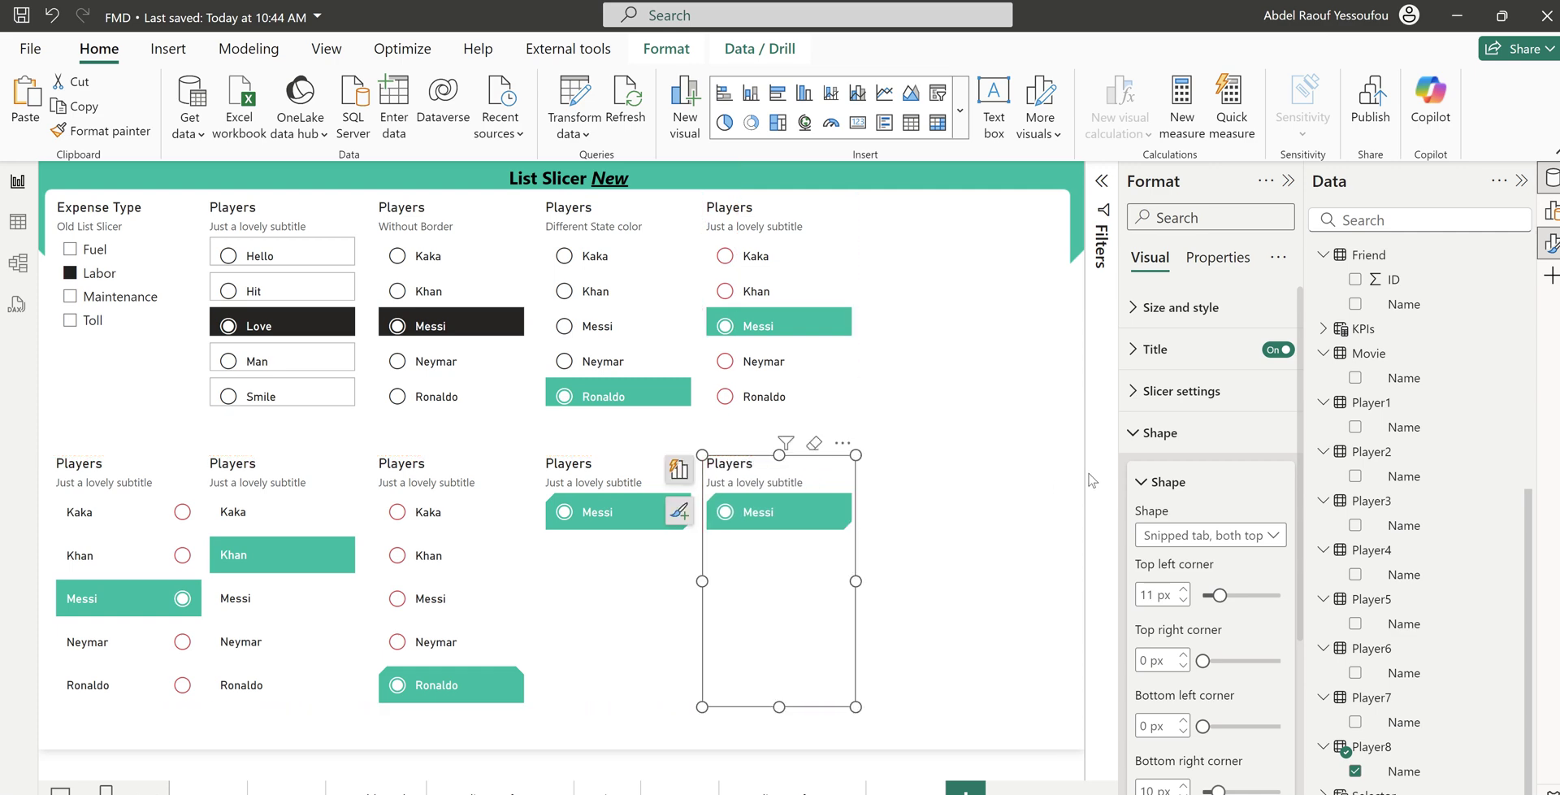
pyautogui.click(1162, 433)
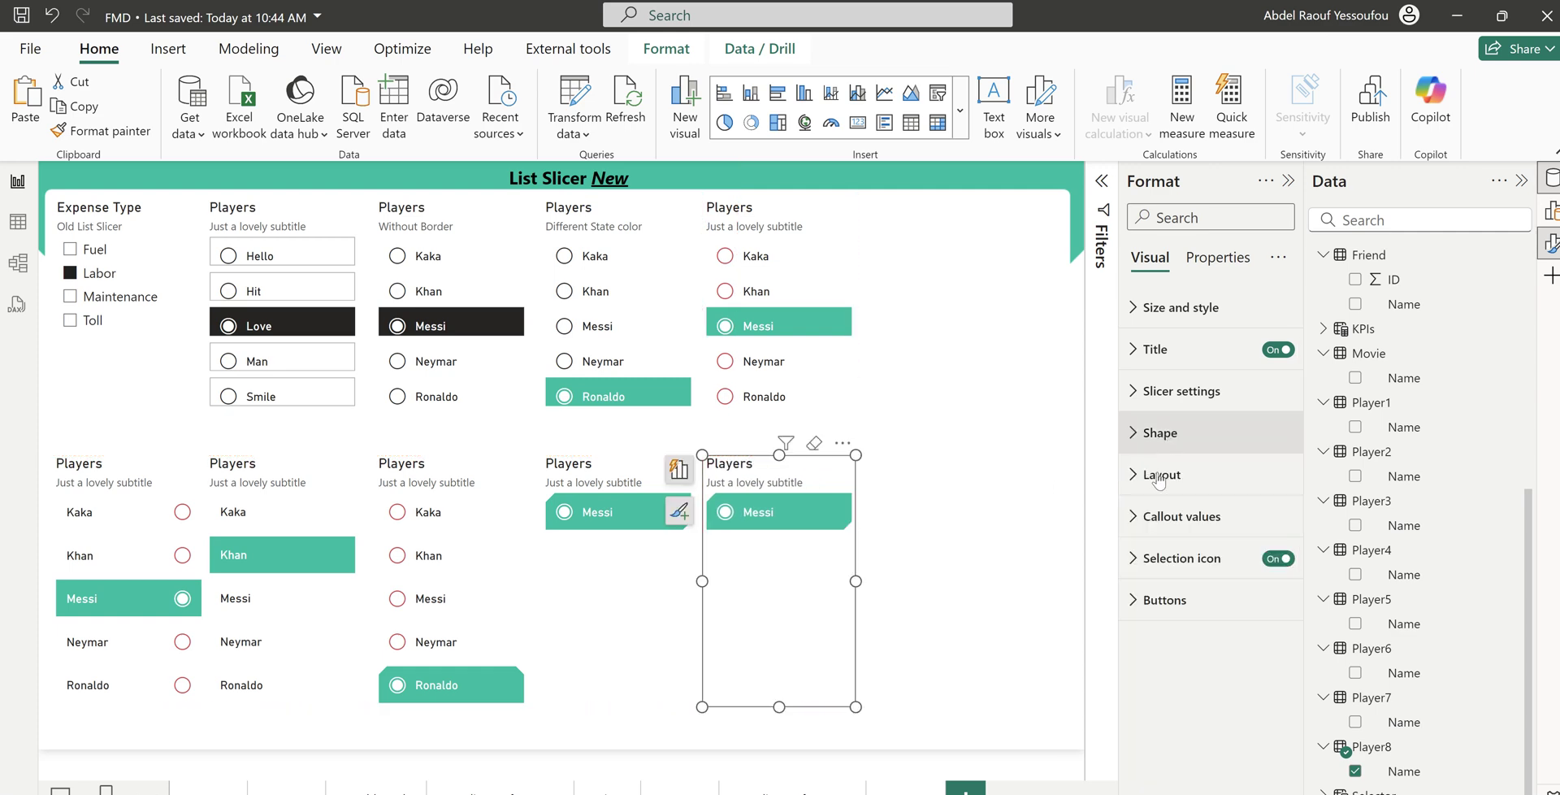
pyautogui.click(1171, 560)
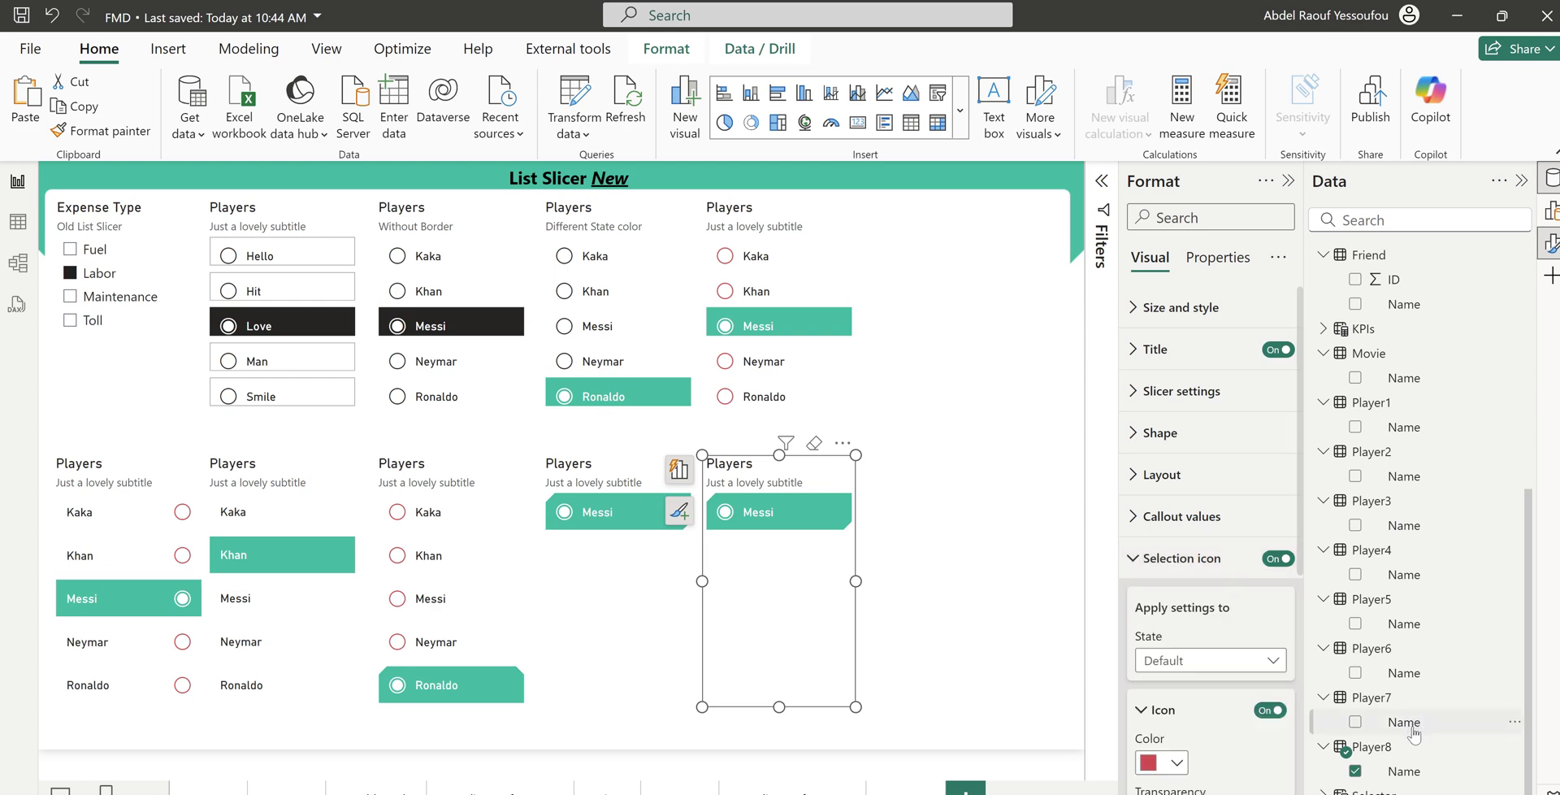
# Try replacing the copied slicer's field with Name from the Movie table, and restore Name from Player8
pyautogui.click(1354, 770)
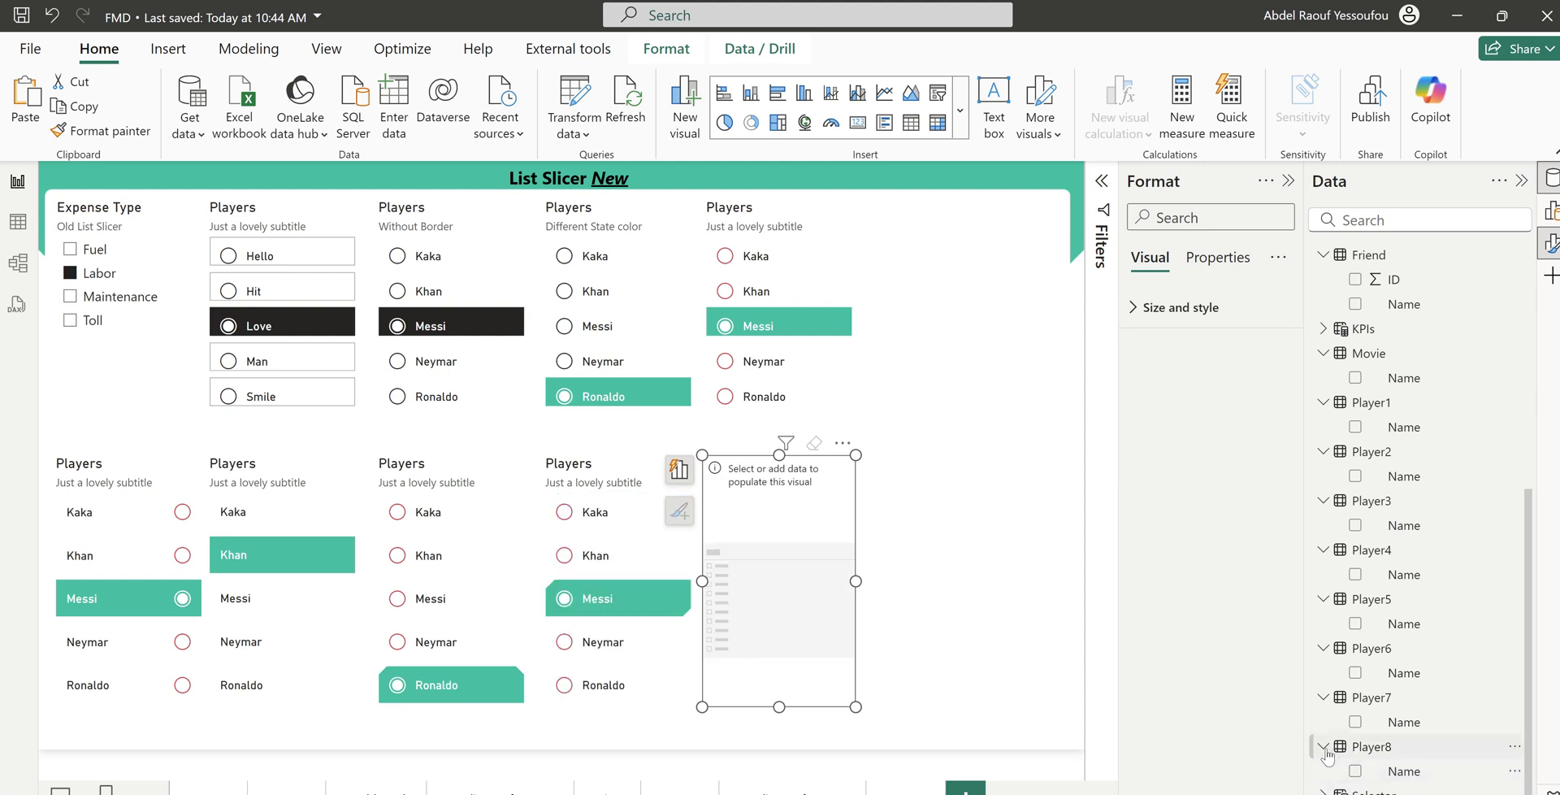
pyautogui.click(1354, 378)
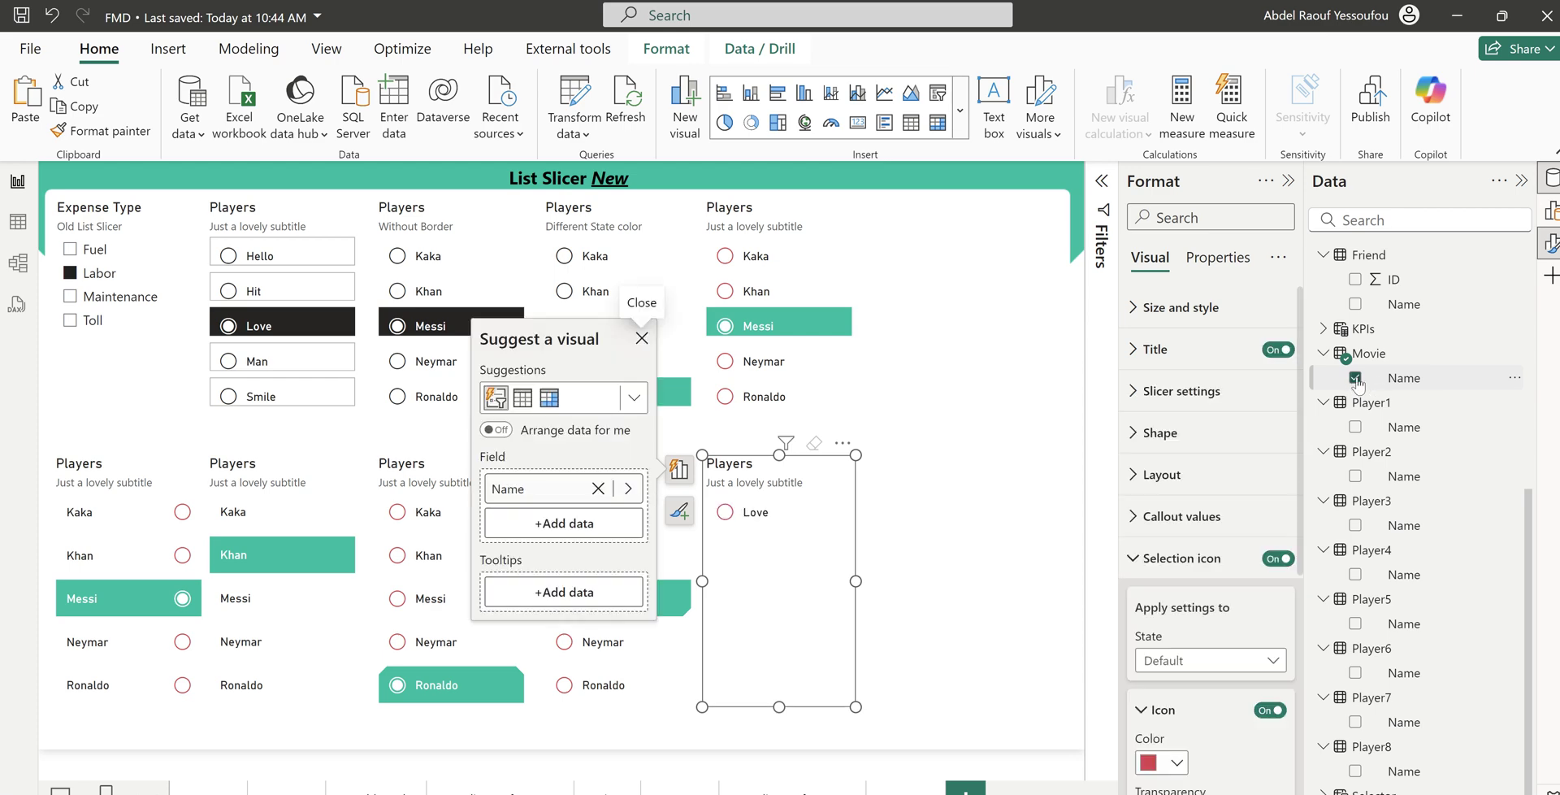
pyautogui.click(1354, 378)
pyautogui.click(1354, 771)
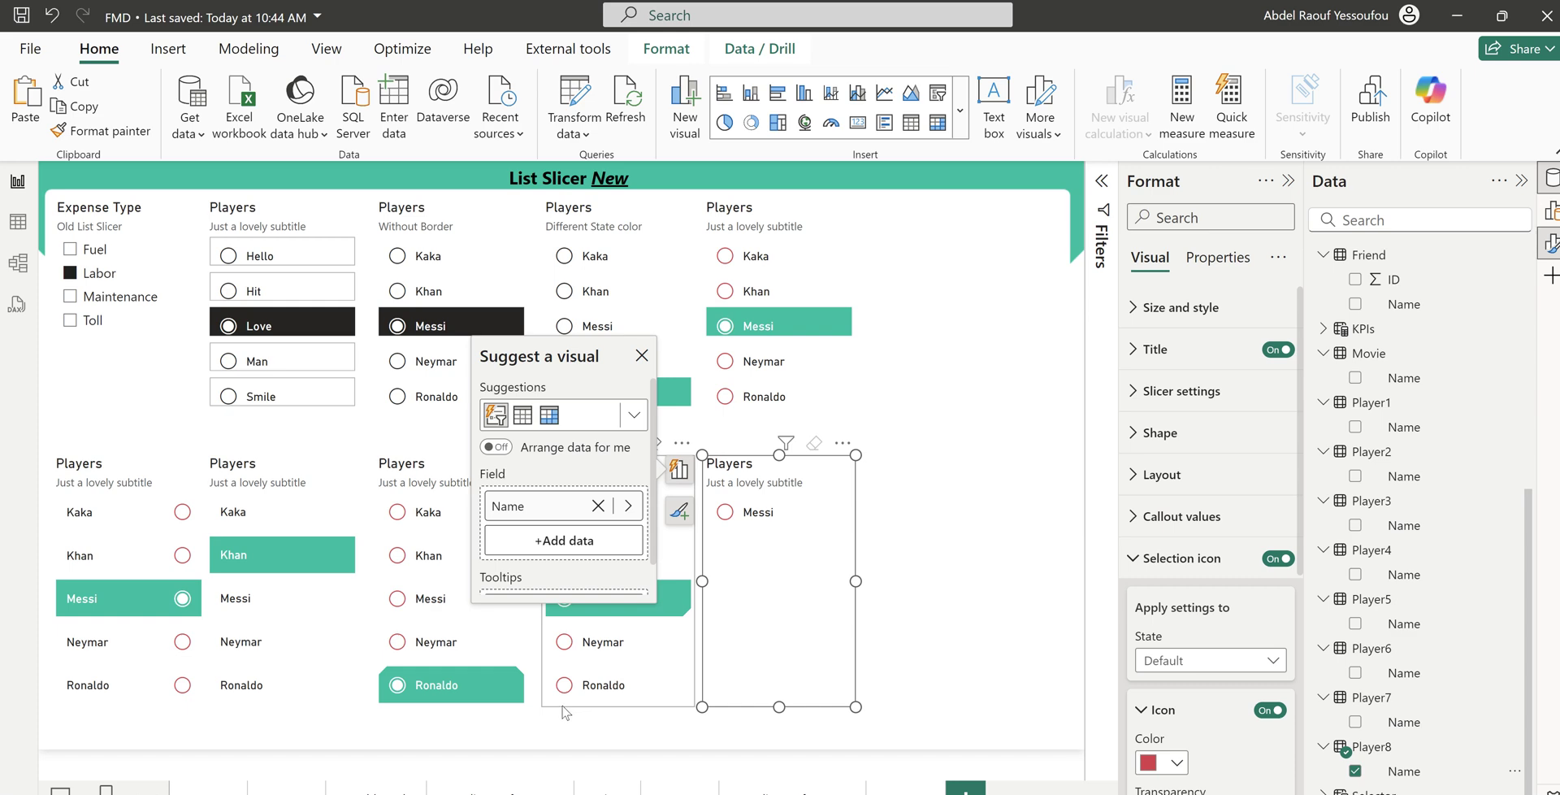
# Turn on interaction editing and set the interactions between the two Player8 slicers to None in both directions
pyautogui.click(669, 711)
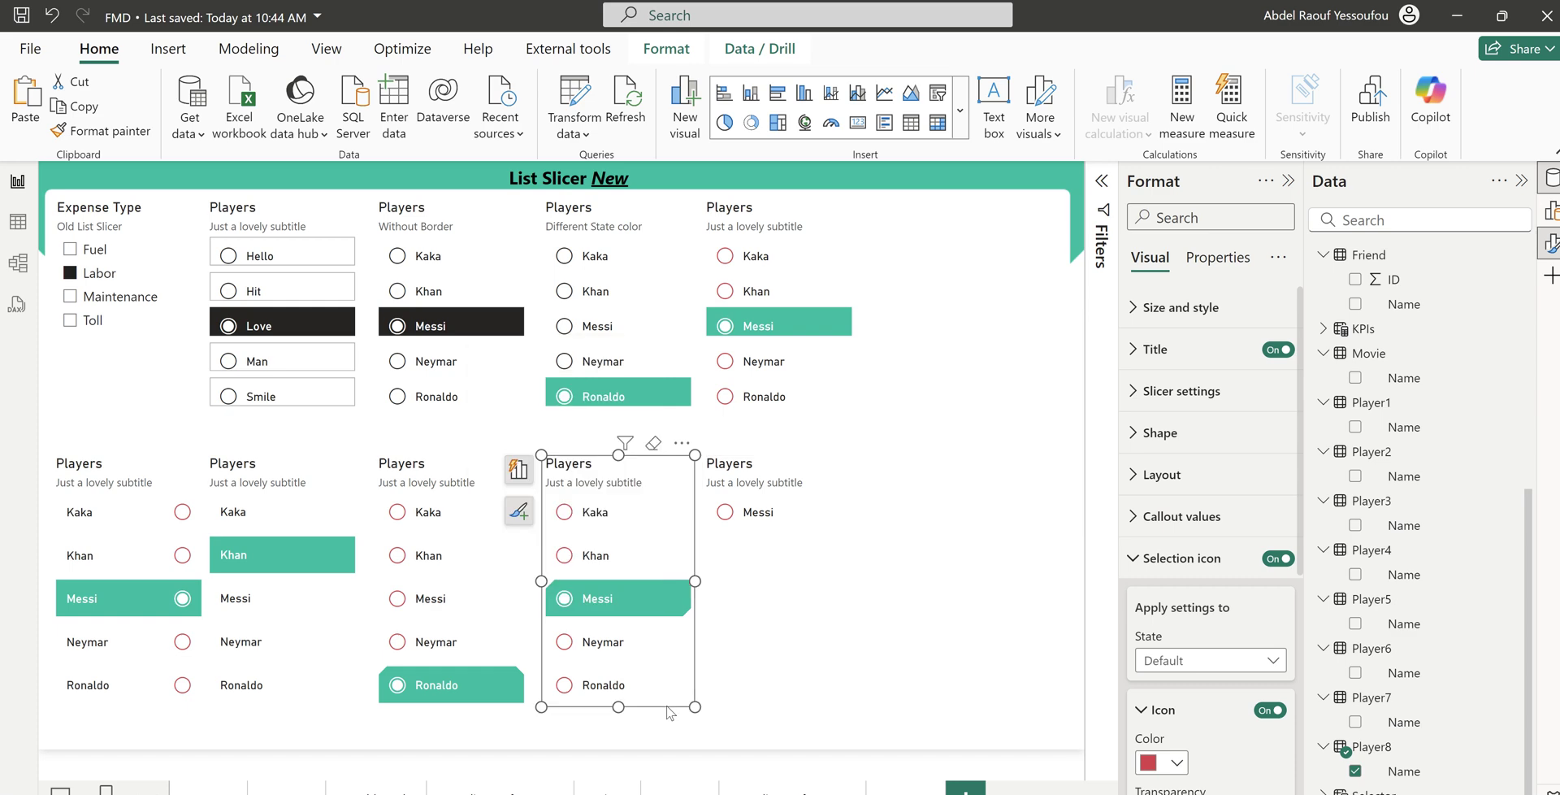
pyautogui.click(666, 48)
pyautogui.click(31, 104)
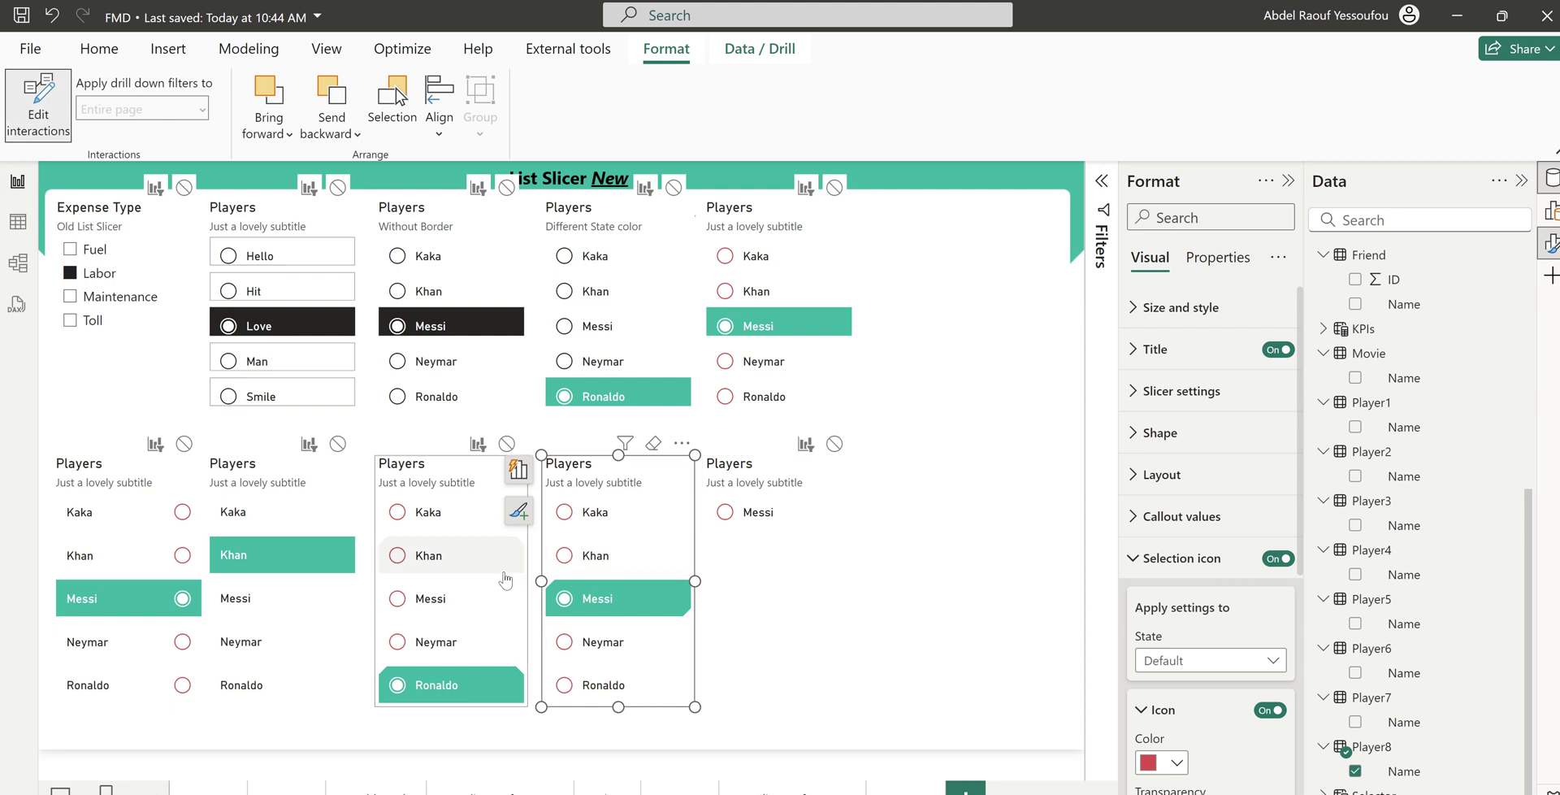
pyautogui.click(834, 445)
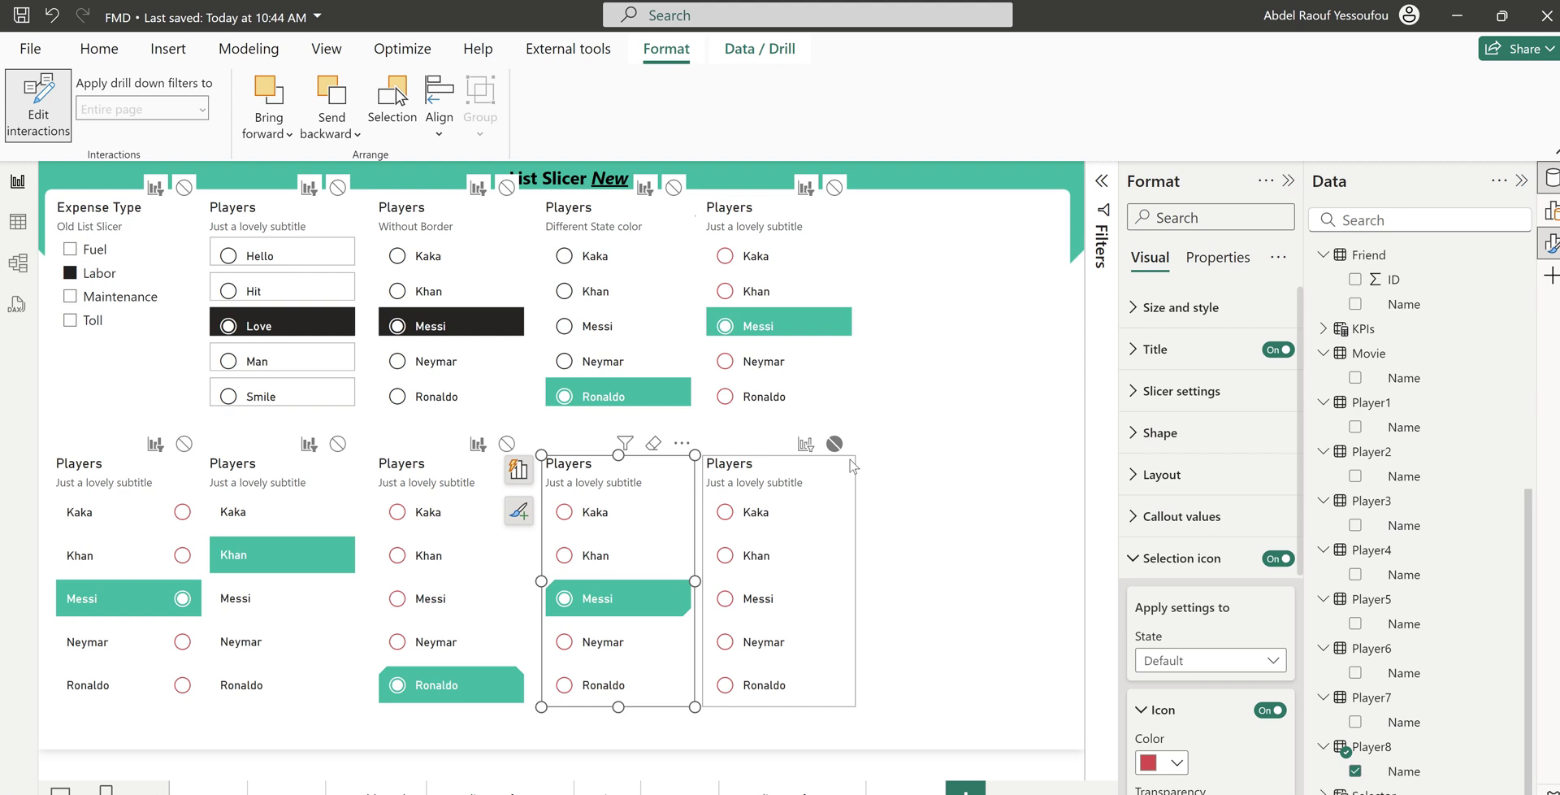
pyautogui.click(853, 465)
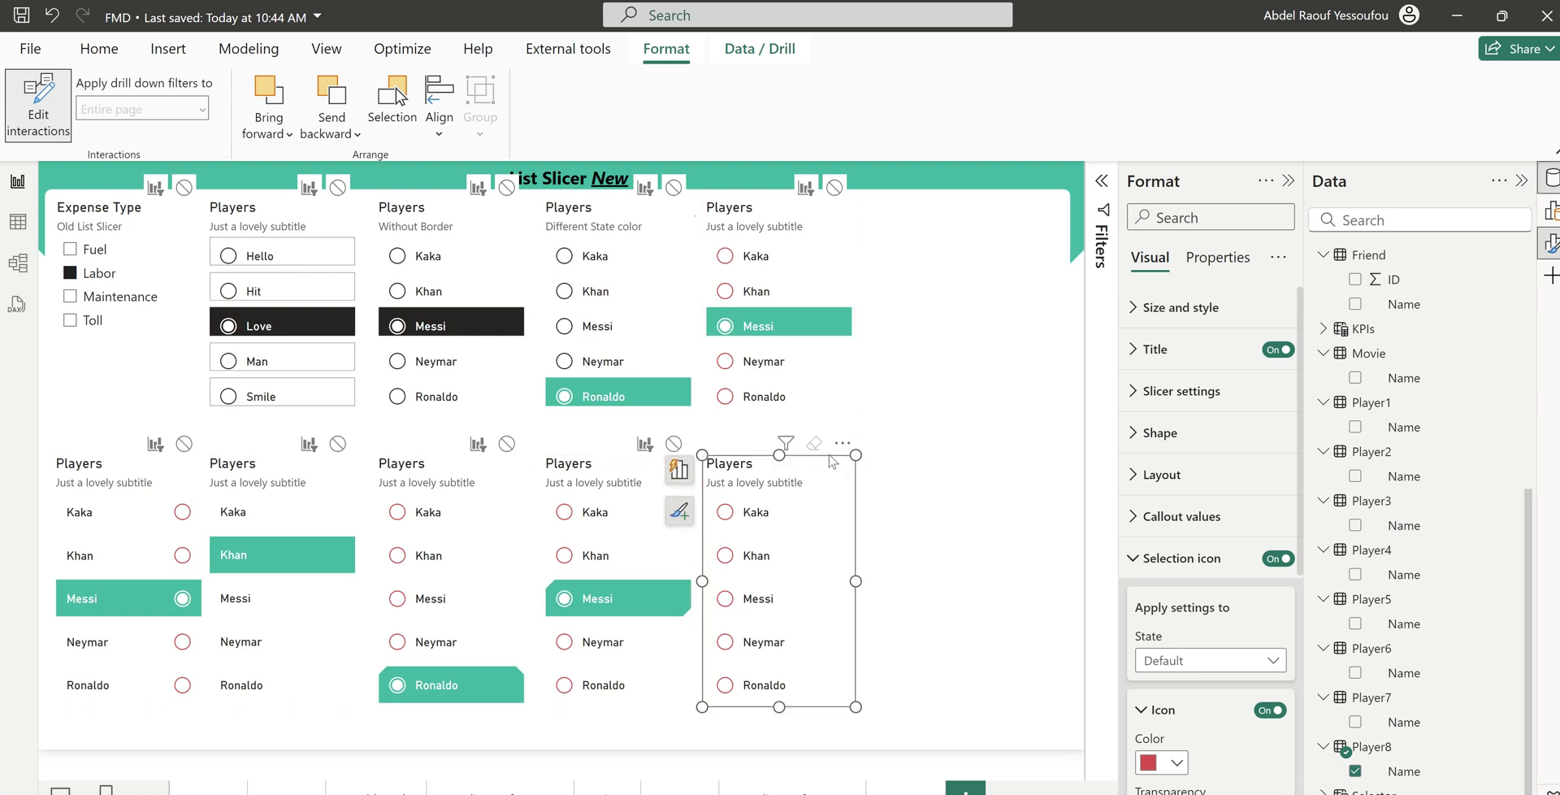
pyautogui.click(674, 445)
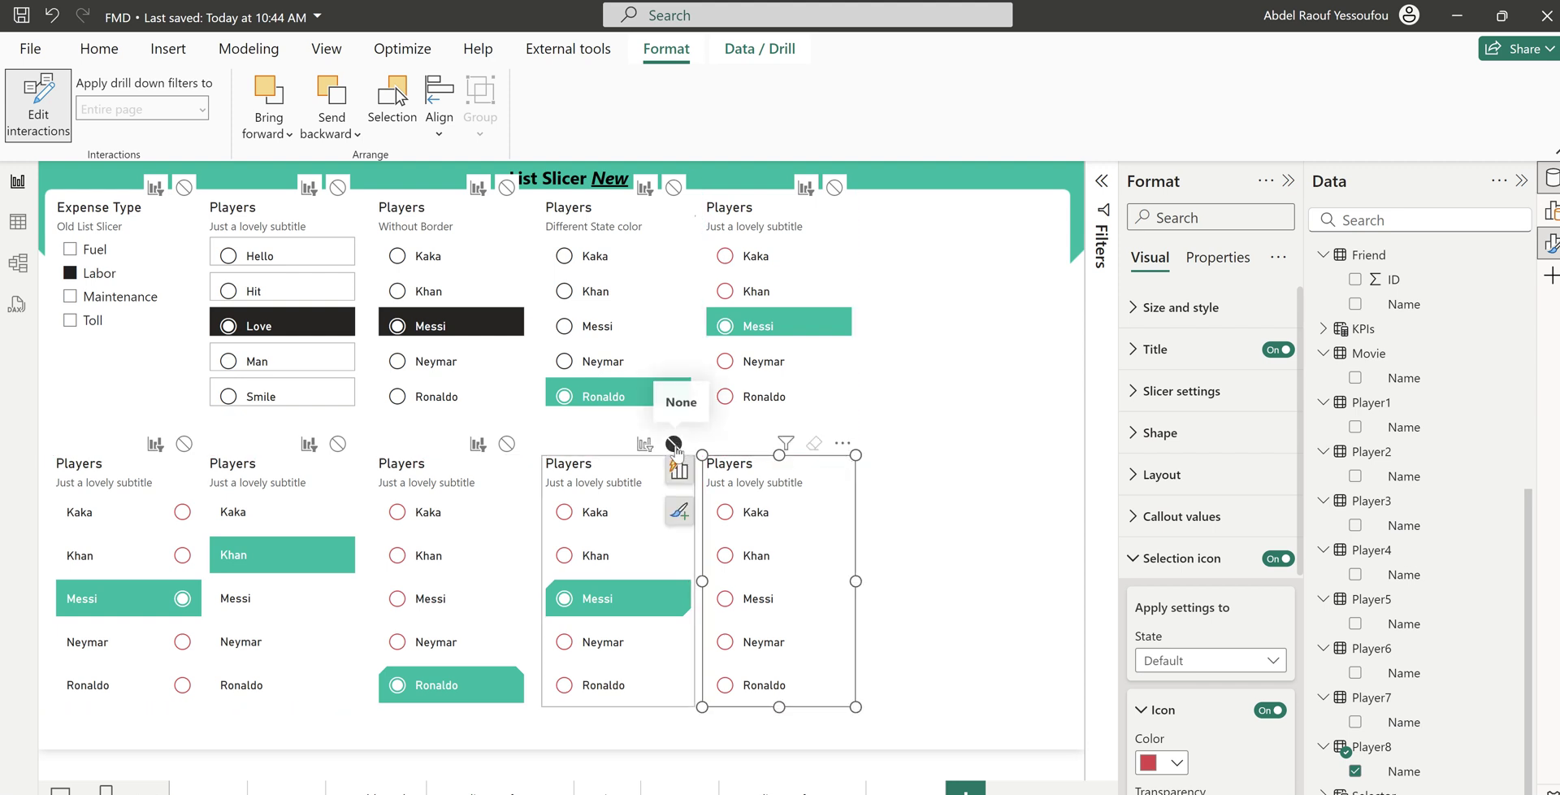
# Choose Messi in the copied Player8 slicer and give its Selected-state icon a black color and a size of 28 px
pyautogui.click(728, 603)
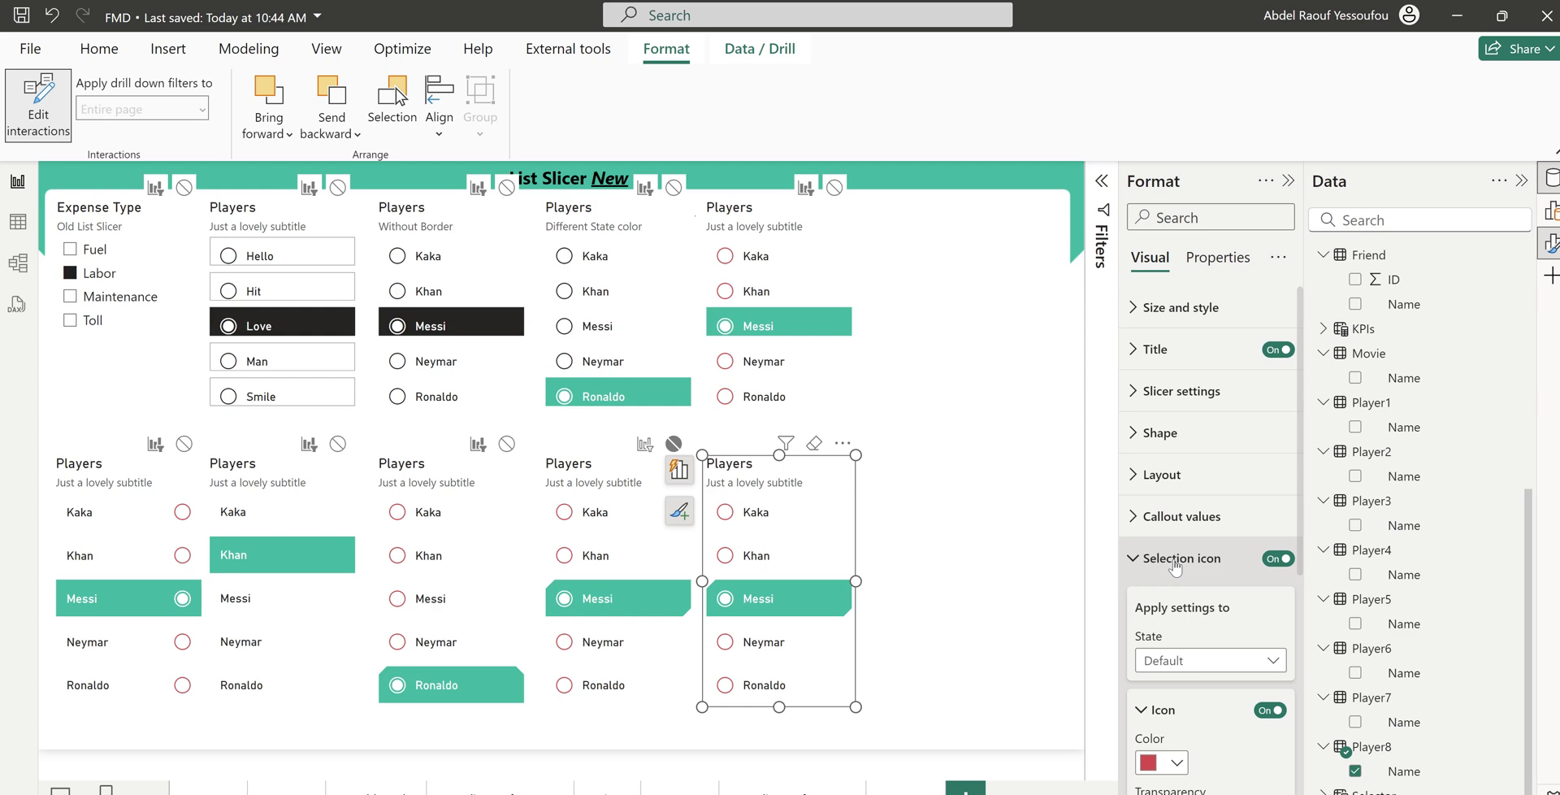
pyautogui.scroll(-3, 1231, 620)
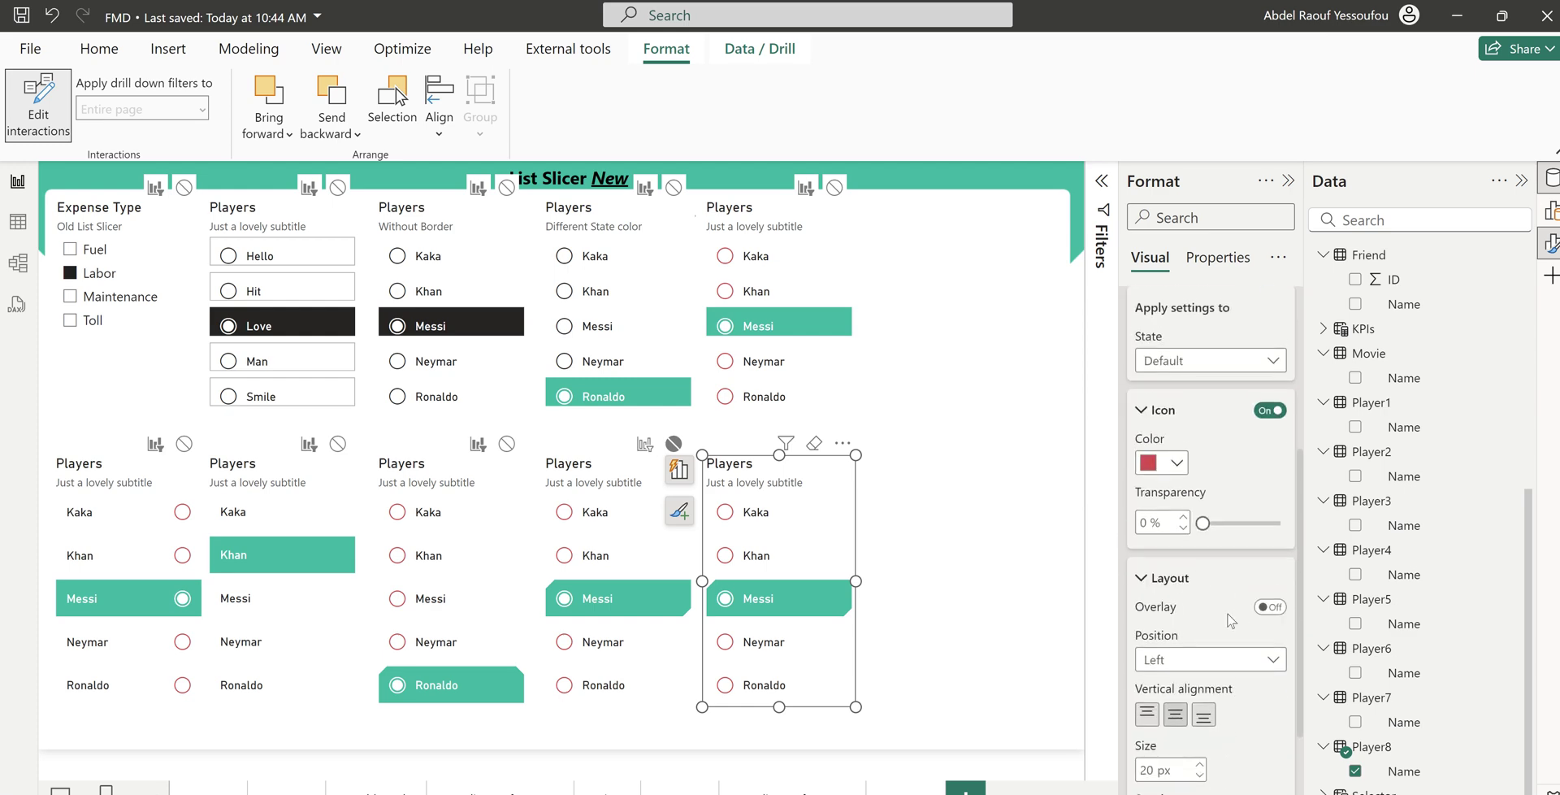
pyautogui.click(1186, 354)
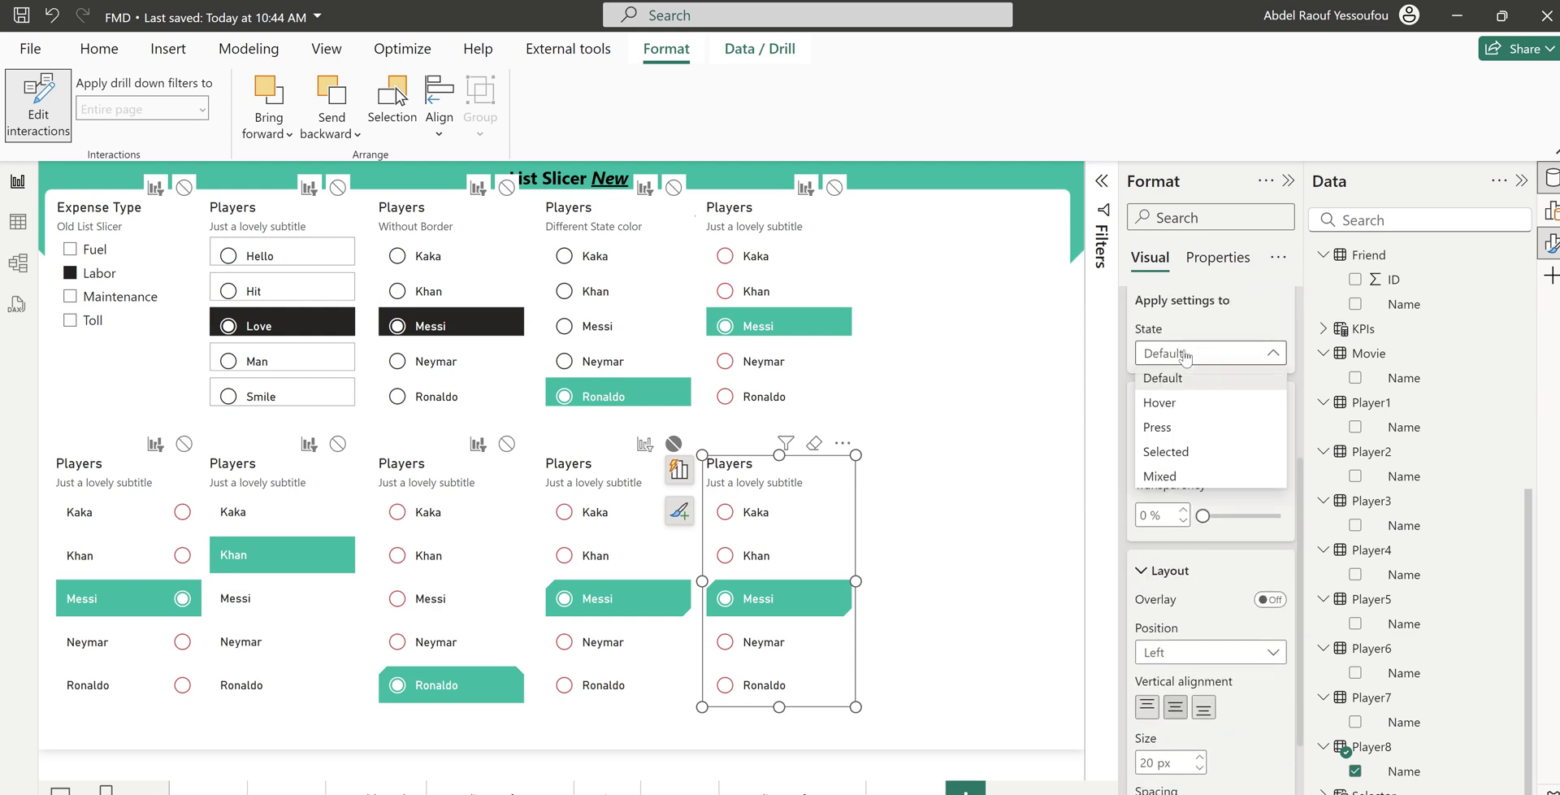
pyautogui.click(1177, 452)
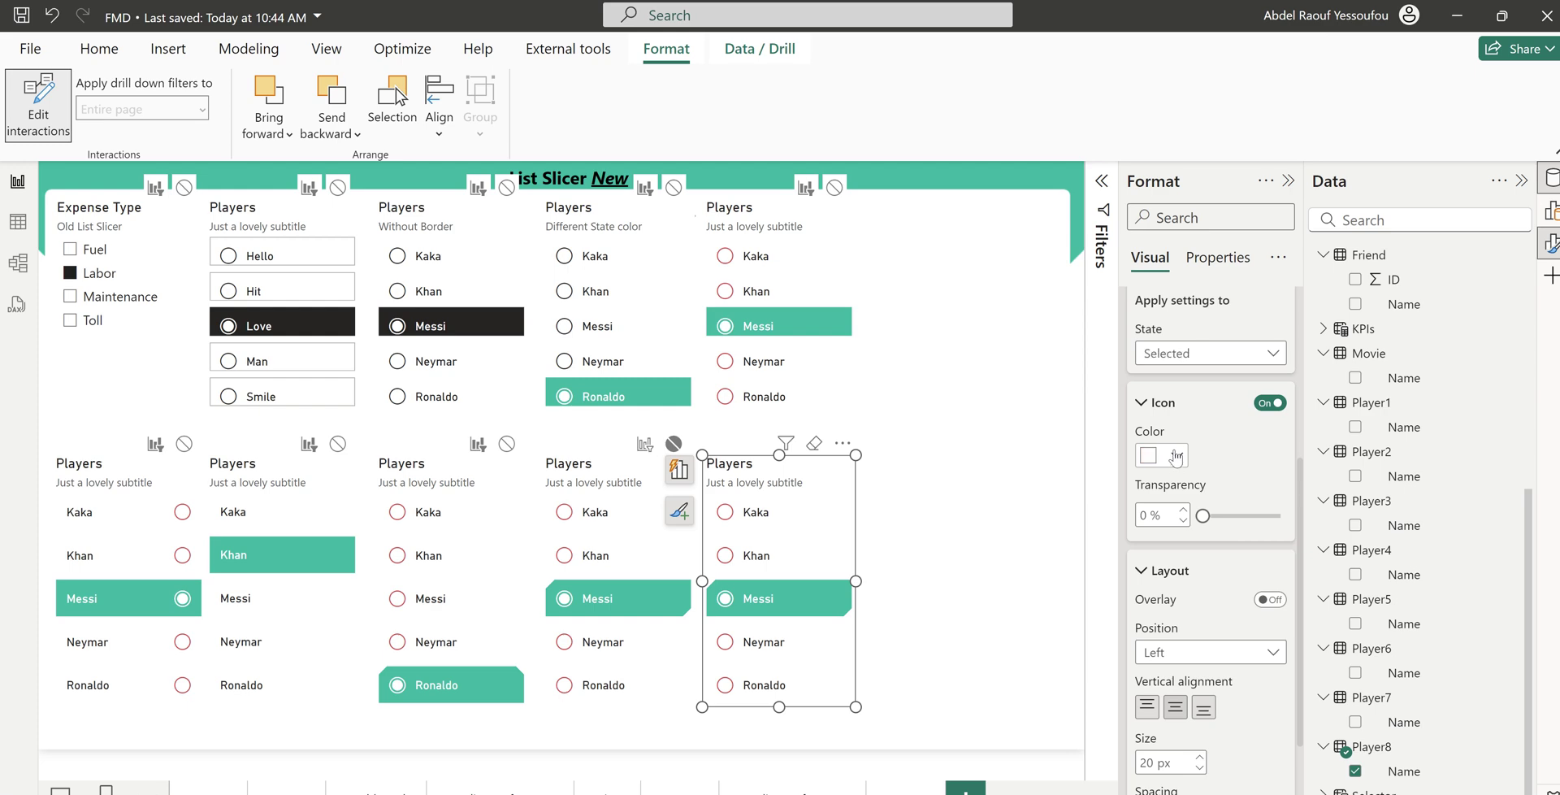
pyautogui.click(1177, 456)
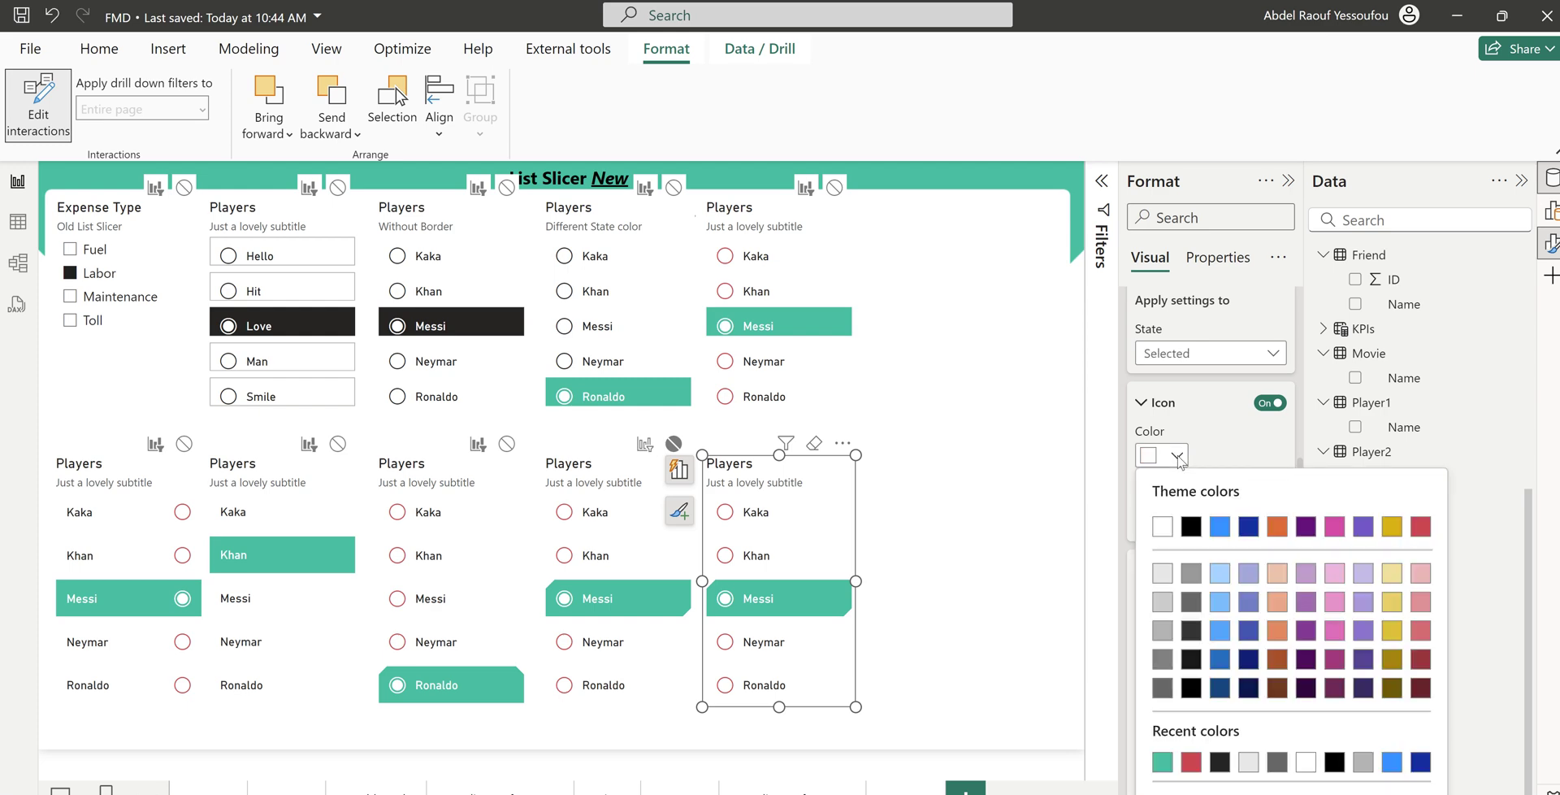
pyautogui.click(1191, 529)
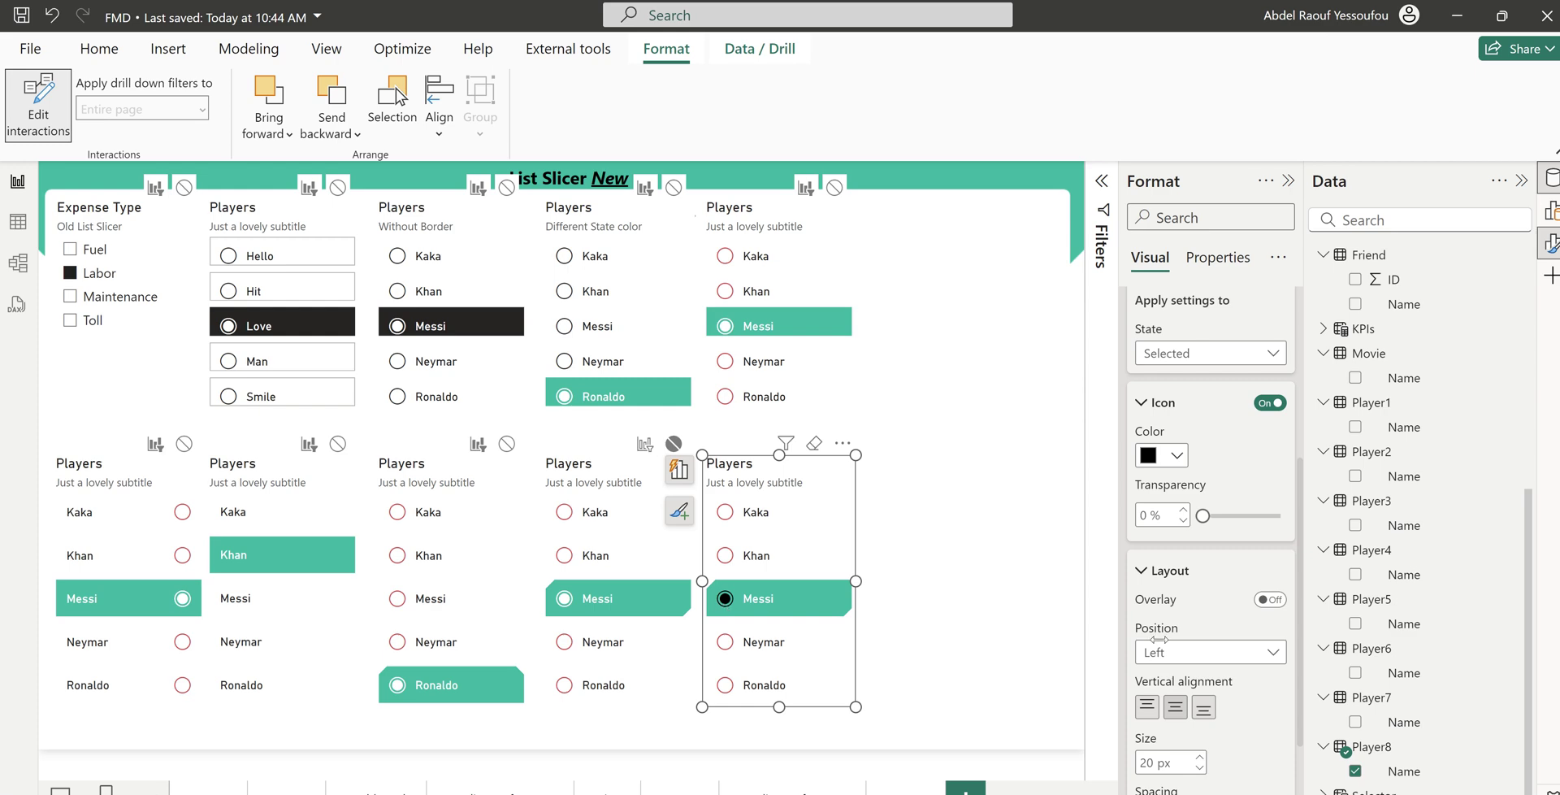
pyautogui.scroll(-2, 1201, 650)
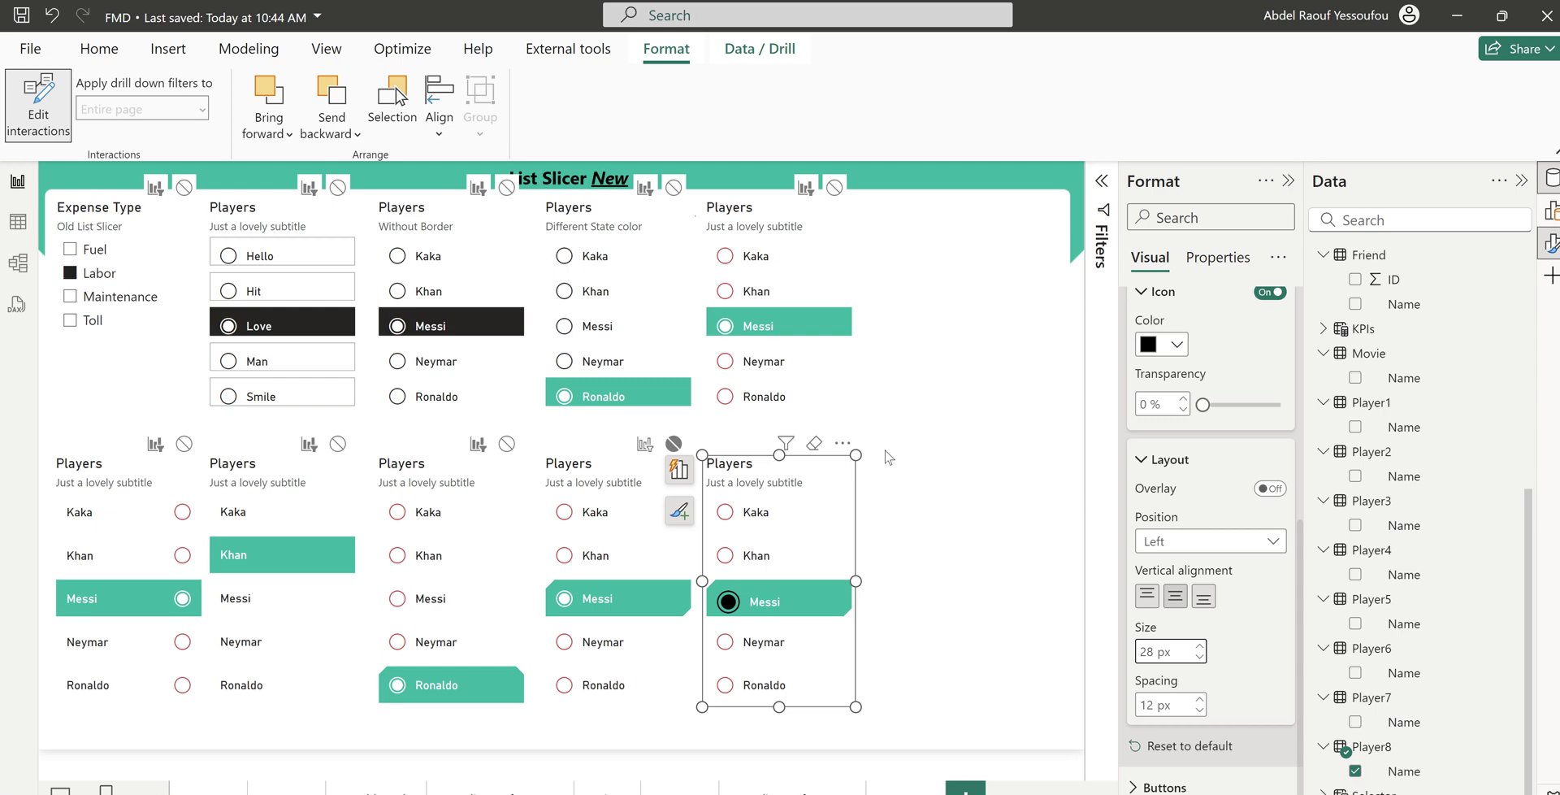
pyautogui.click(916, 449)
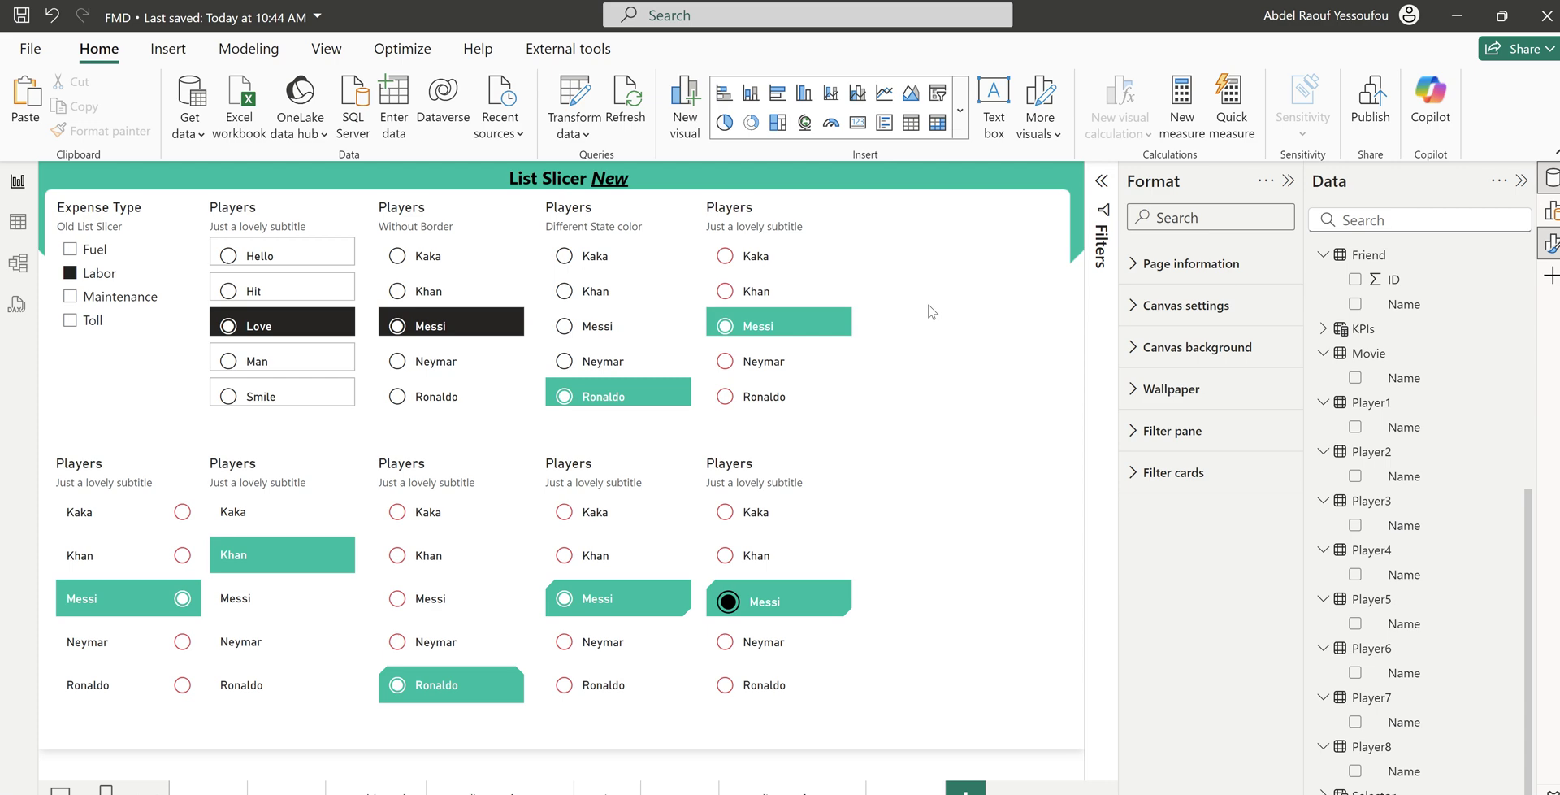
# Paste another copy of the Player8 slicer in the empty area beside the upper row and enlarge it to nearly full page height
pyautogui.click(758, 414)
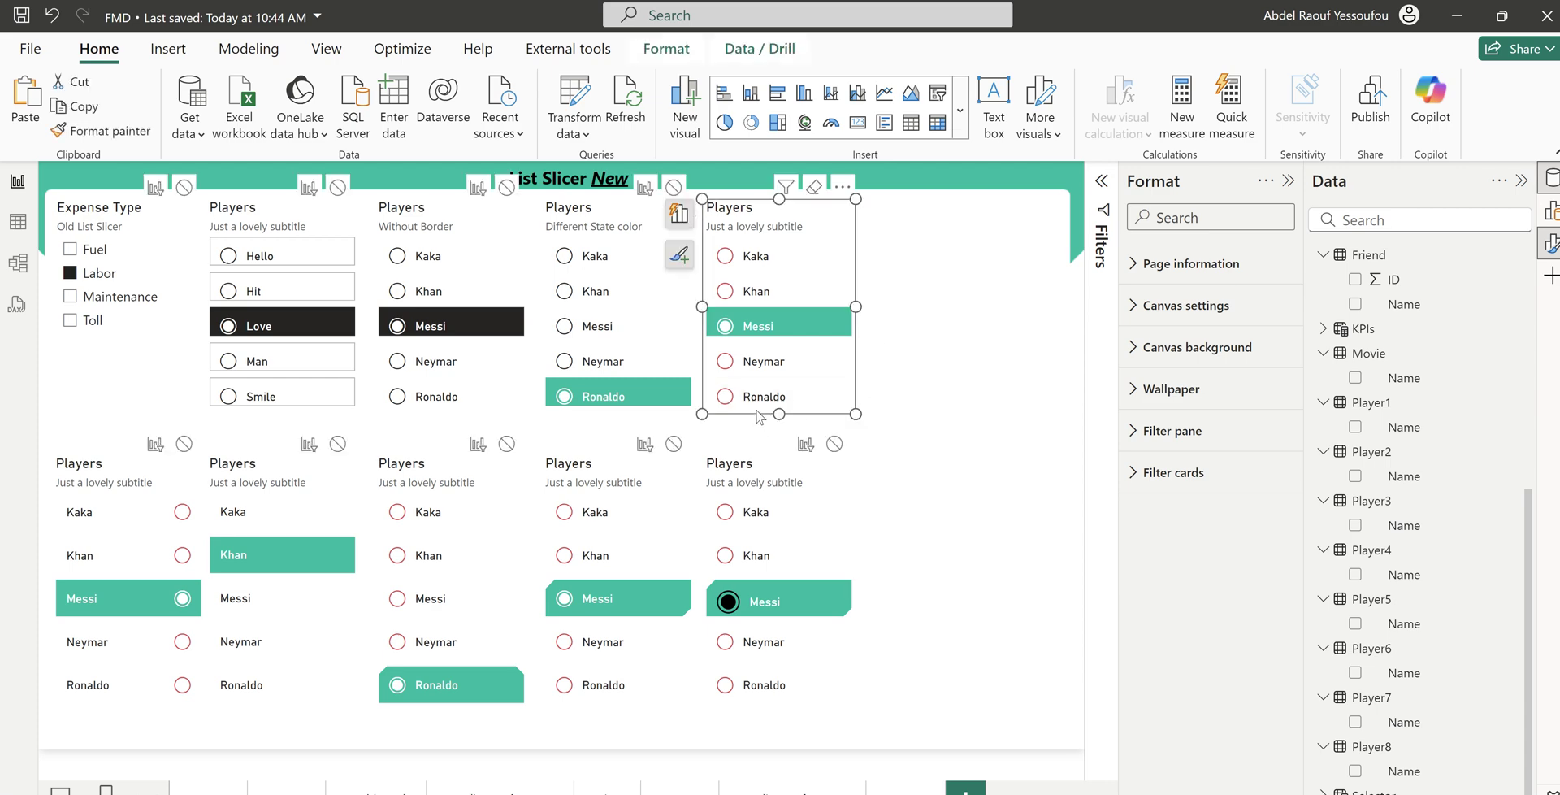
pyautogui.click(999, 379)
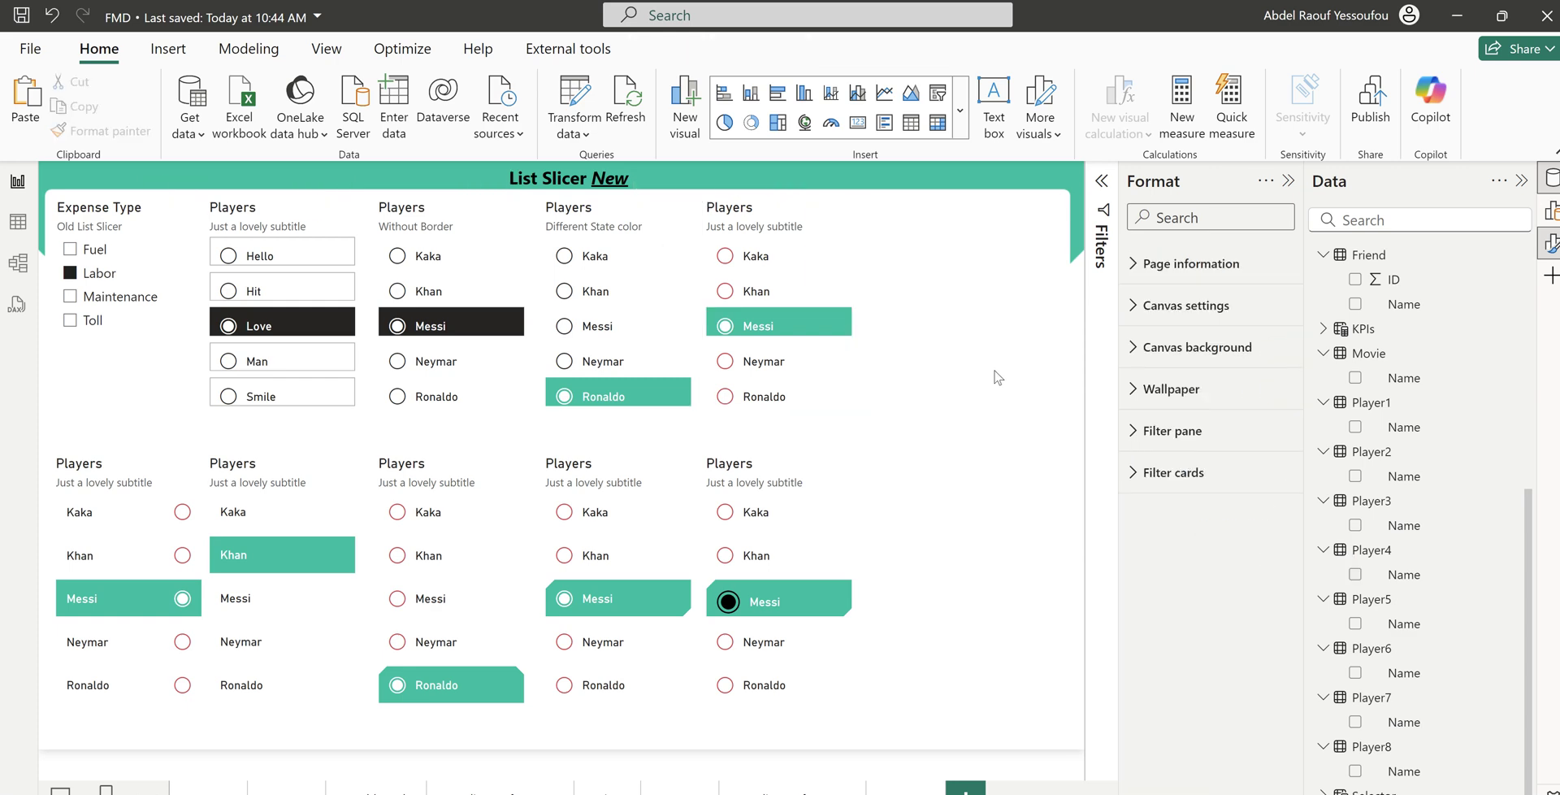
pyautogui.hotkey('ctrl', 'v')
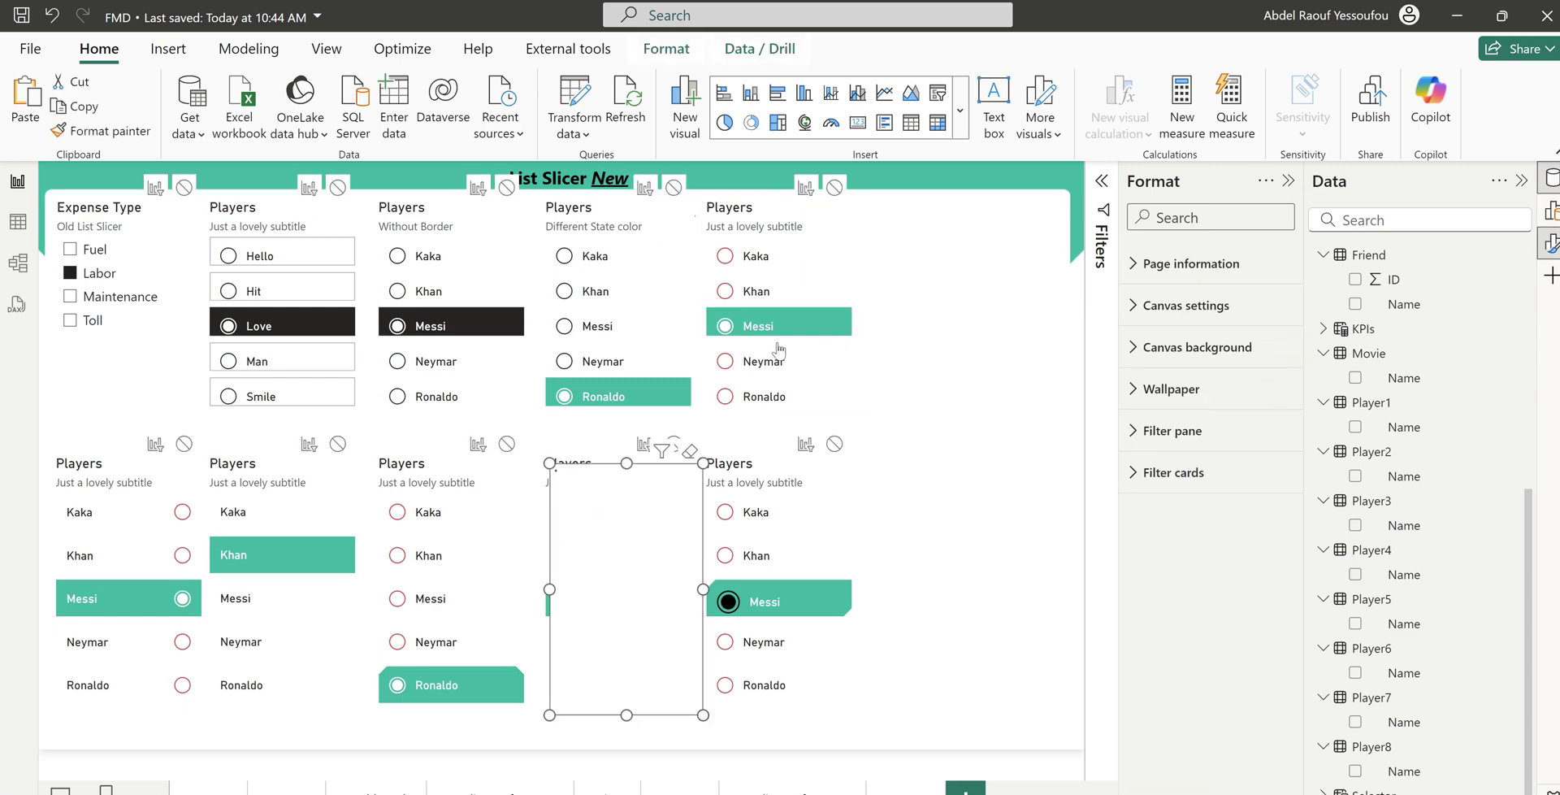
pyautogui.moveTo(692, 464); pyautogui.dragTo(1028, 201)
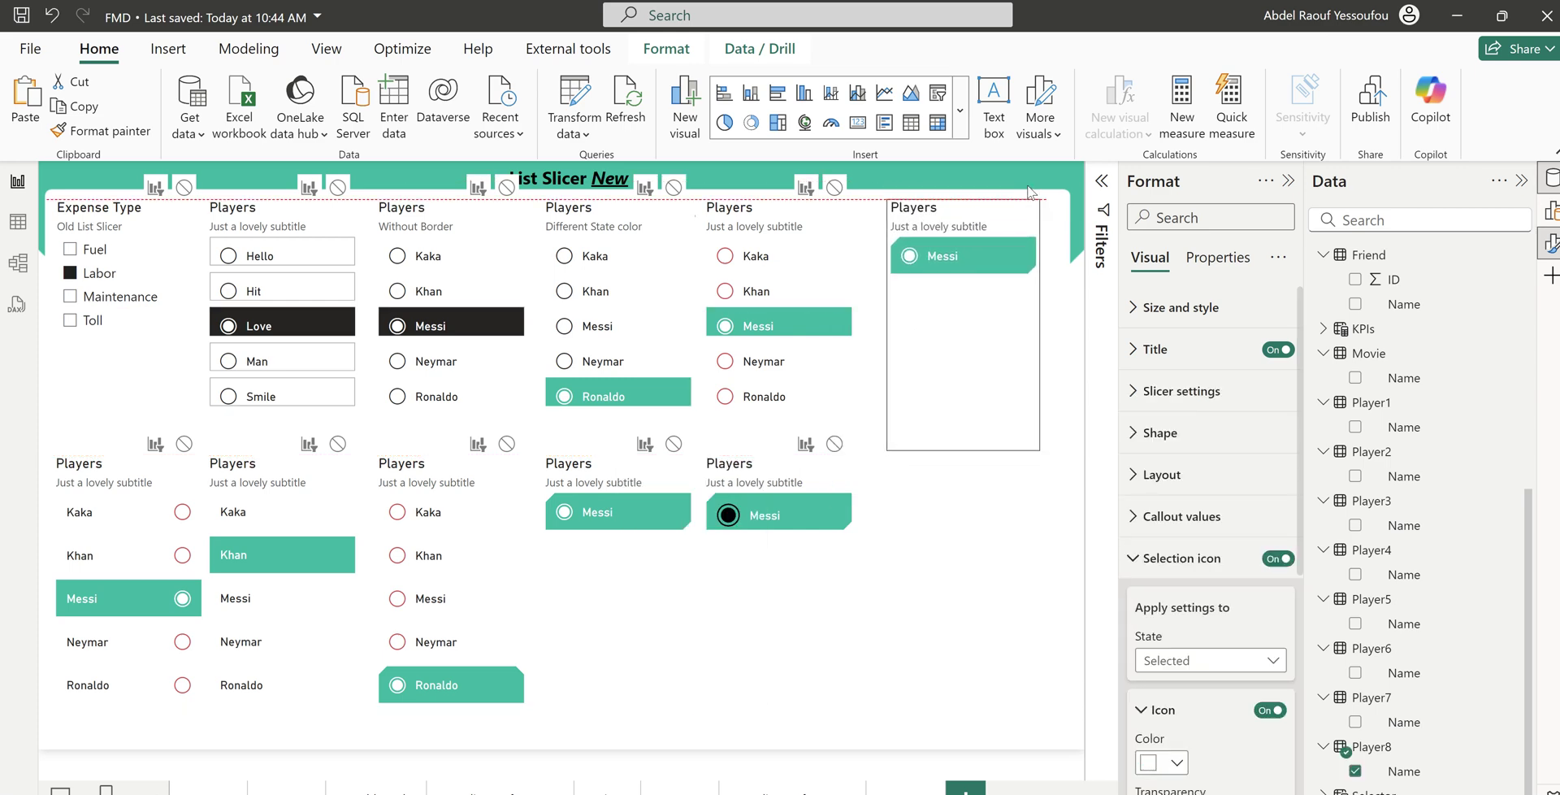
pyautogui.moveTo(1045, 450); pyautogui.dragTo(1074, 741)
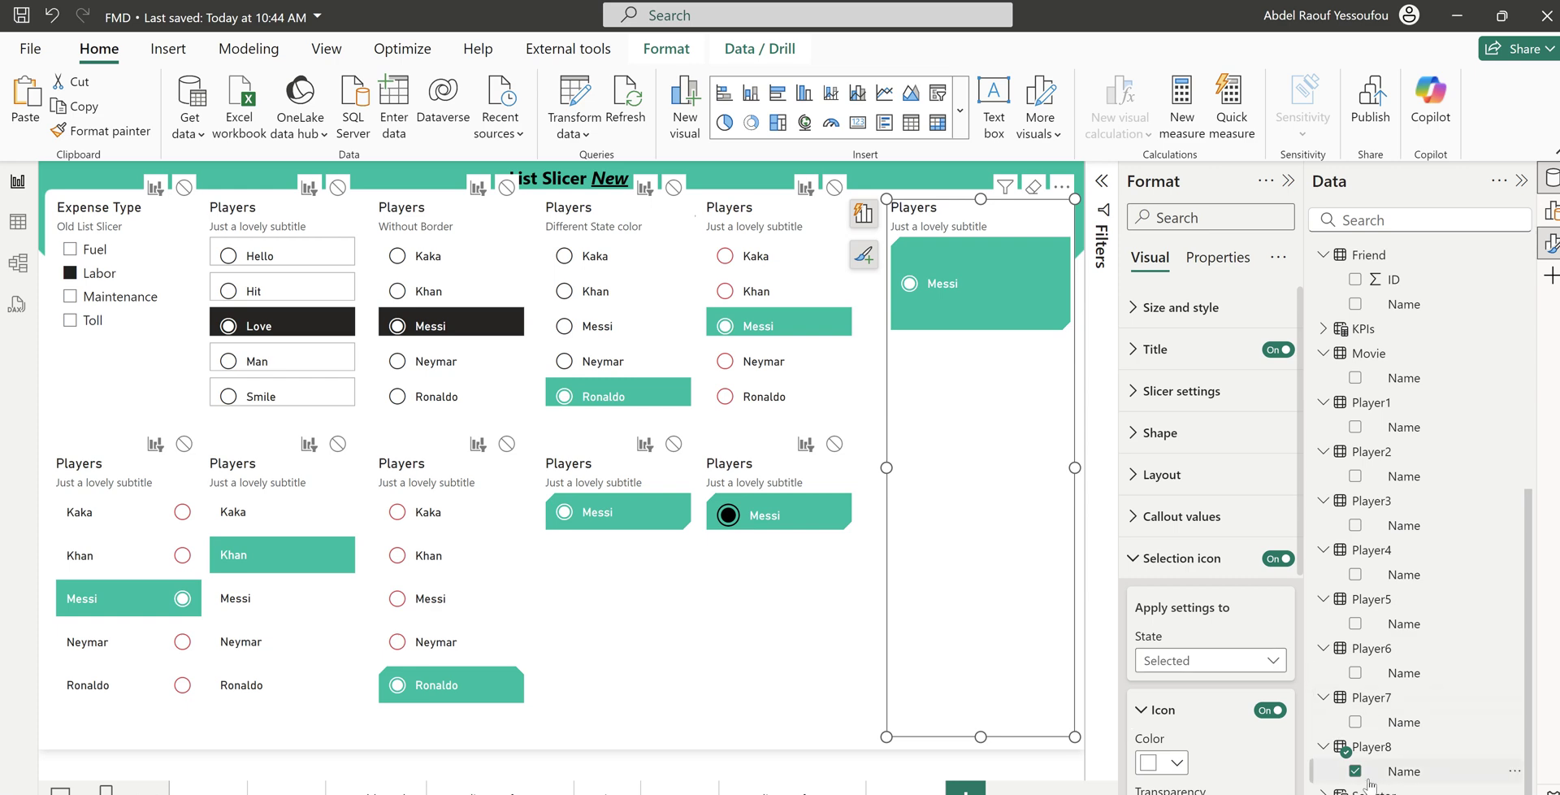
# Replace the tall slicer's Player8 Name field with Year and Month from the Calendar table
pyautogui.click(1443, 630)
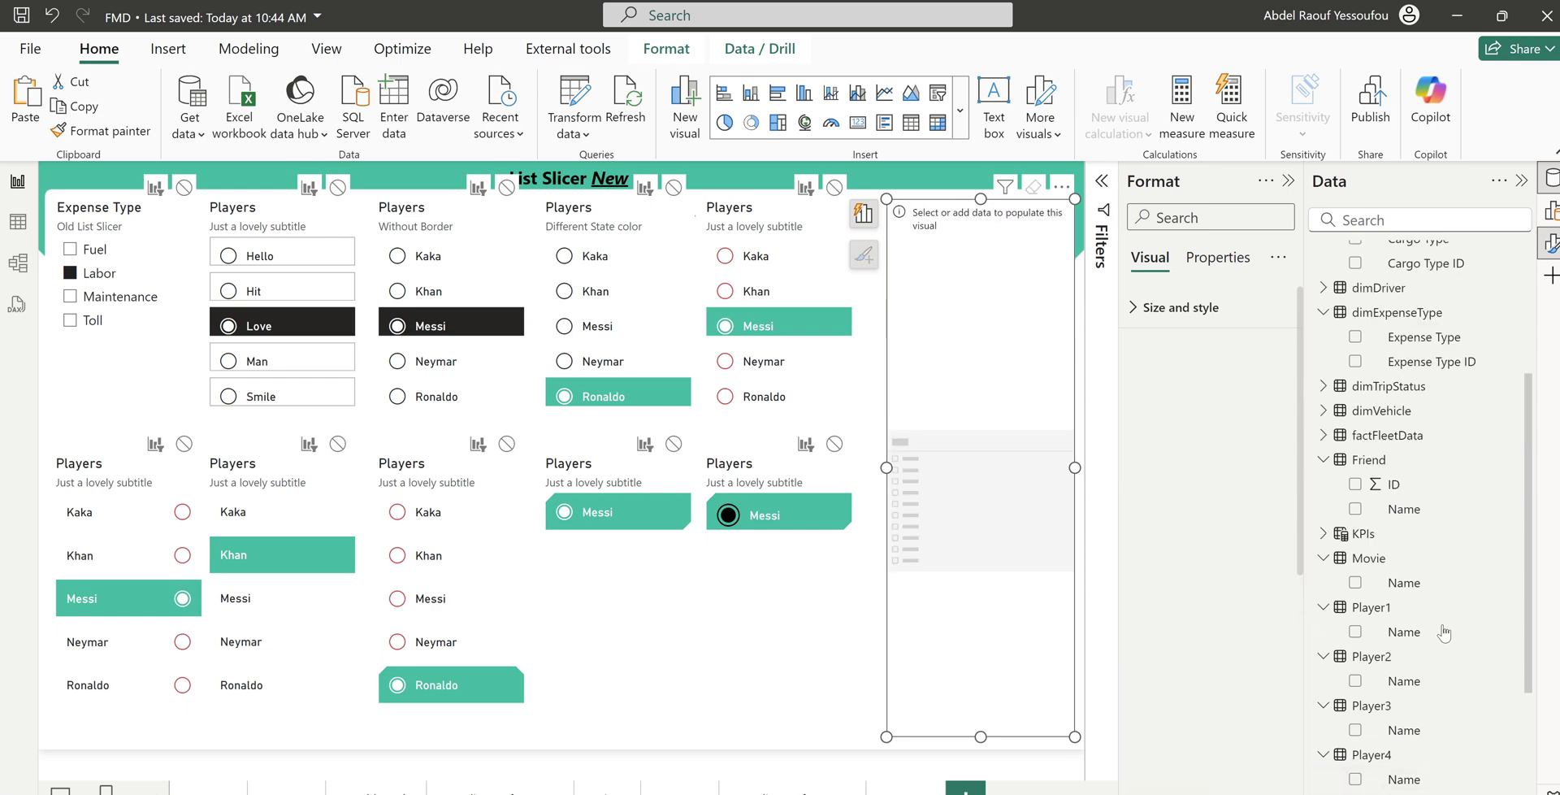
pyautogui.scroll(-3, 1444, 631)
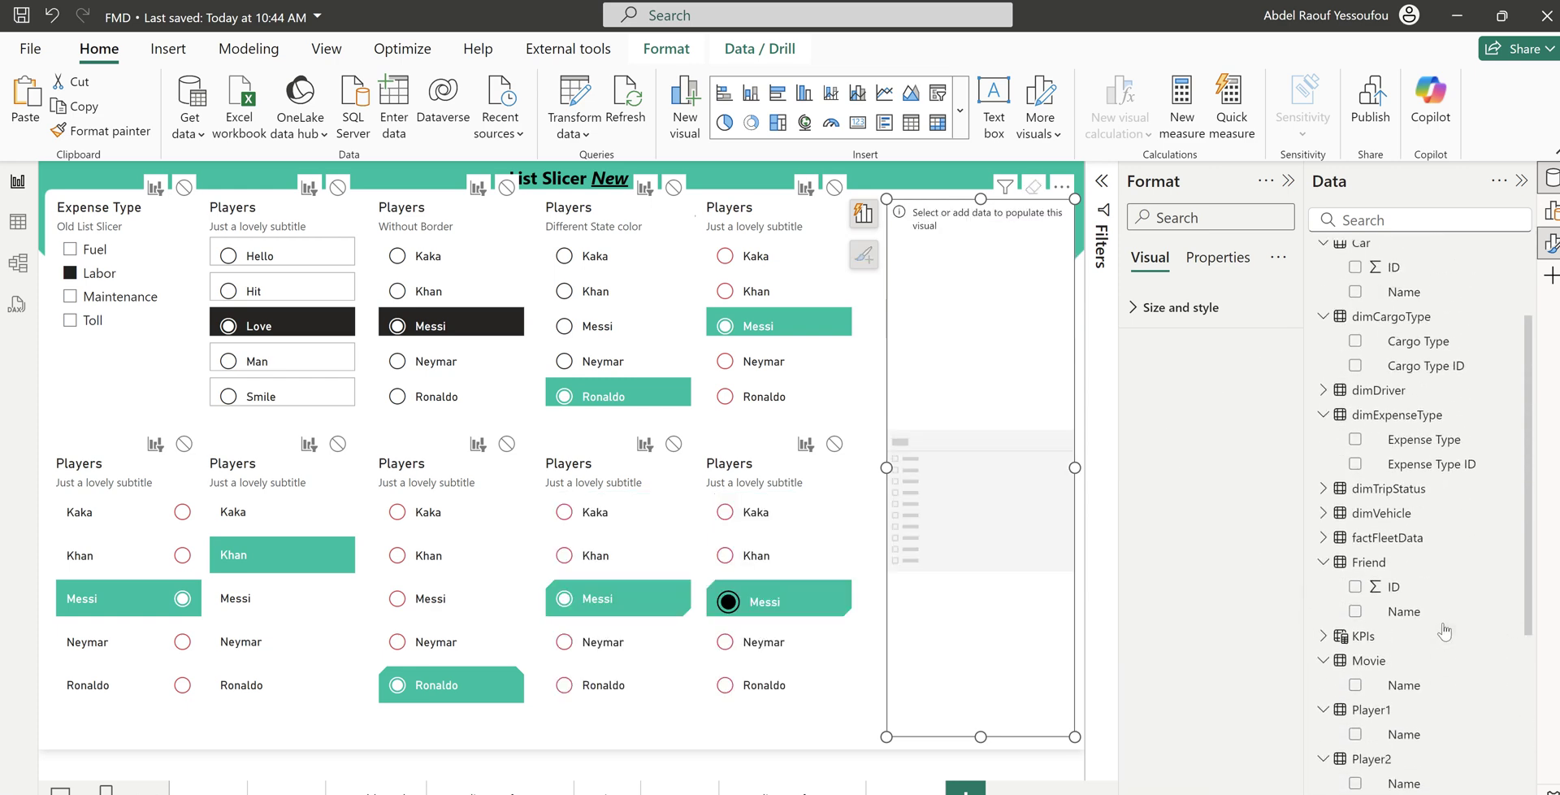
pyautogui.scroll(5, 1444, 630)
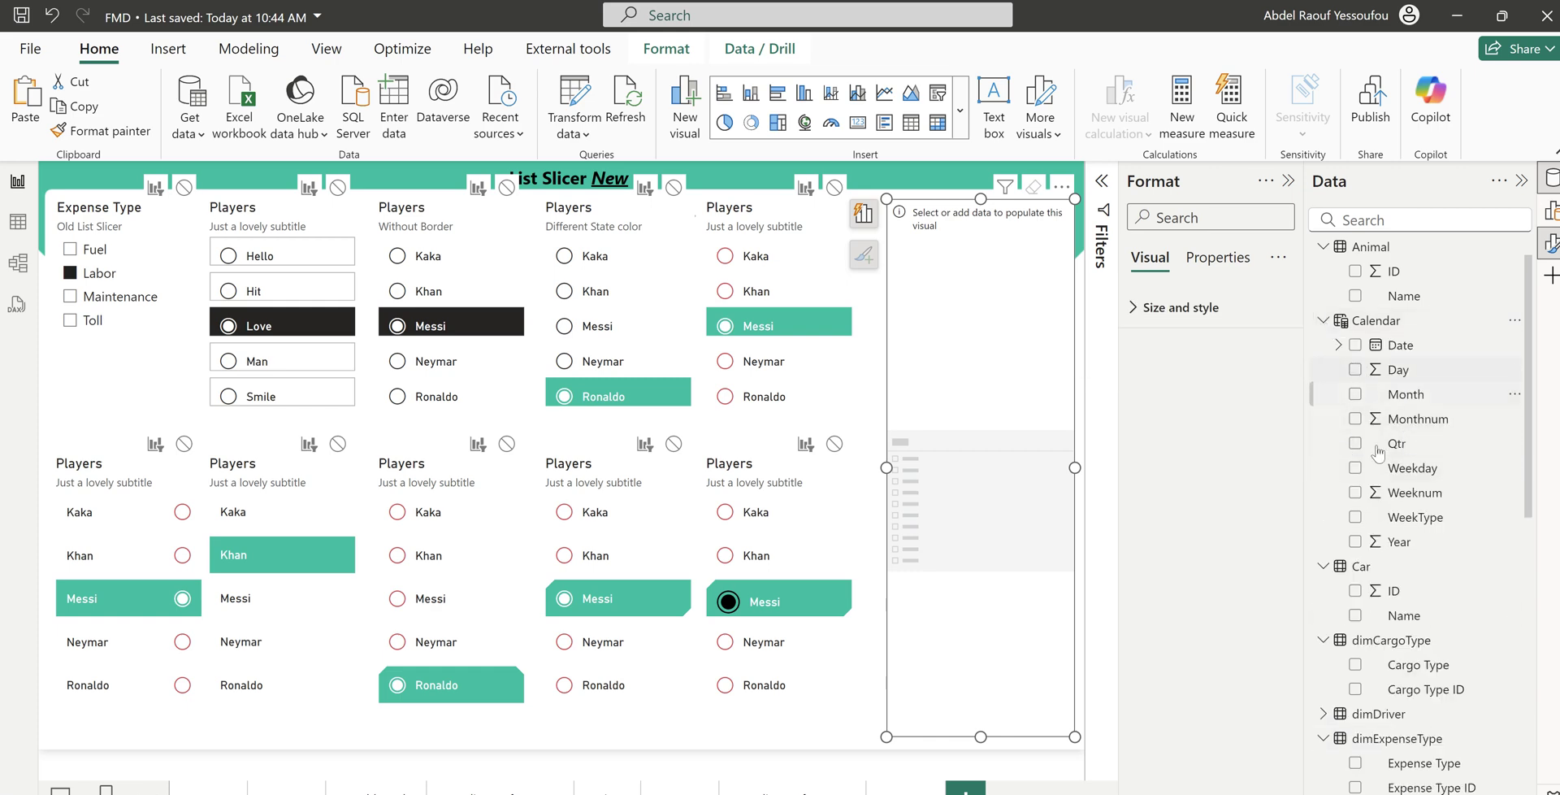
pyautogui.click(1354, 542)
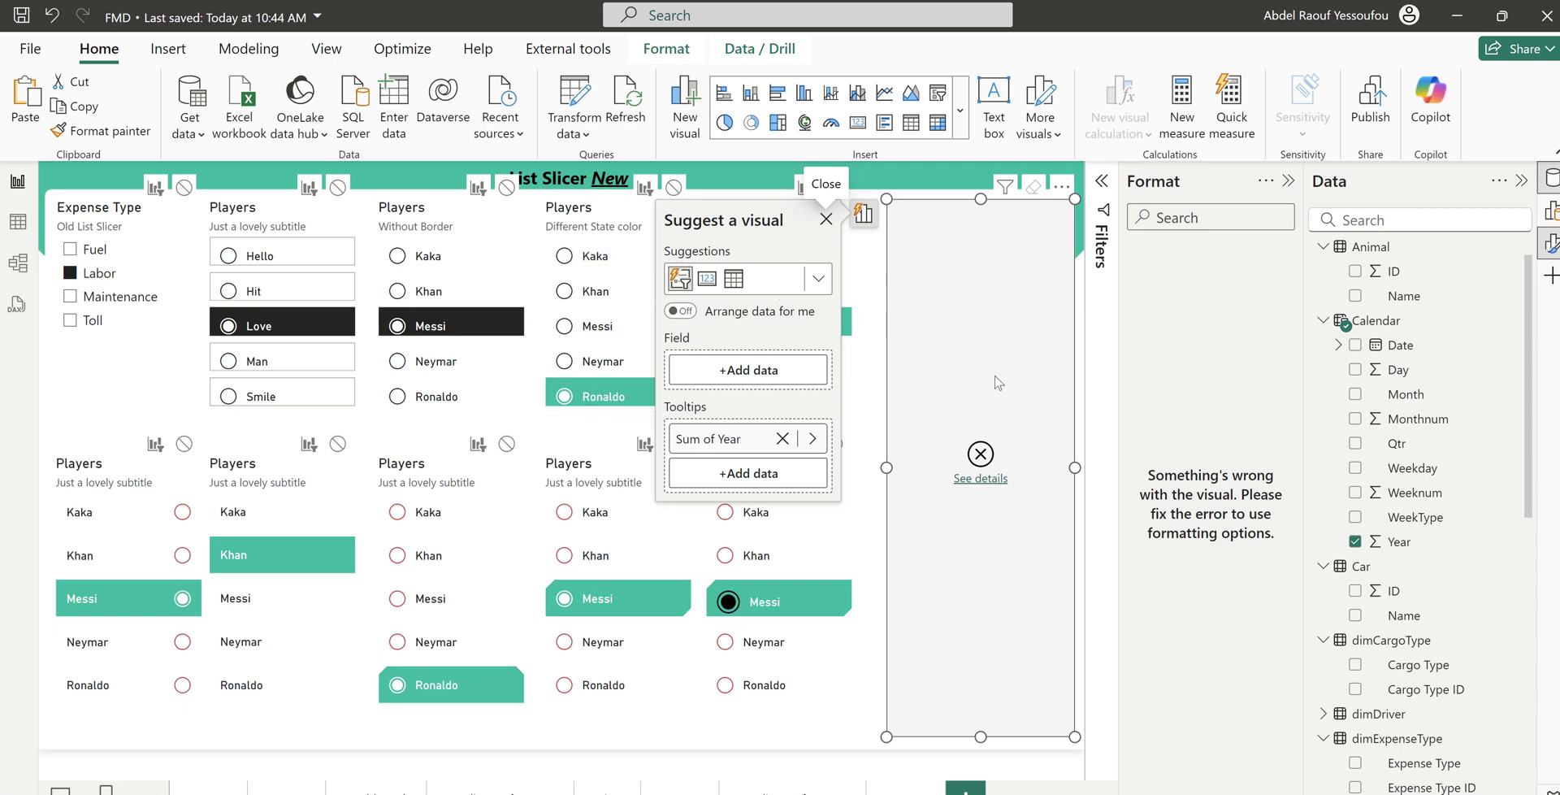
pyautogui.moveTo(723, 440); pyautogui.dragTo(723, 369)
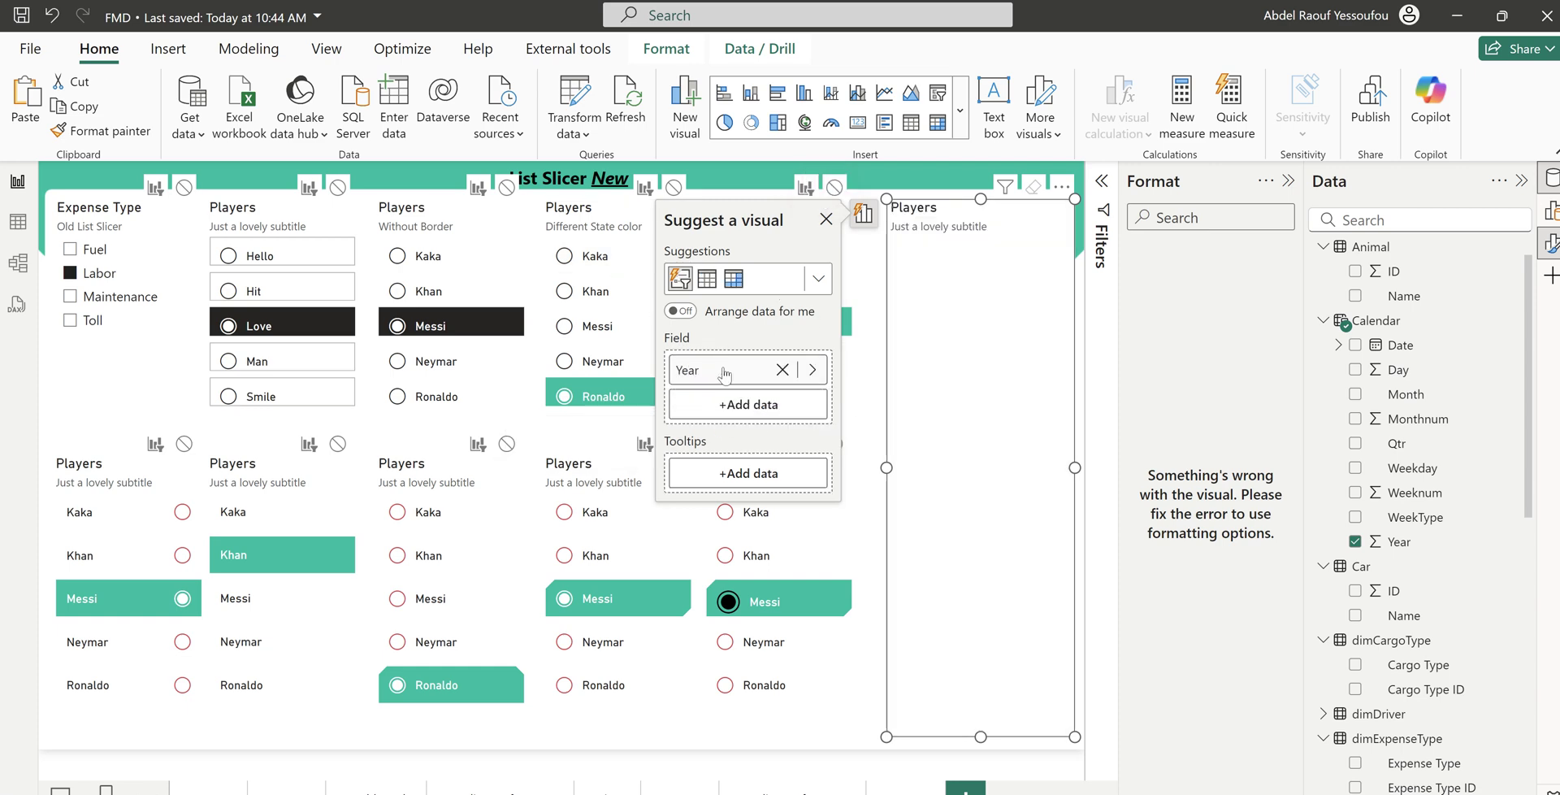
pyautogui.click(1355, 395)
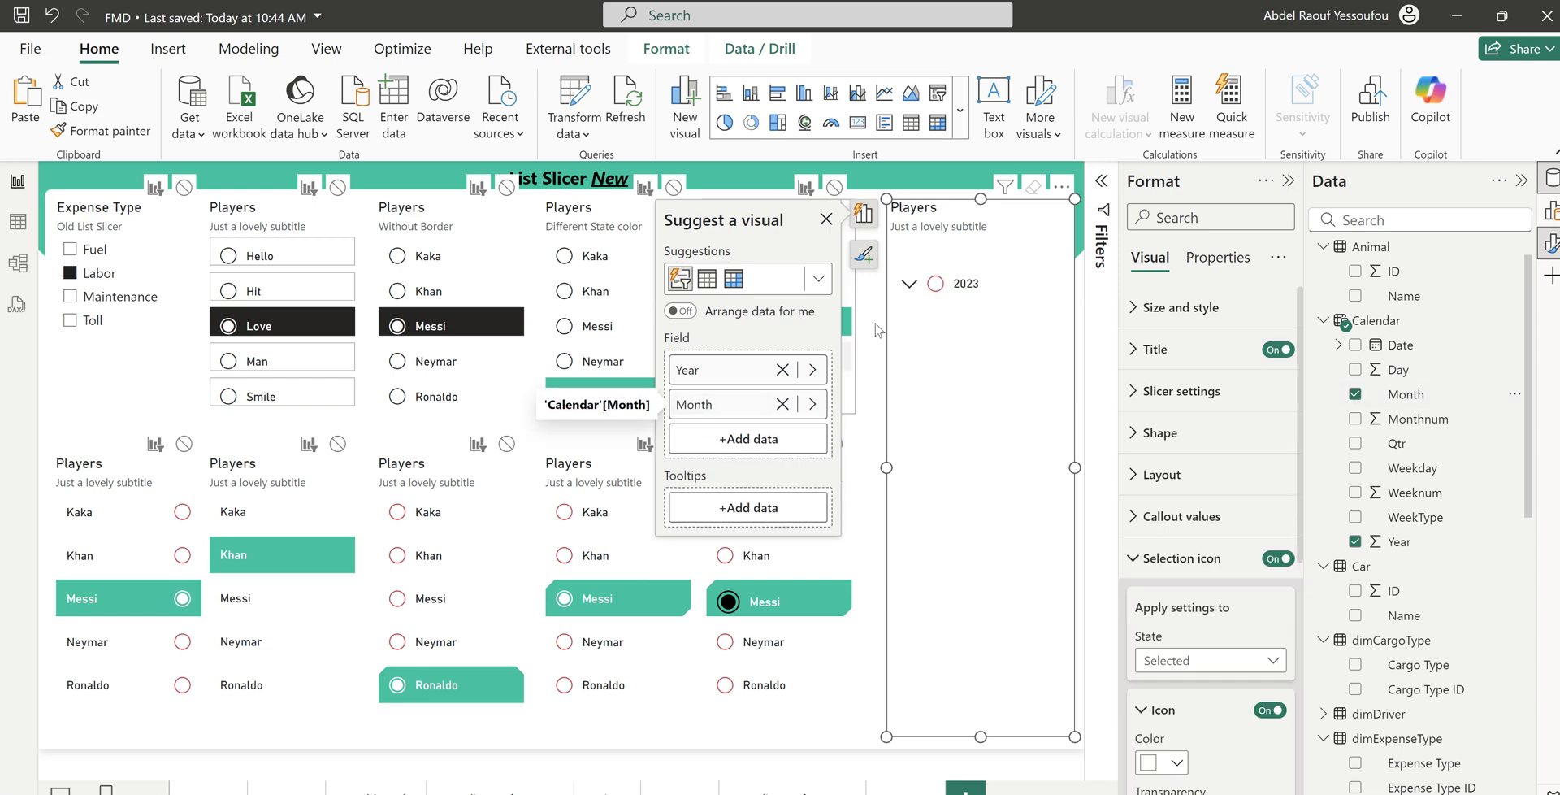
# Expand 2023 in the Year and Month slicer and turn off its selection icon
pyautogui.click(909, 286)
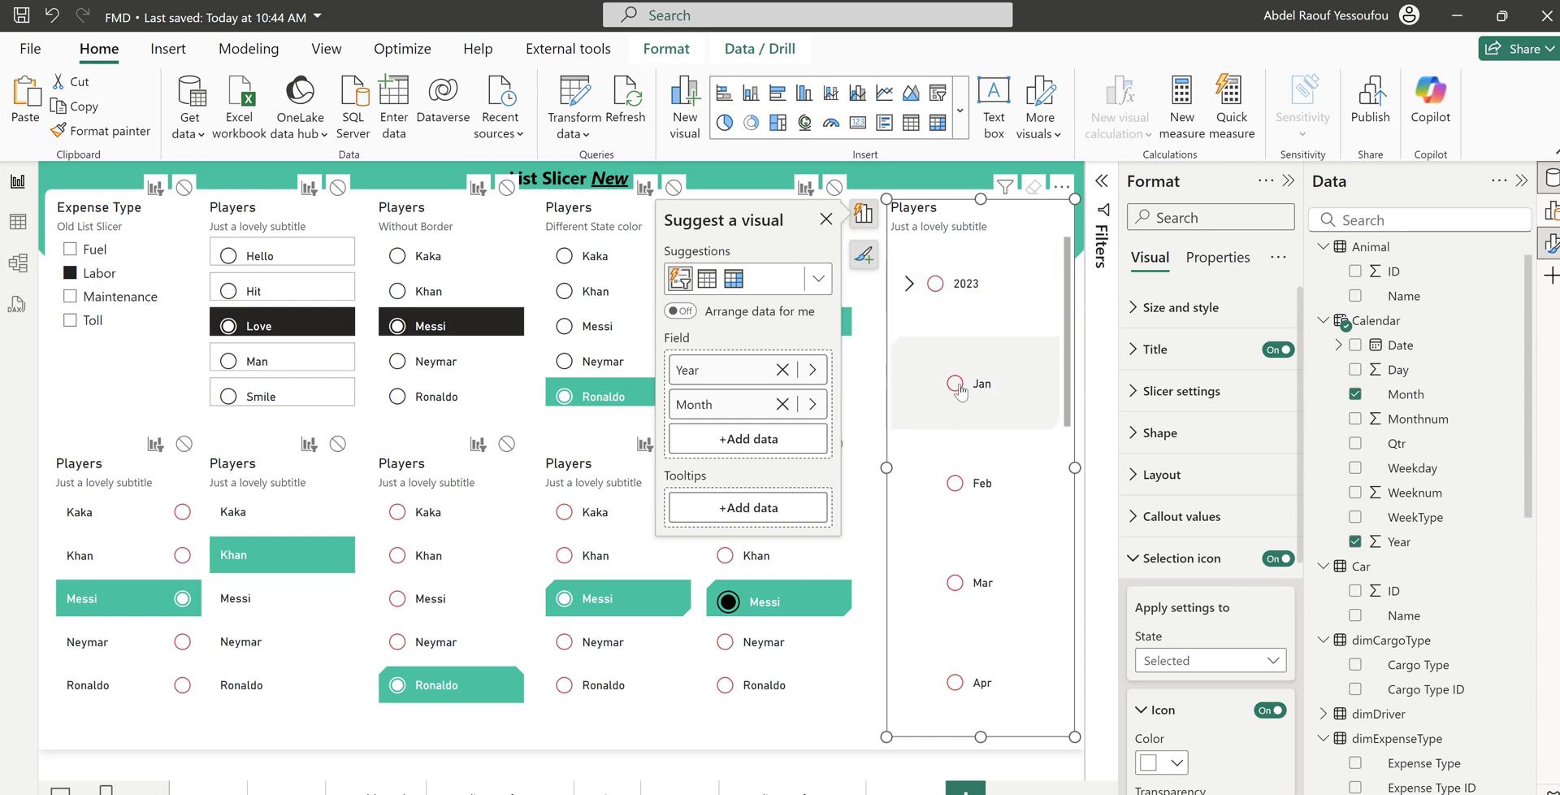
pyautogui.click(1224, 659)
pyautogui.press('Escape')
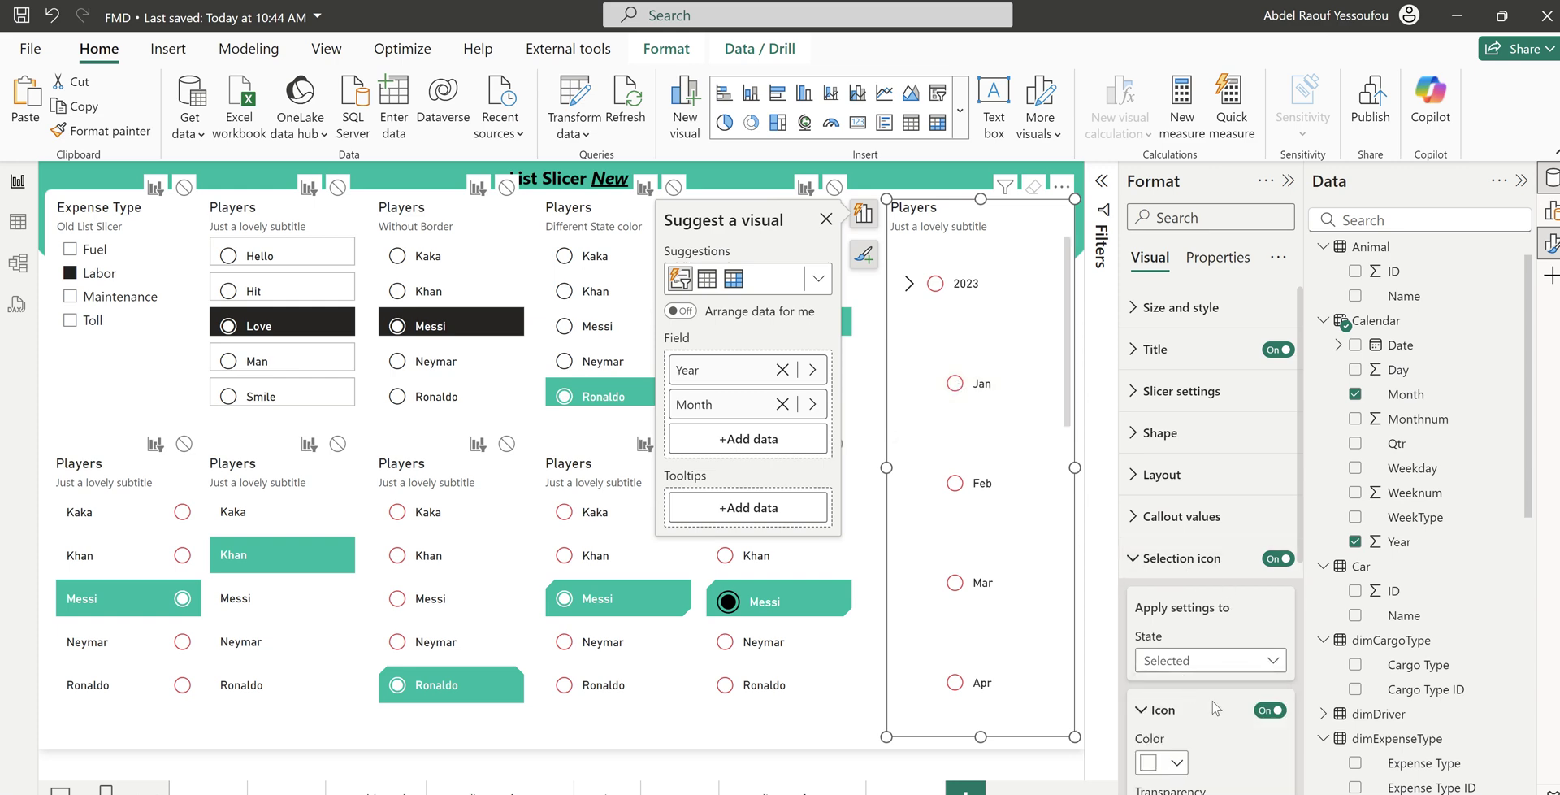
pyautogui.click(1271, 560)
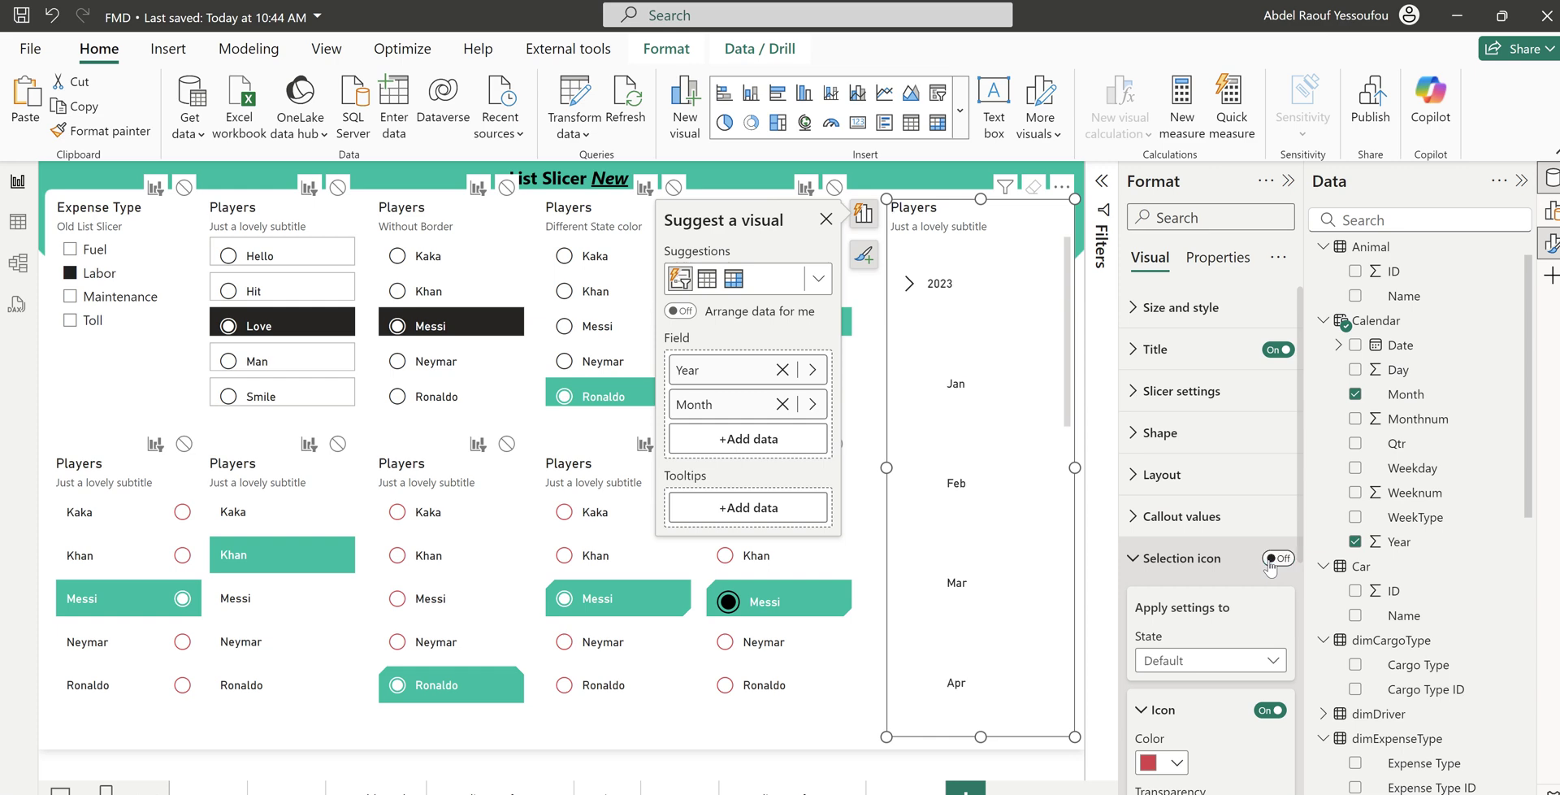
# Try single selections in the Year and Month slicer by choosing Jan and switching to Feb under 2023
pyautogui.click(963, 393)
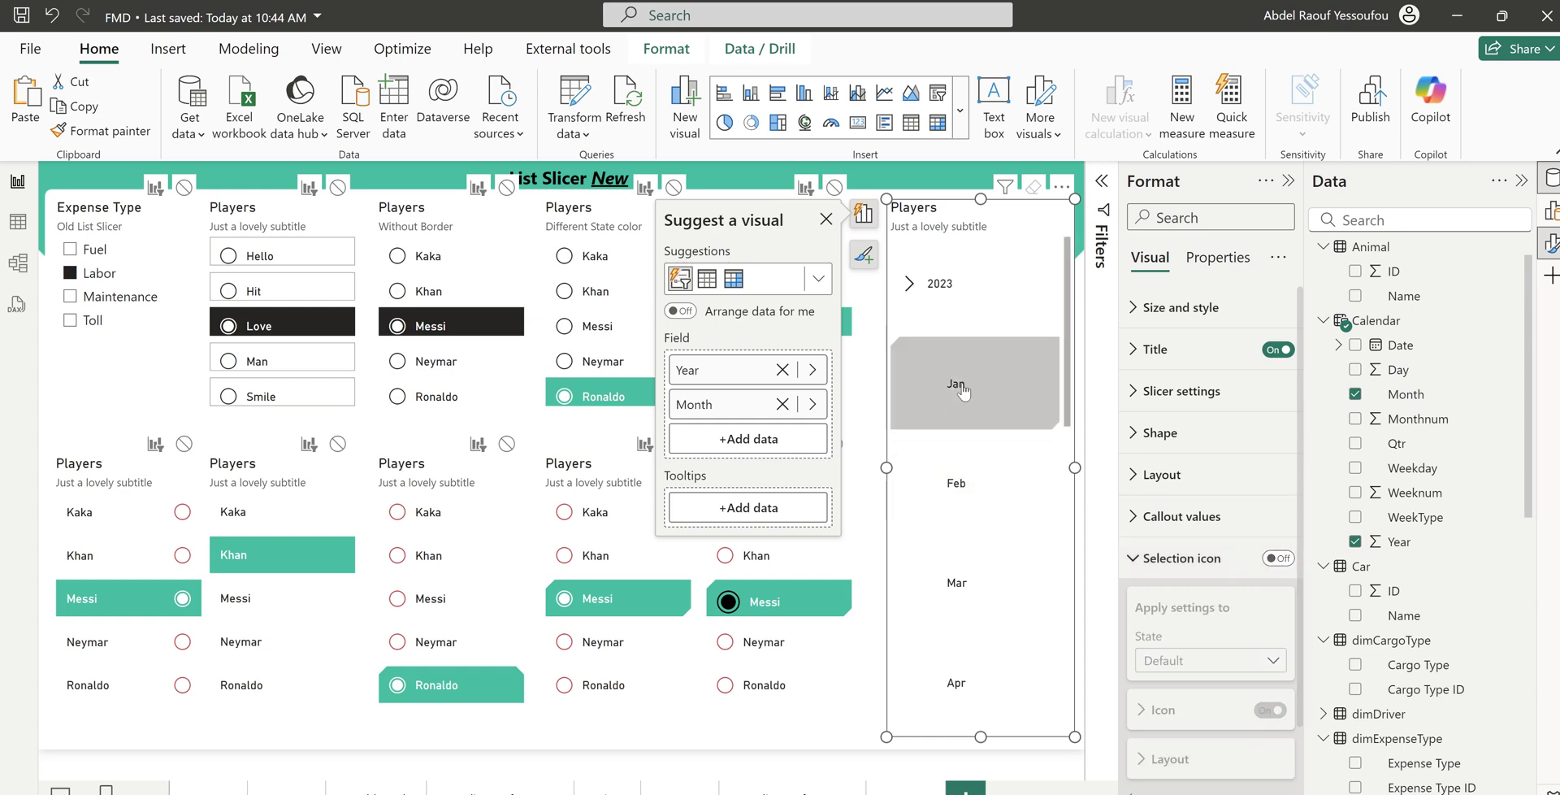
pyautogui.click(963, 392)
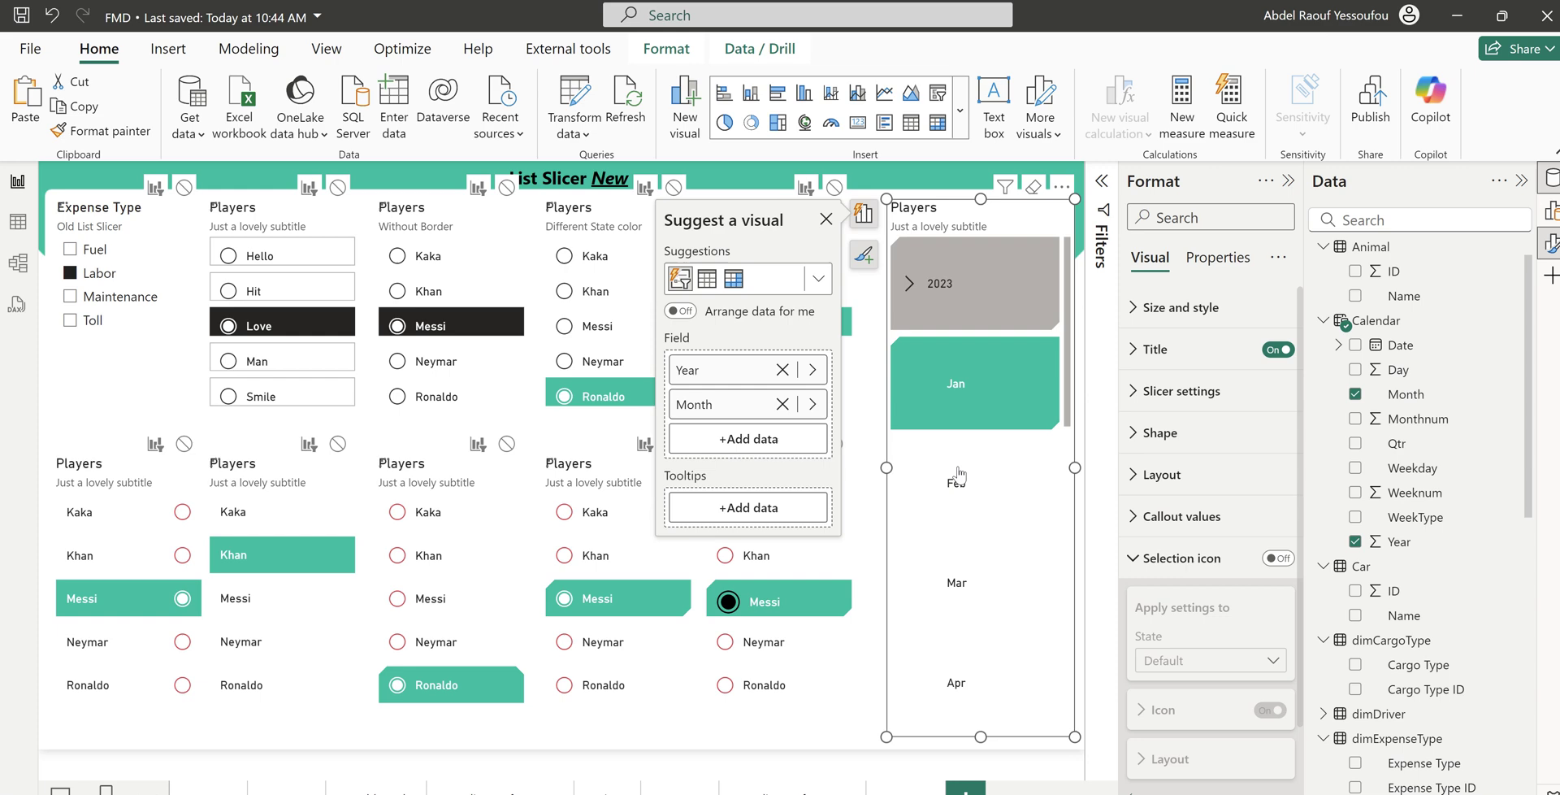
pyautogui.click(957, 492)
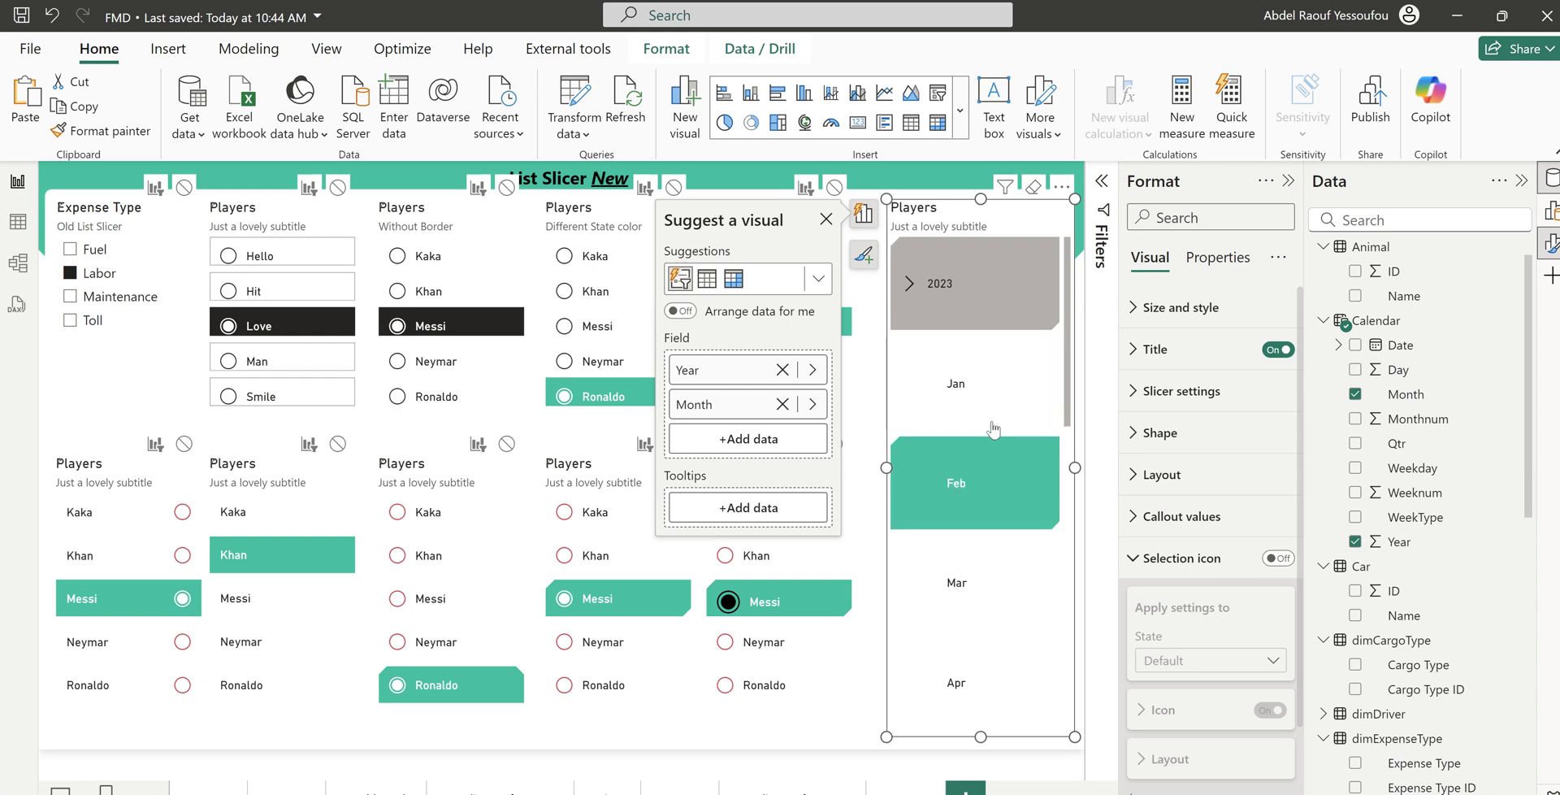
# Set the number of buttons shown in the Year and Month slicer's layout to 13
pyautogui.click(1147, 485)
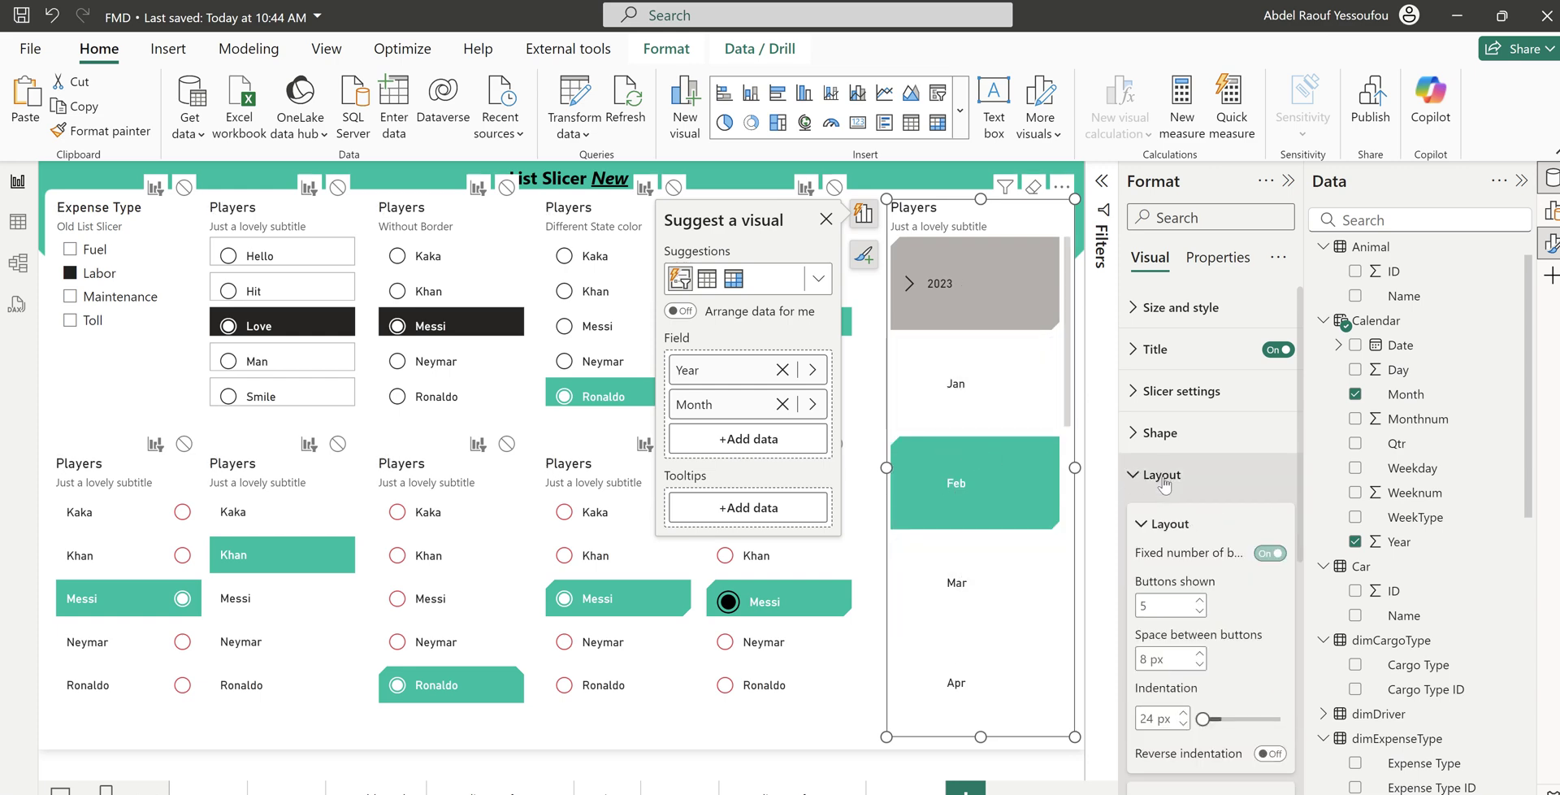
pyautogui.click(1167, 604)
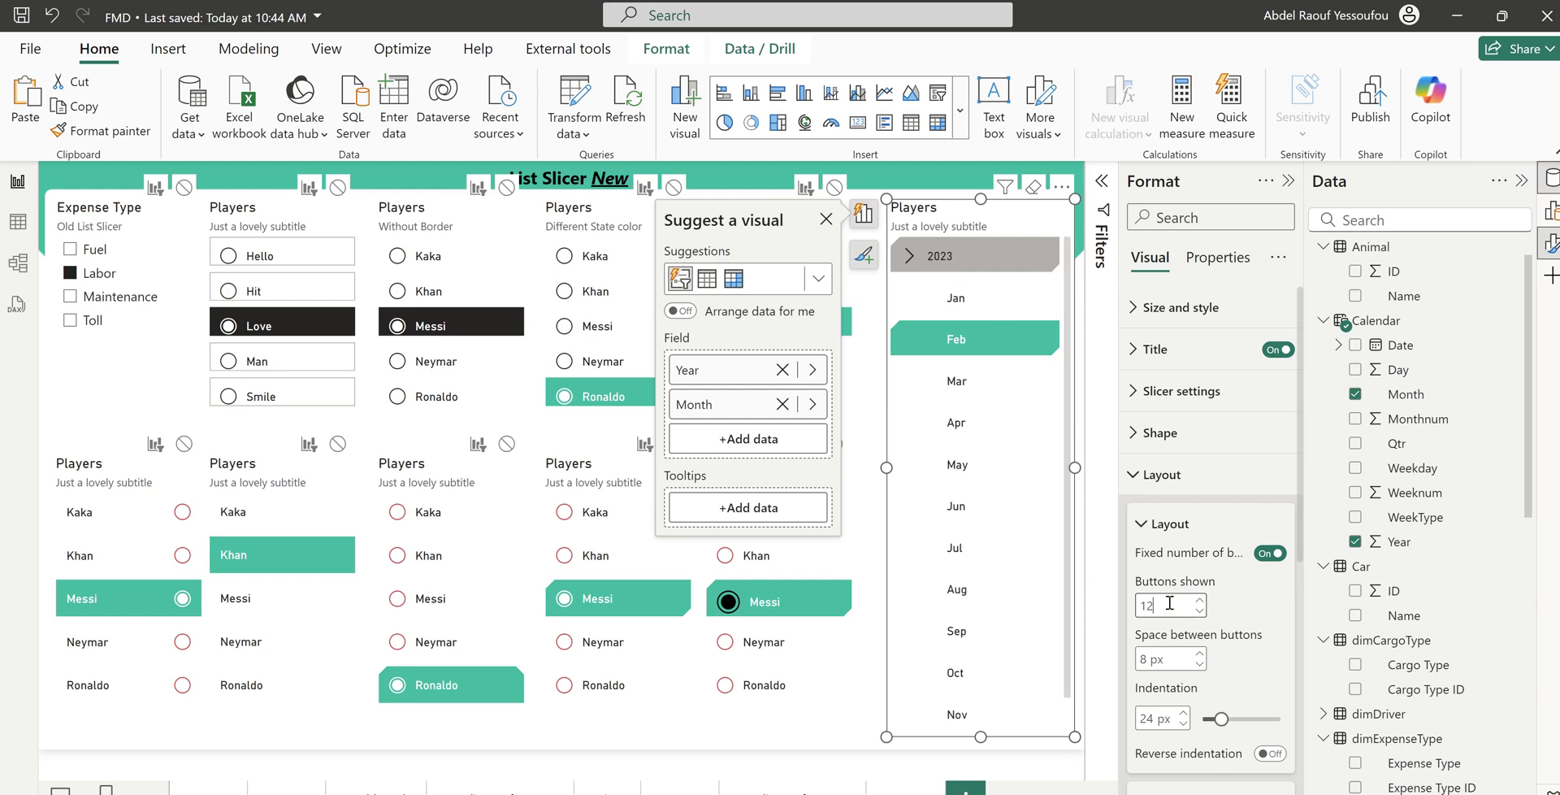
pyautogui.doubleClick(1139, 606)
pyautogui.write('1')
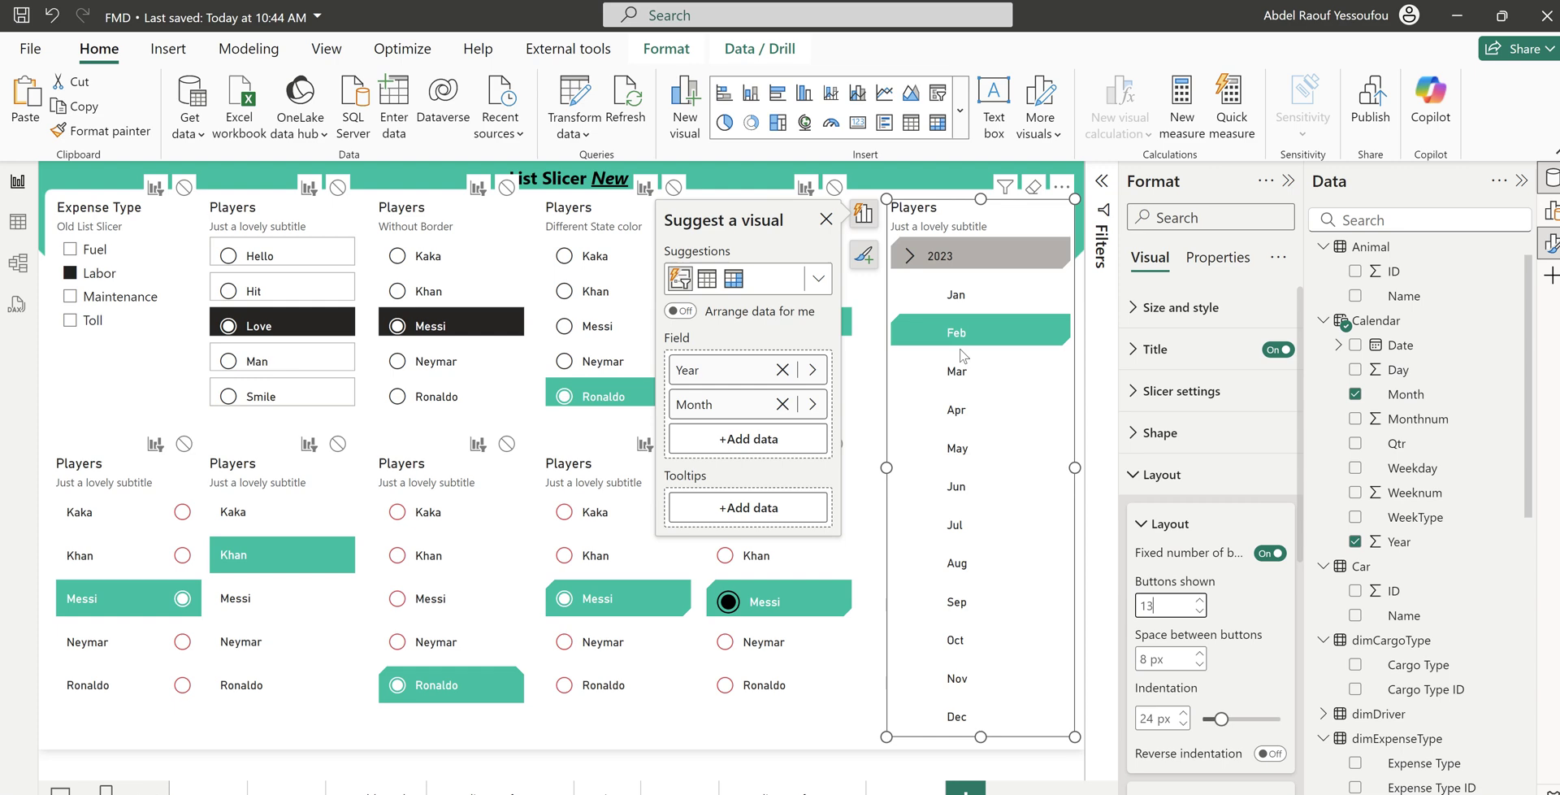
# Select Apr, May and Jun together under 2023 in the Year and Month slicer and deselect the visual
pyautogui.click(965, 379)
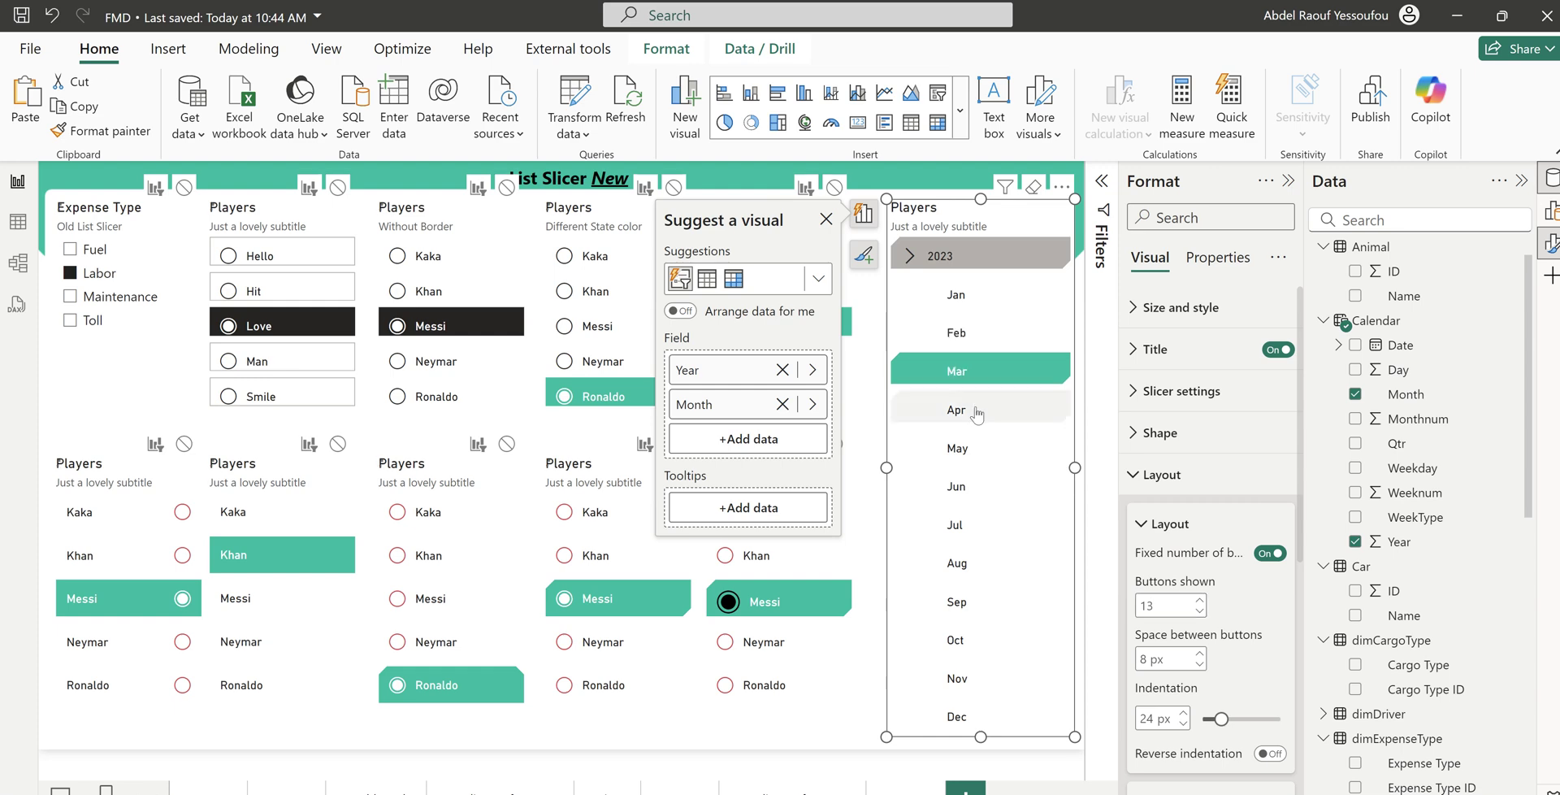
pyautogui.click(975, 448)
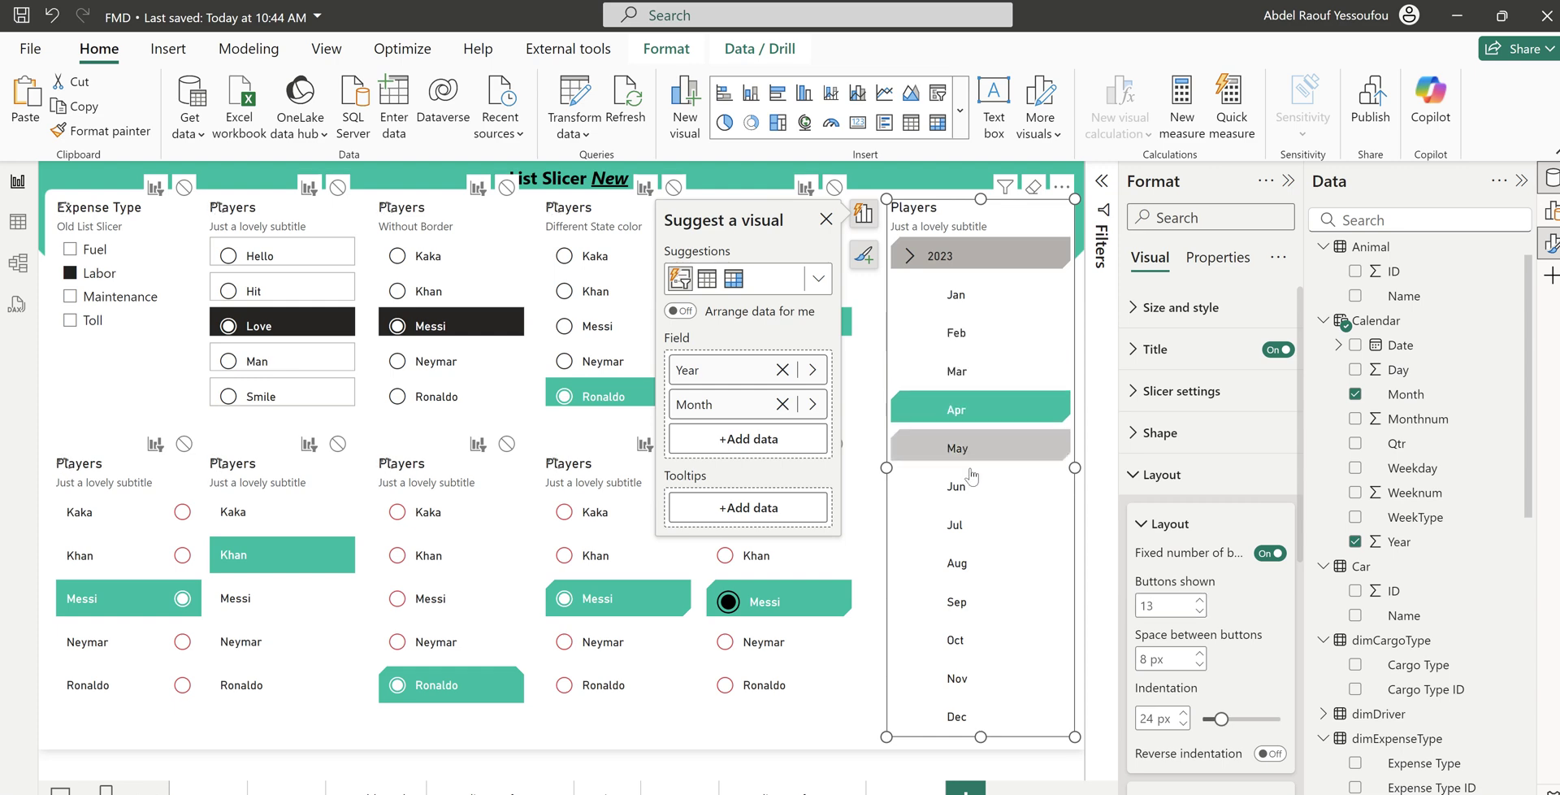
pyautogui.click(972, 487)
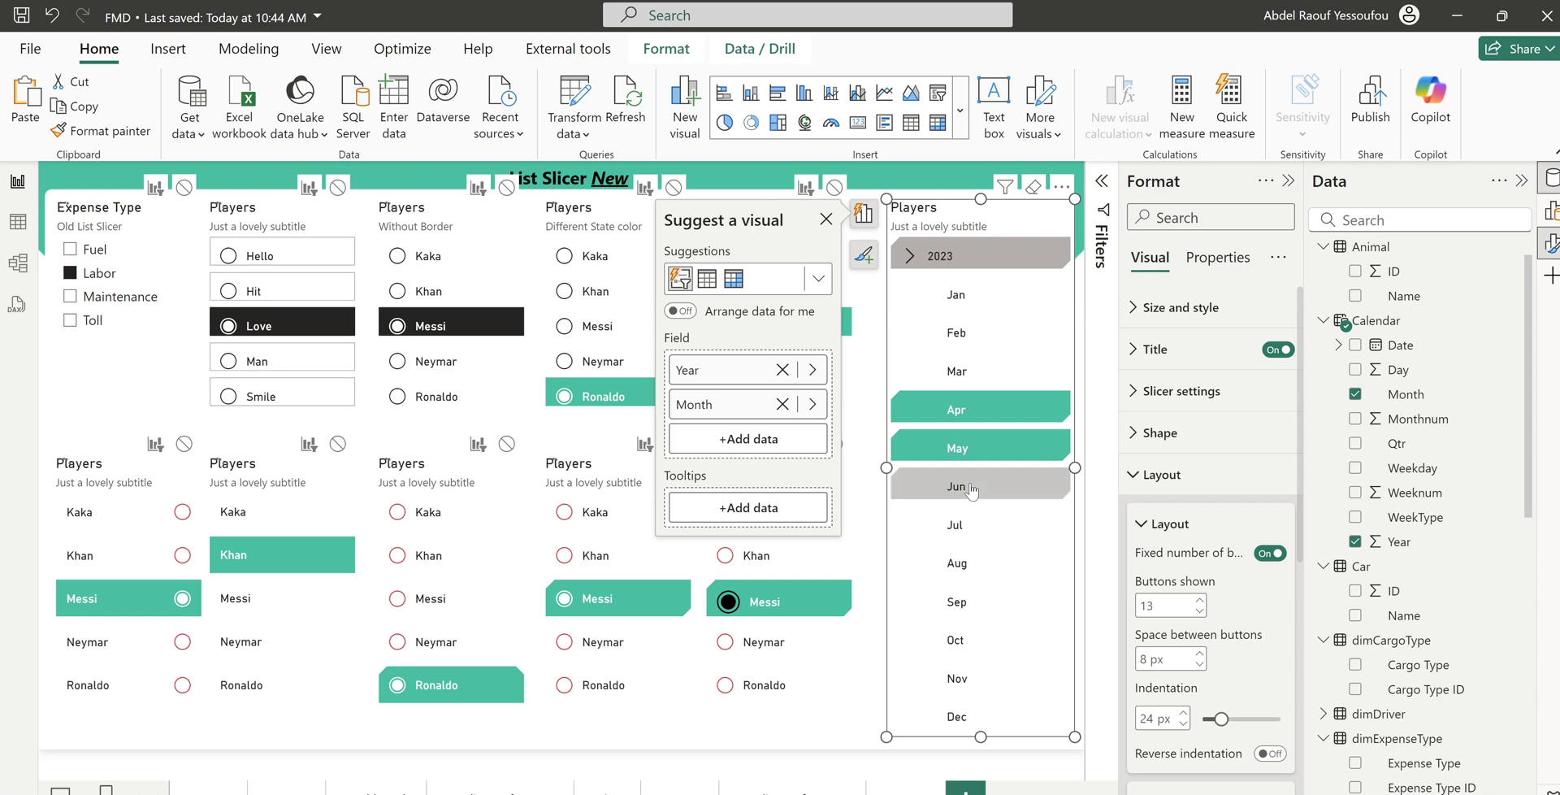
pyautogui.click(971, 489)
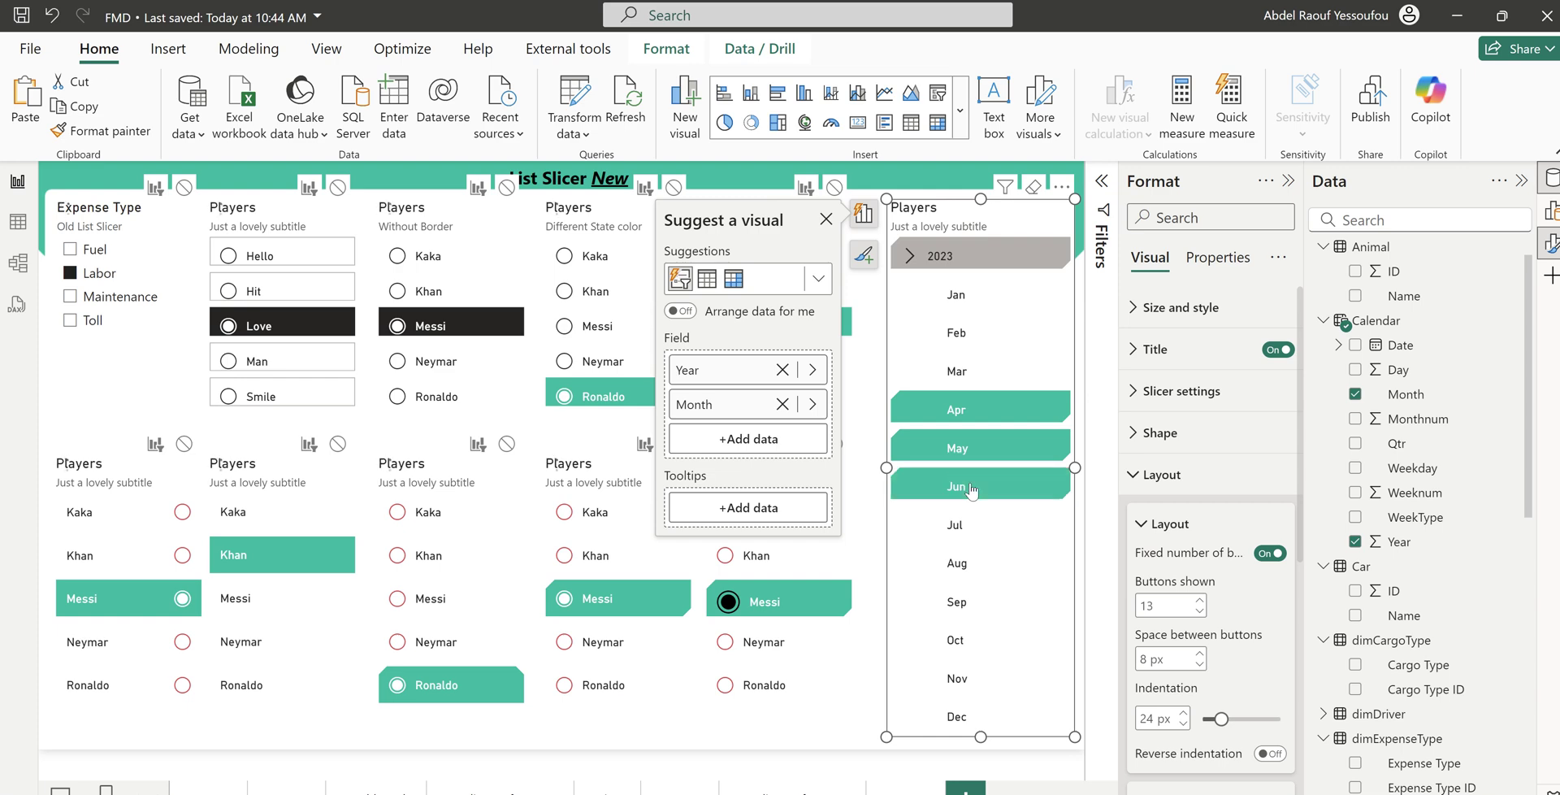
pyautogui.click(886, 176)
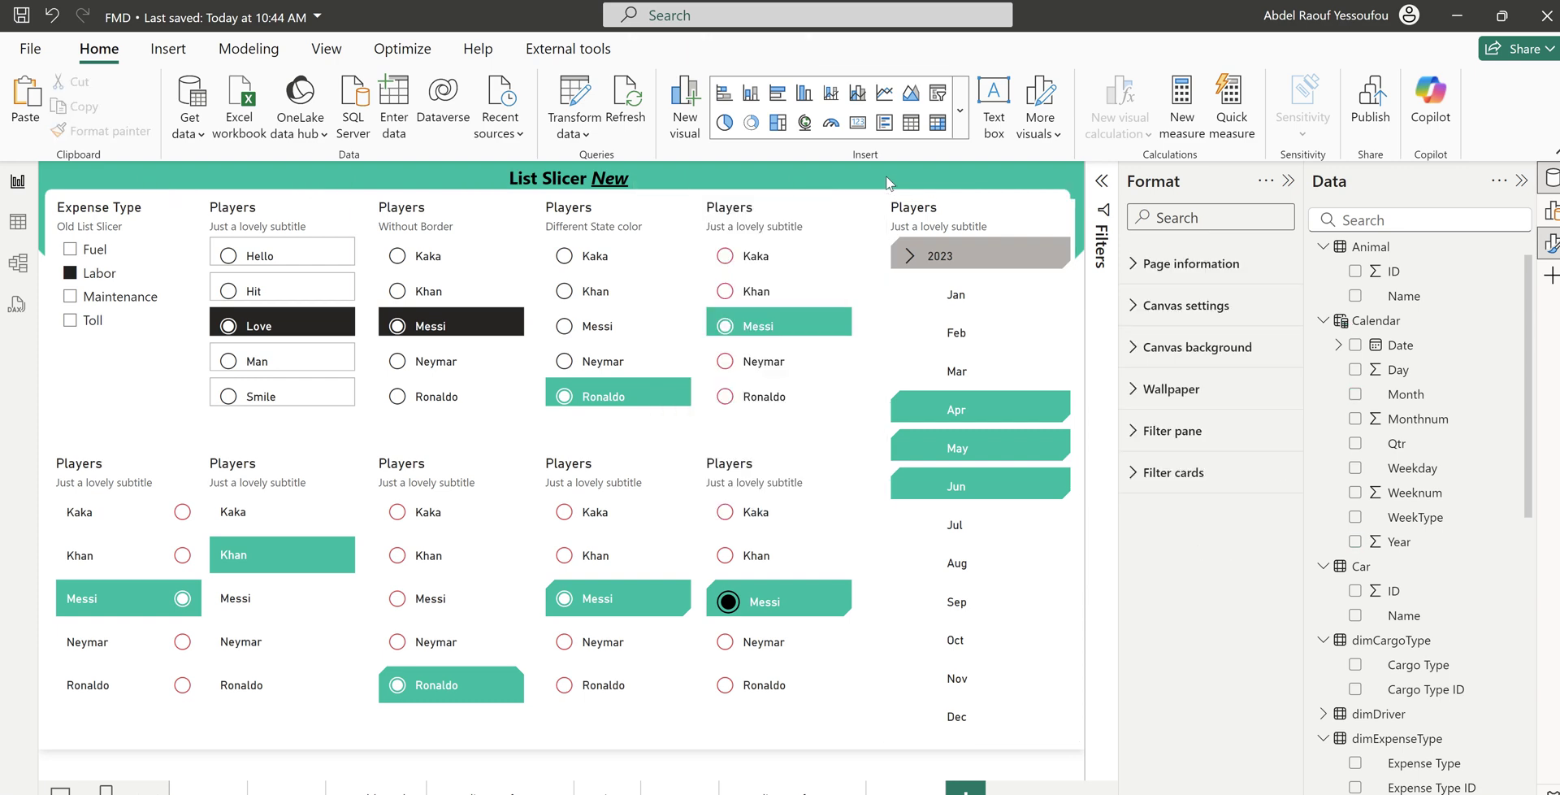